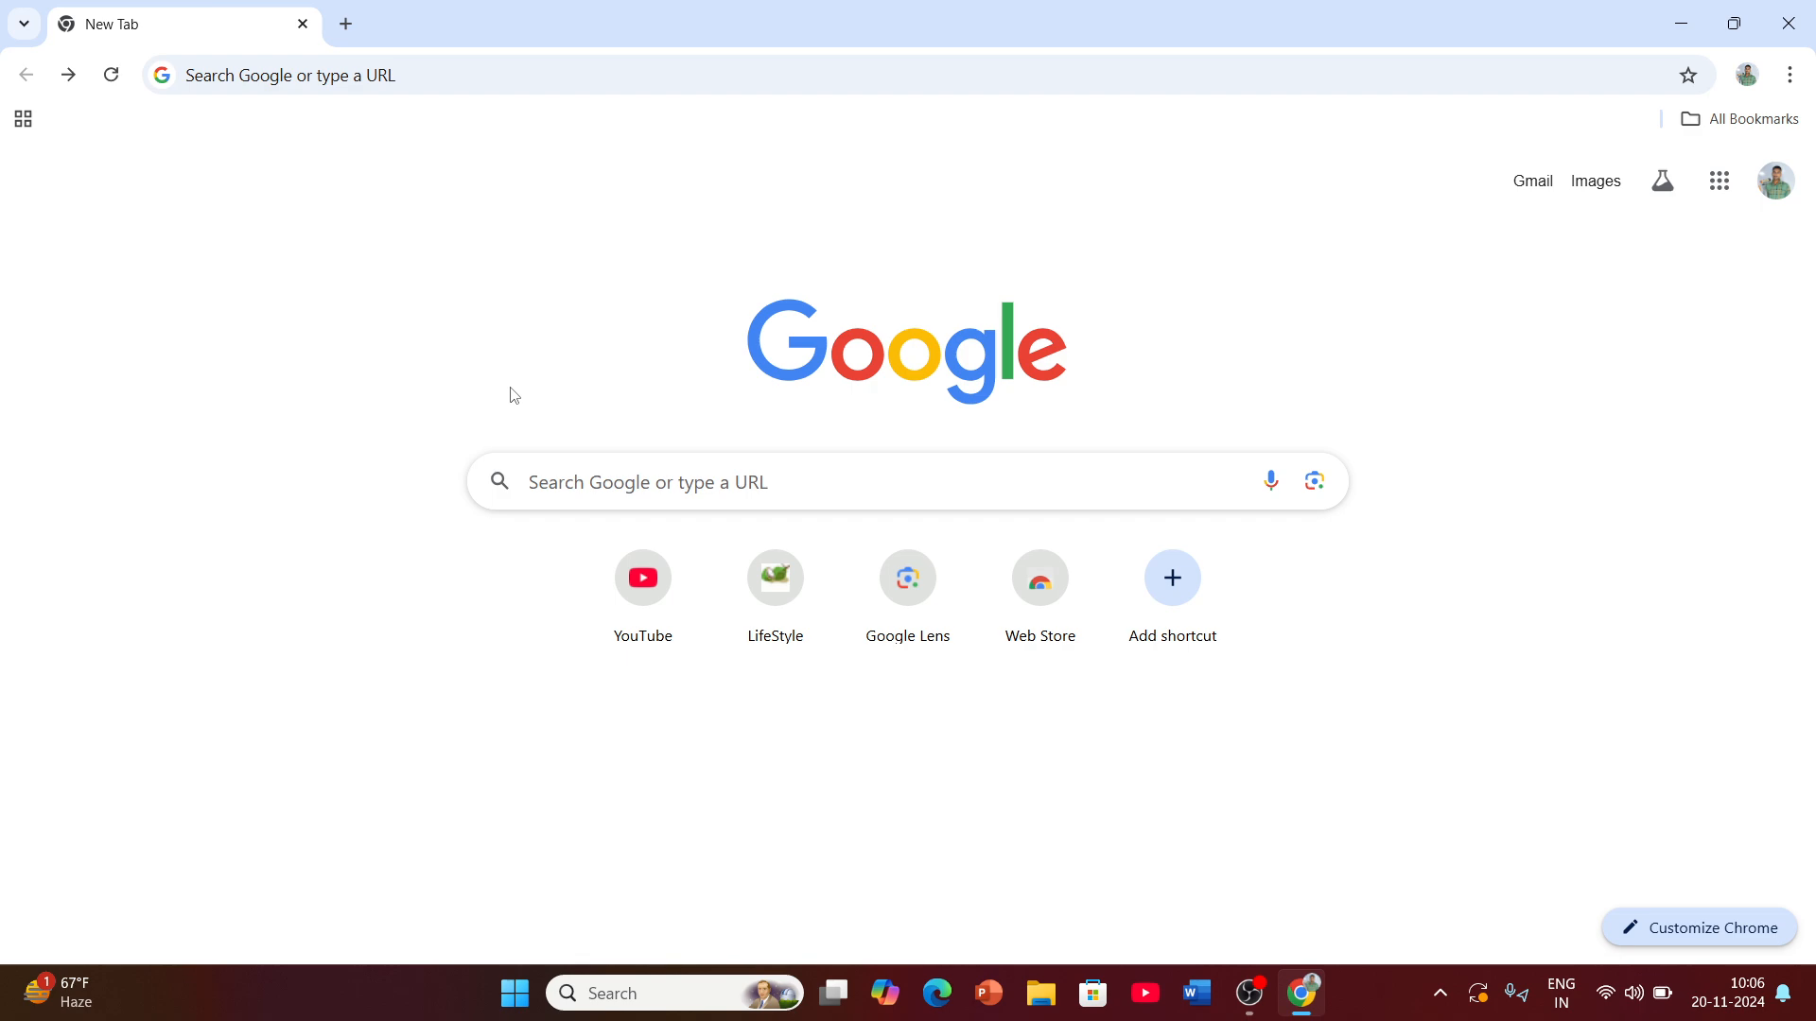
Step: Search Google for 'nta ugc net' and open the official UGC-NET result at ugcnet.nta.ac.in
{"action": "left_click", "coordinate": [564, 477]}
{"action": "left_click", "coordinate": [567, 535]}
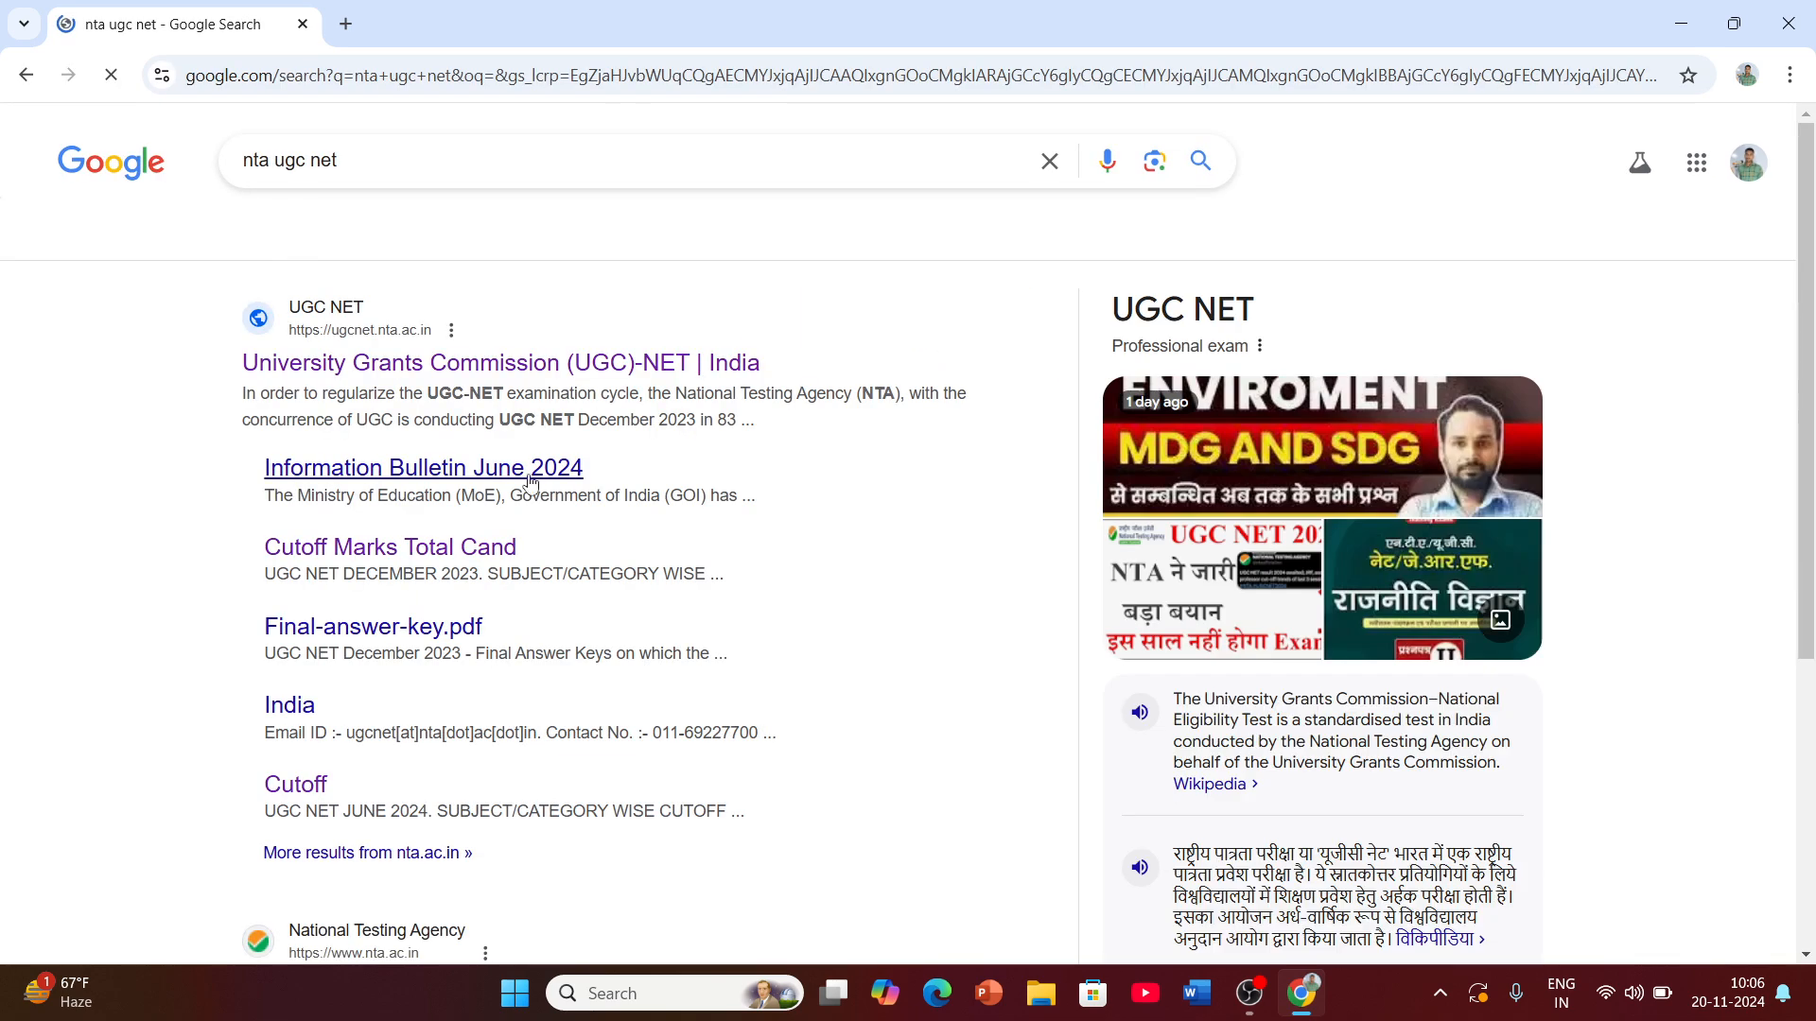
{"action": "left_click", "coordinate": [416, 366]}
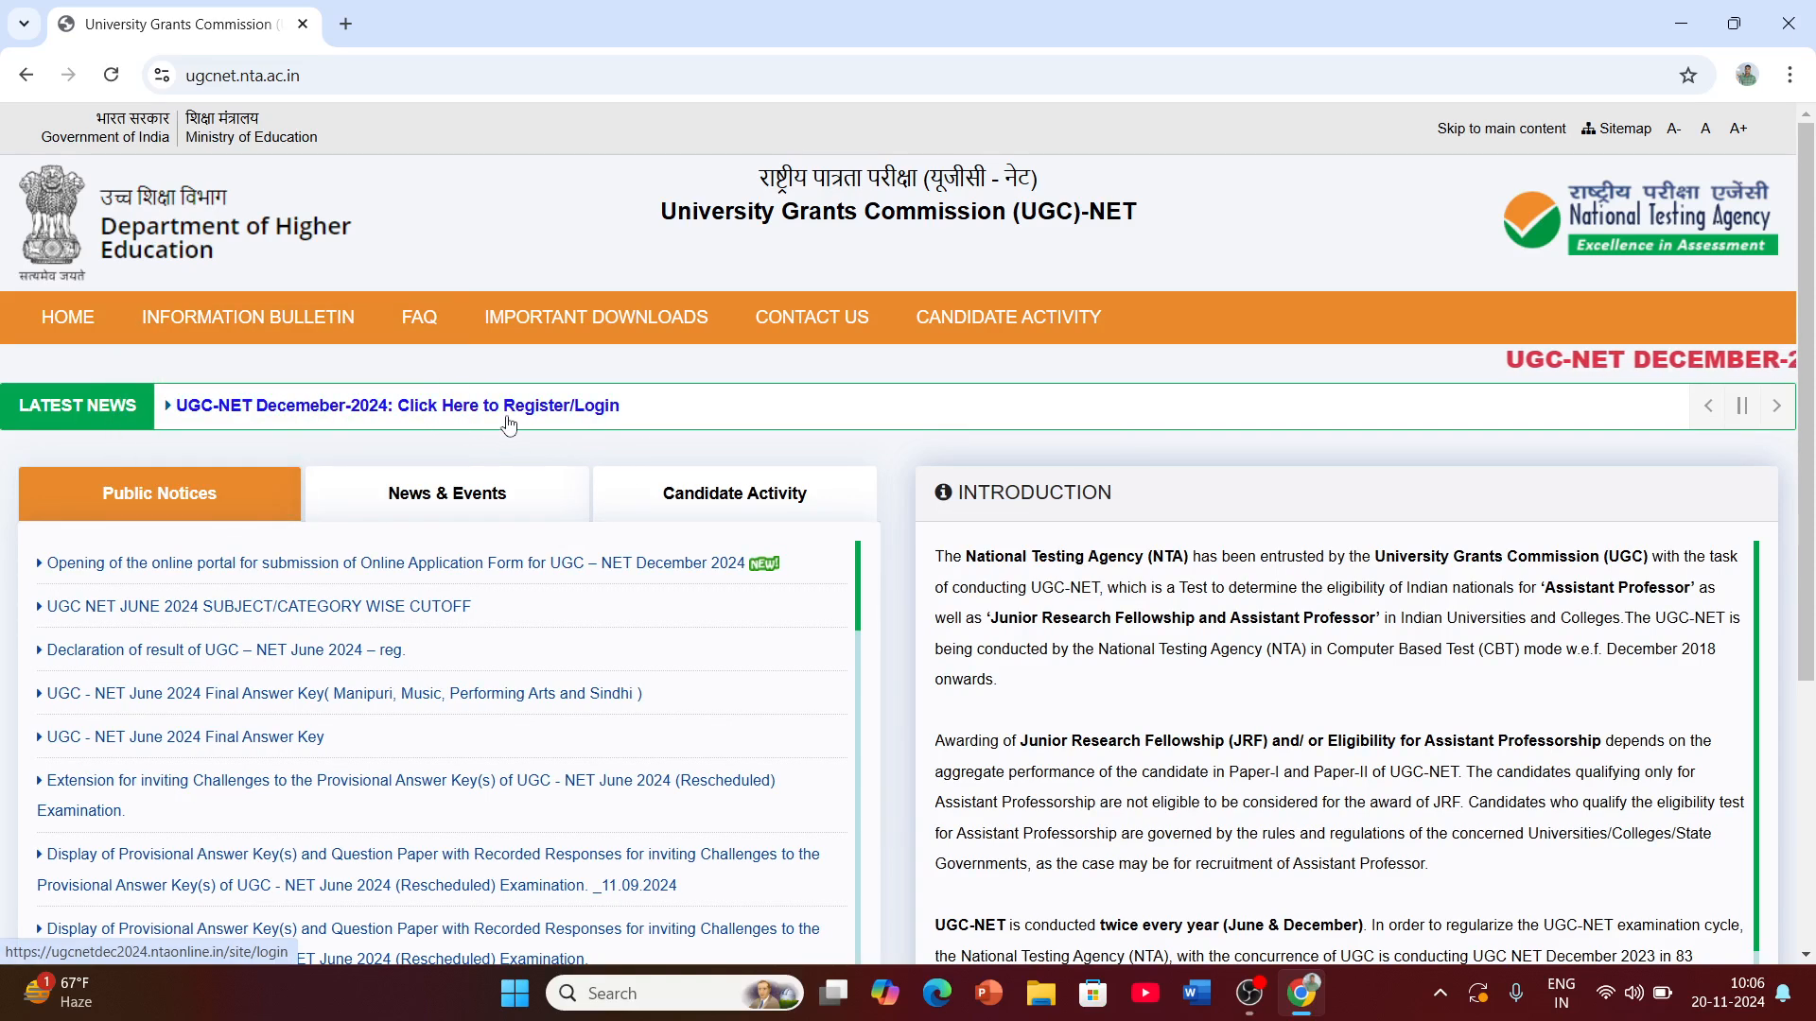
Step: Open the December 2024 Register/Login page and start a new candidate registration
{"action": "left_click", "coordinate": [330, 405]}
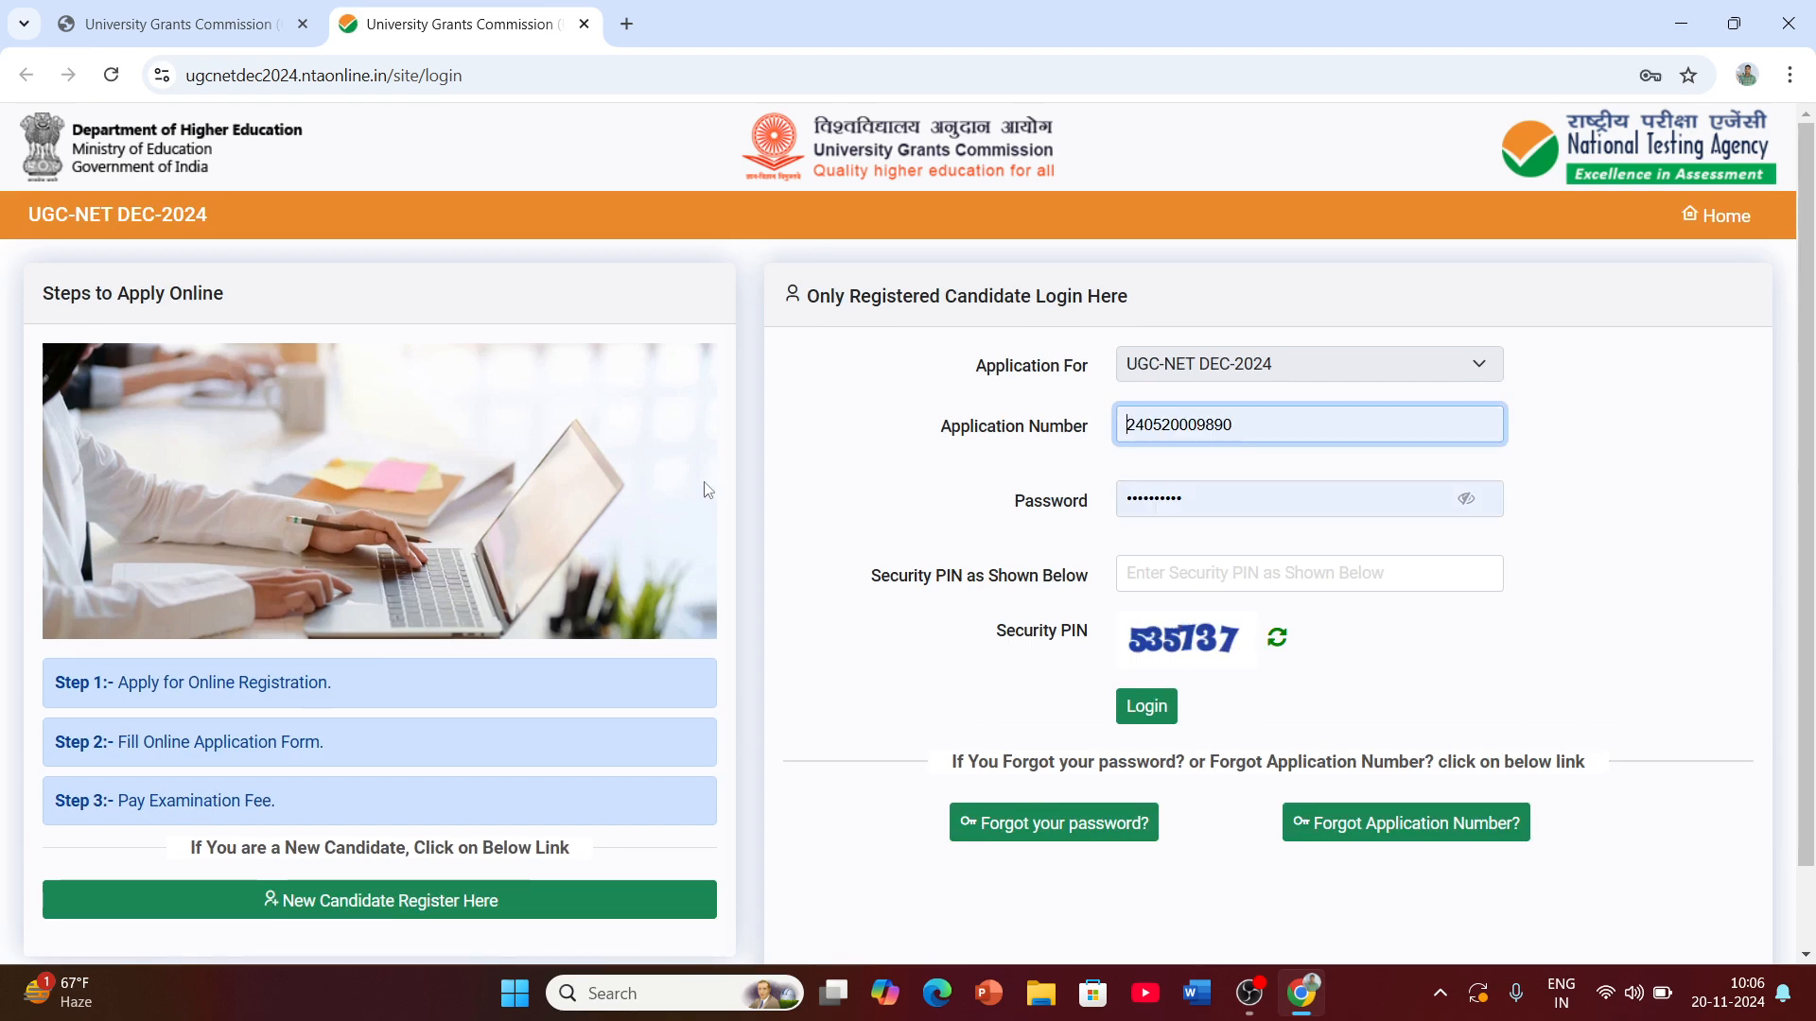
{"action": "scroll", "coordinate": [650, 455], "scroll_direction": "down", "scroll_amount": 1}
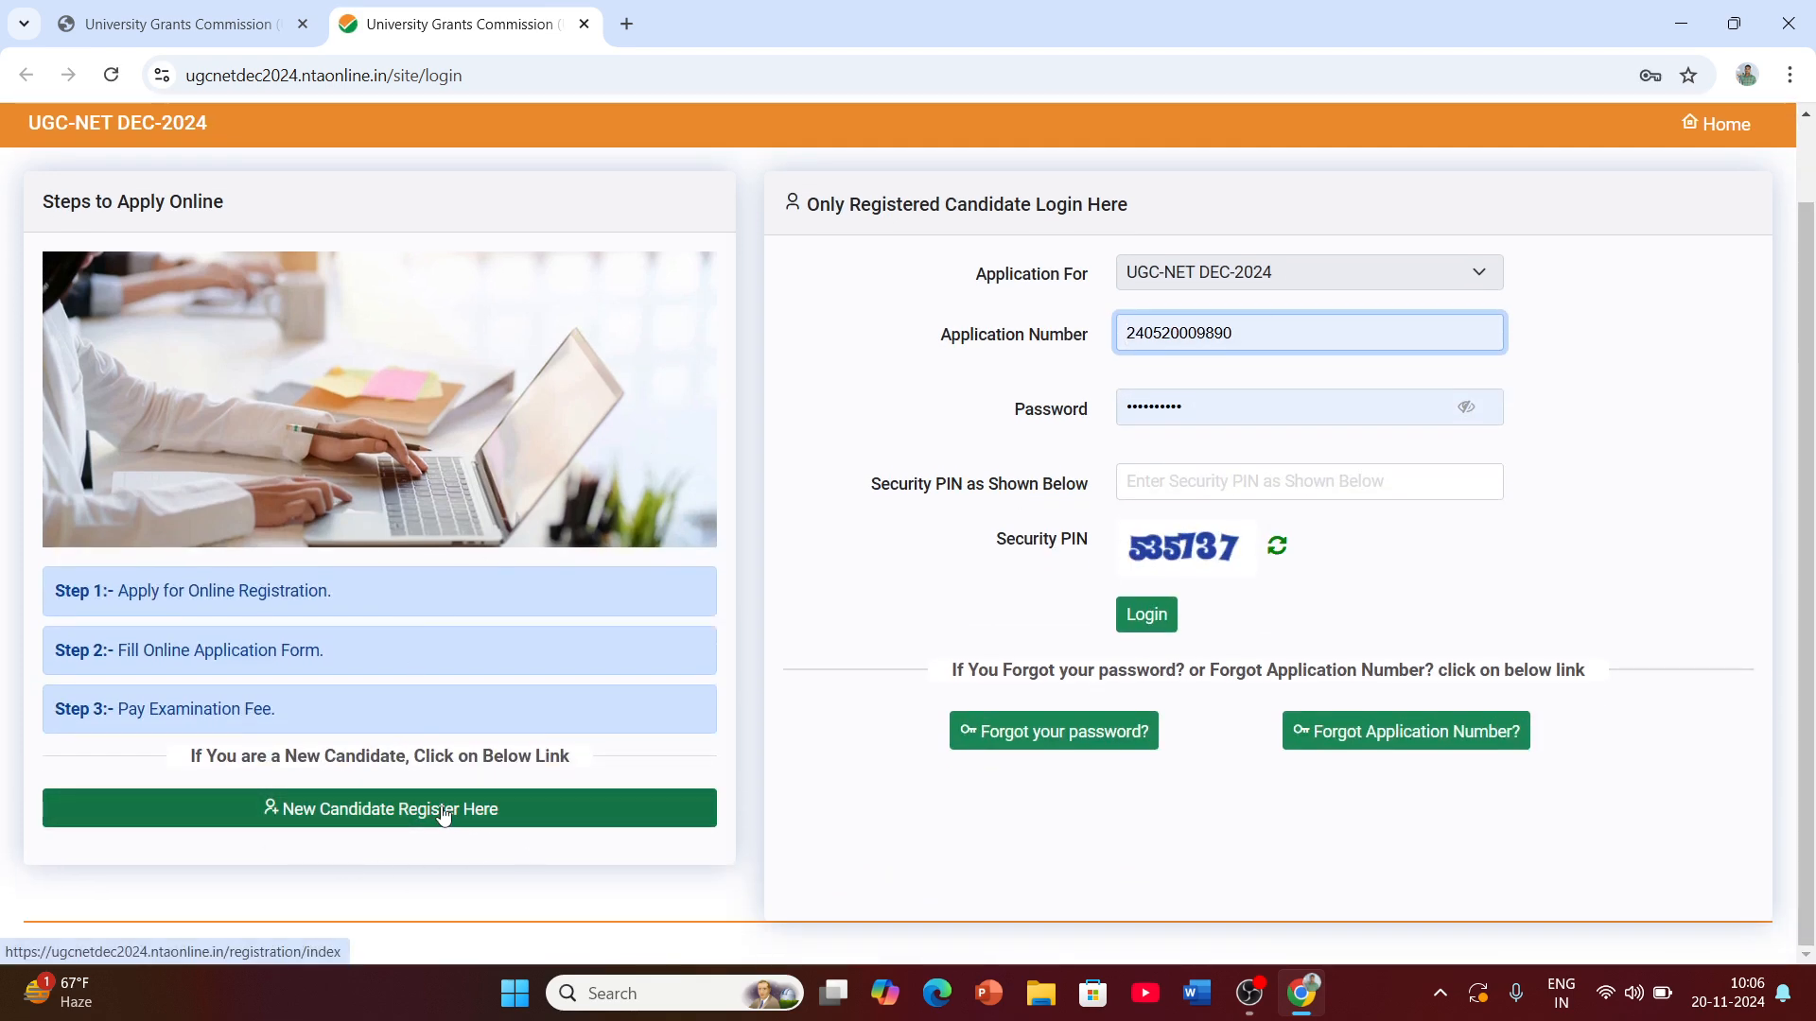
{"action": "left_click", "coordinate": [406, 812]}
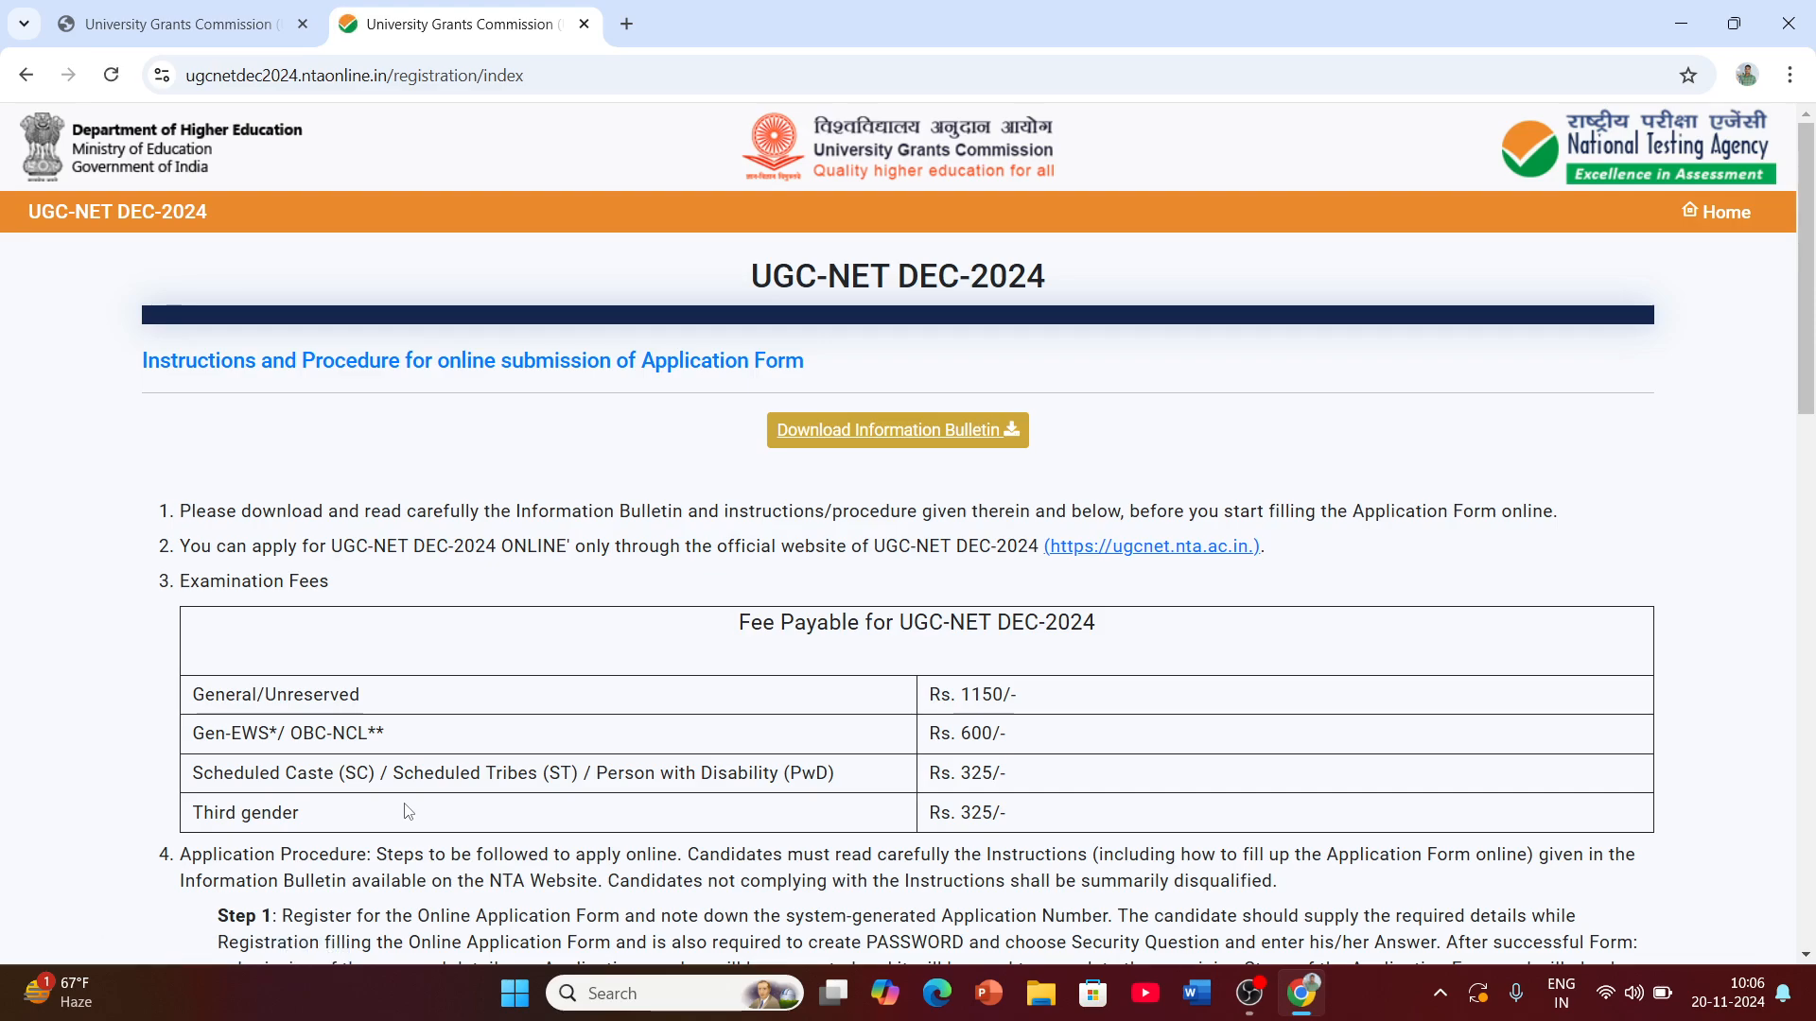
Step: Accept the instructions declaration and proceed to the identification step
{"action": "scroll", "coordinate": [581, 565], "scroll_direction": "down", "scroll_amount": 10}
{"action": "scroll", "coordinate": [580, 565], "scroll_direction": "down", "scroll_amount": 7}
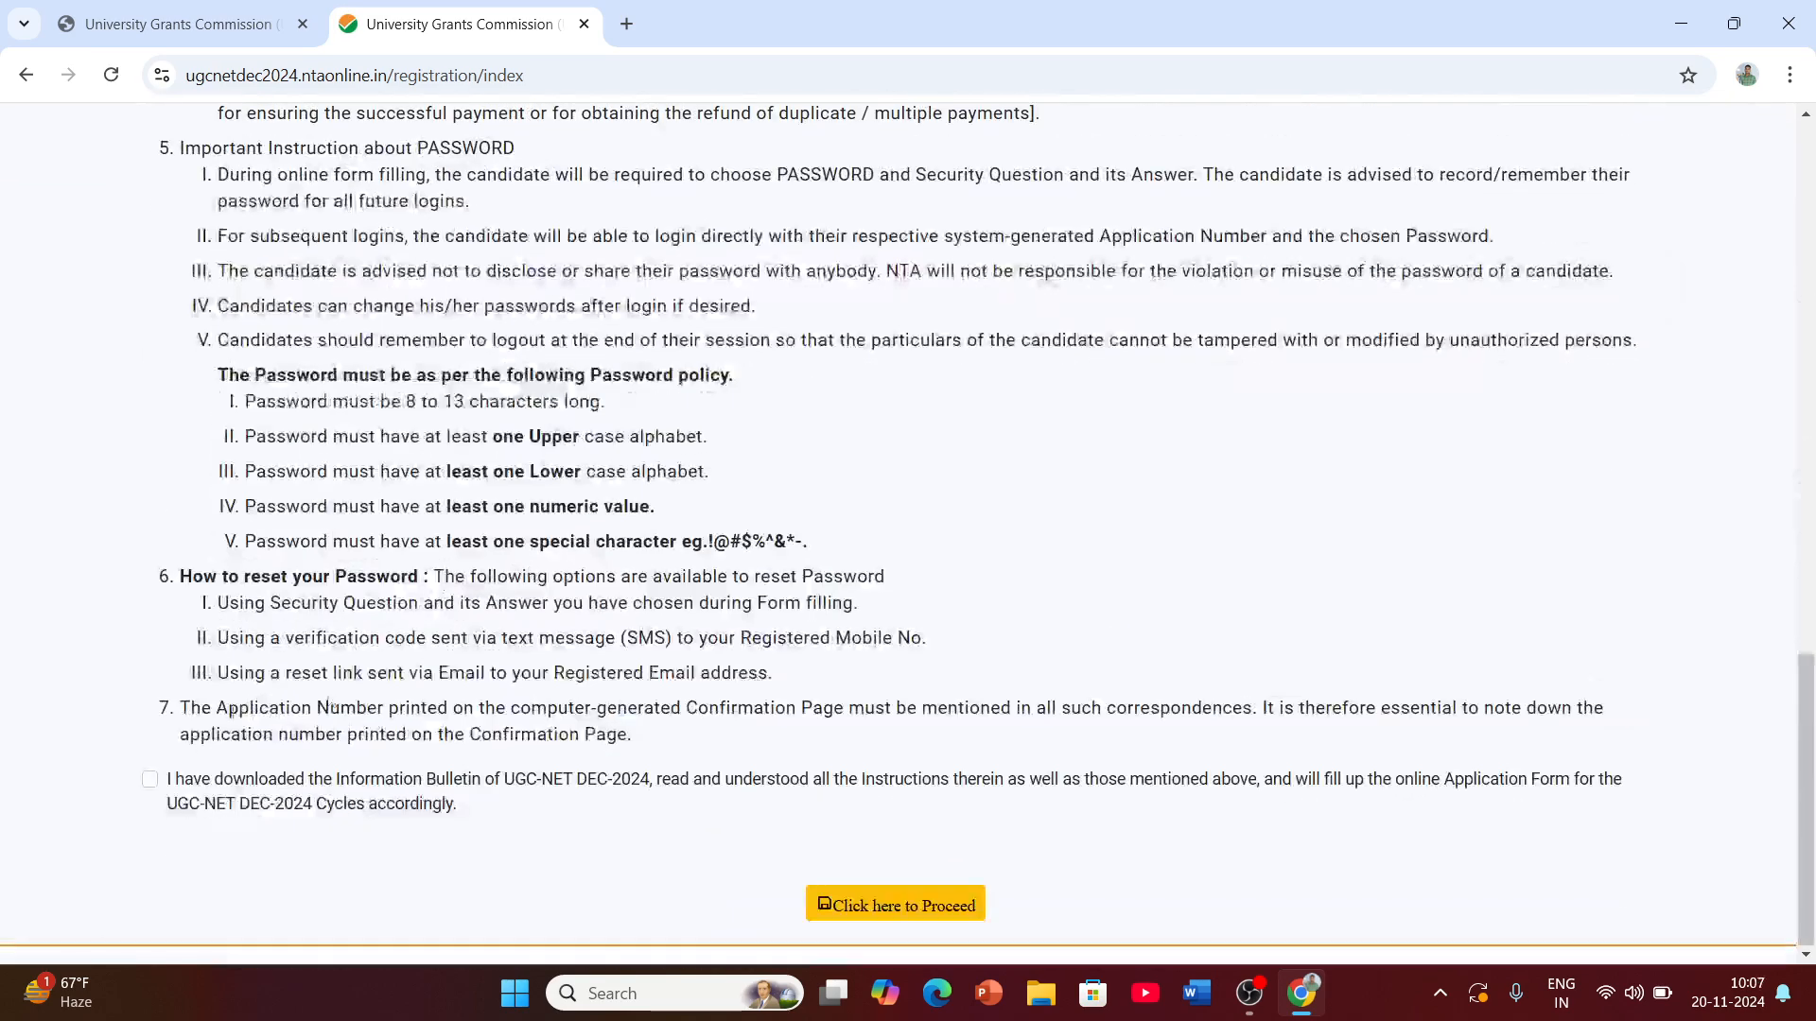
{"action": "left_click", "coordinate": [151, 780]}
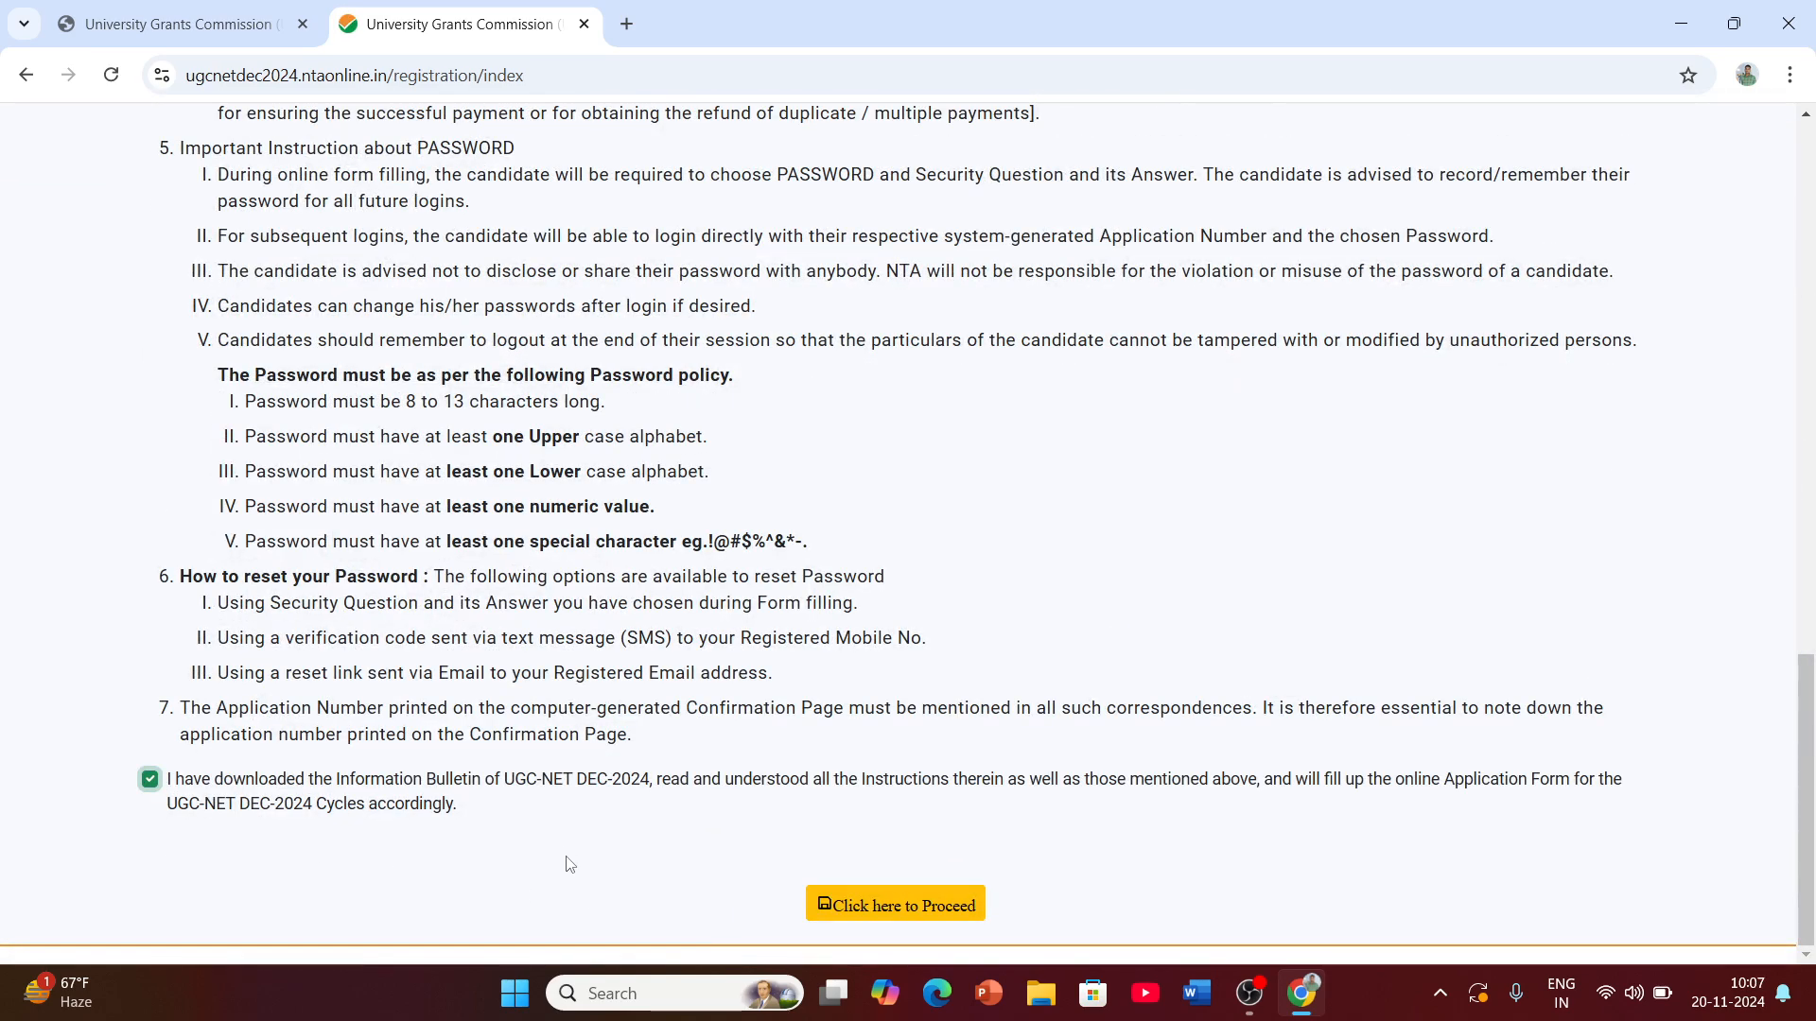
{"action": "left_click", "coordinate": [893, 904]}
Step: Choose PAN Card as the login ID, enter the PAN number, and proceed to the form
{"action": "scroll", "coordinate": [832, 825], "scroll_direction": "down", "scroll_amount": 1}
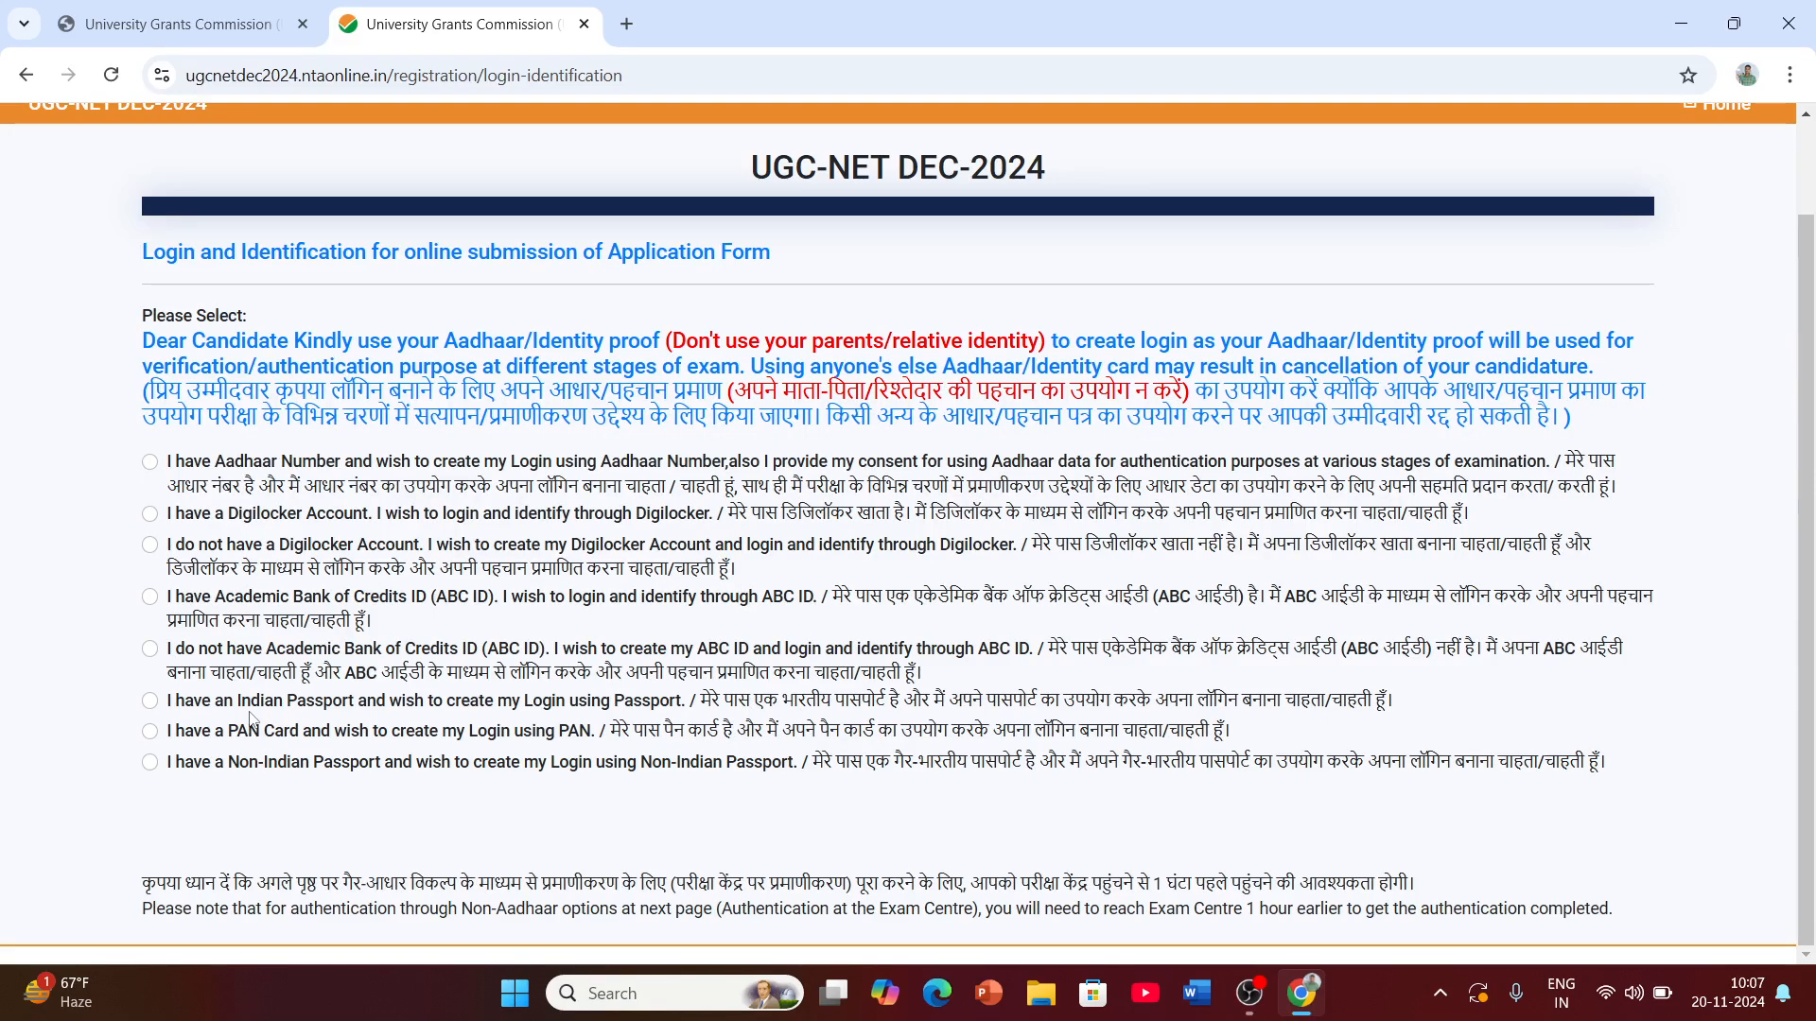
{"action": "left_click", "coordinate": [151, 733]}
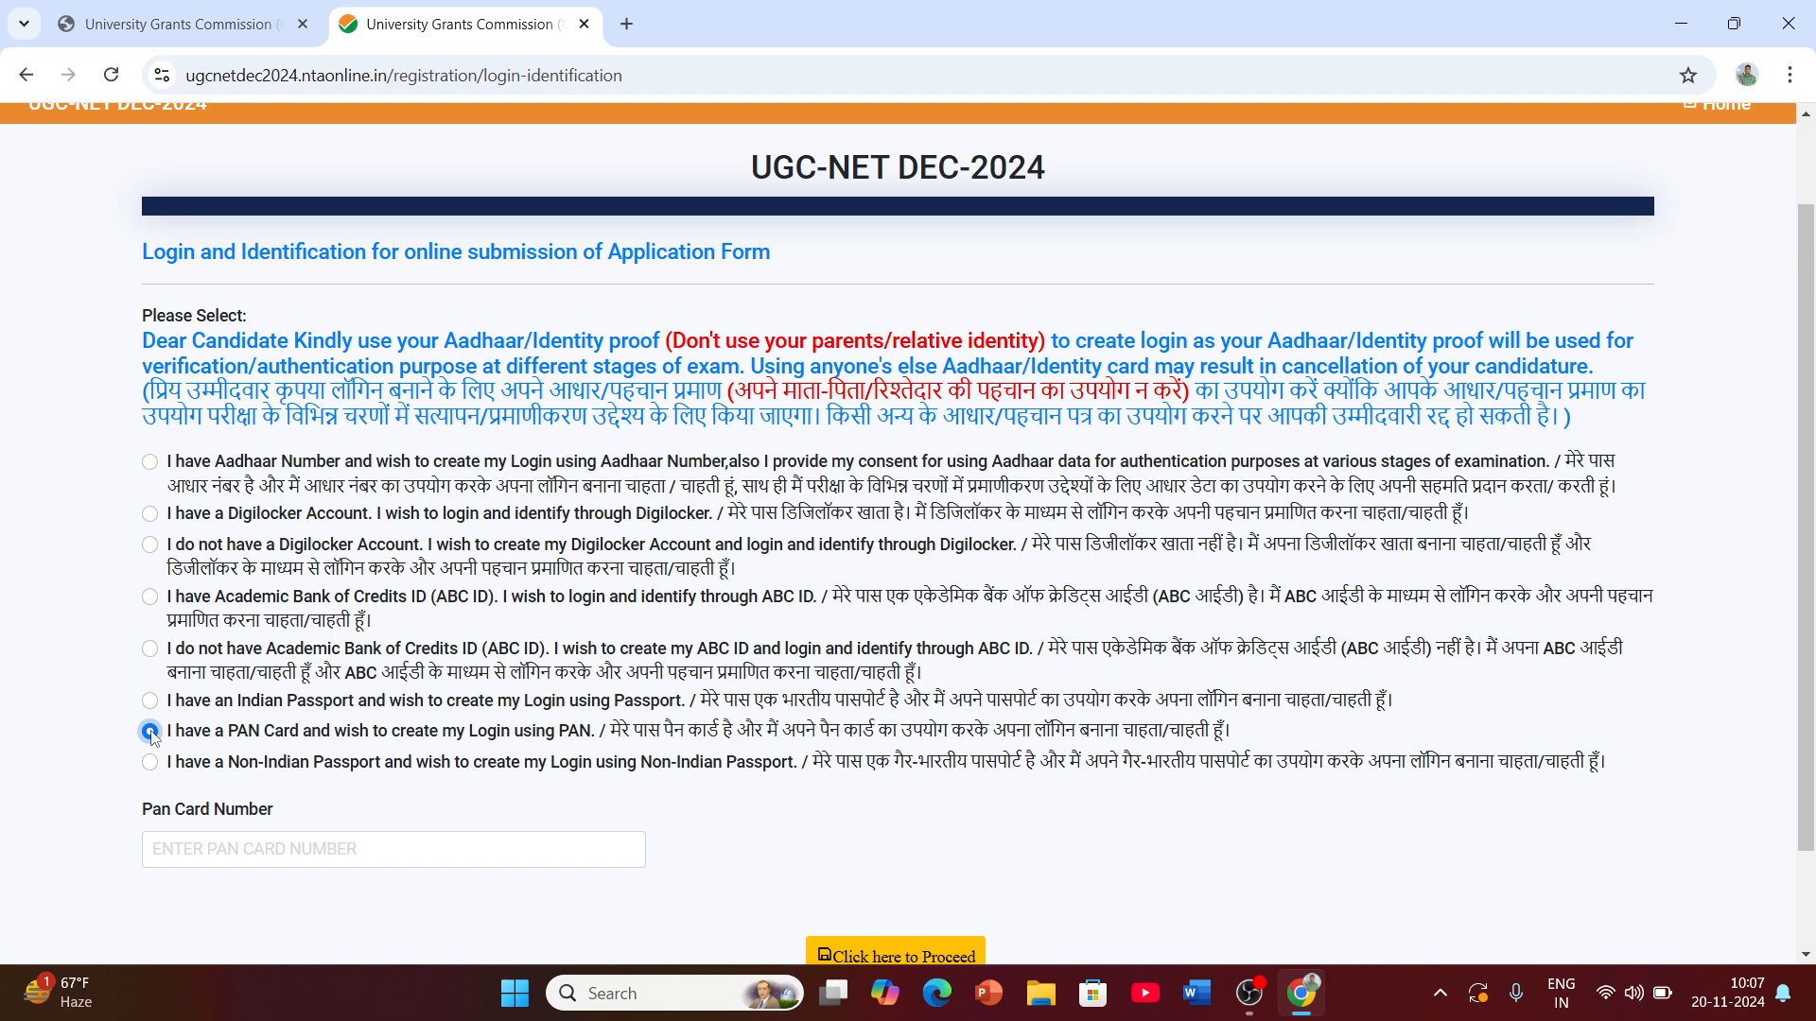
{"action": "left_click", "coordinate": [210, 859]}
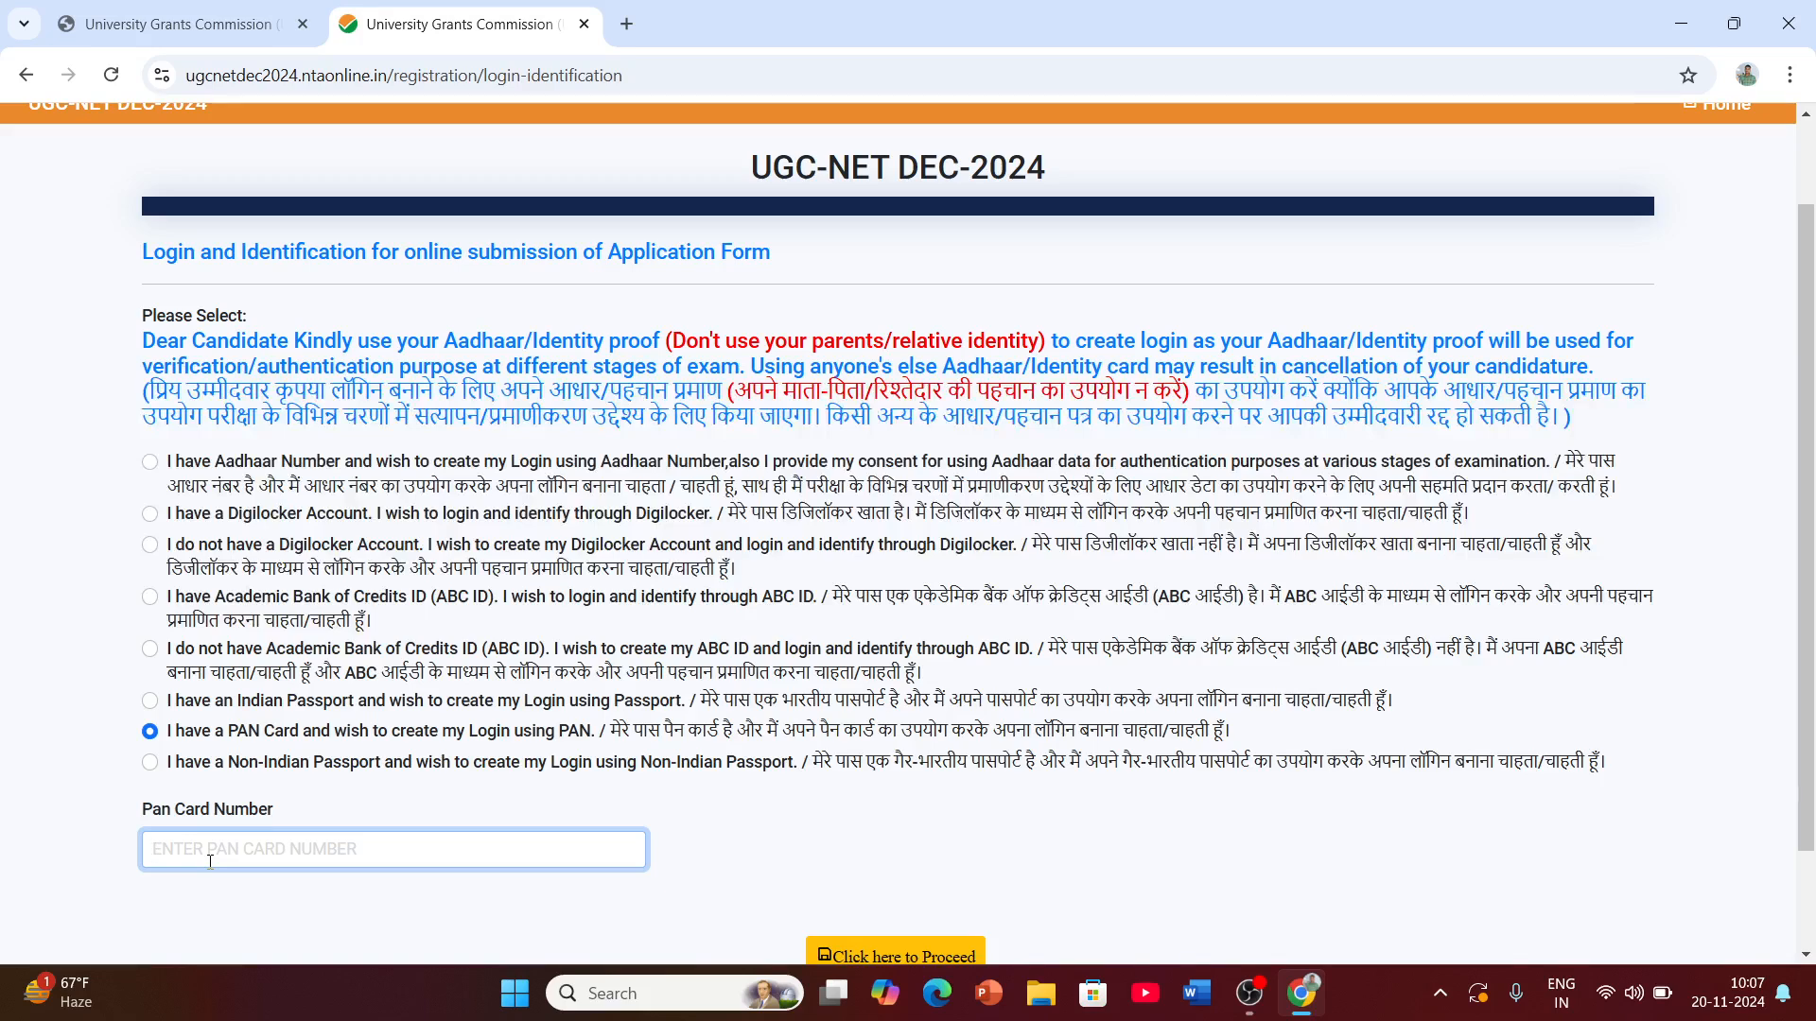
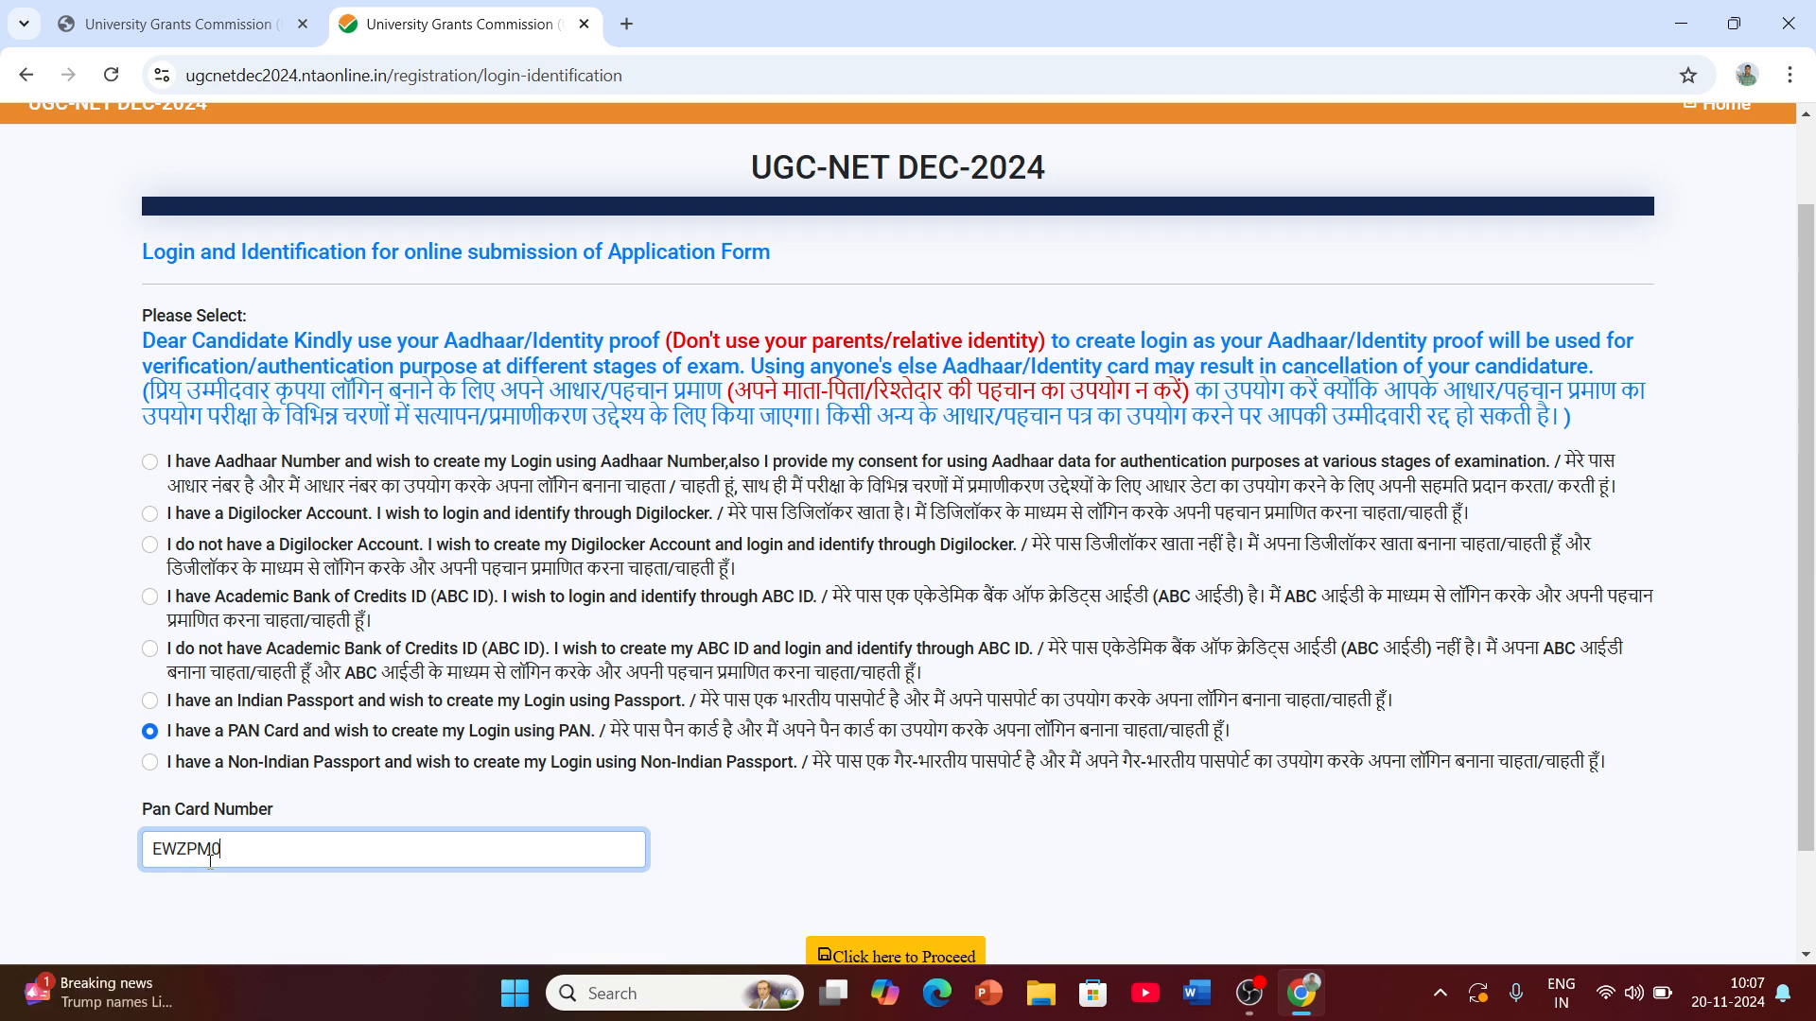
{"action": "scroll", "coordinate": [497, 828], "scroll_direction": "down", "scroll_amount": 1}
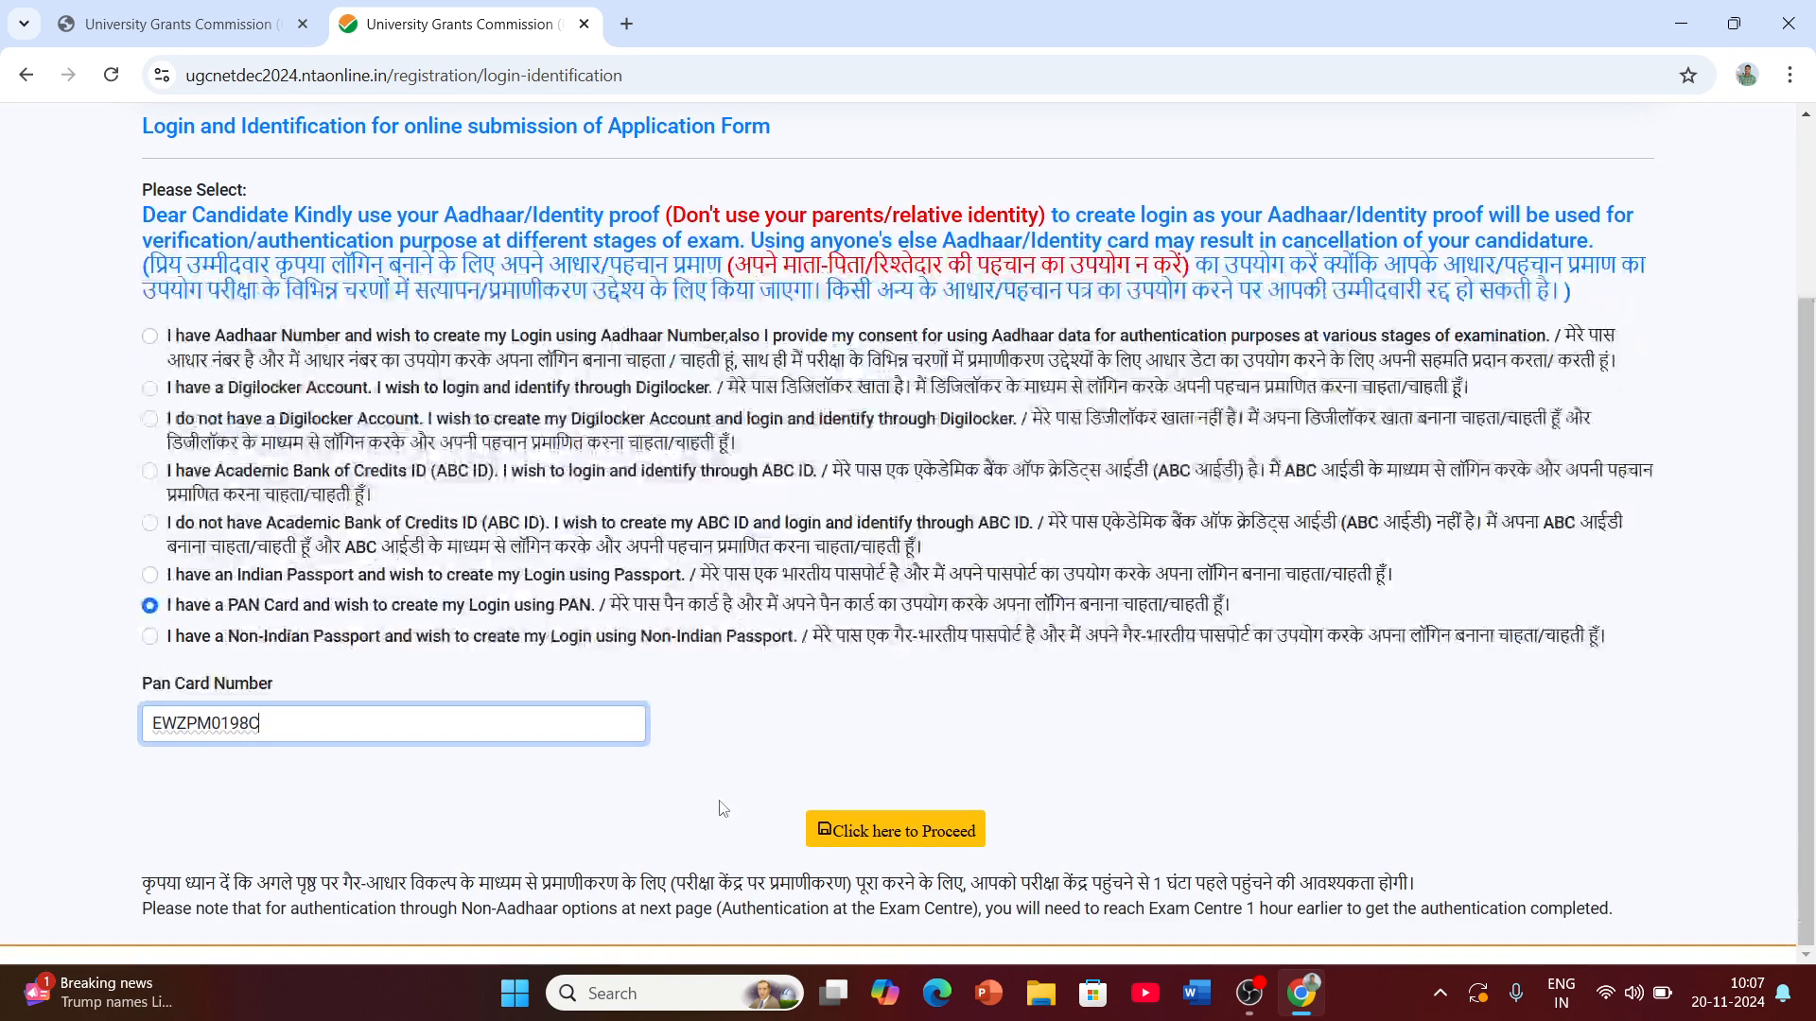
{"action": "left_click", "coordinate": [918, 828]}
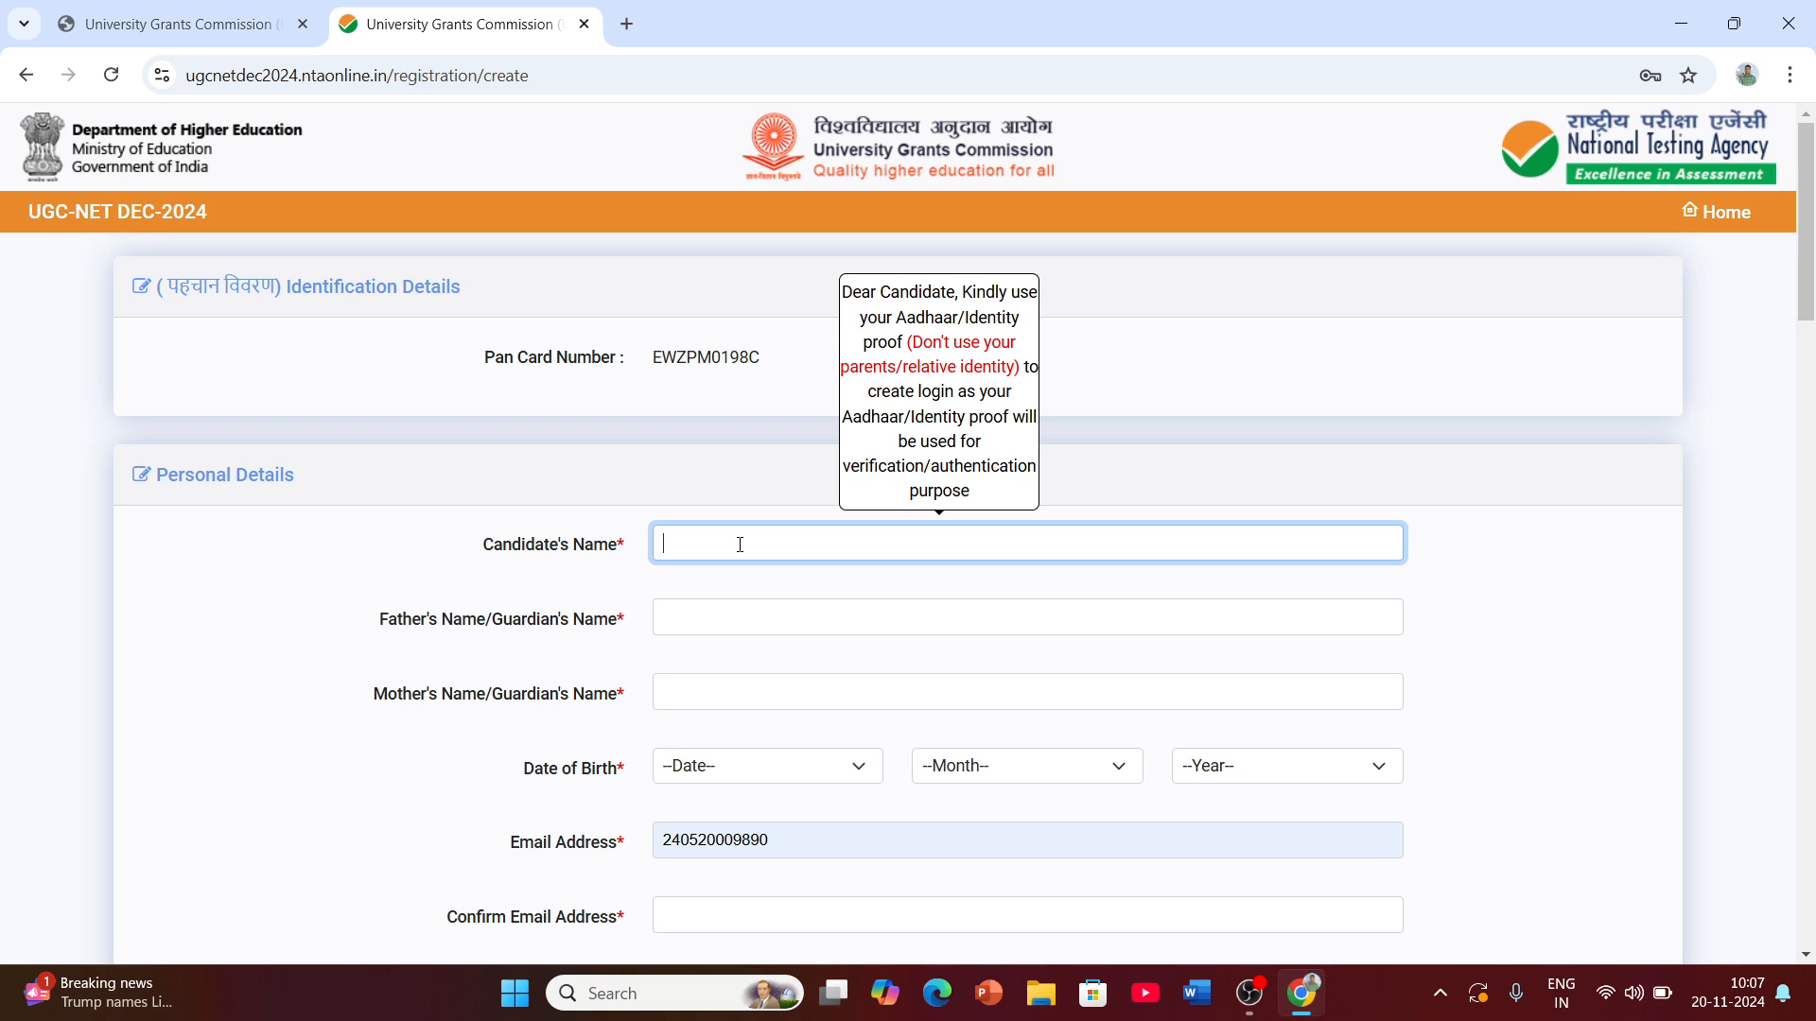
Step: Fill in the candidate's name, father's name and mother's name
{"action": "type", "text": "MA"}
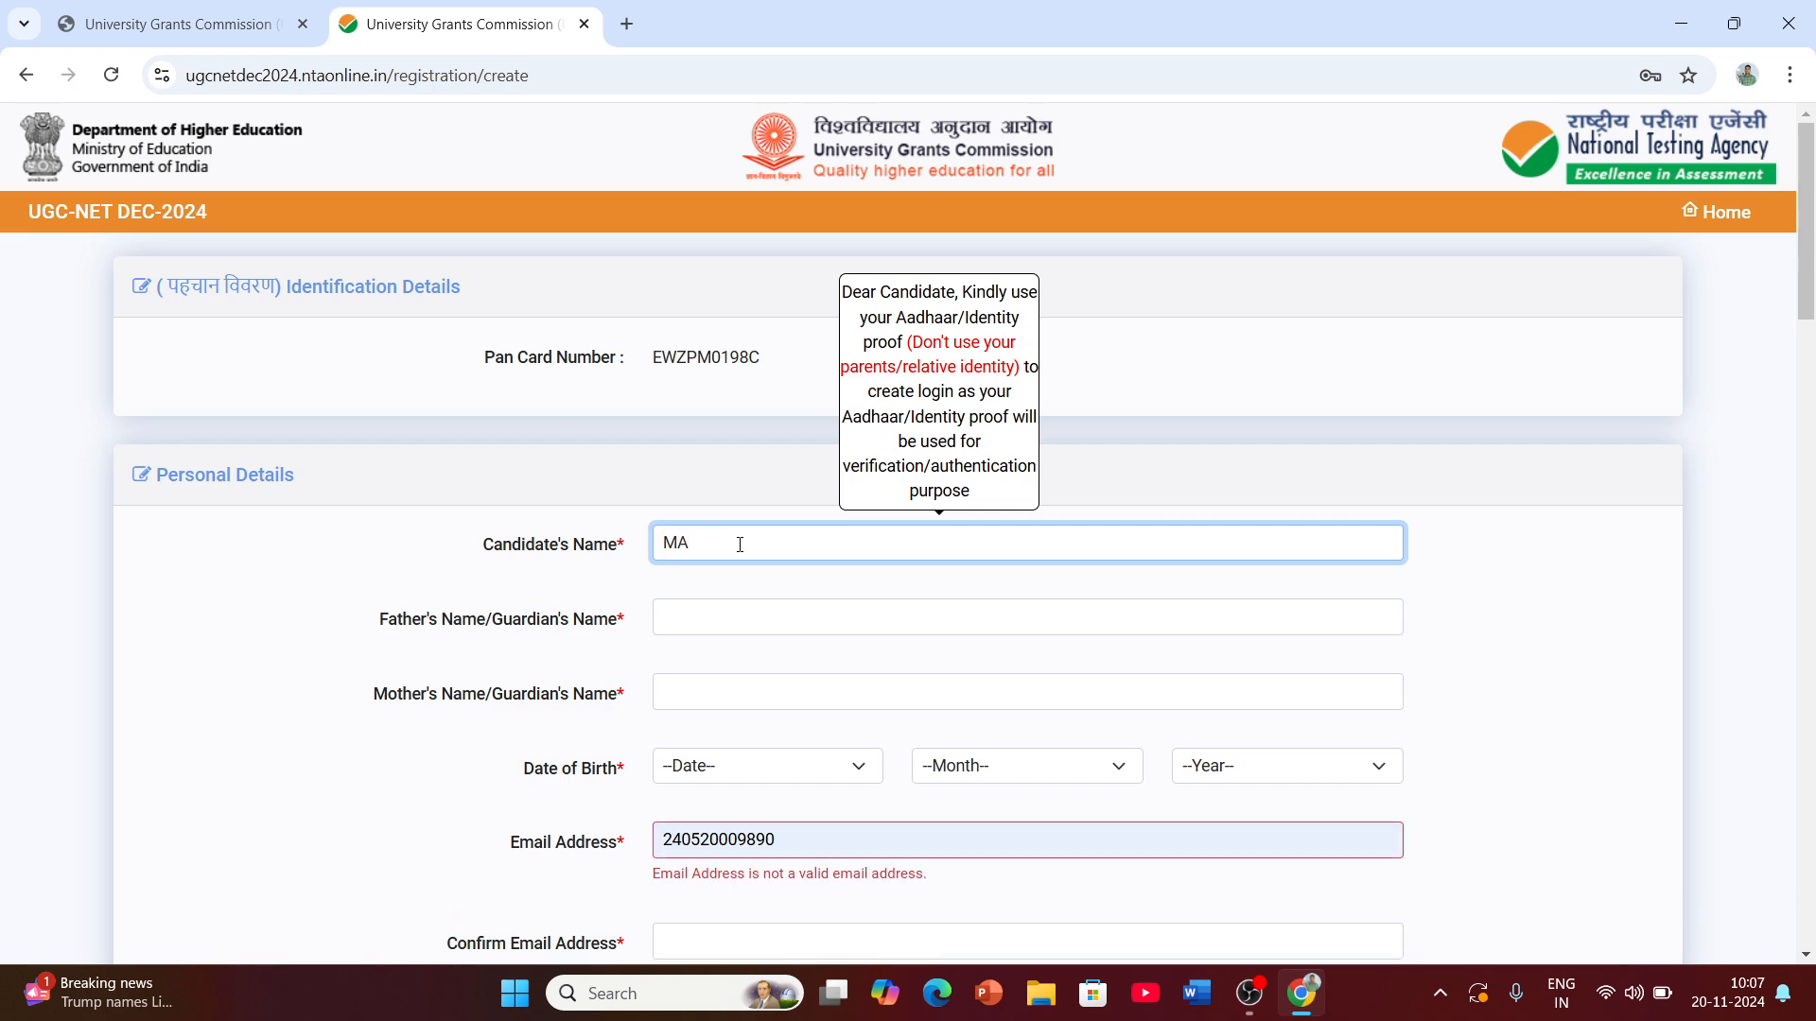
{"action": "type", "text": "NISH"}
{"action": "left_click", "coordinate": [707, 611]}
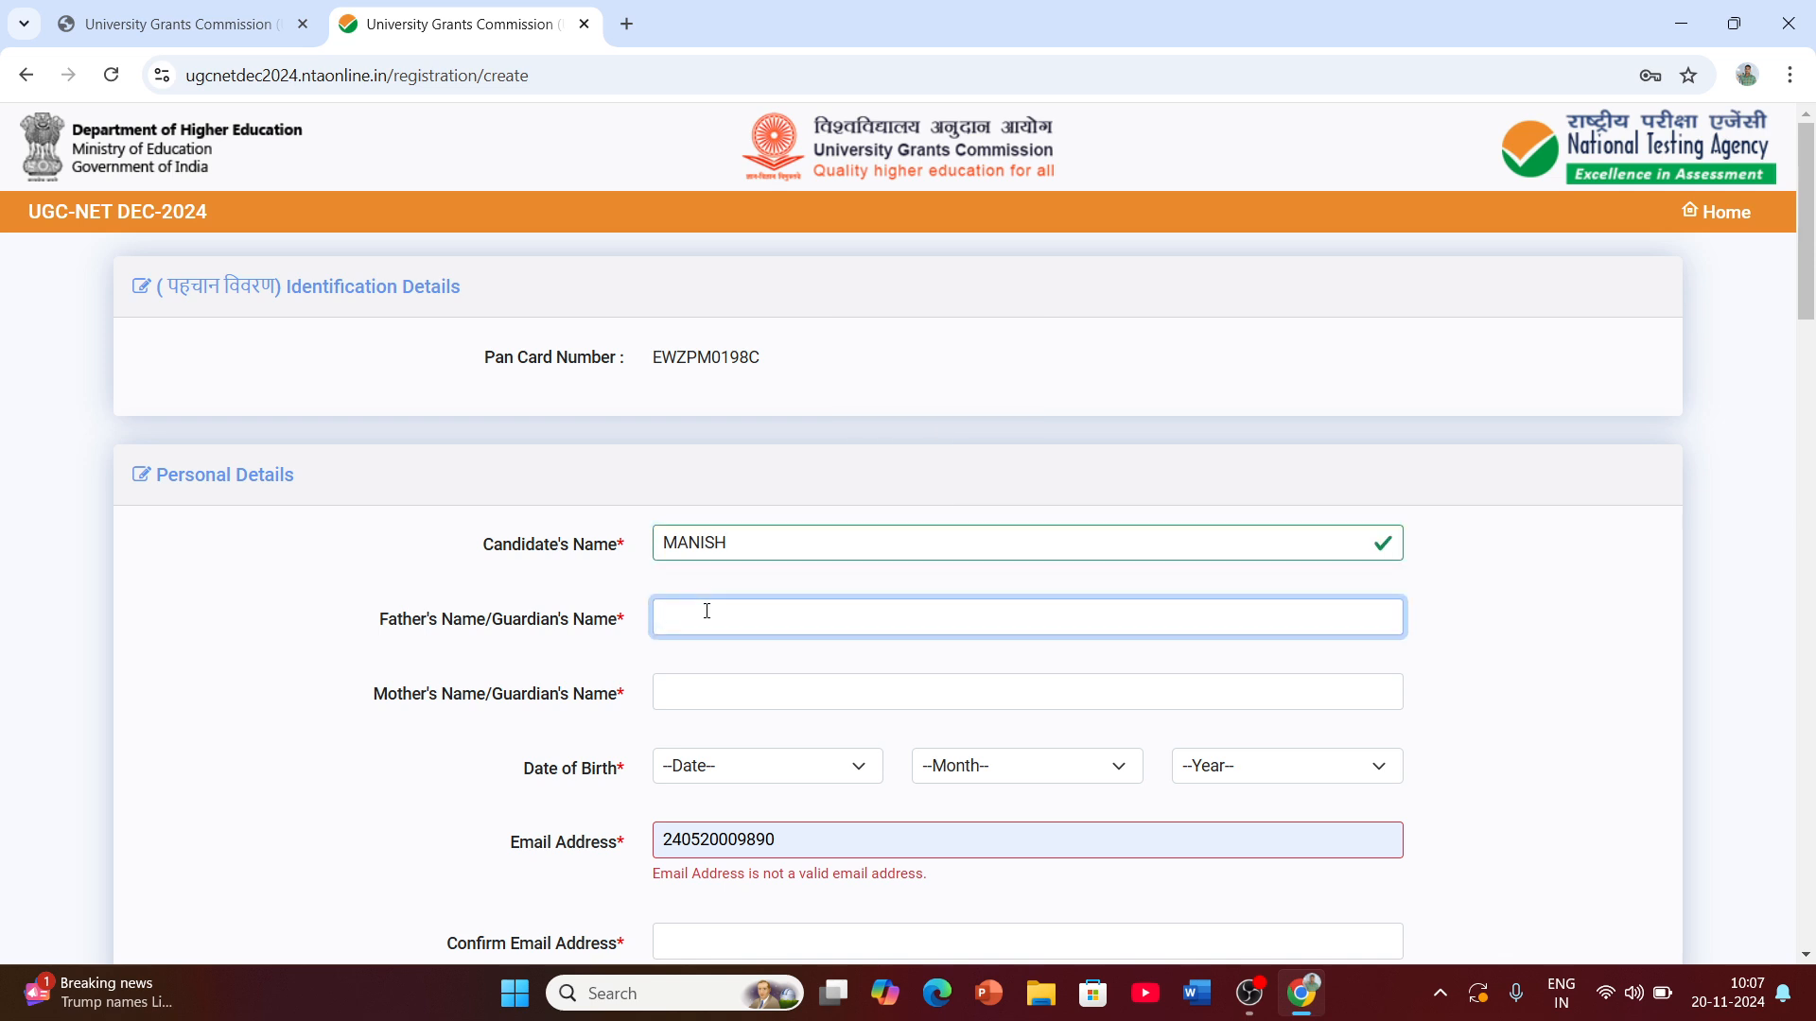
{"action": "left_click", "coordinate": [736, 545]}
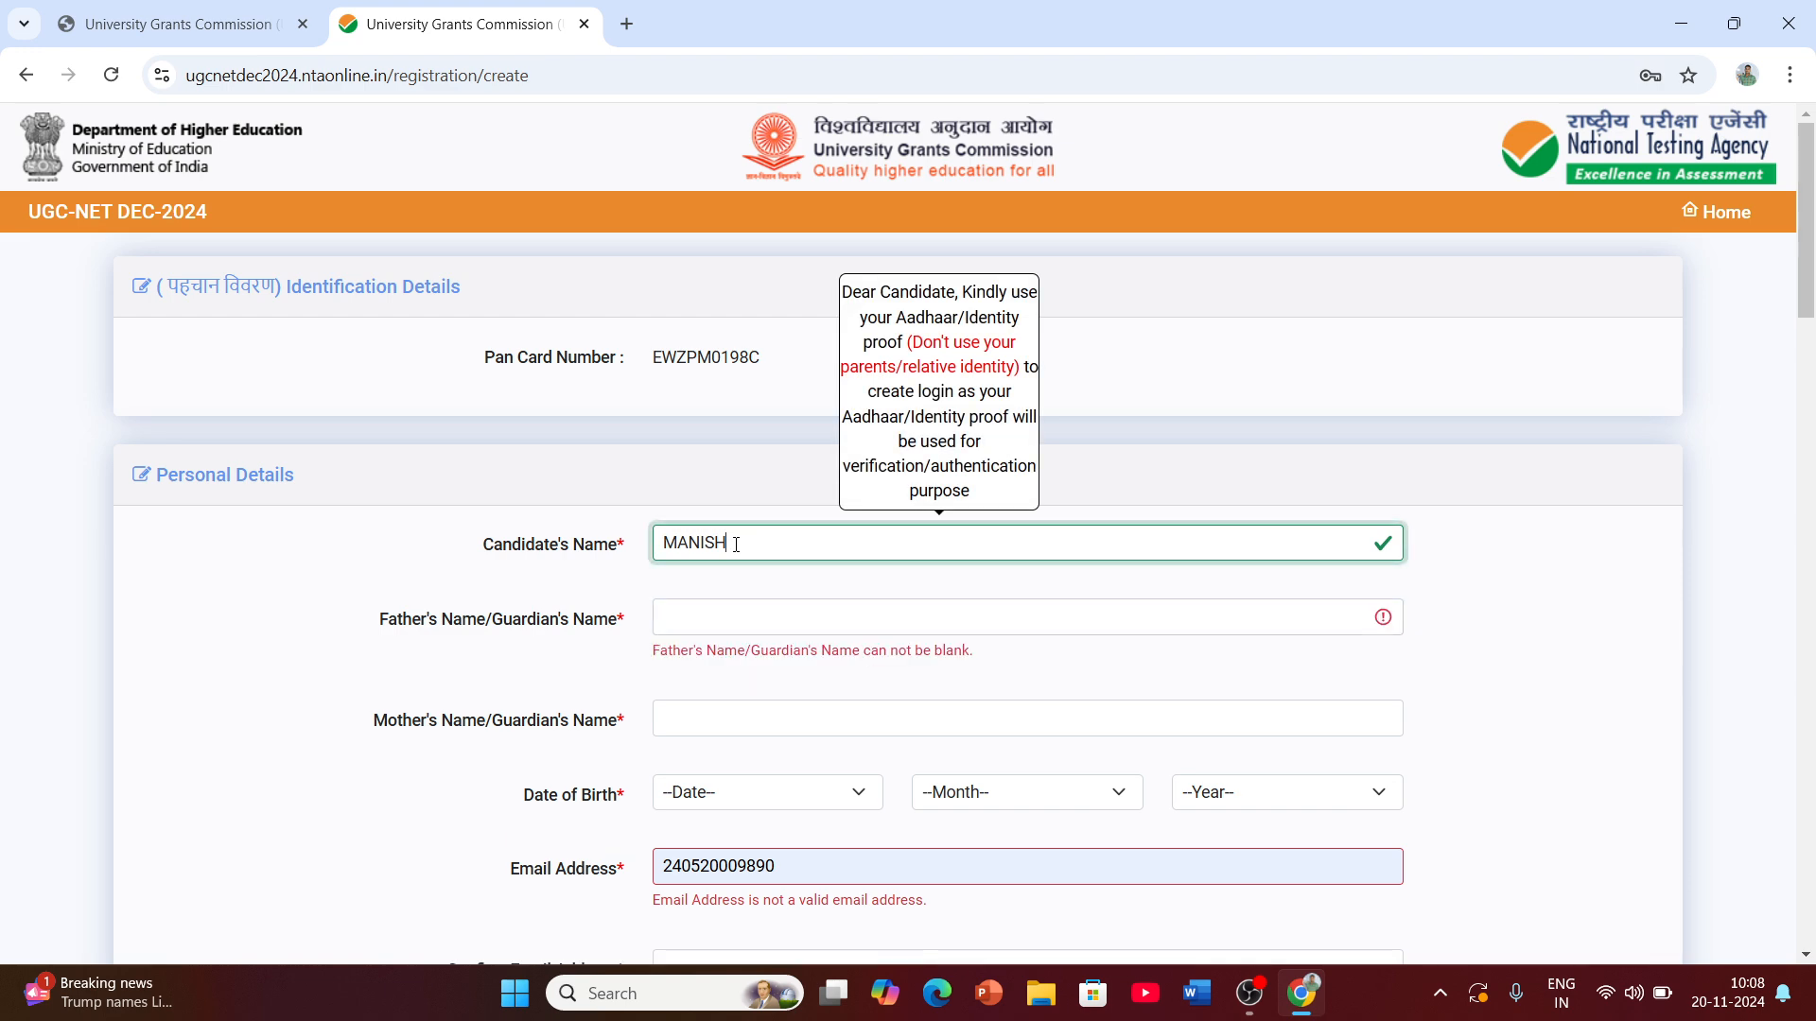
{"action": "left_click", "coordinate": [690, 604]}
{"action": "type", "text": "JDHFJ"}
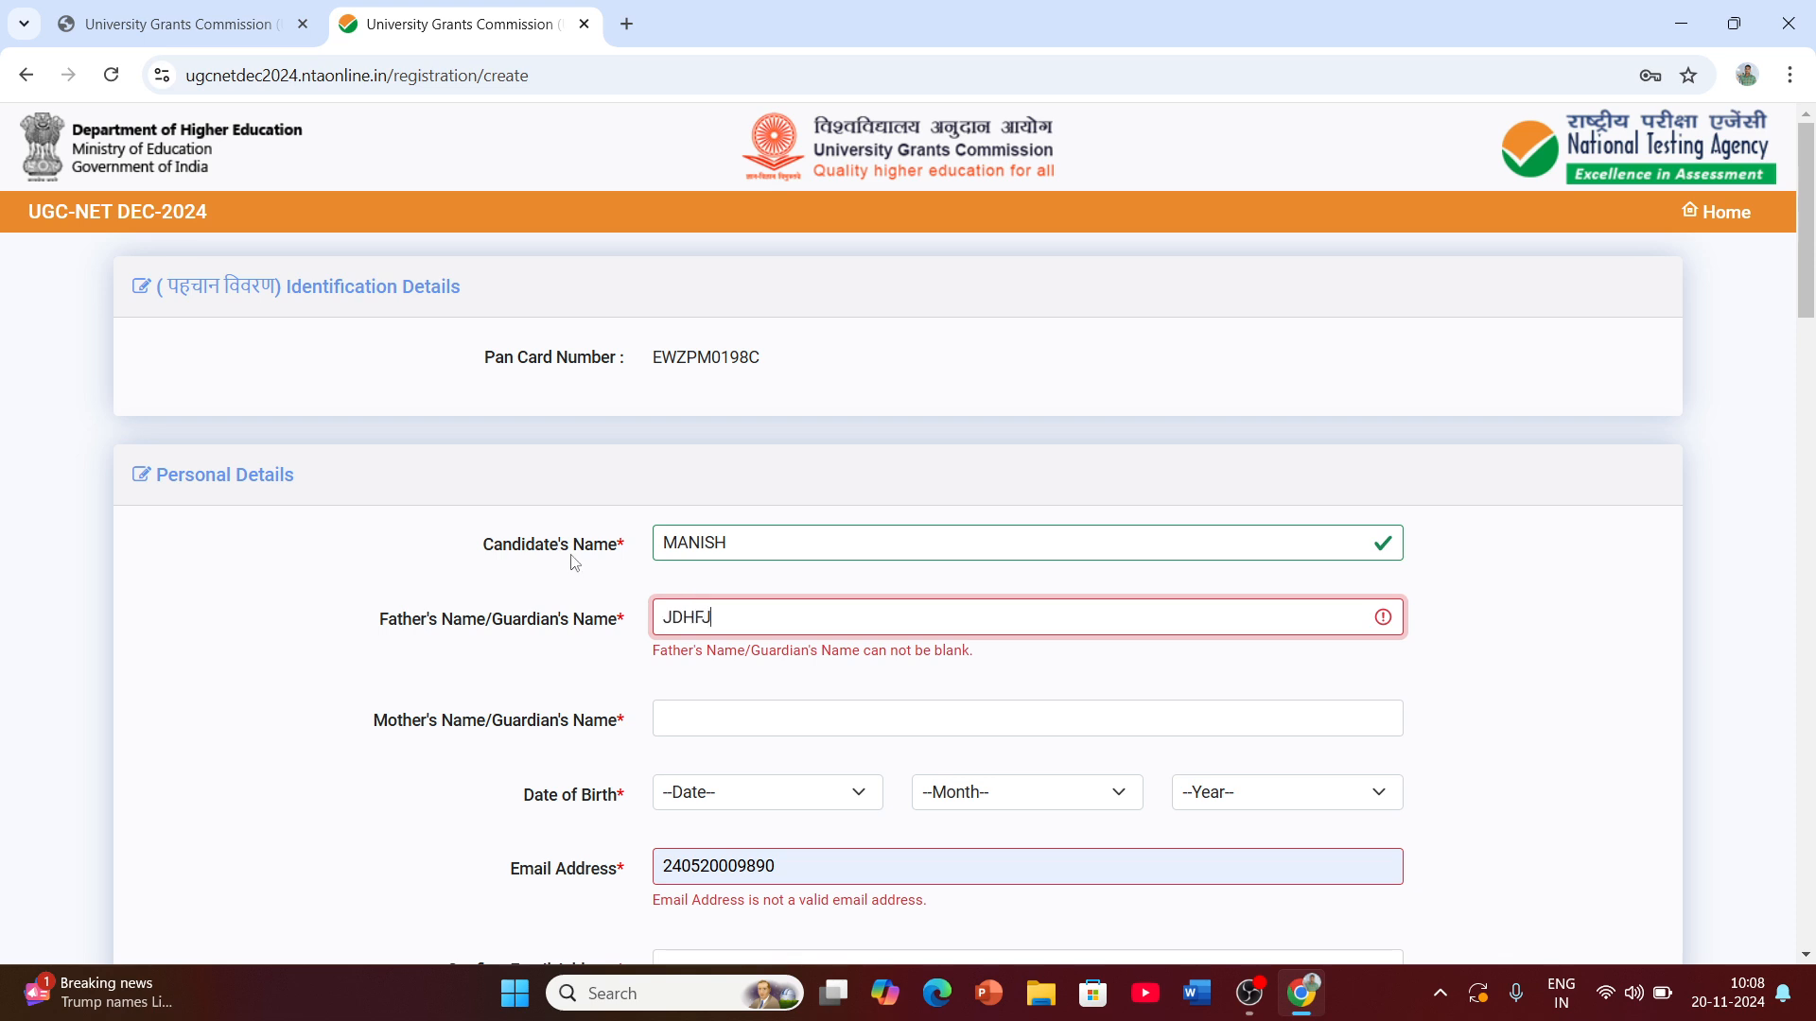
{"action": "left_click", "coordinate": [713, 707]}
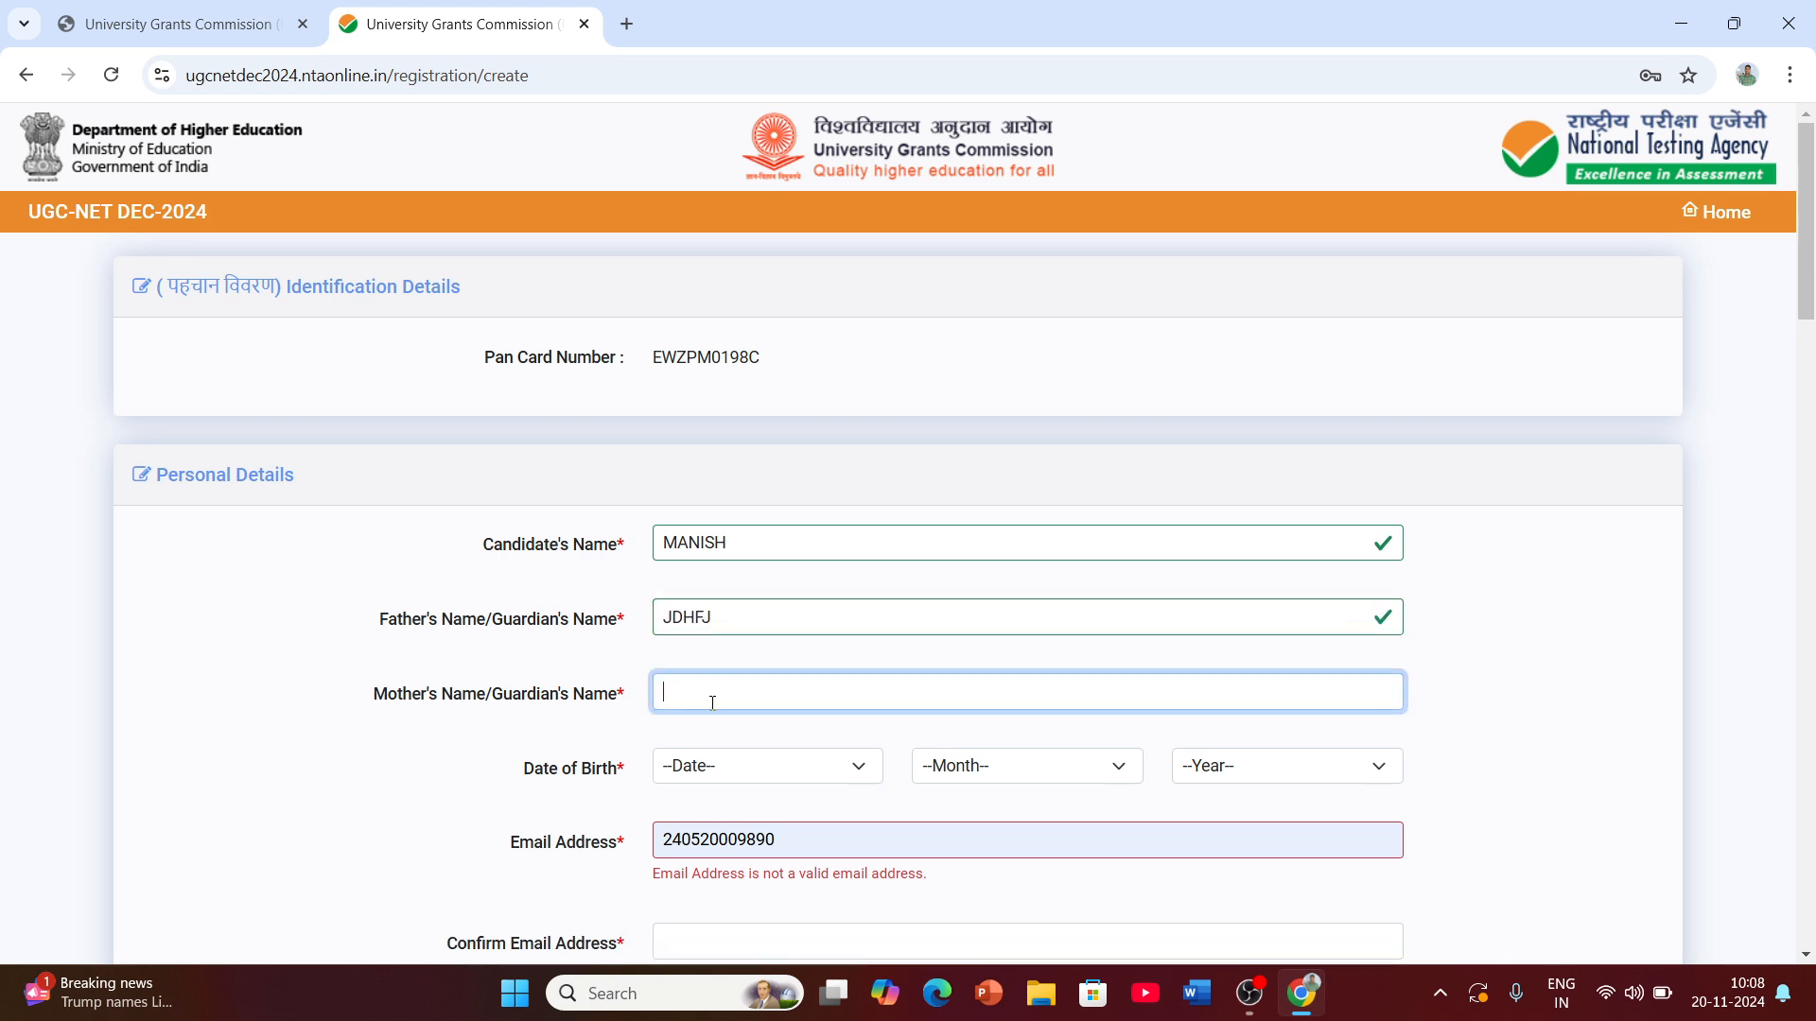
{"action": "type", "text": "KLSDJFK"}
{"action": "left_click", "coordinate": [779, 753]}
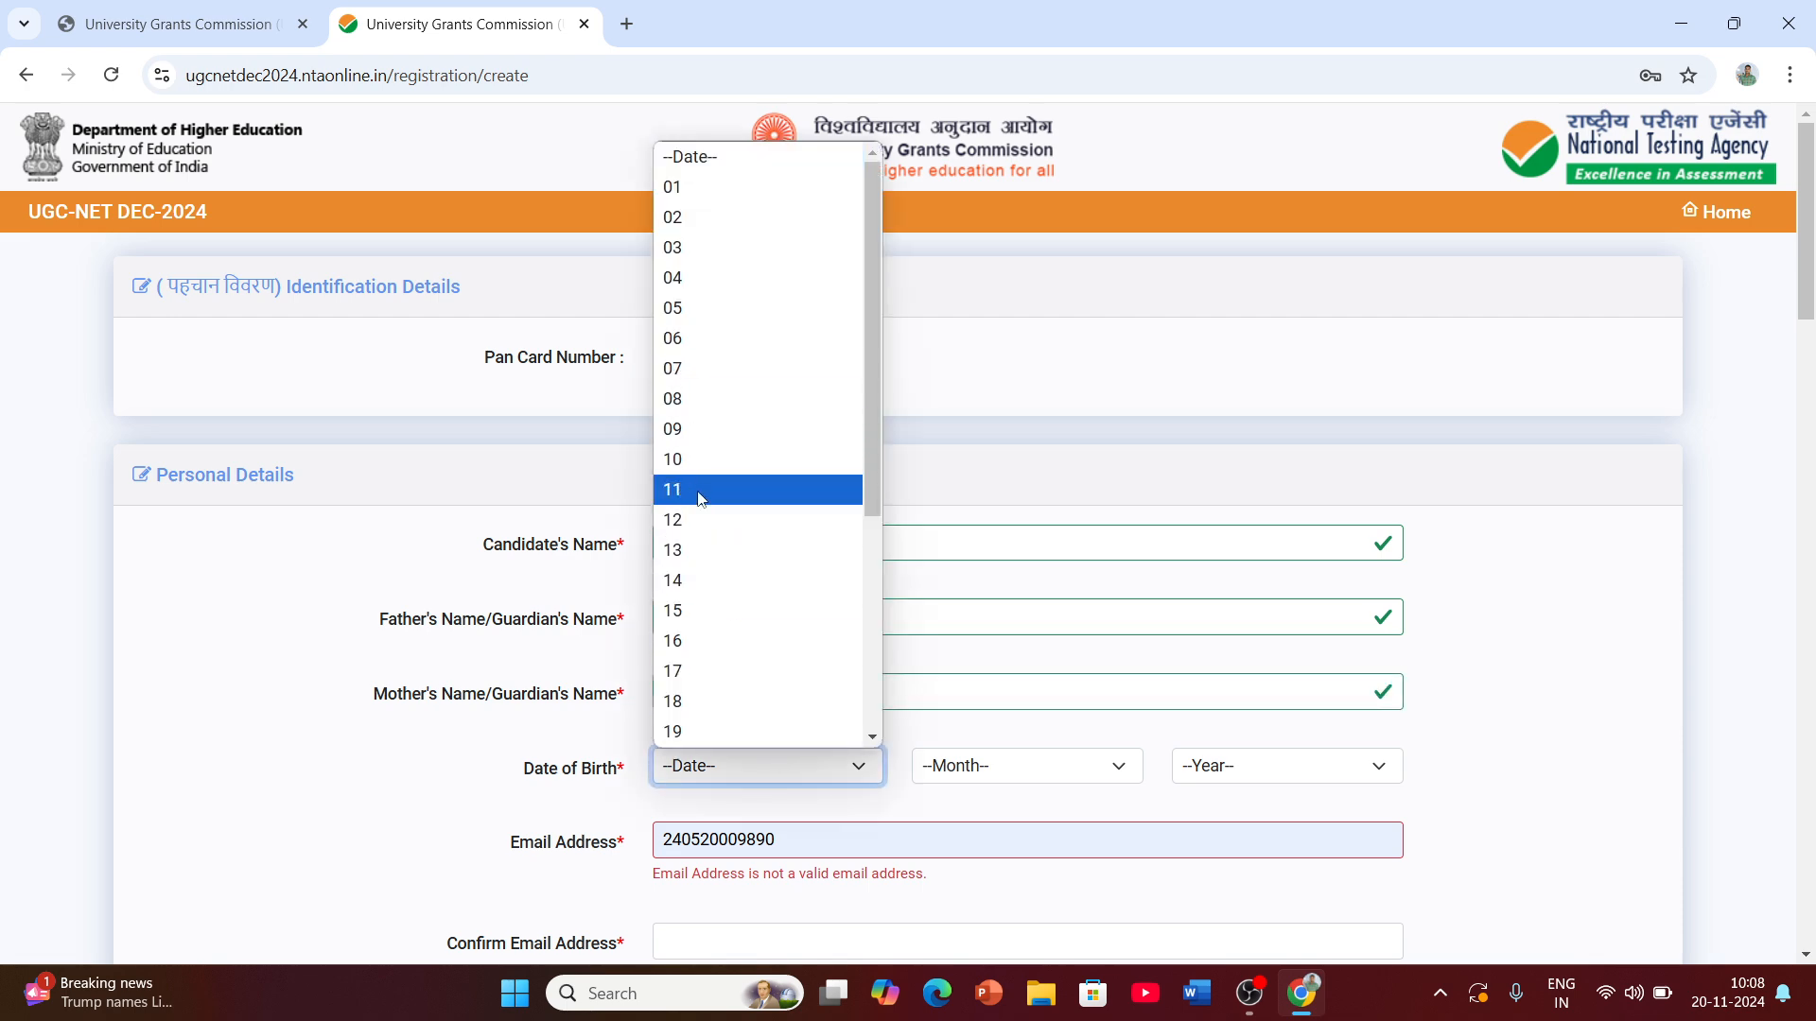
{"action": "left_click", "coordinate": [691, 654]}
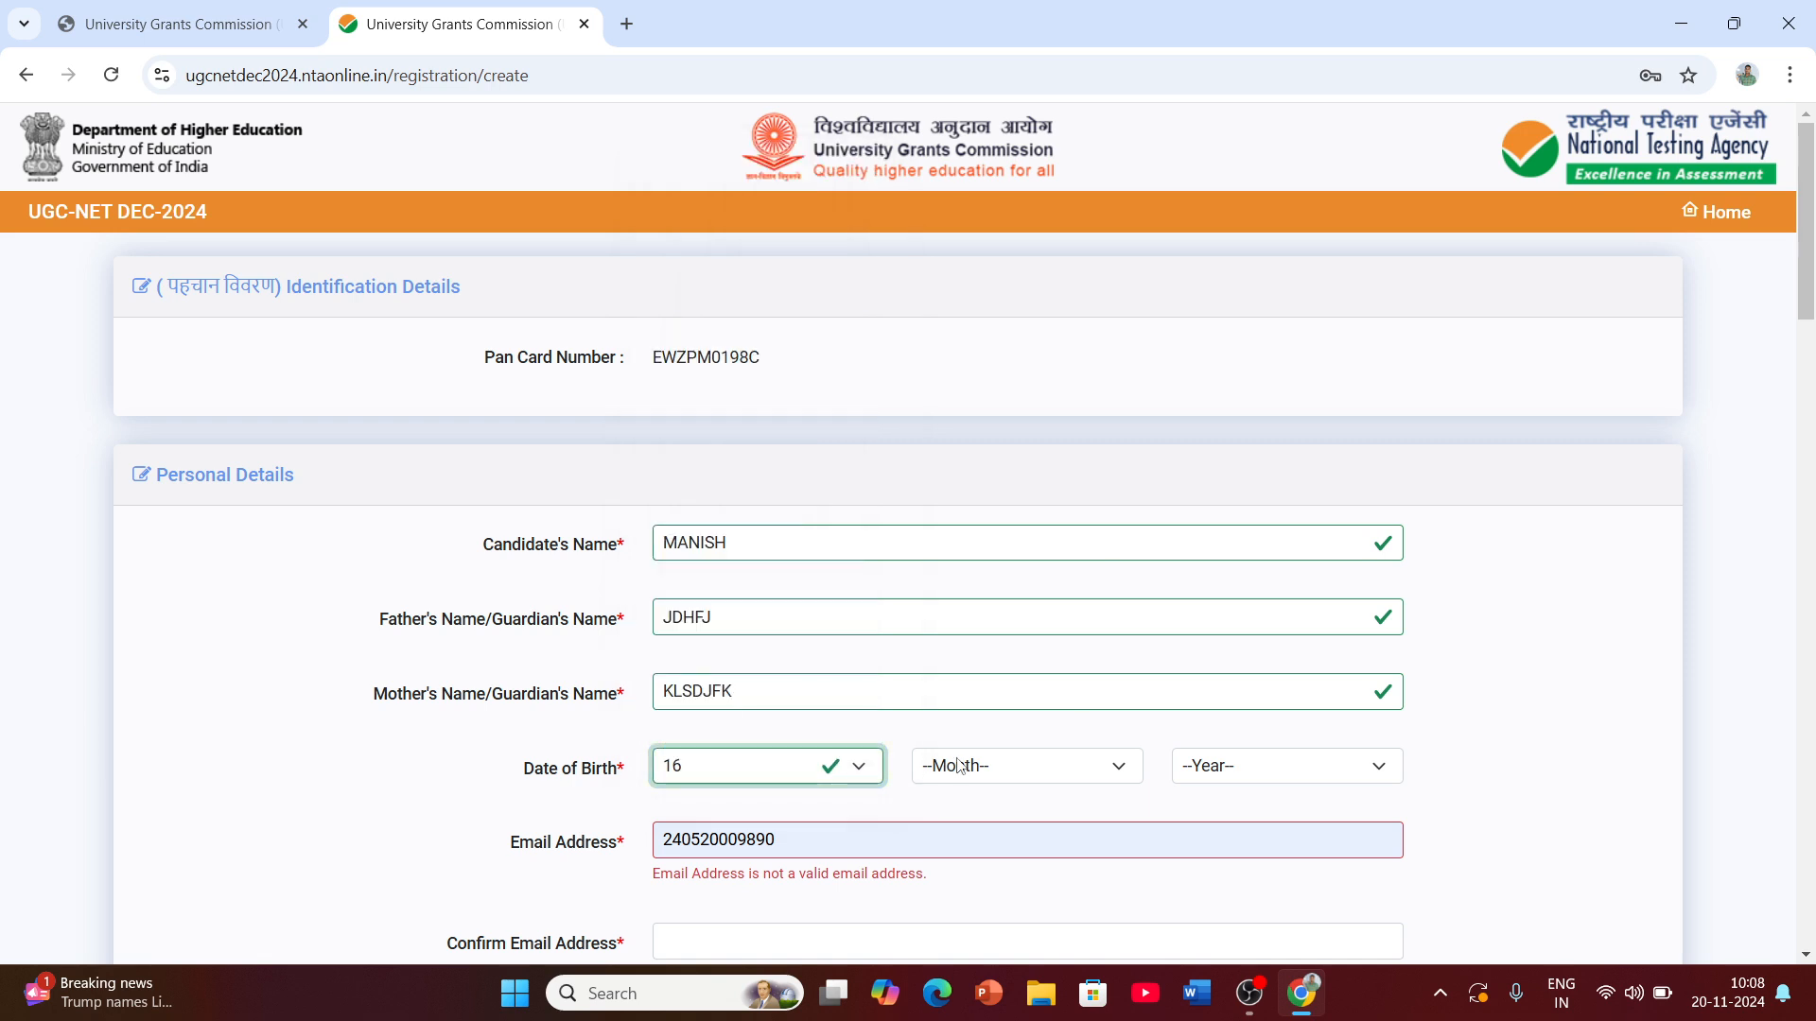
{"action": "left_click", "coordinate": [965, 766]}
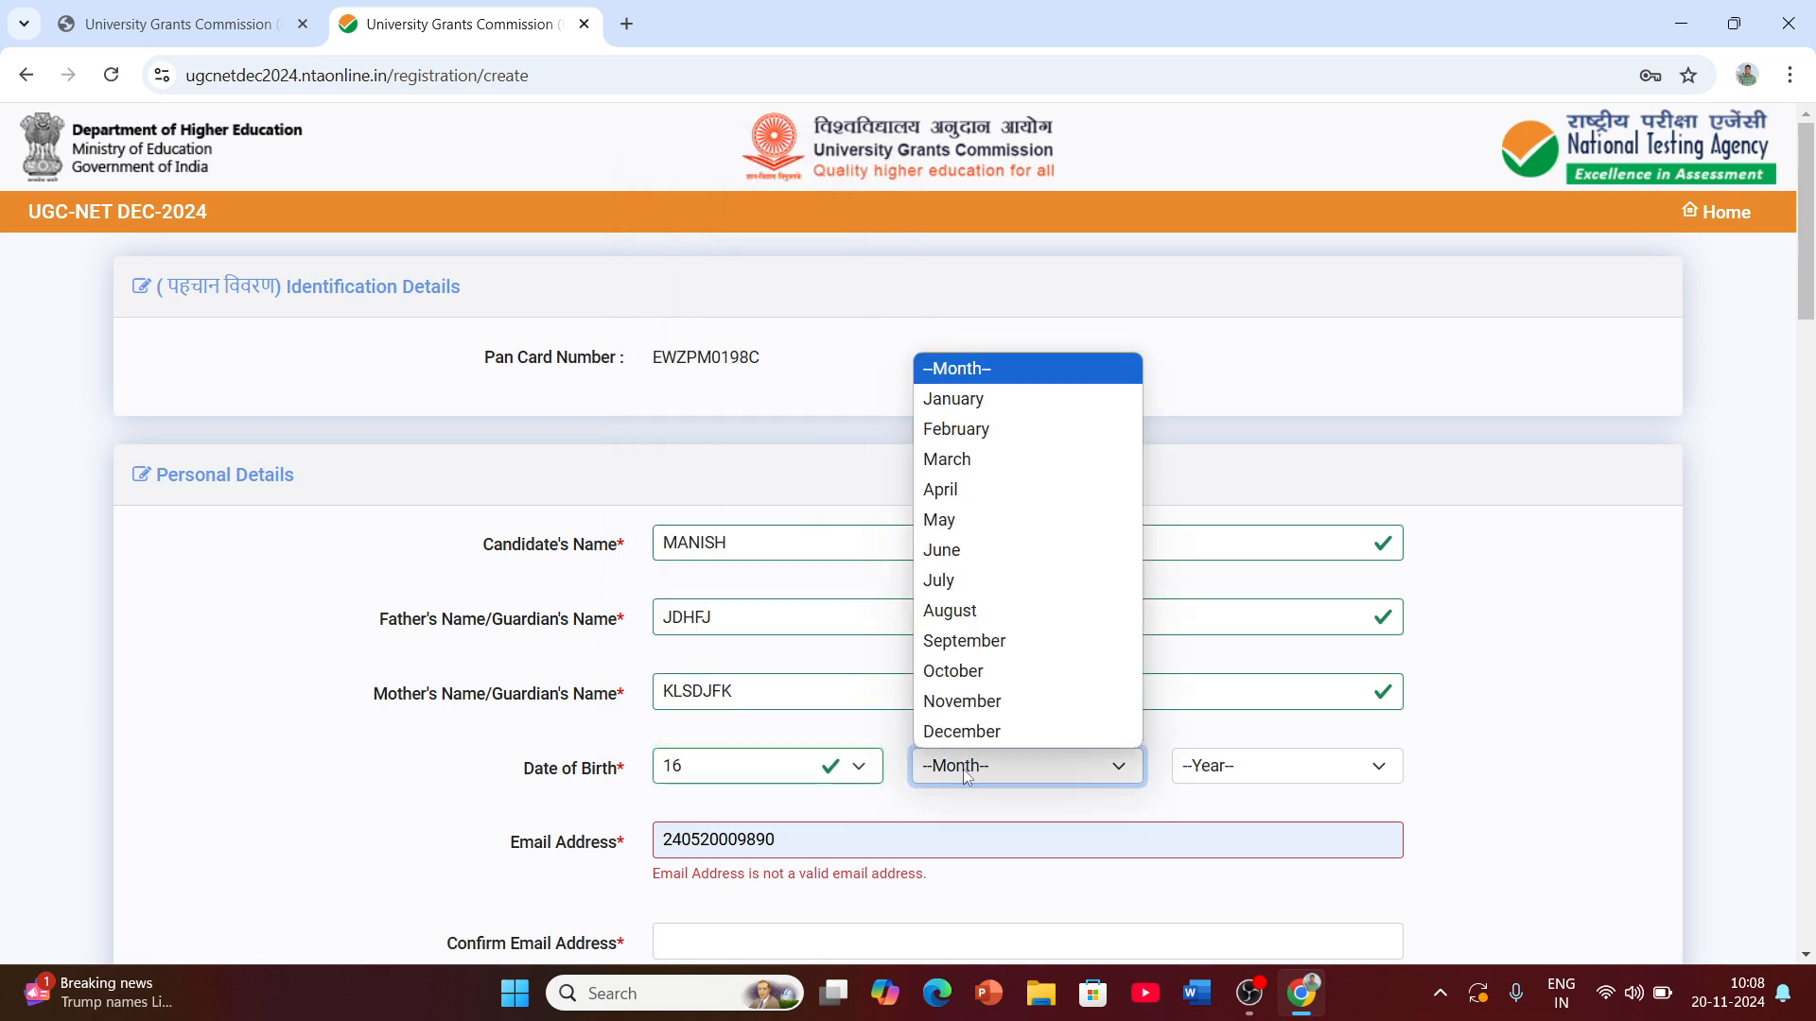
{"action": "left_click", "coordinate": [951, 492]}
{"action": "left_click", "coordinate": [1274, 763]}
{"action": "scroll", "coordinate": [1220, 518], "scroll_direction": "down", "scroll_amount": 17}
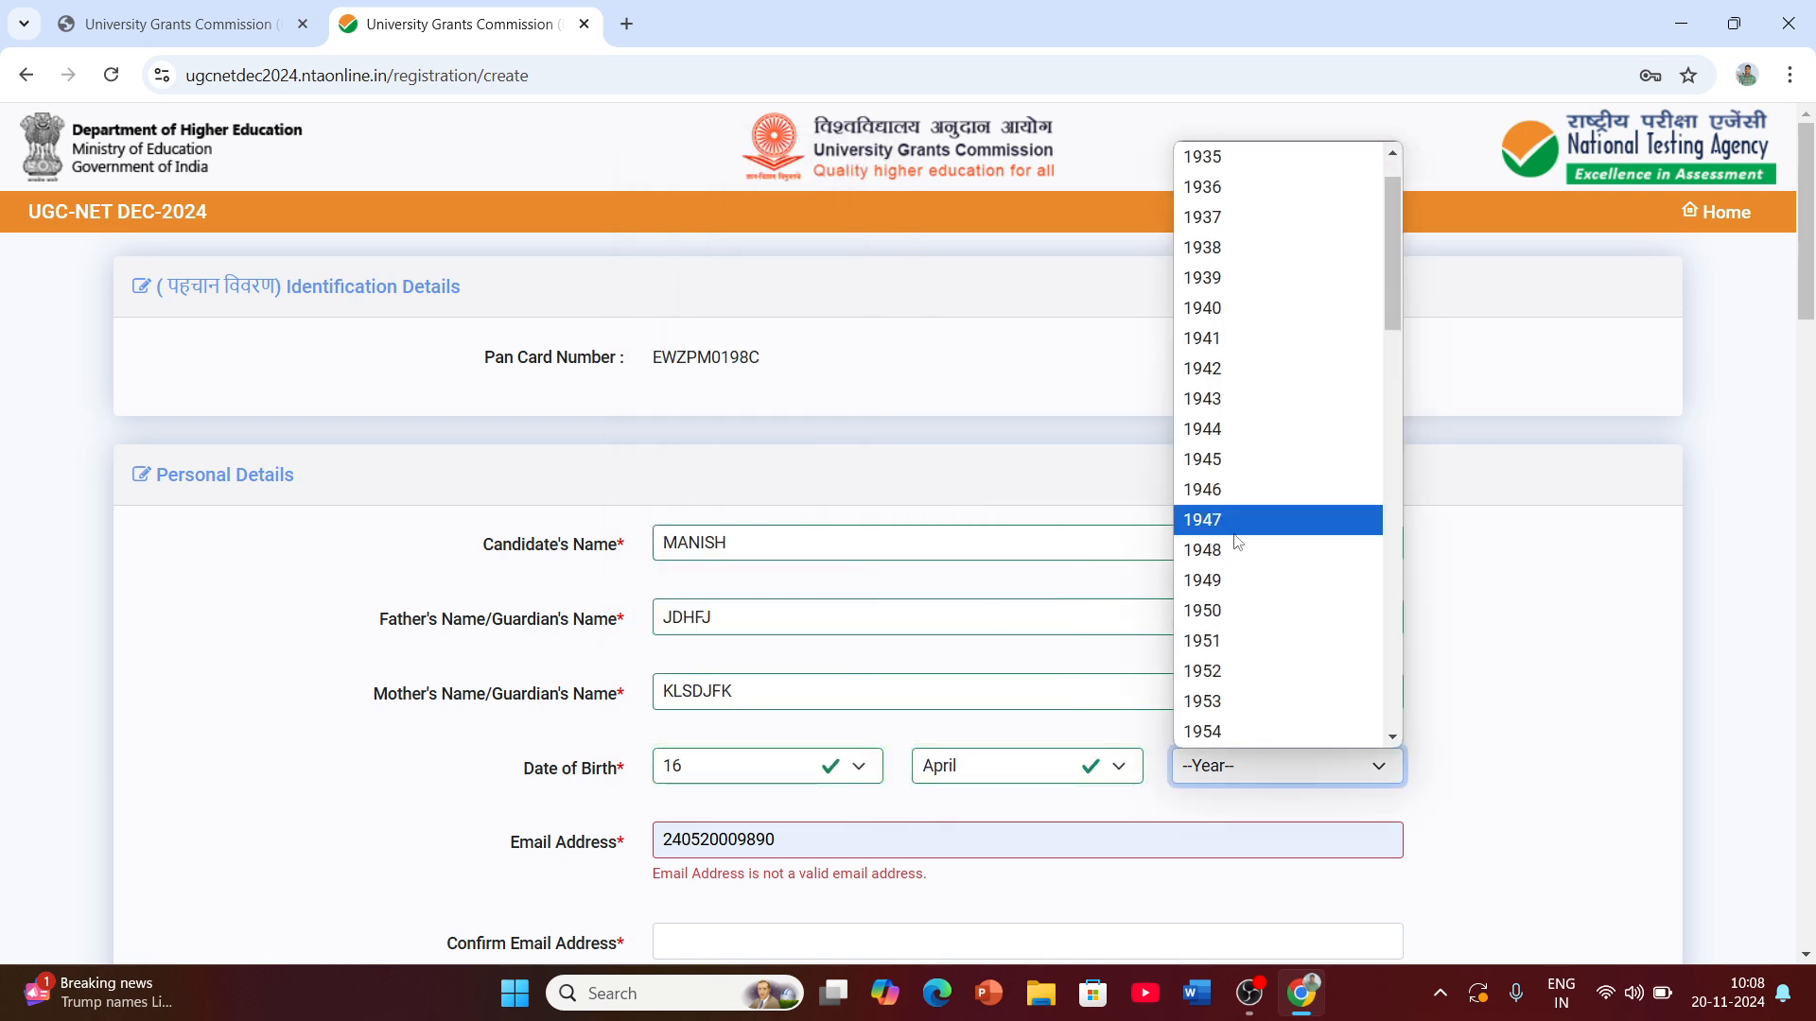
{"action": "scroll", "coordinate": [1220, 476], "scroll_direction": "up", "scroll_amount": 3}
{"action": "scroll", "coordinate": [1220, 476], "scroll_direction": "up", "scroll_amount": 7}
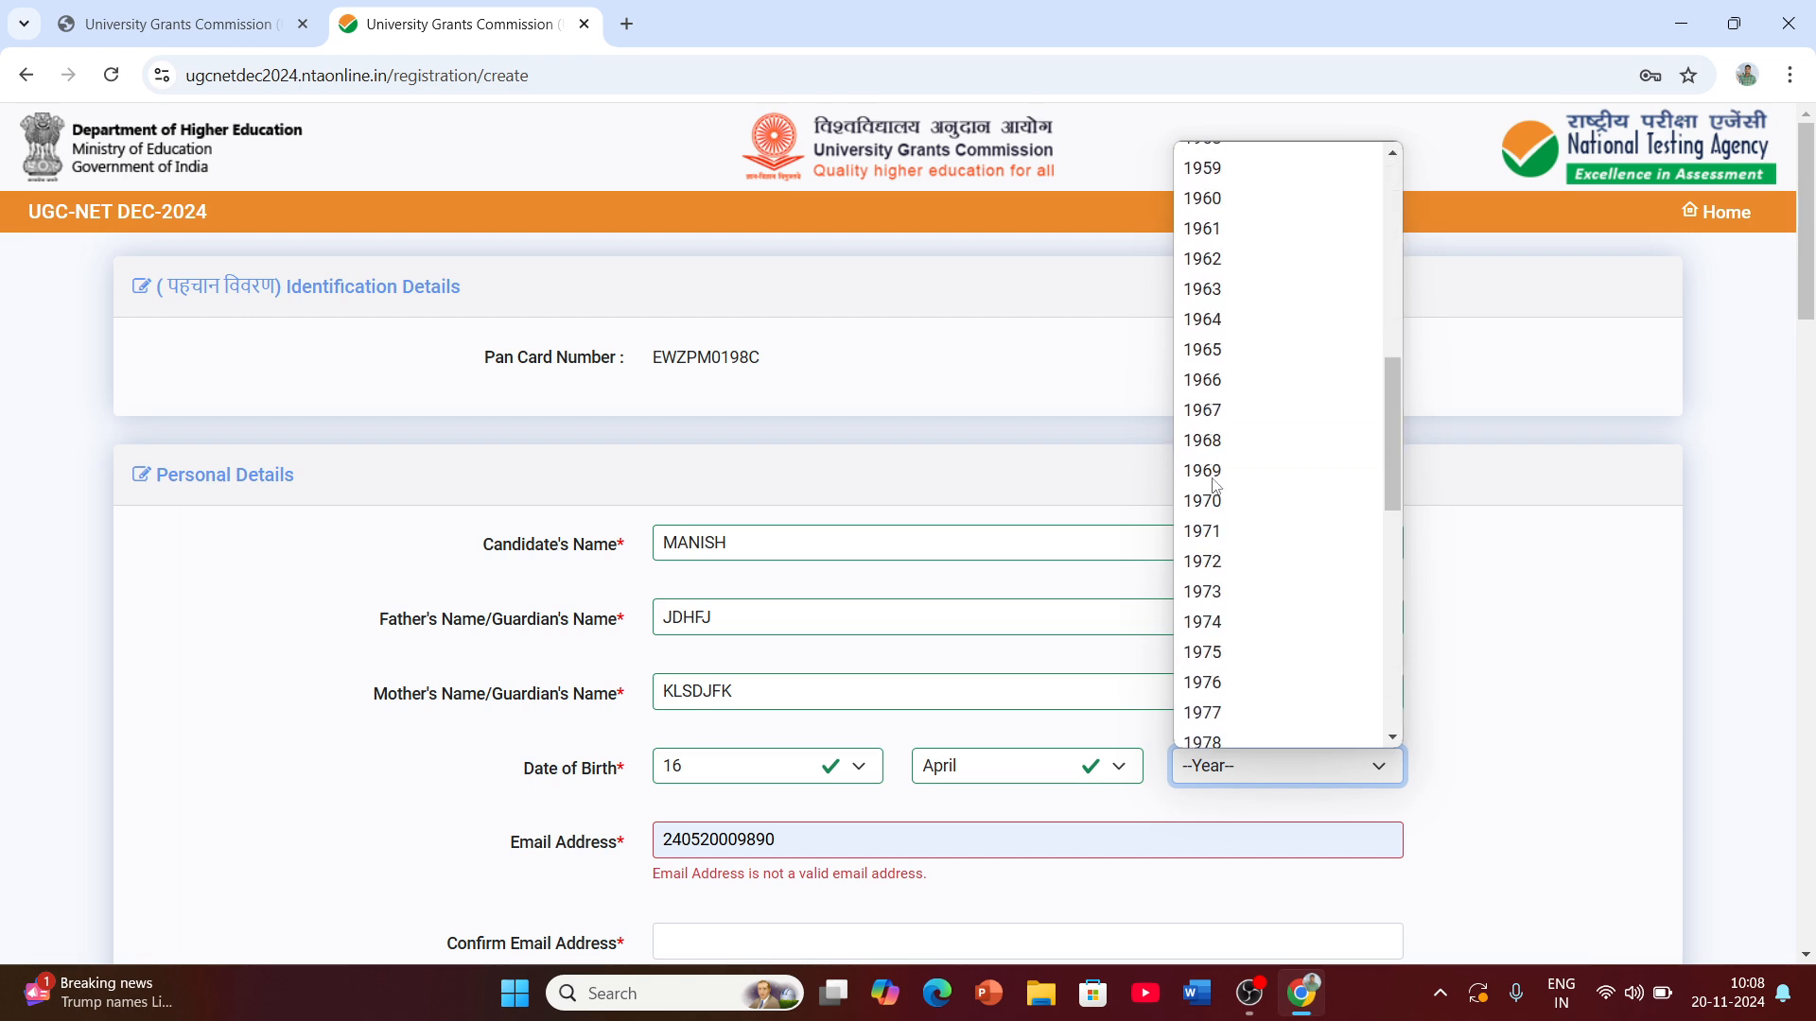
{"action": "scroll", "coordinate": [1220, 454], "scroll_direction": "down", "scroll_amount": 9}
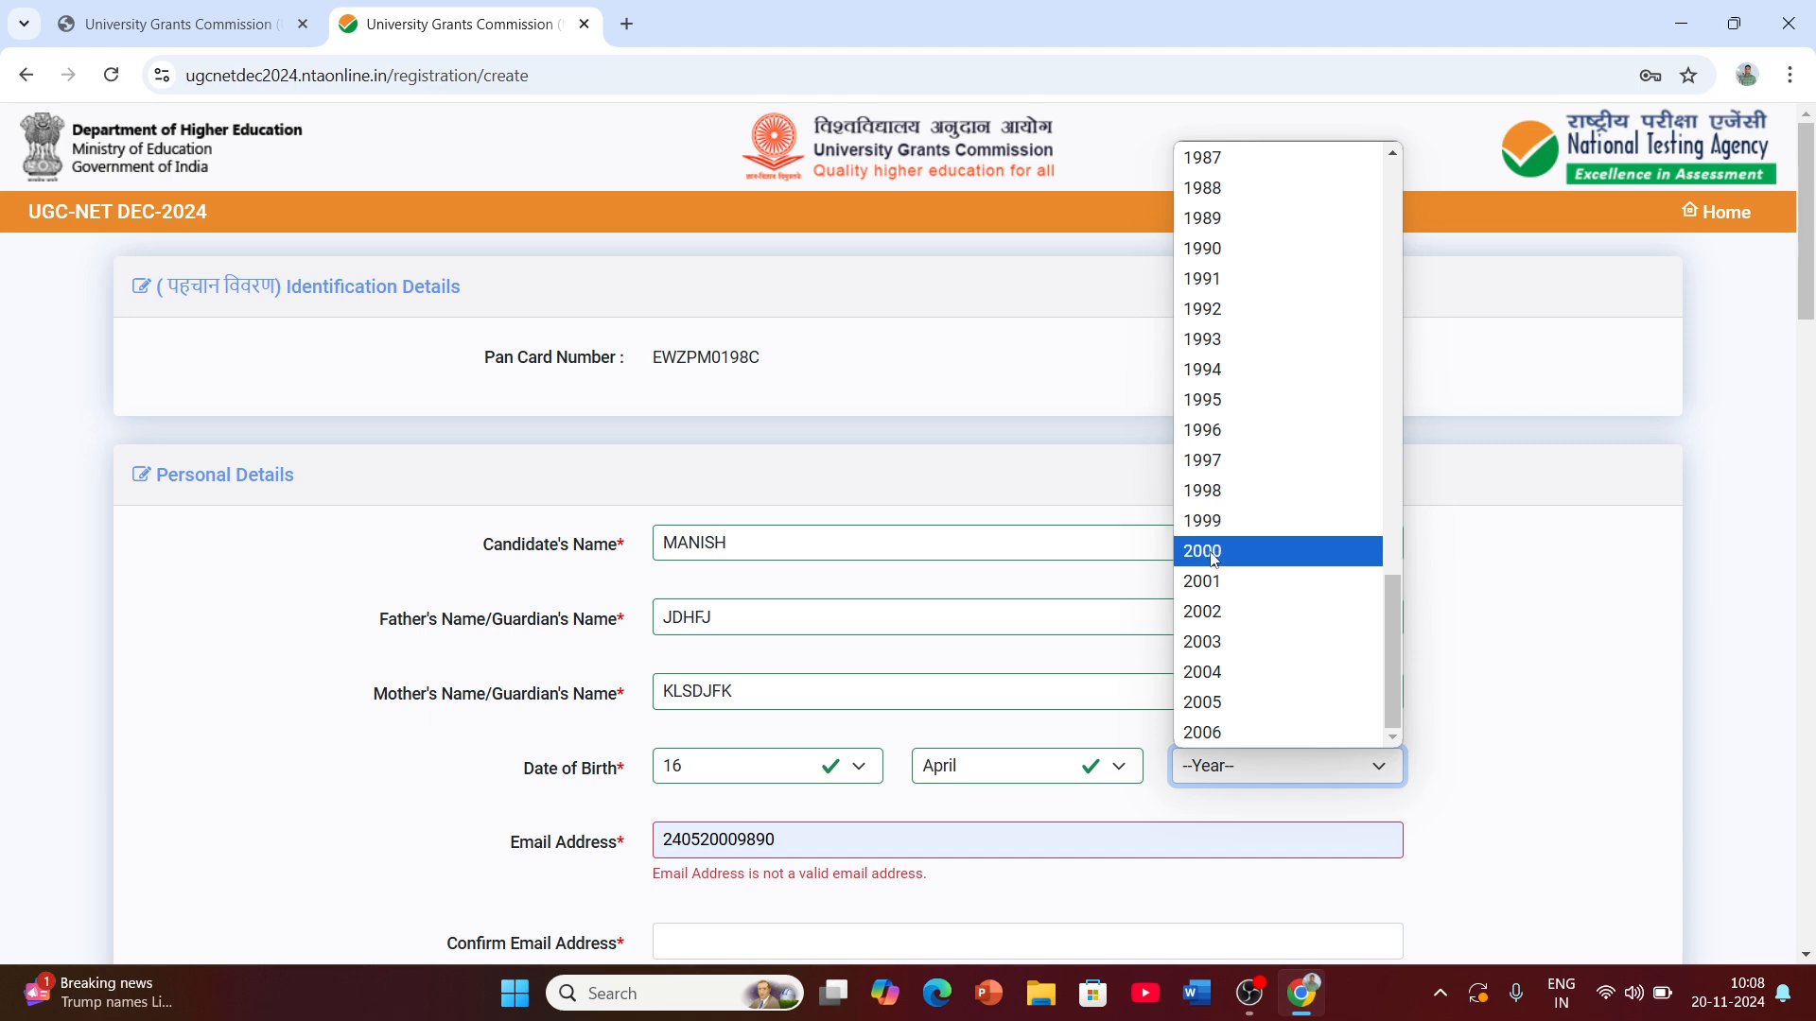
{"action": "left_click", "coordinate": [1218, 551]}
{"action": "scroll", "coordinate": [908, 606], "scroll_direction": "down", "scroll_amount": 5}
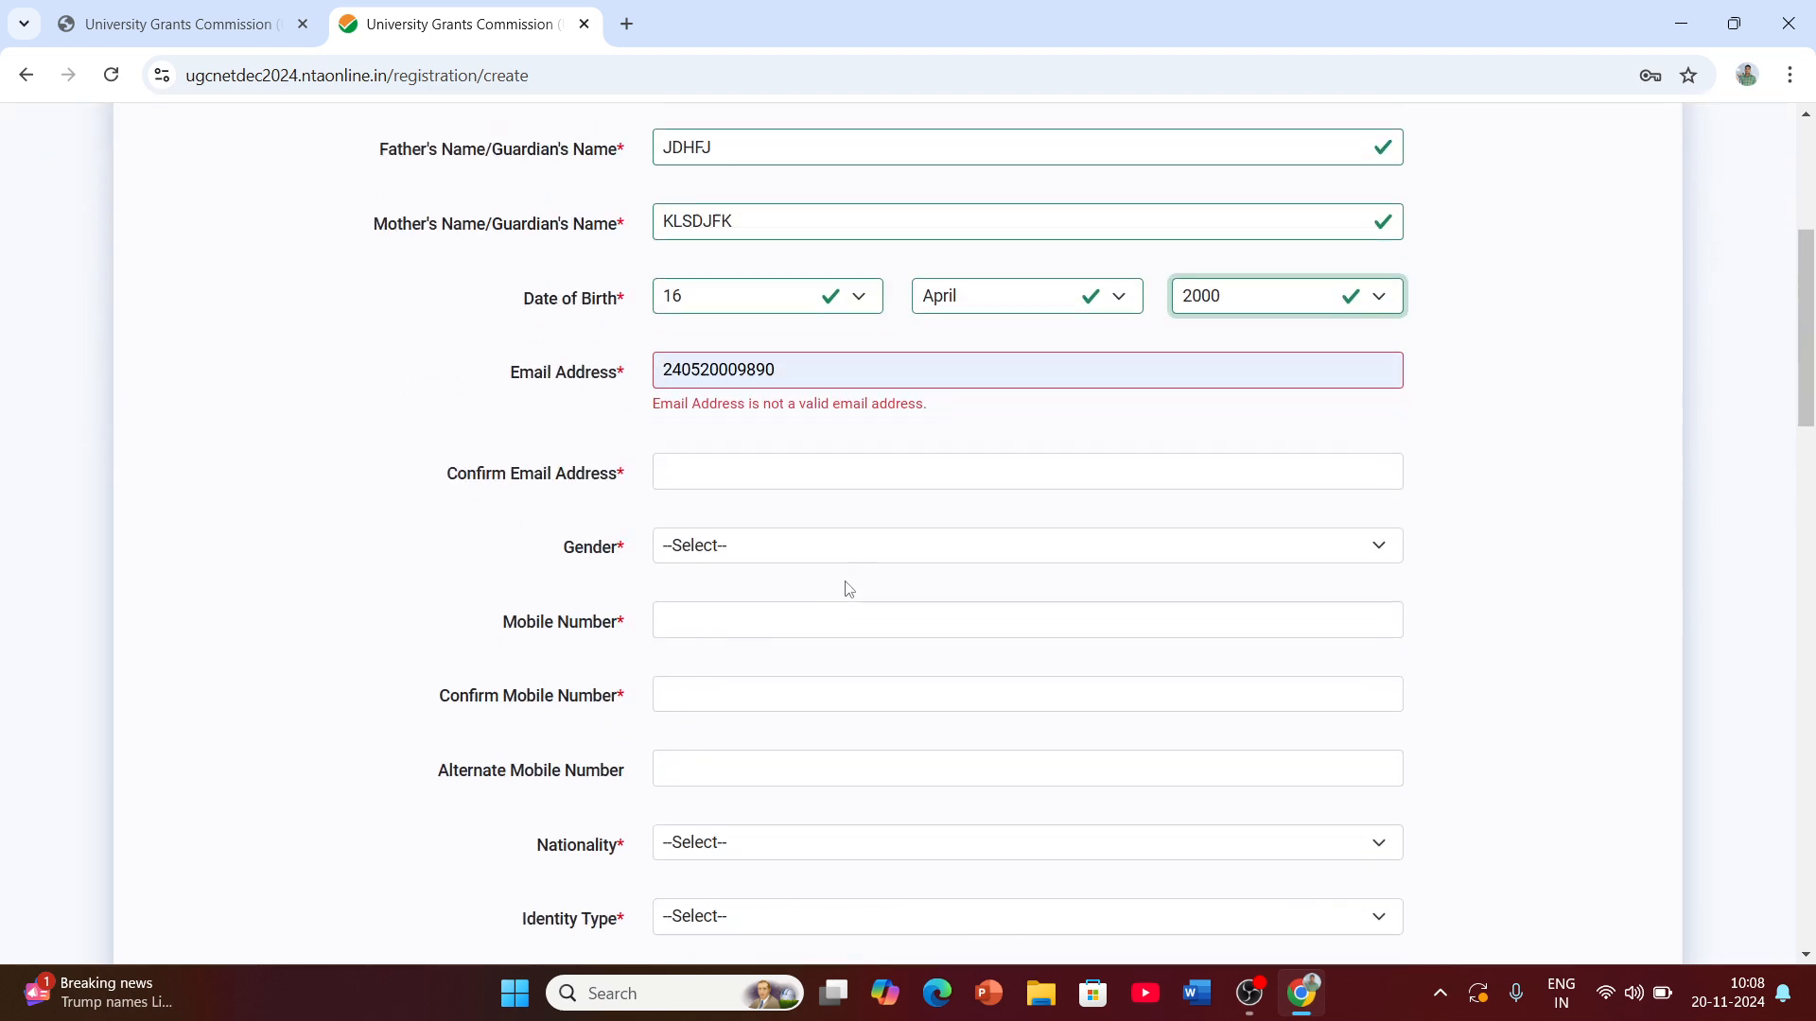
Step: Correct the e-mail address field and type the candidate's e-mail address into Confirm Email Address
{"action": "left_click", "coordinate": [809, 370]}
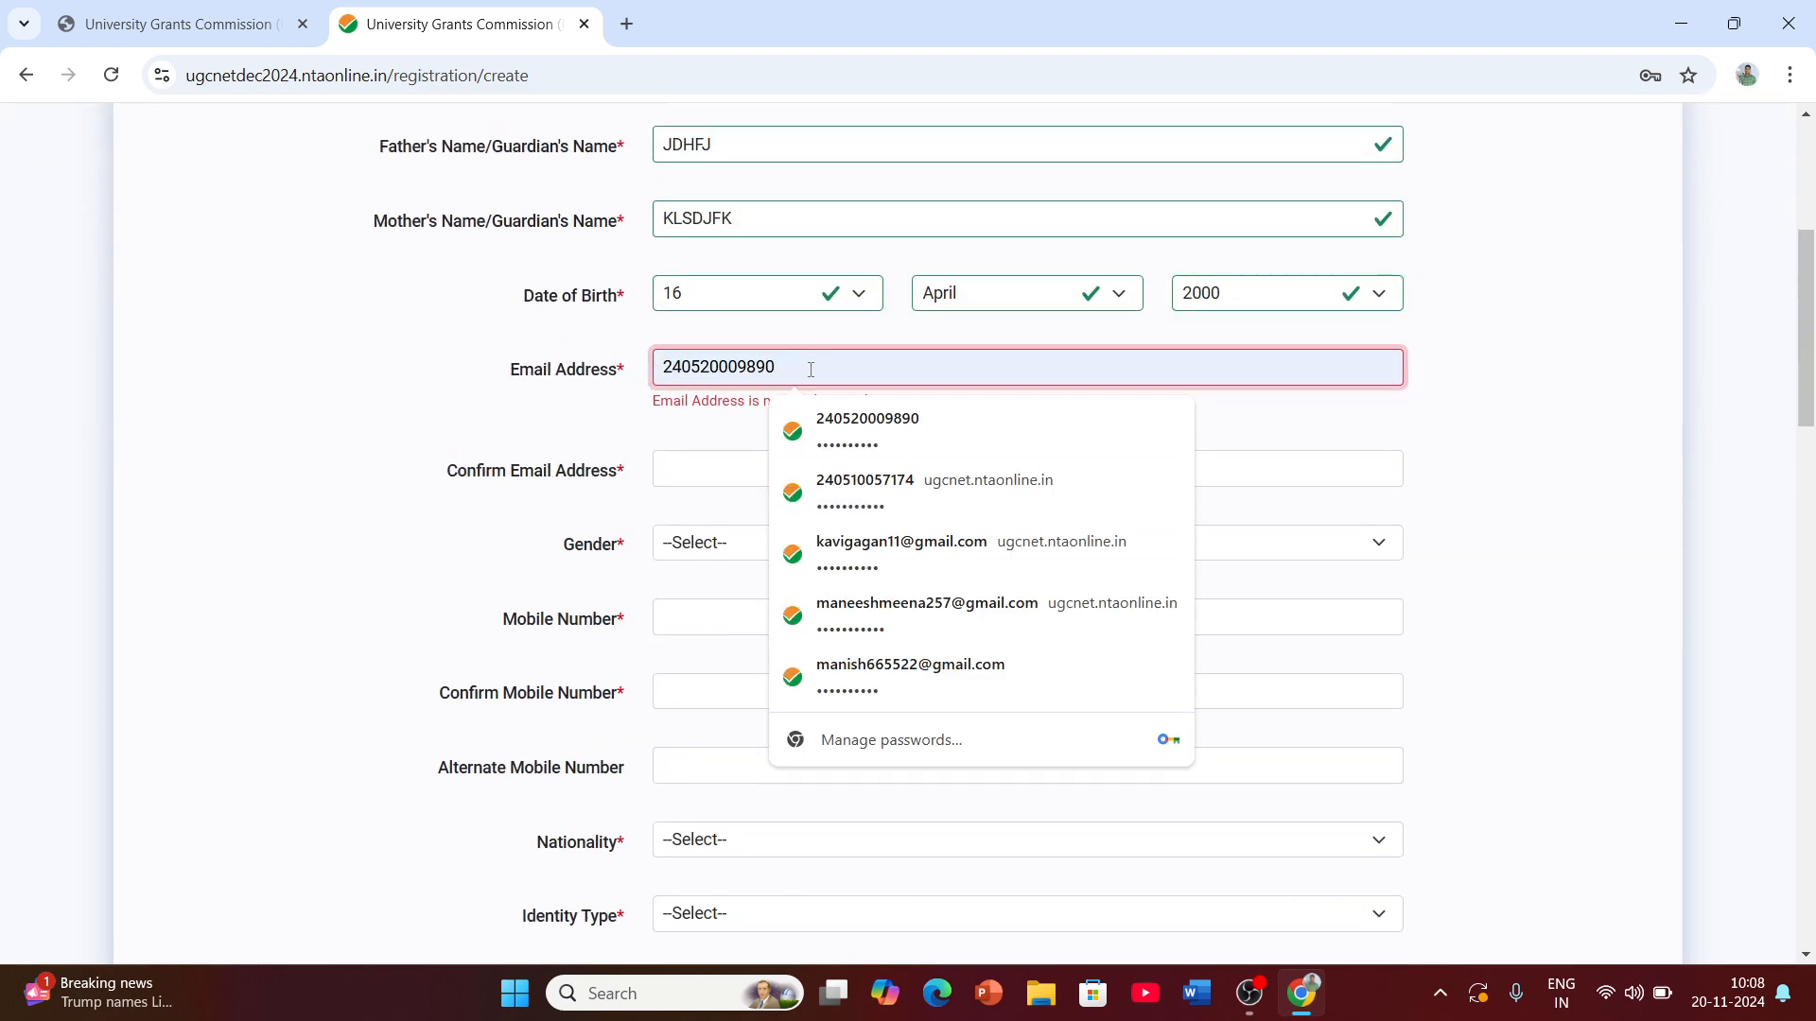
{"action": "key", "text": "BackSpace"}
{"action": "key", "text": "BackSpace"}
{"action": "key", "text": "BackSpace"}
{"action": "key", "text": "BackSpace"}
{"action": "key", "text": "BackSpace"}
{"action": "key", "text": "BackSpace"}
{"action": "key", "text": "BackSpace"}
{"action": "key", "text": "BackSpace"}
{"action": "key", "text": "BackSpace"}
{"action": "key", "text": "BackSpace"}
{"action": "key", "text": "BackSpace"}
{"action": "key", "text": "BackSpace"}
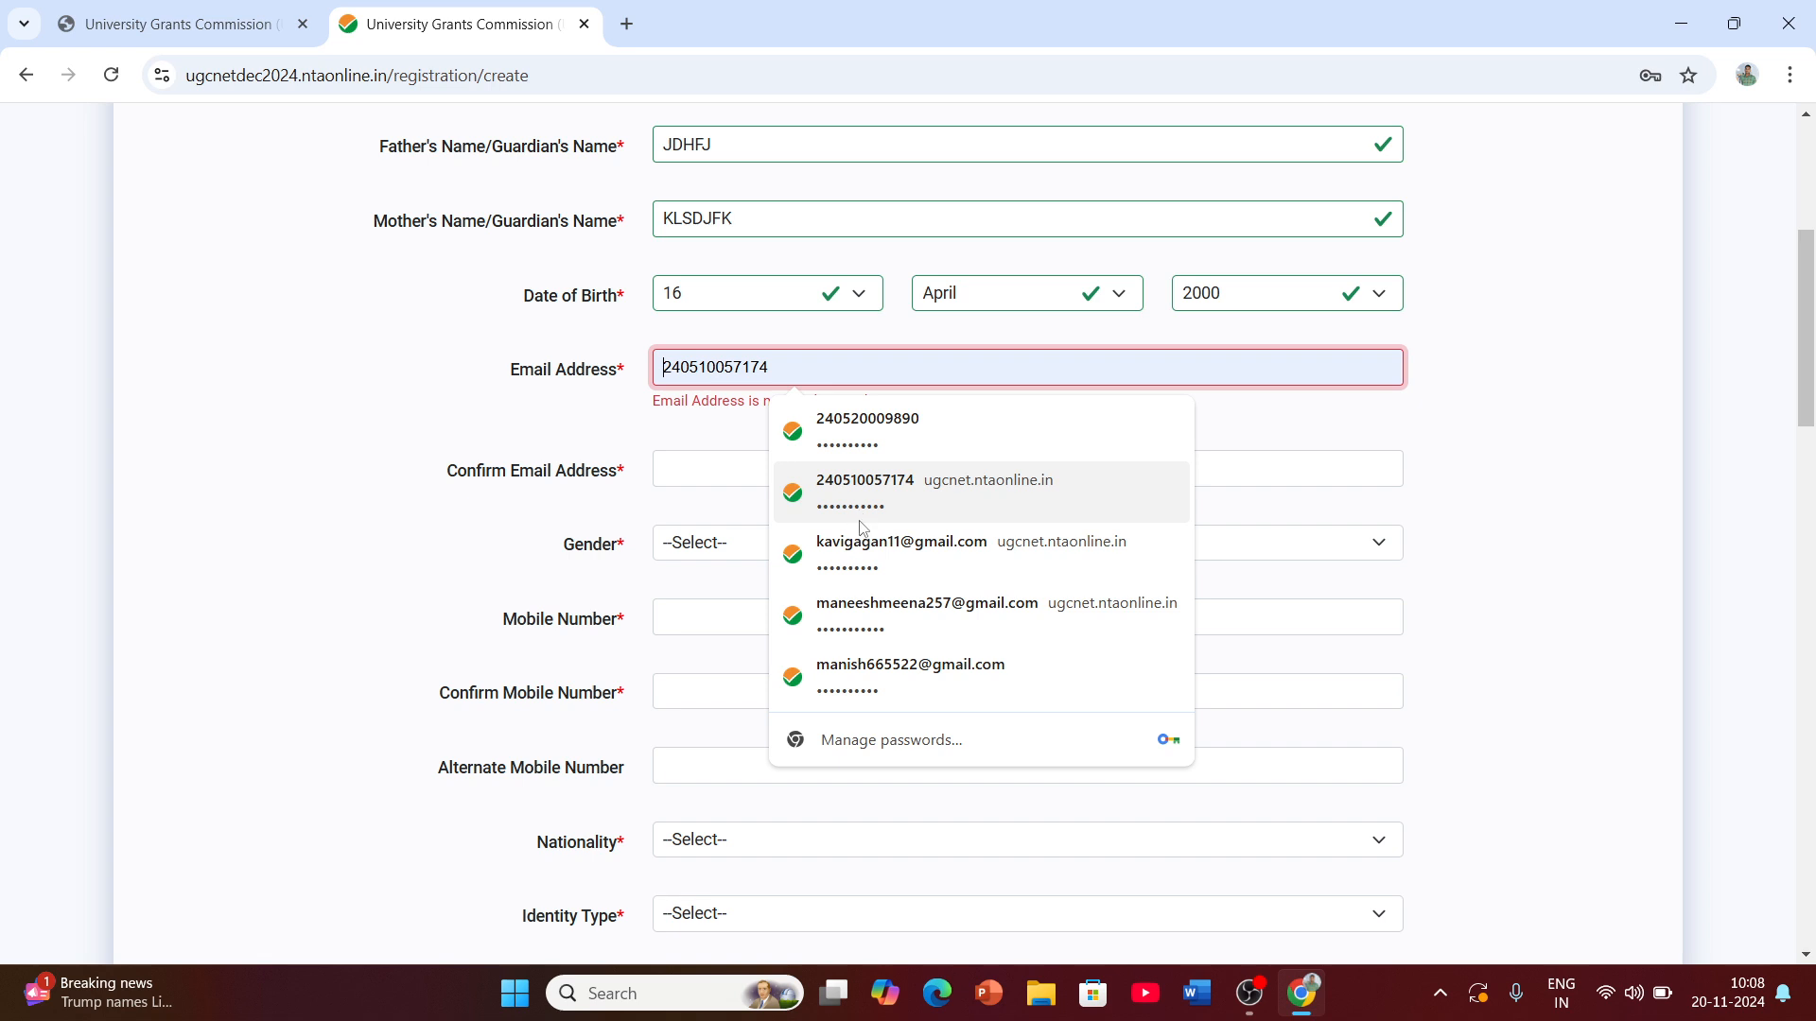
{"action": "left_click", "coordinate": [891, 615]}
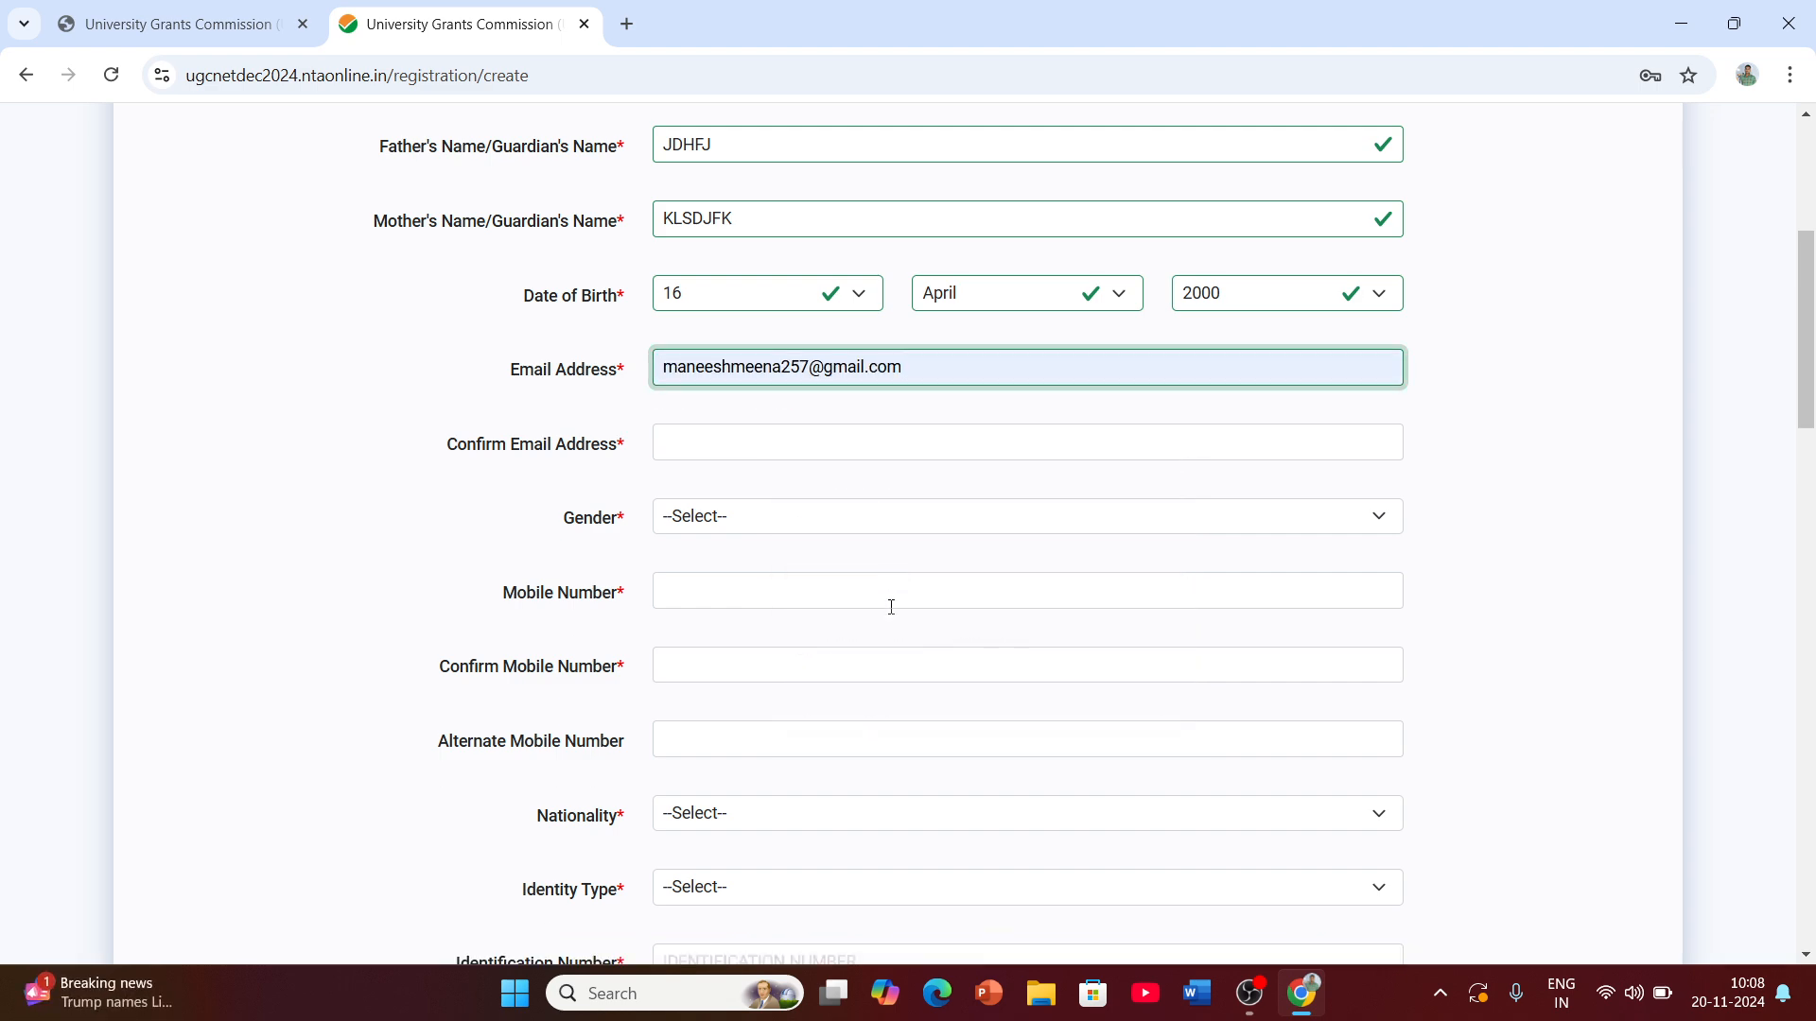
{"action": "left_click", "coordinate": [727, 439]}
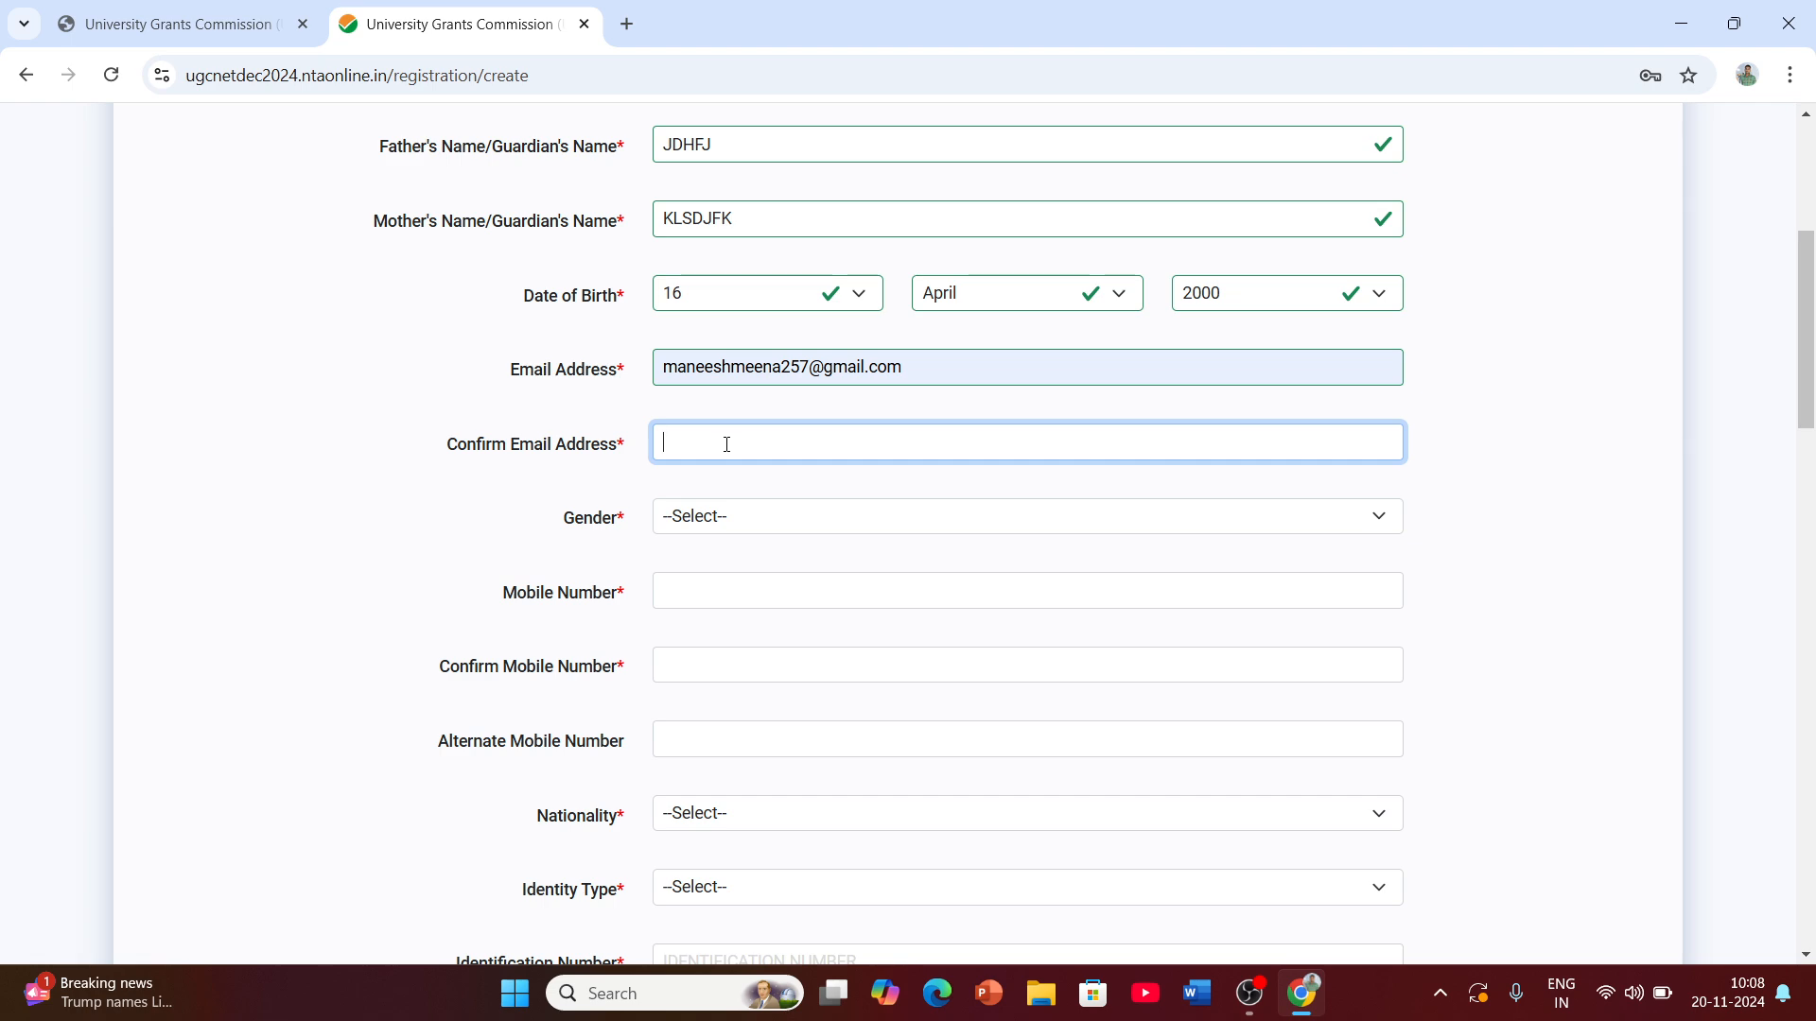
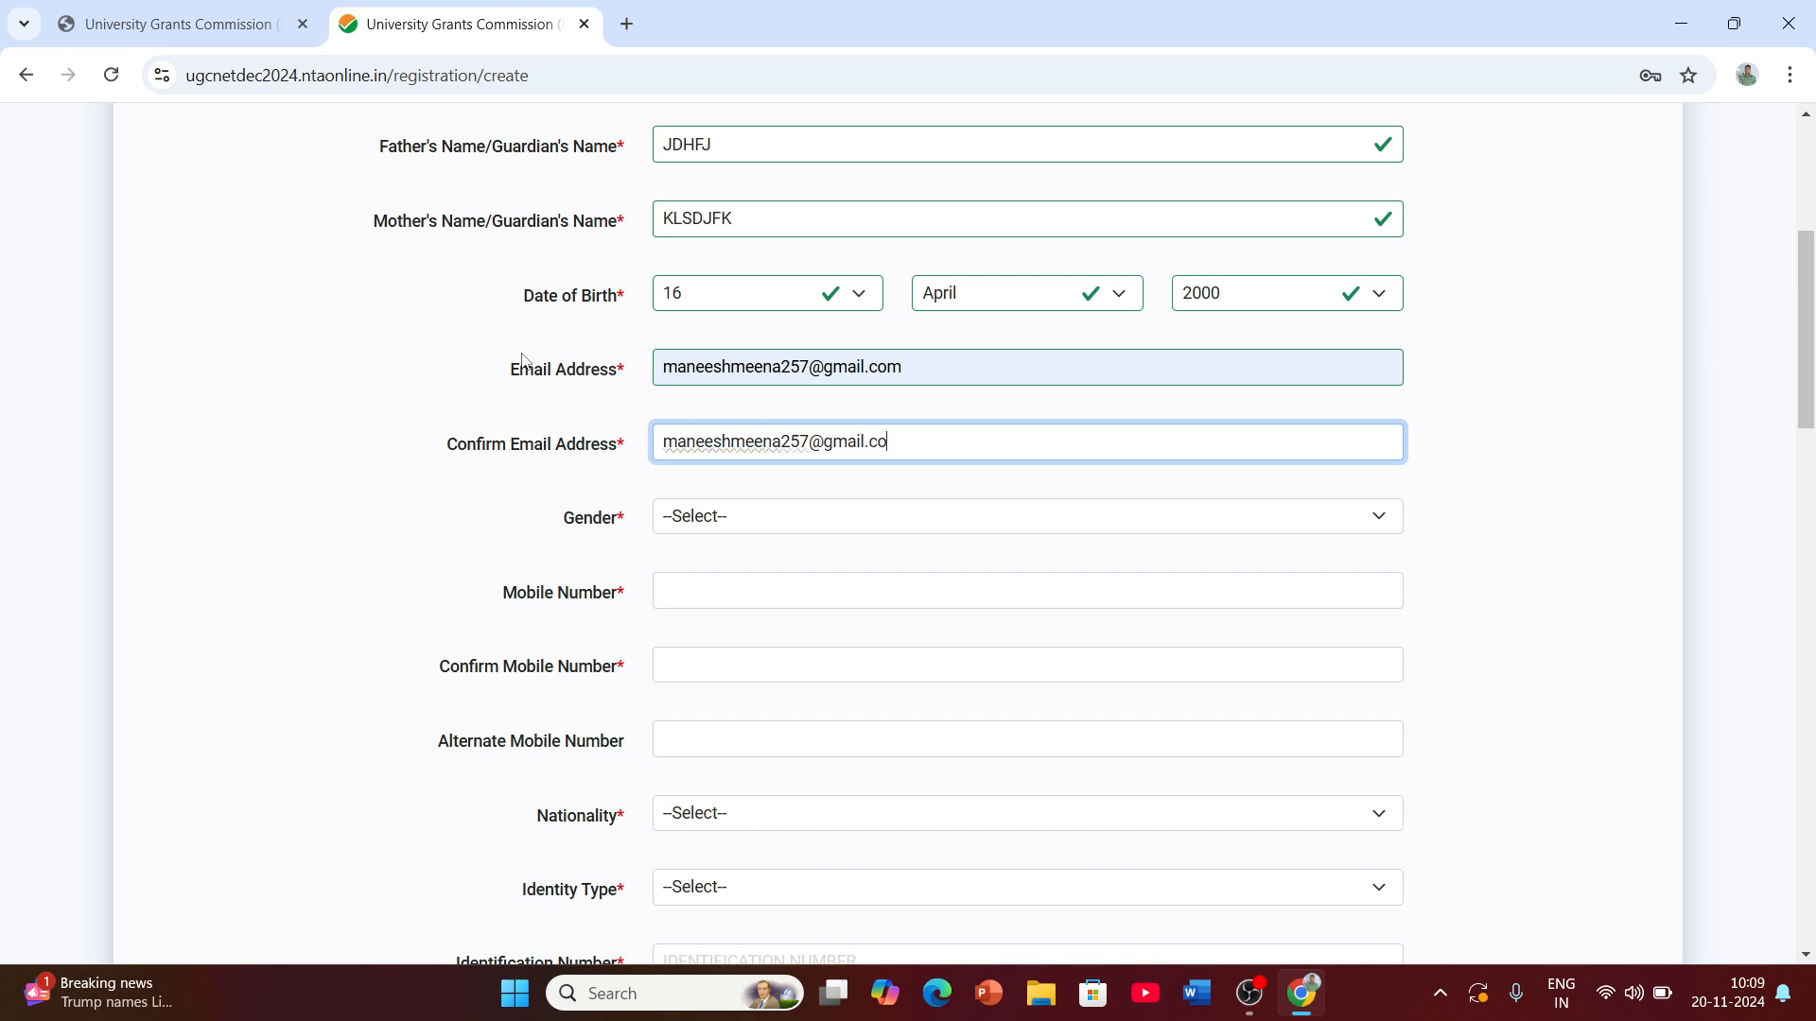
Step: Set gender to MALE and enter the candidate's mobile number in both mobile fields
{"action": "left_click", "coordinate": [761, 518]}
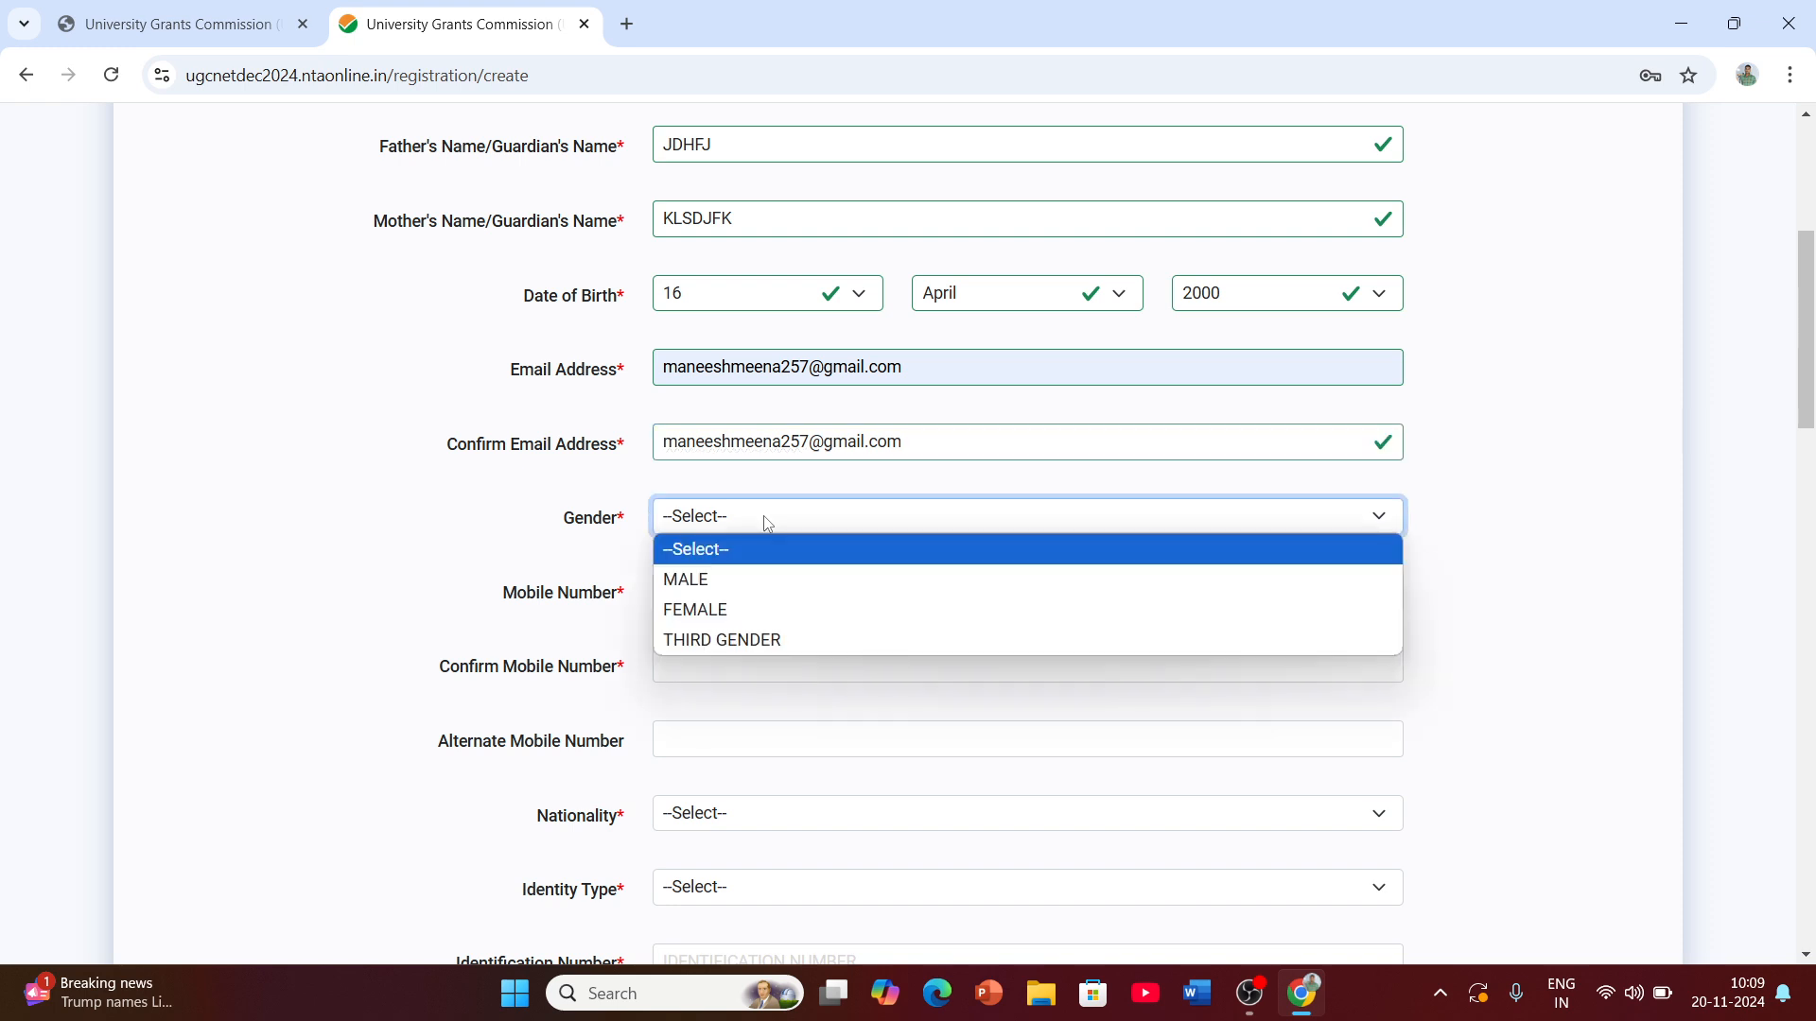
{"action": "left_click", "coordinate": [754, 579]}
{"action": "left_click", "coordinate": [755, 583]}
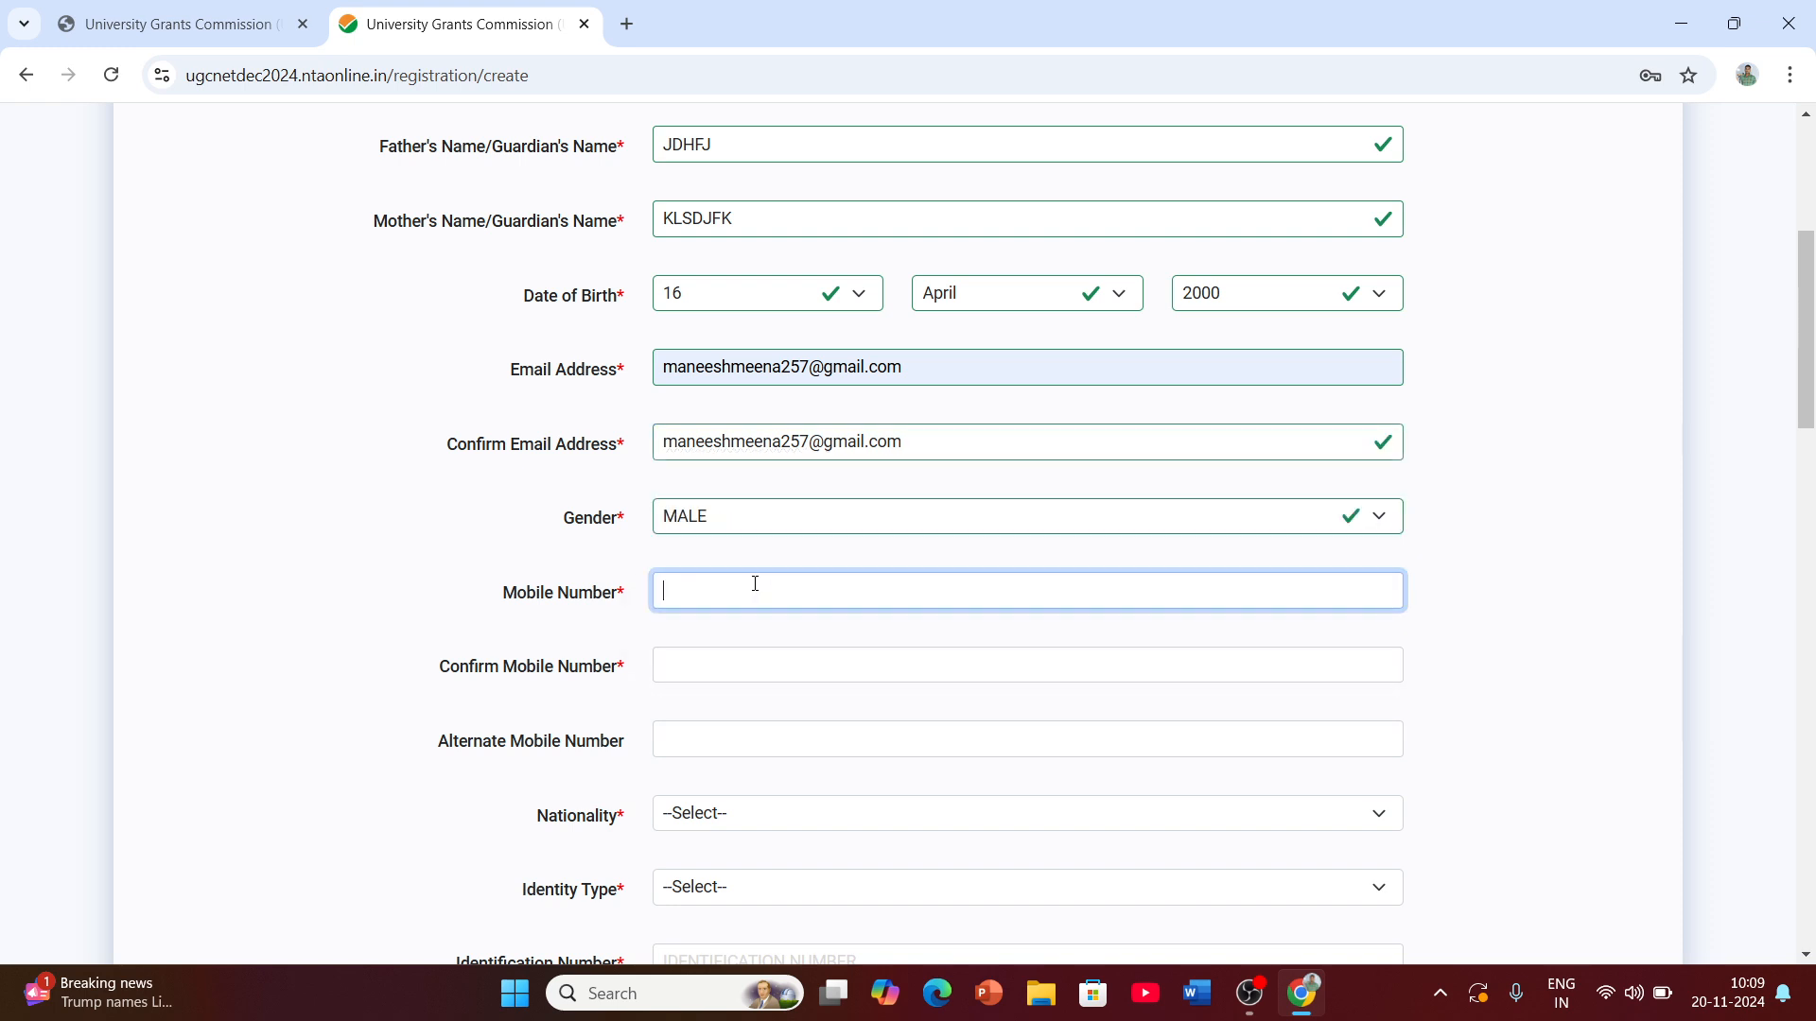
{"action": "left_click", "coordinate": [729, 665]}
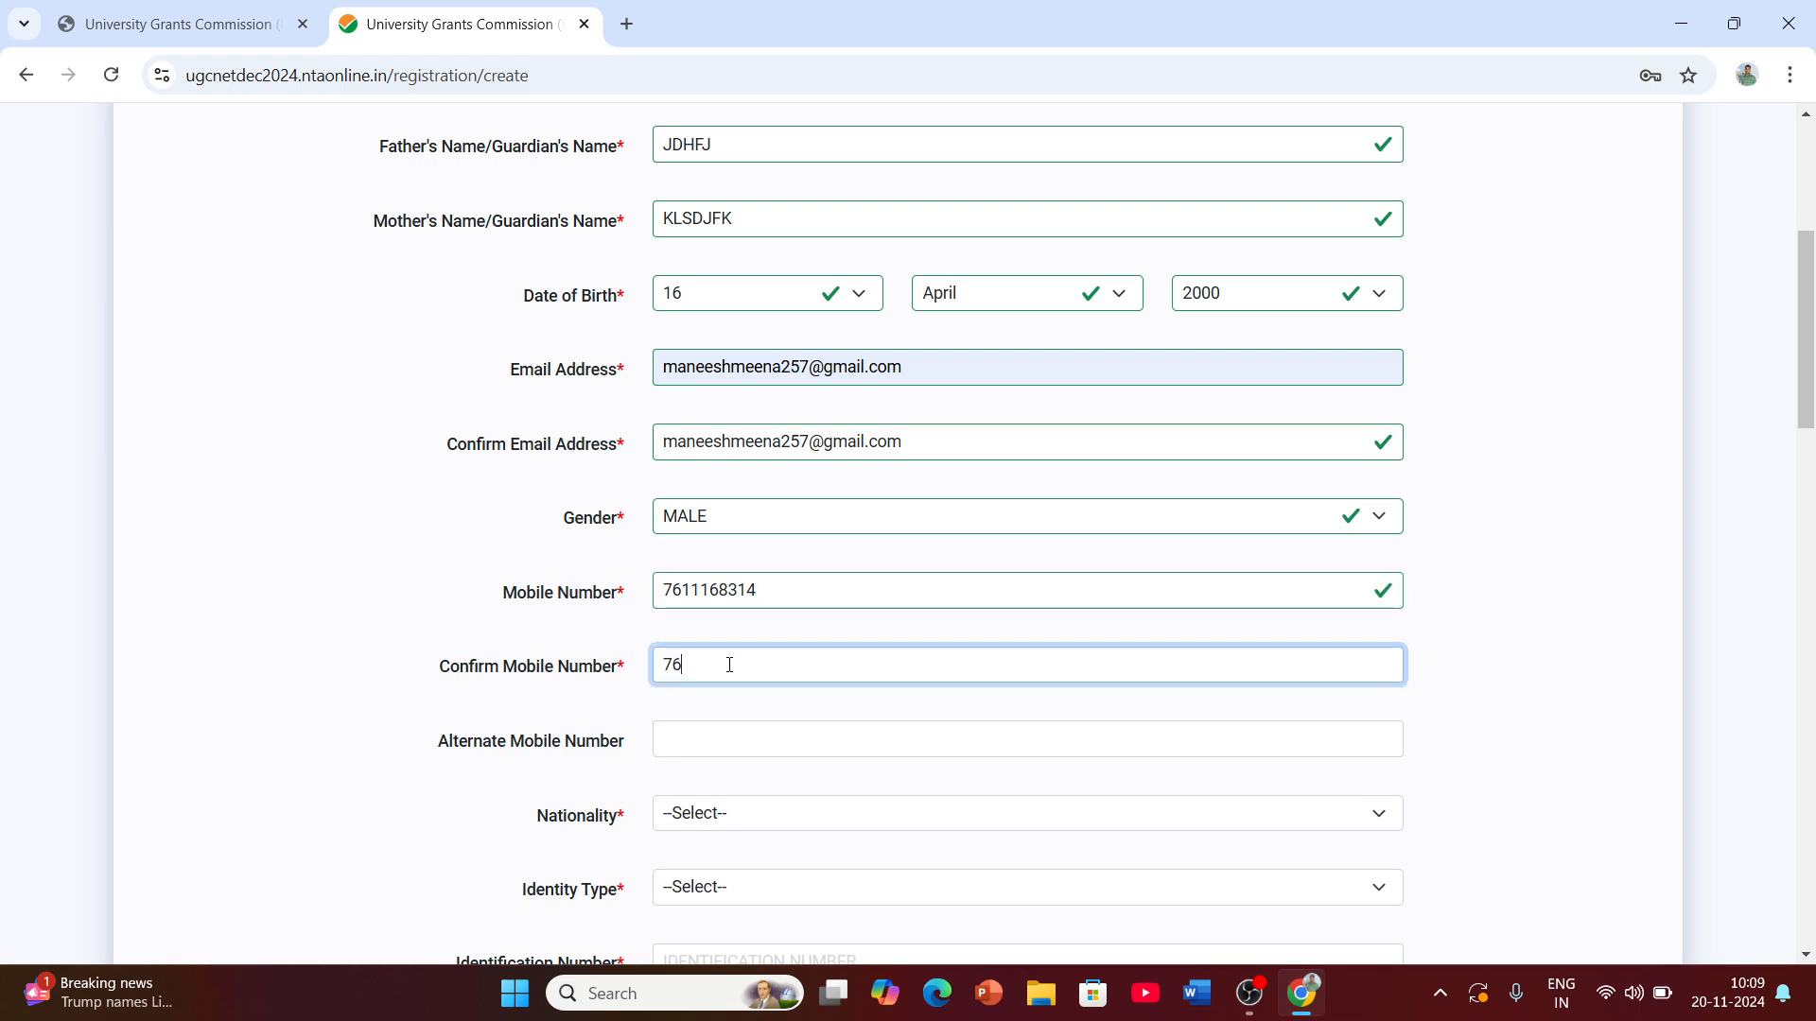
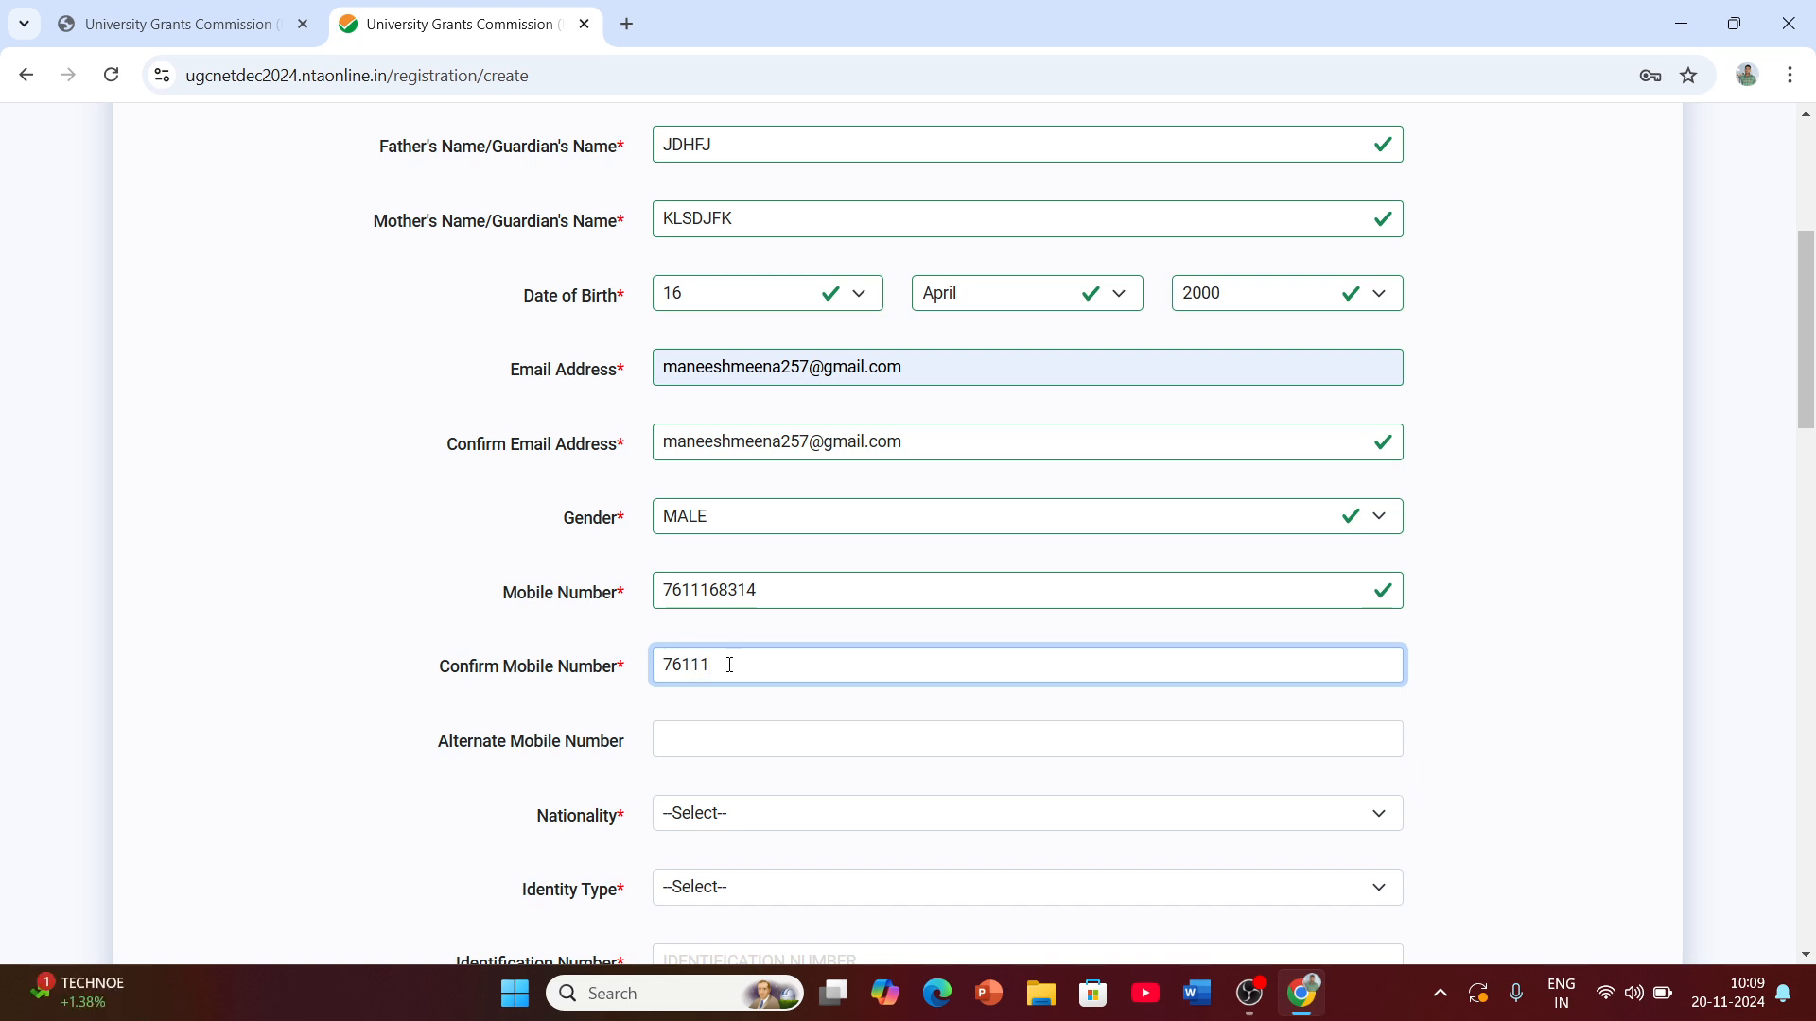
Step: Set nationality to INDIAN, identity type to PAN CARD, and enter the identification number
{"action": "left_click", "coordinate": [727, 815]}
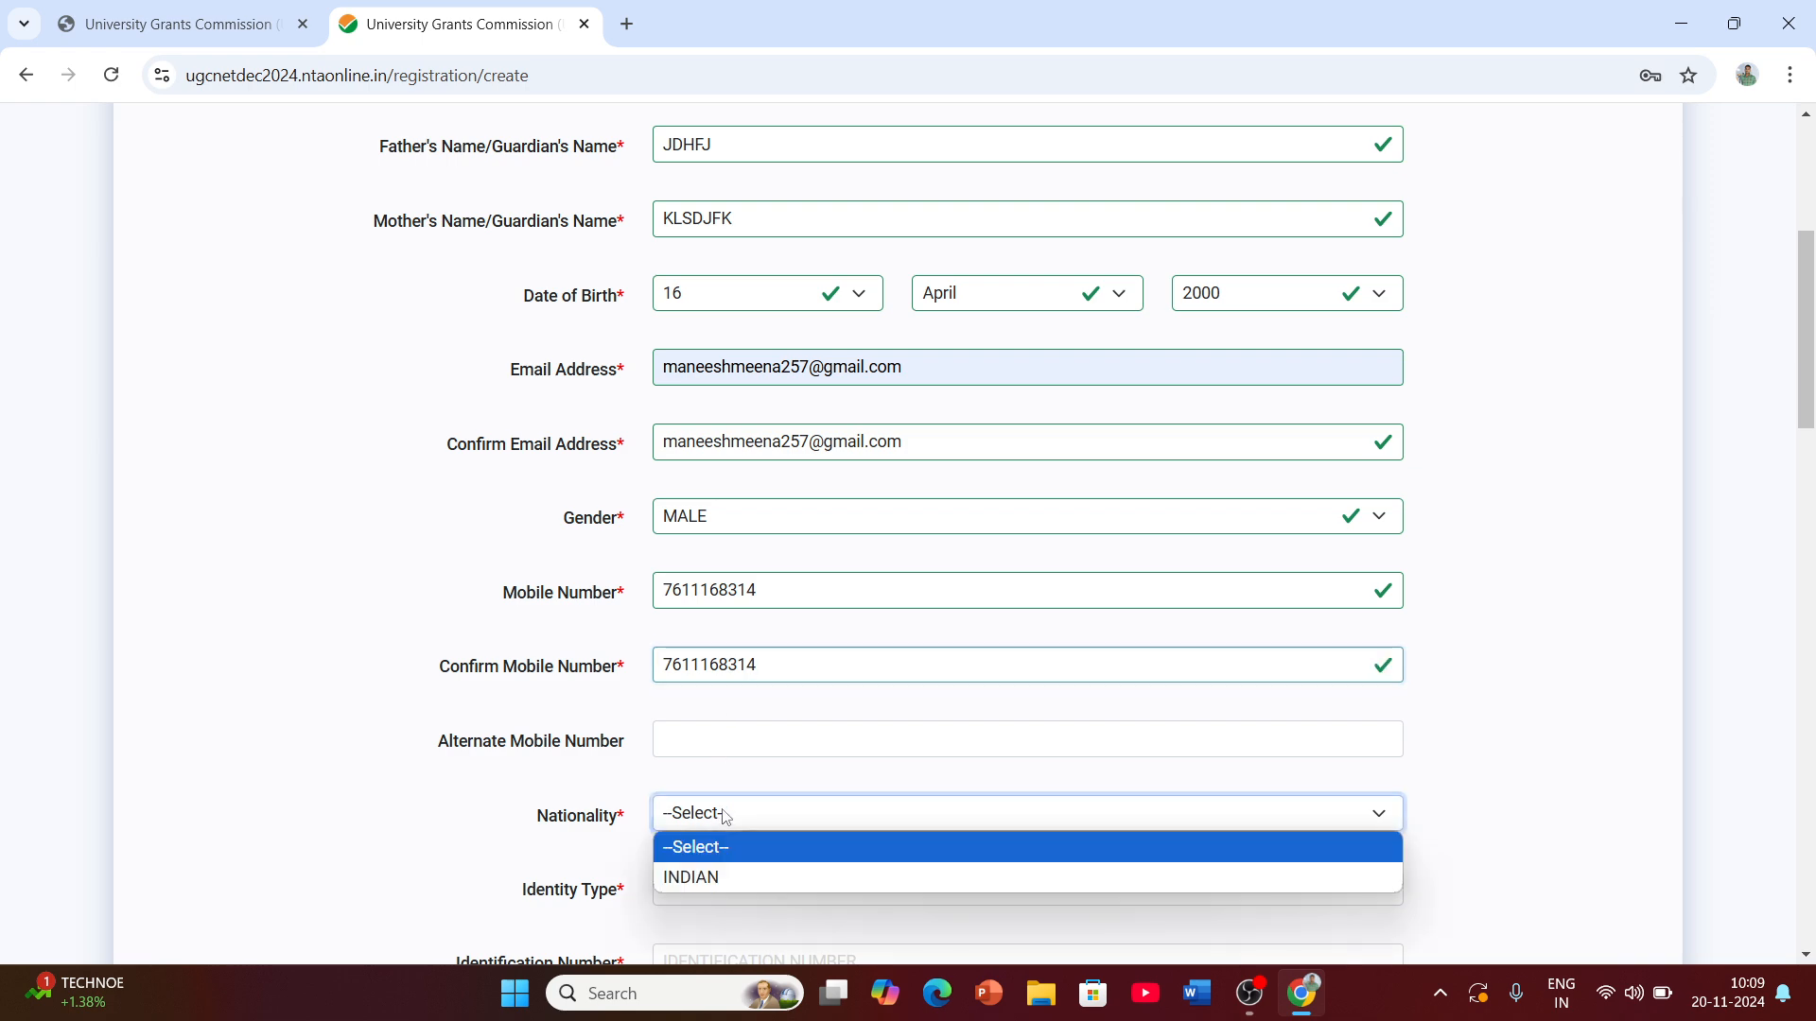
{"action": "left_click", "coordinate": [701, 879]}
{"action": "scroll", "coordinate": [742, 818], "scroll_direction": "down", "scroll_amount": 3}
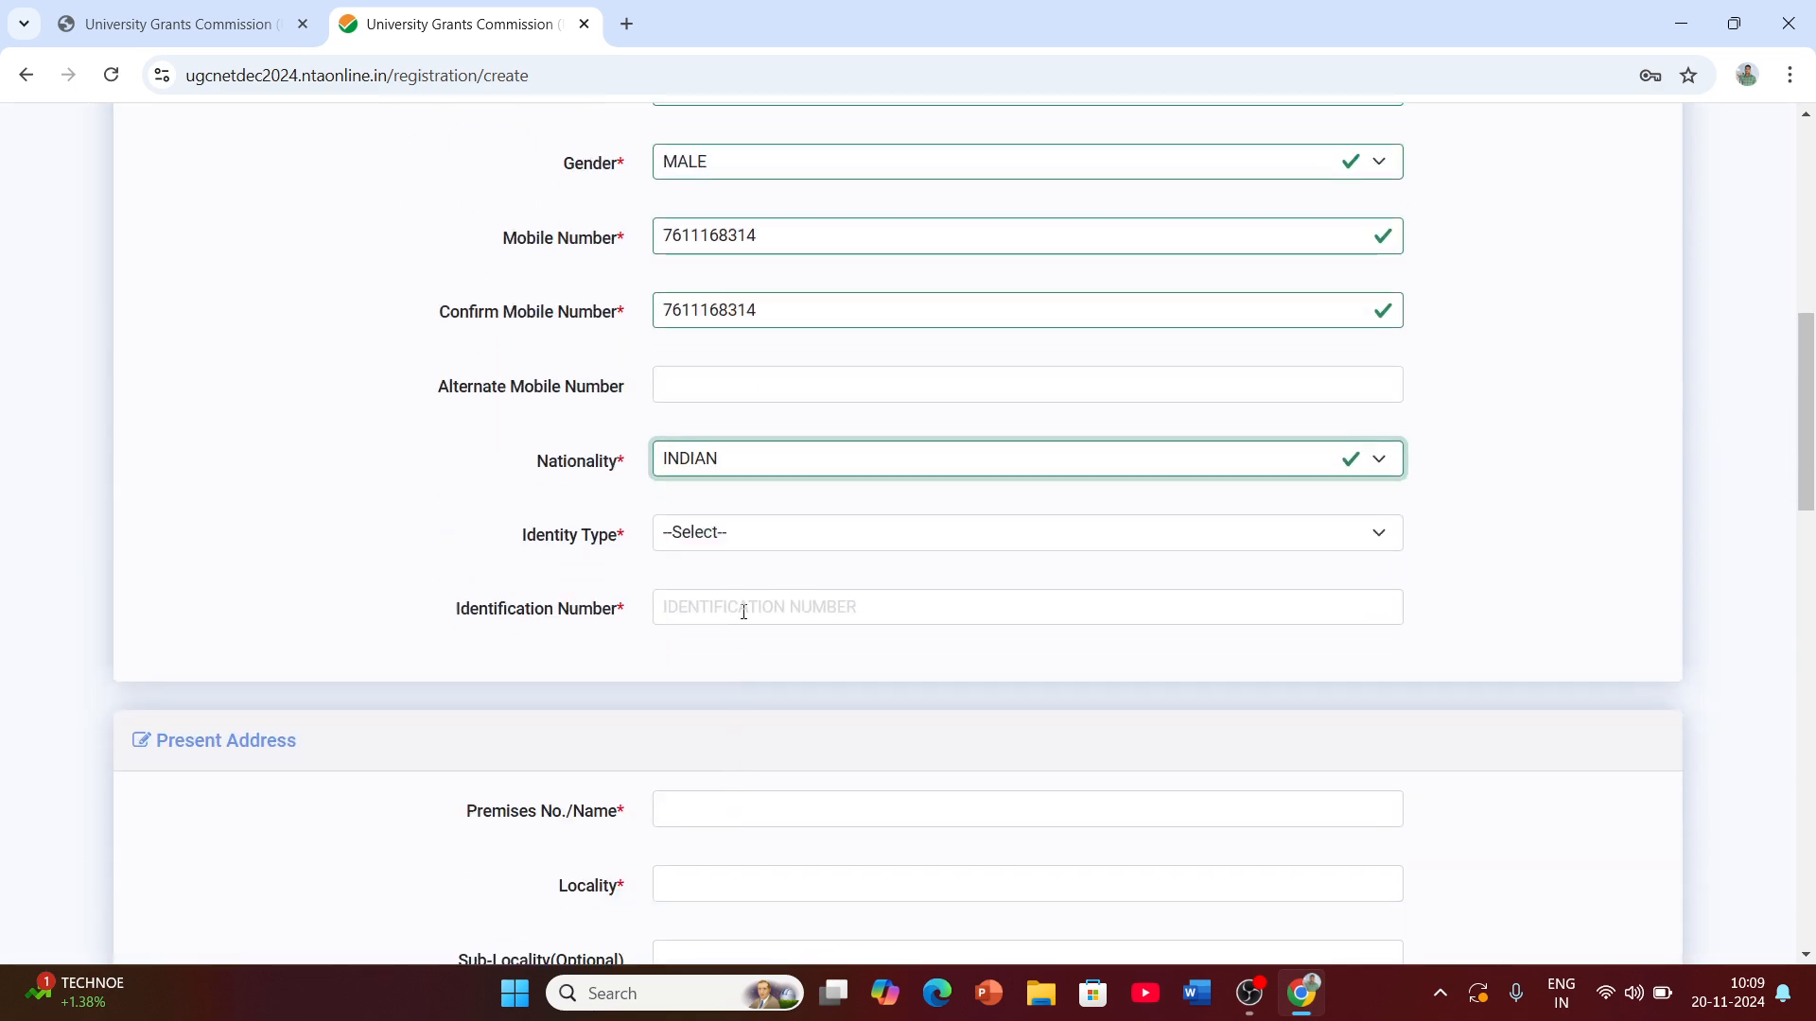
{"action": "left_click", "coordinate": [750, 538]}
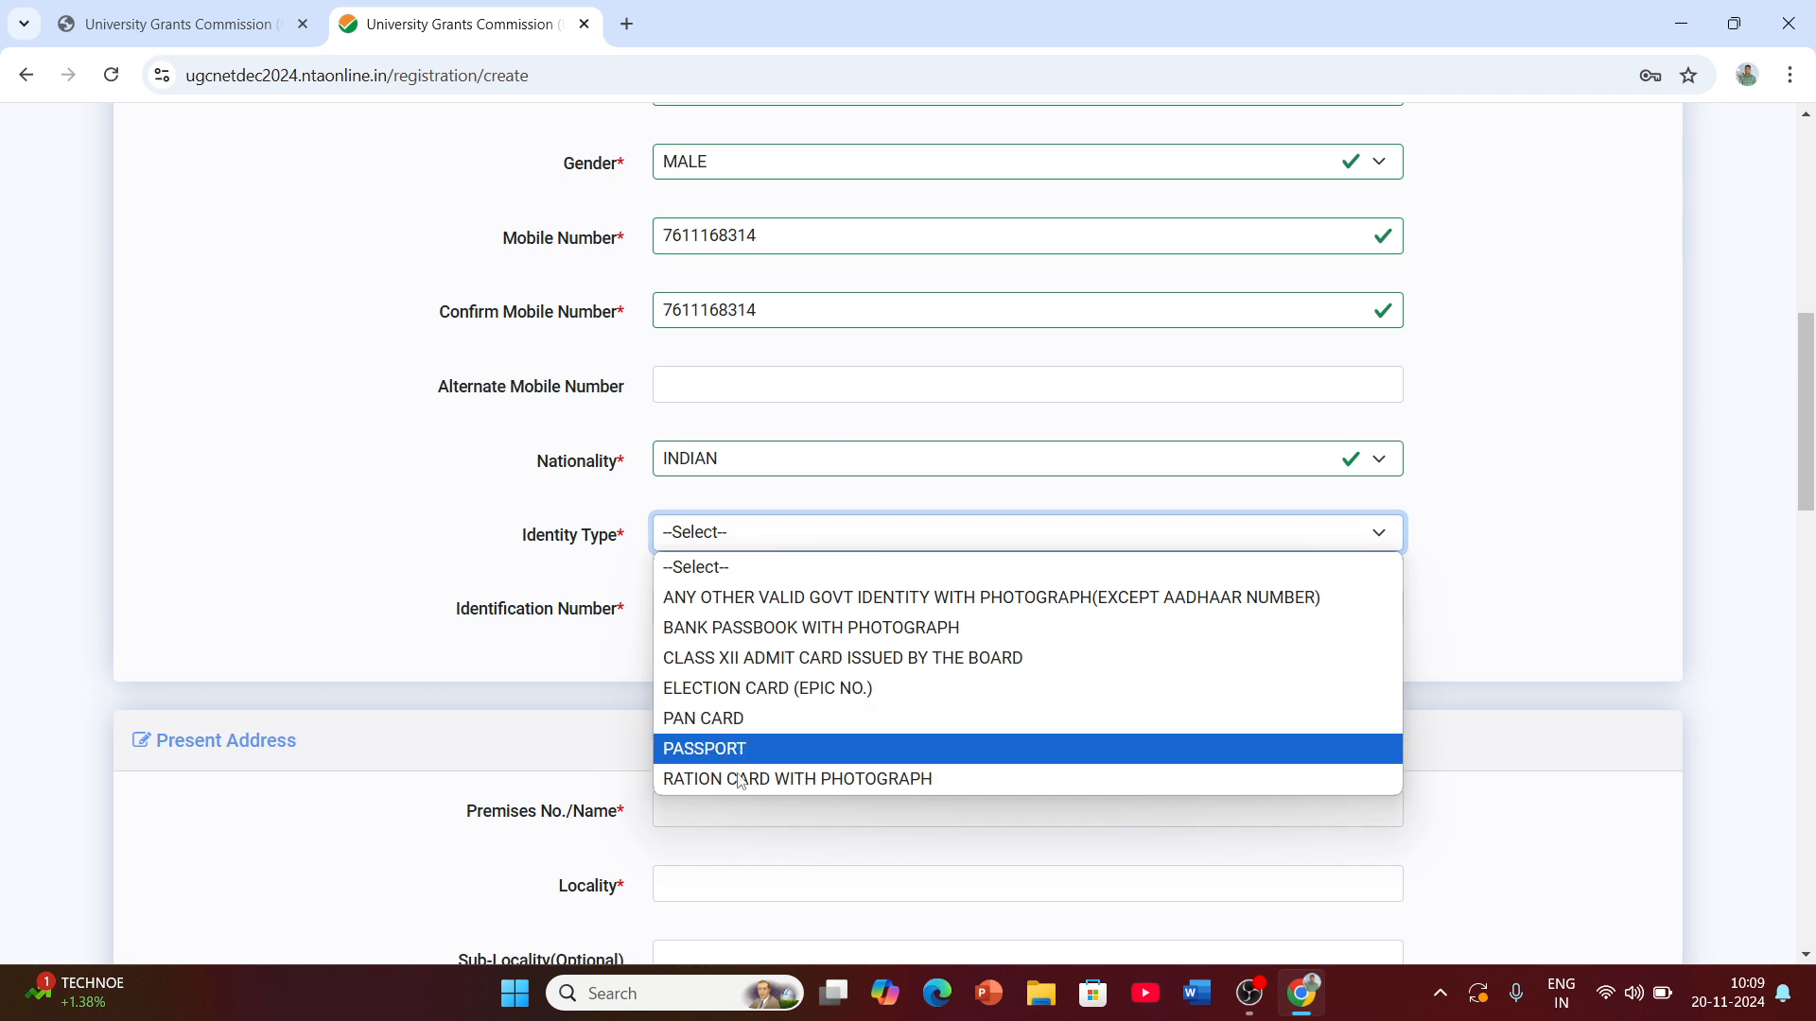
{"action": "left_click", "coordinate": [710, 720]}
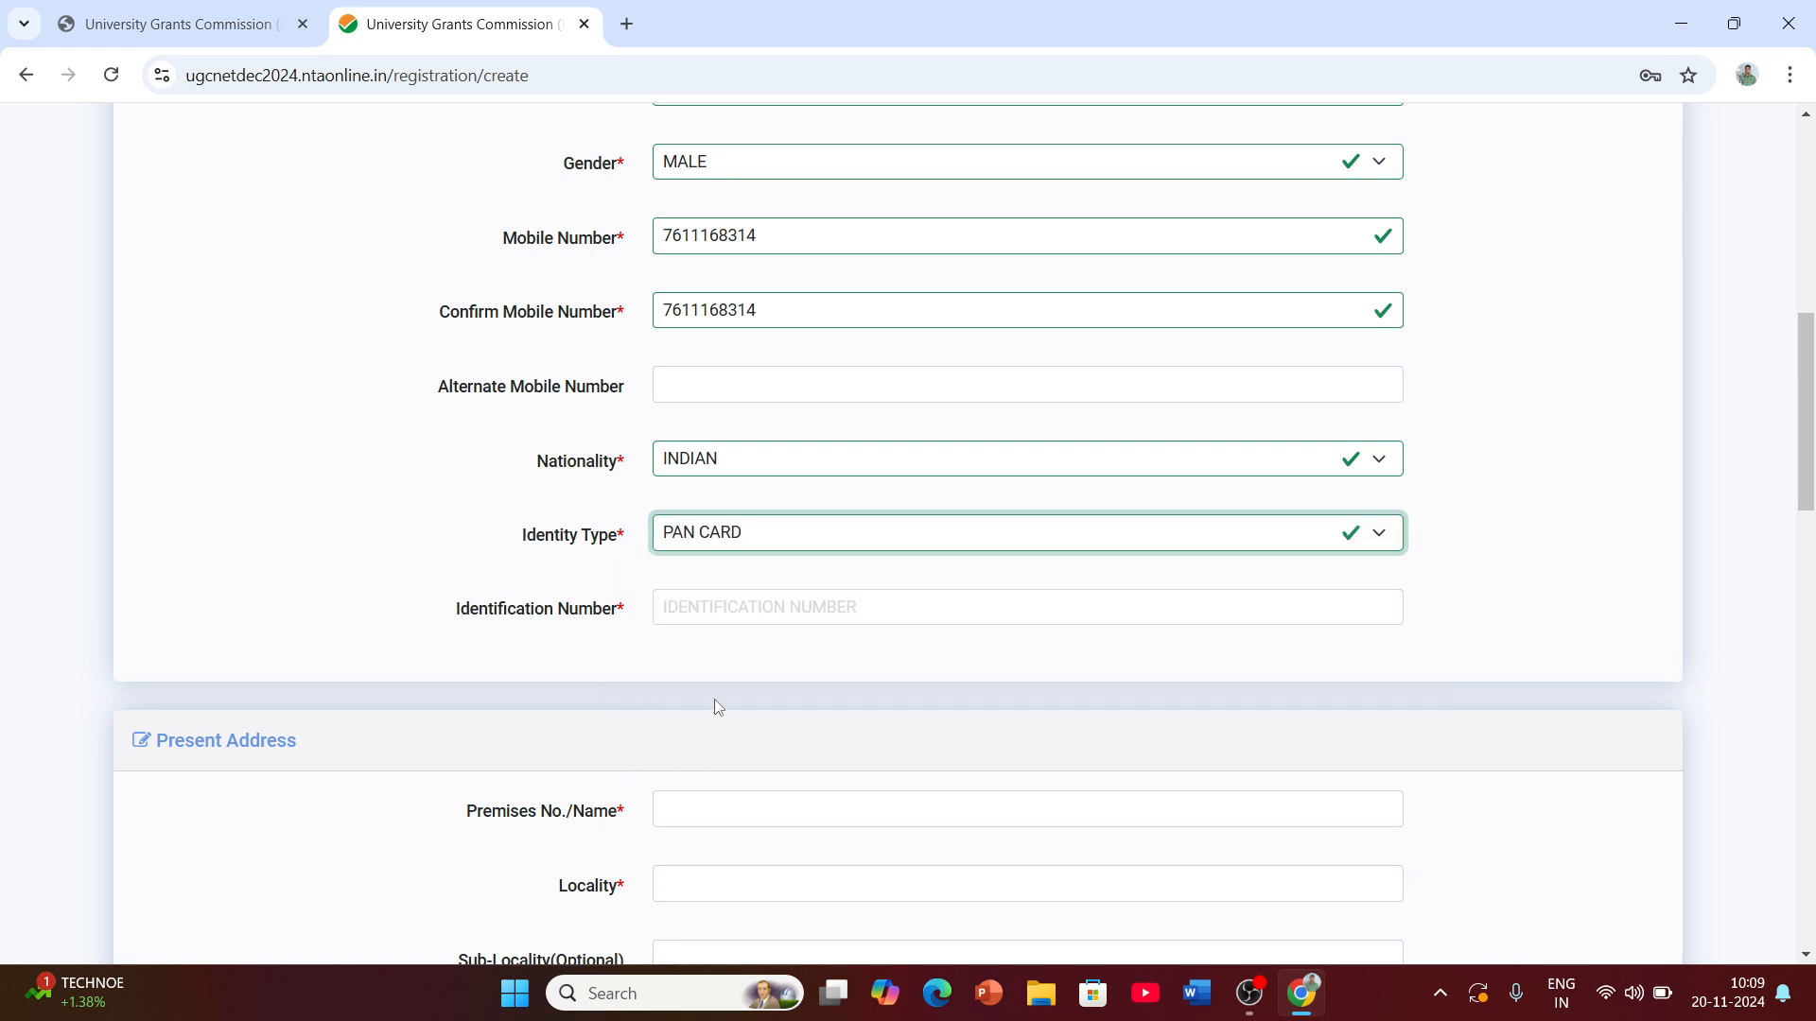
{"action": "left_click", "coordinate": [760, 606]}
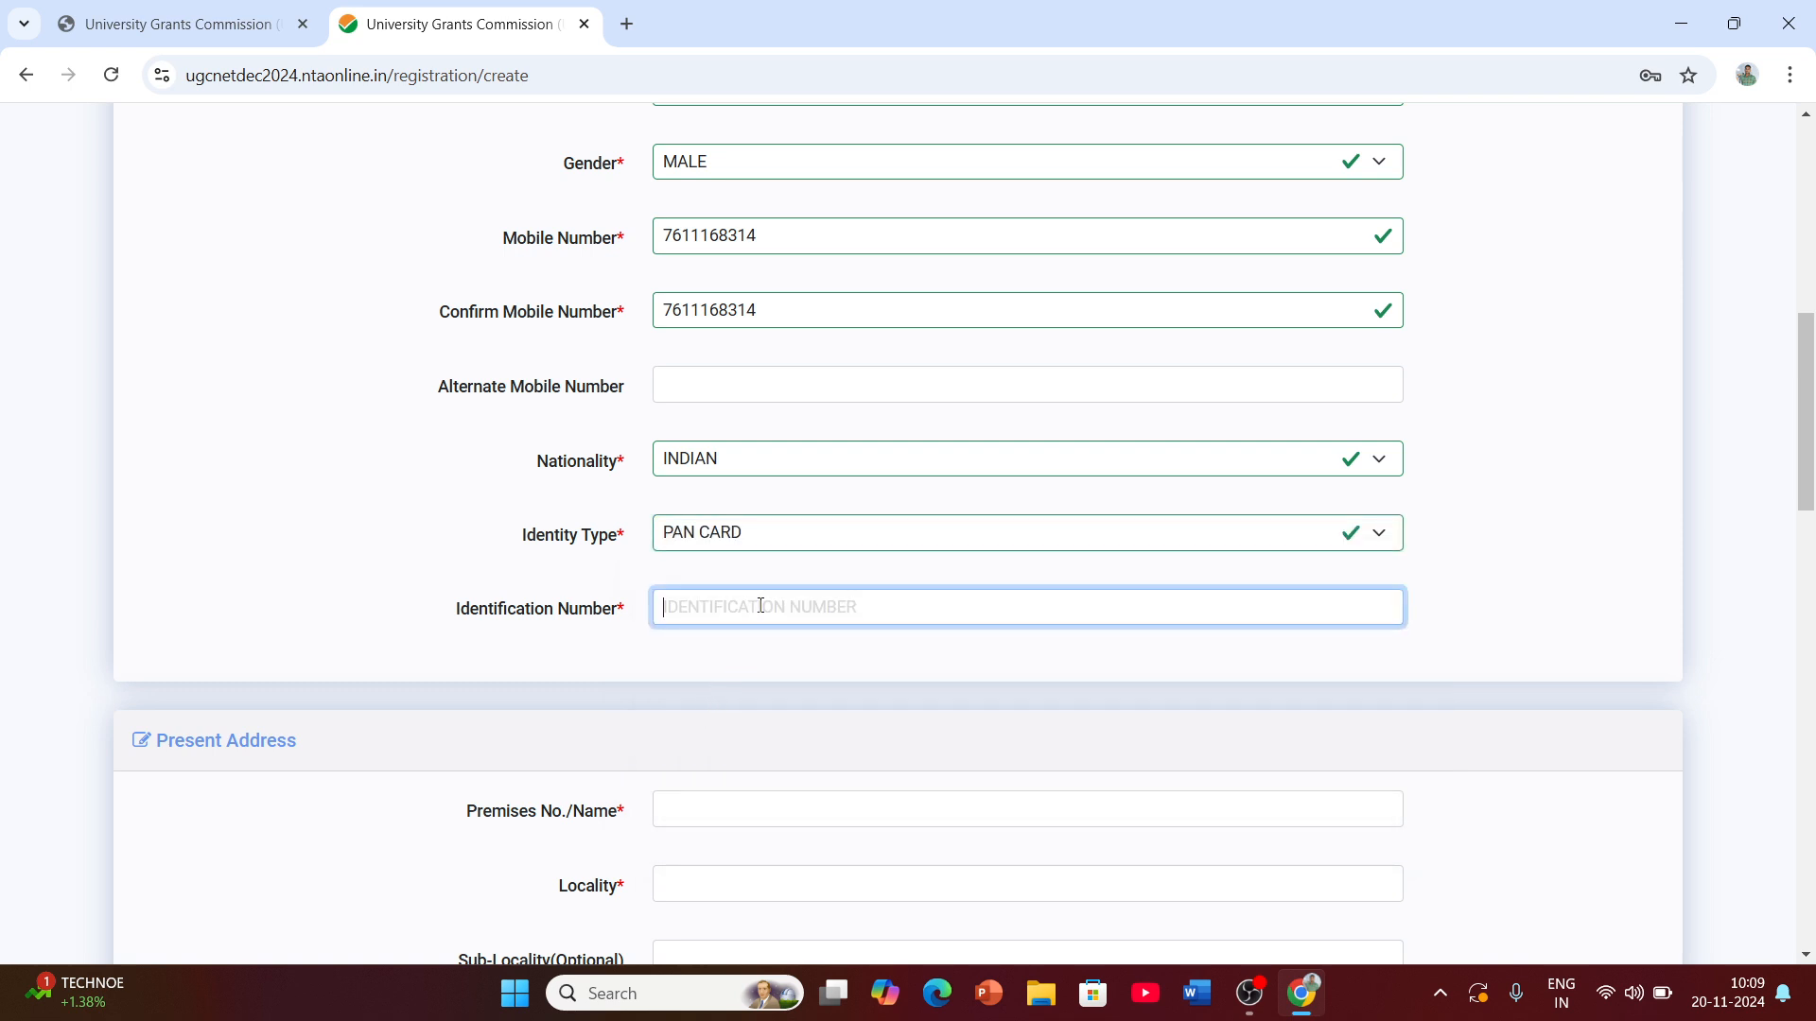
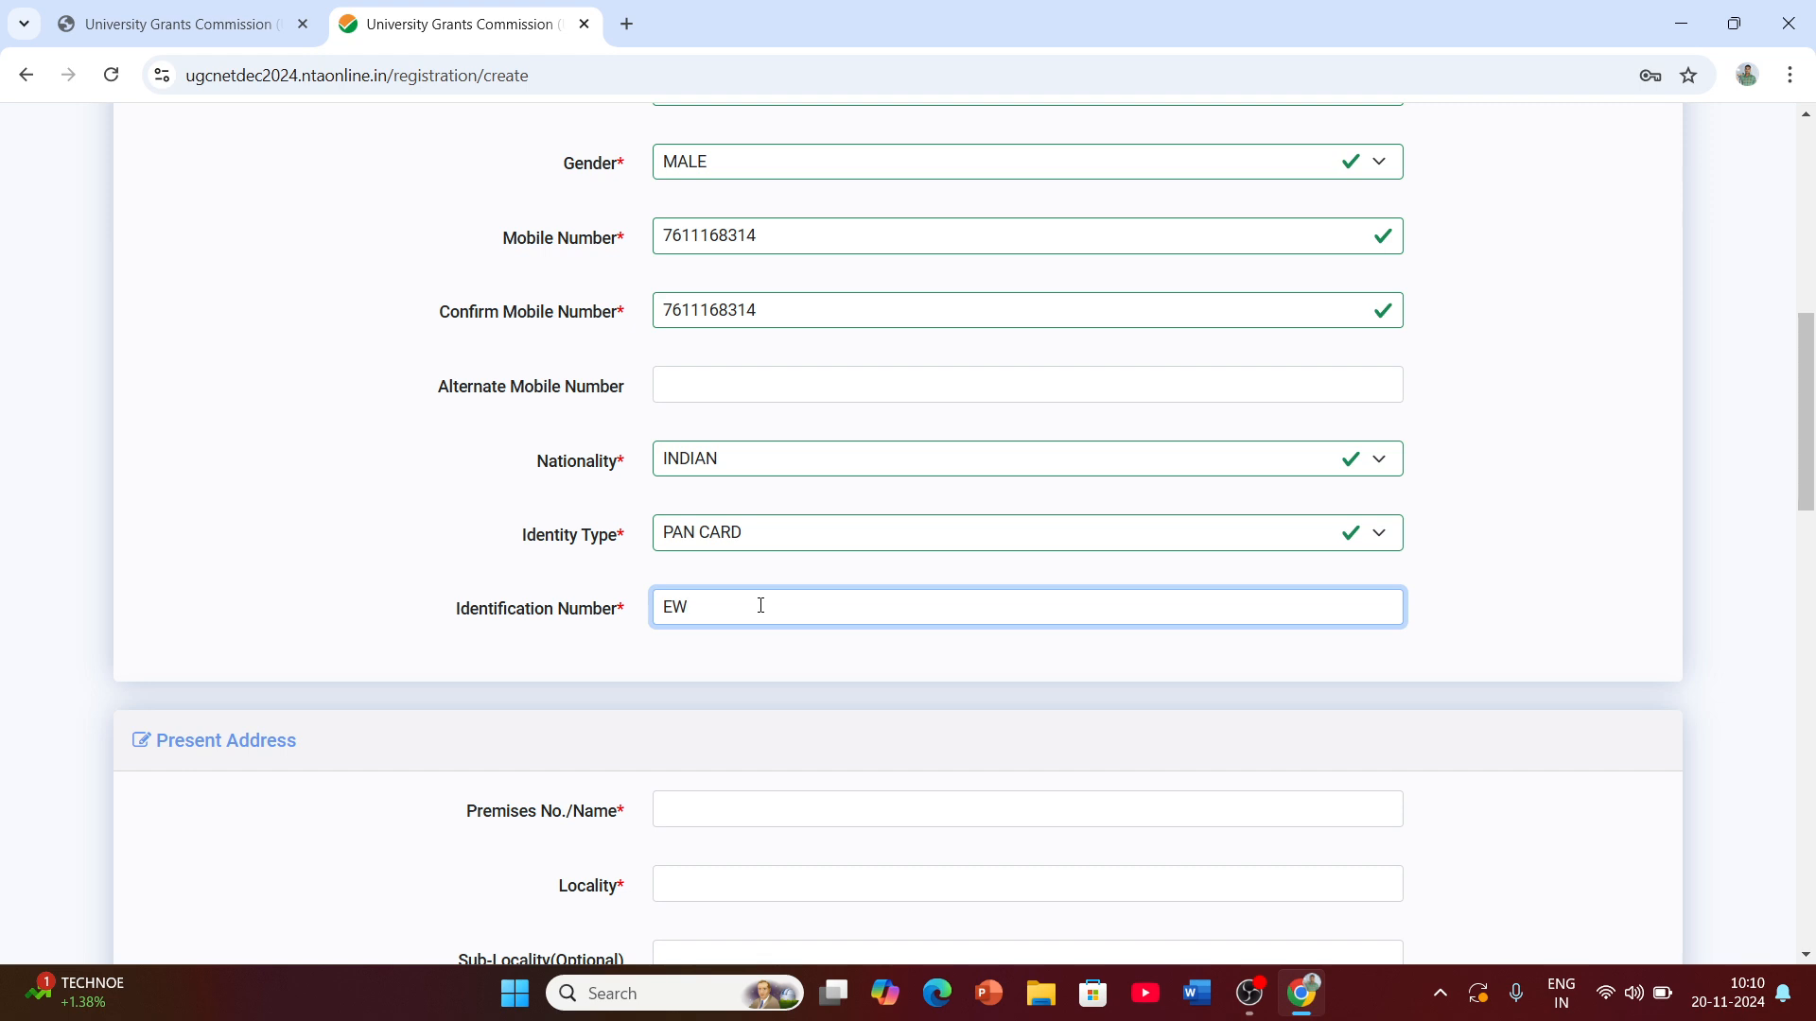
Step: Enter the present address premises as 'MUNDLA' and locality as 'GRAM MUNDLA POST BARODA'
{"action": "scroll", "coordinate": [776, 568], "scroll_direction": "down", "scroll_amount": 6}
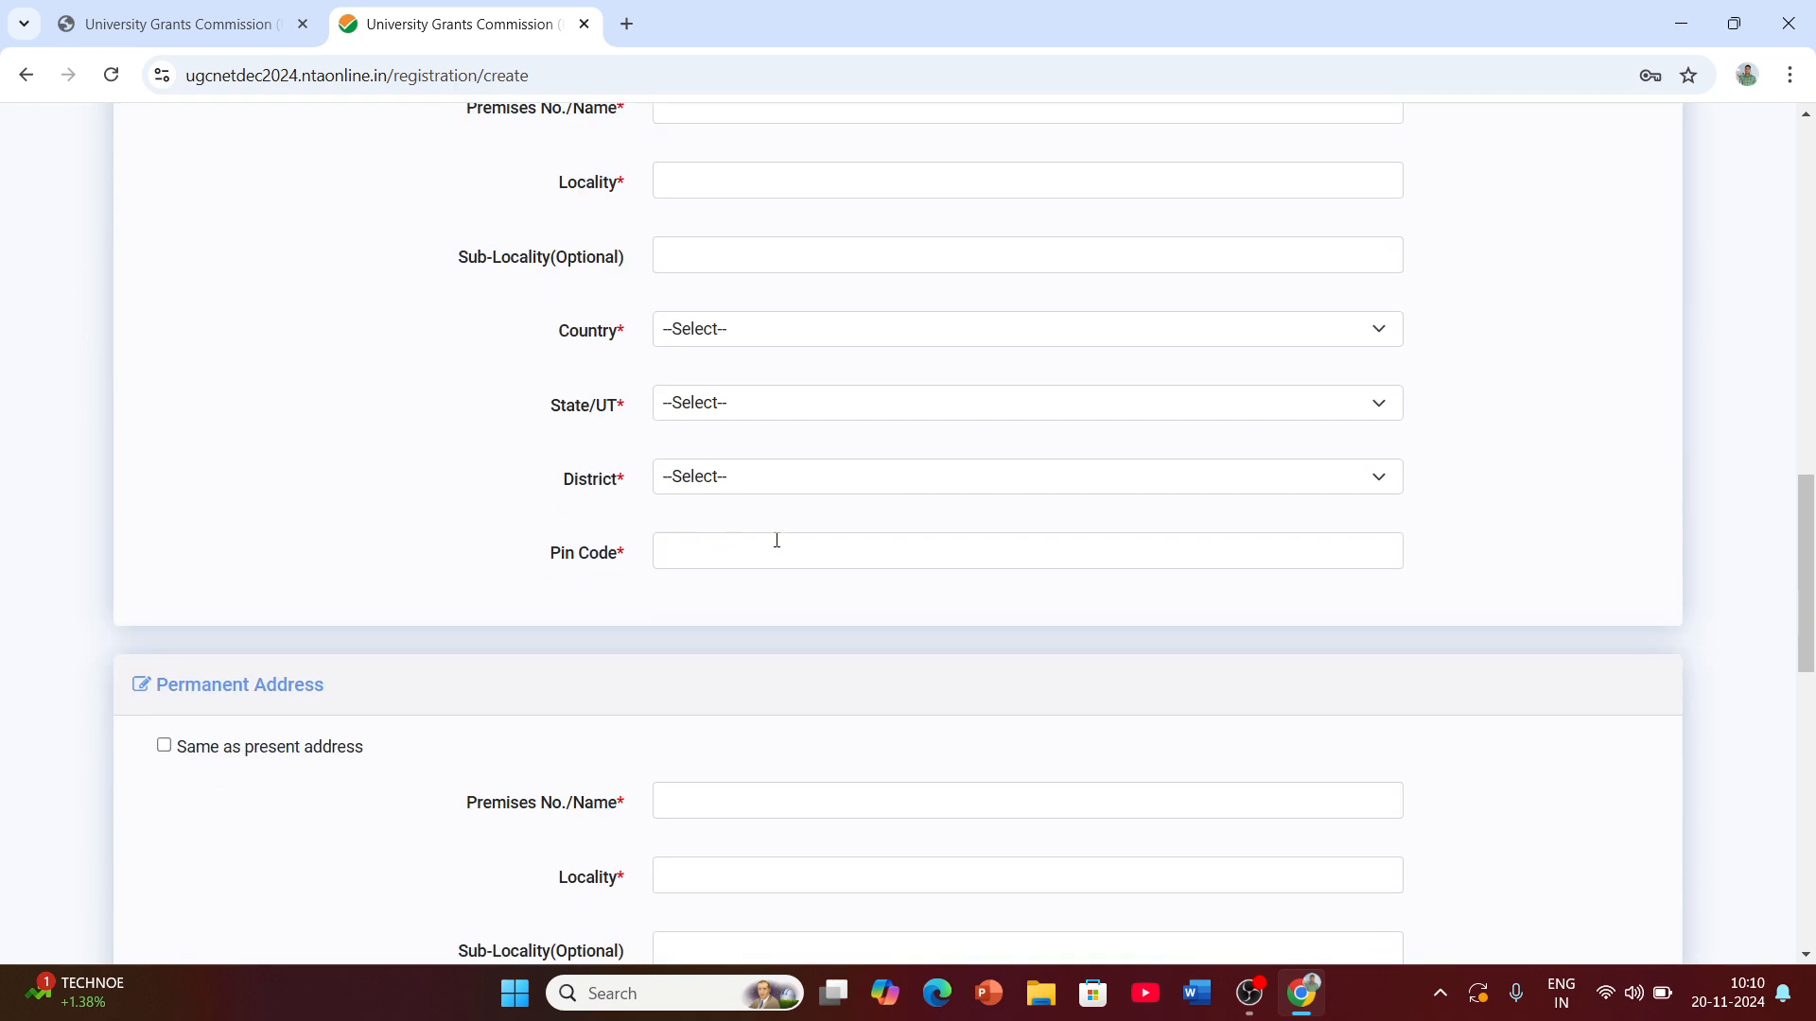
{"action": "scroll", "coordinate": [741, 284], "scroll_direction": "up", "scroll_amount": 3}
{"action": "left_click", "coordinate": [724, 459]}
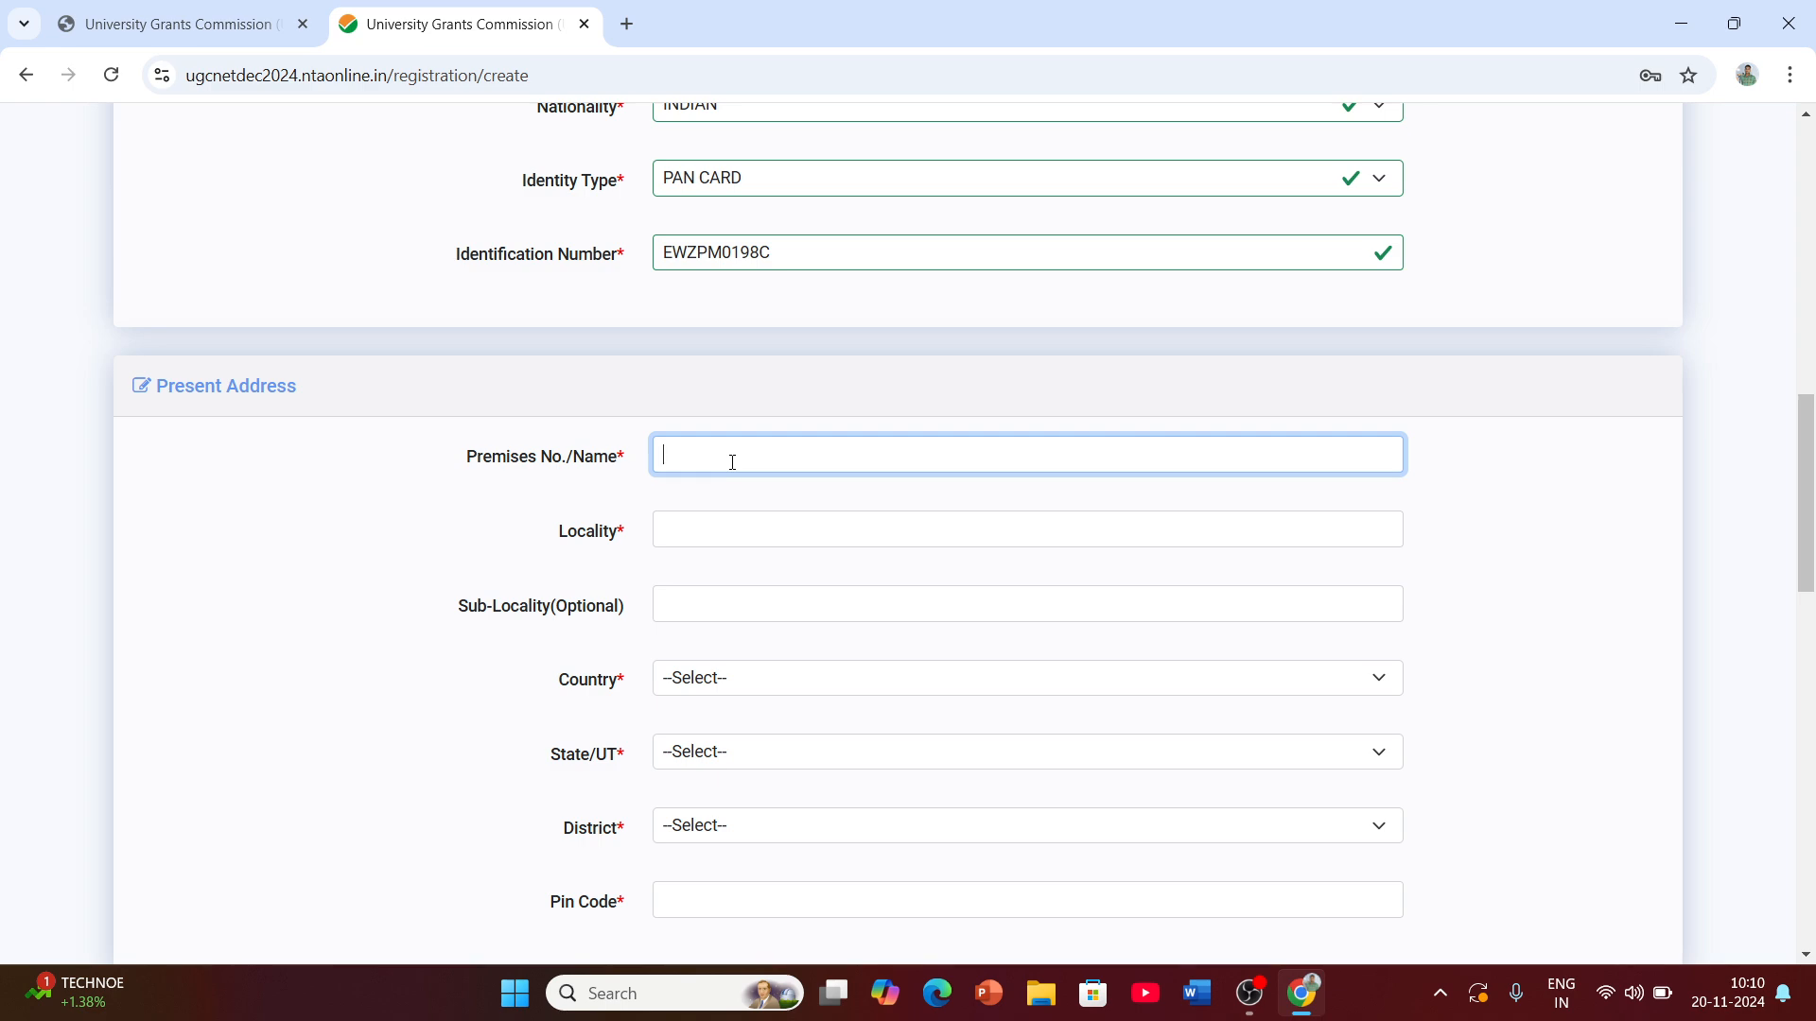
{"action": "type", "text": "MUNDLA"}
{"action": "left_click", "coordinate": [726, 530]}
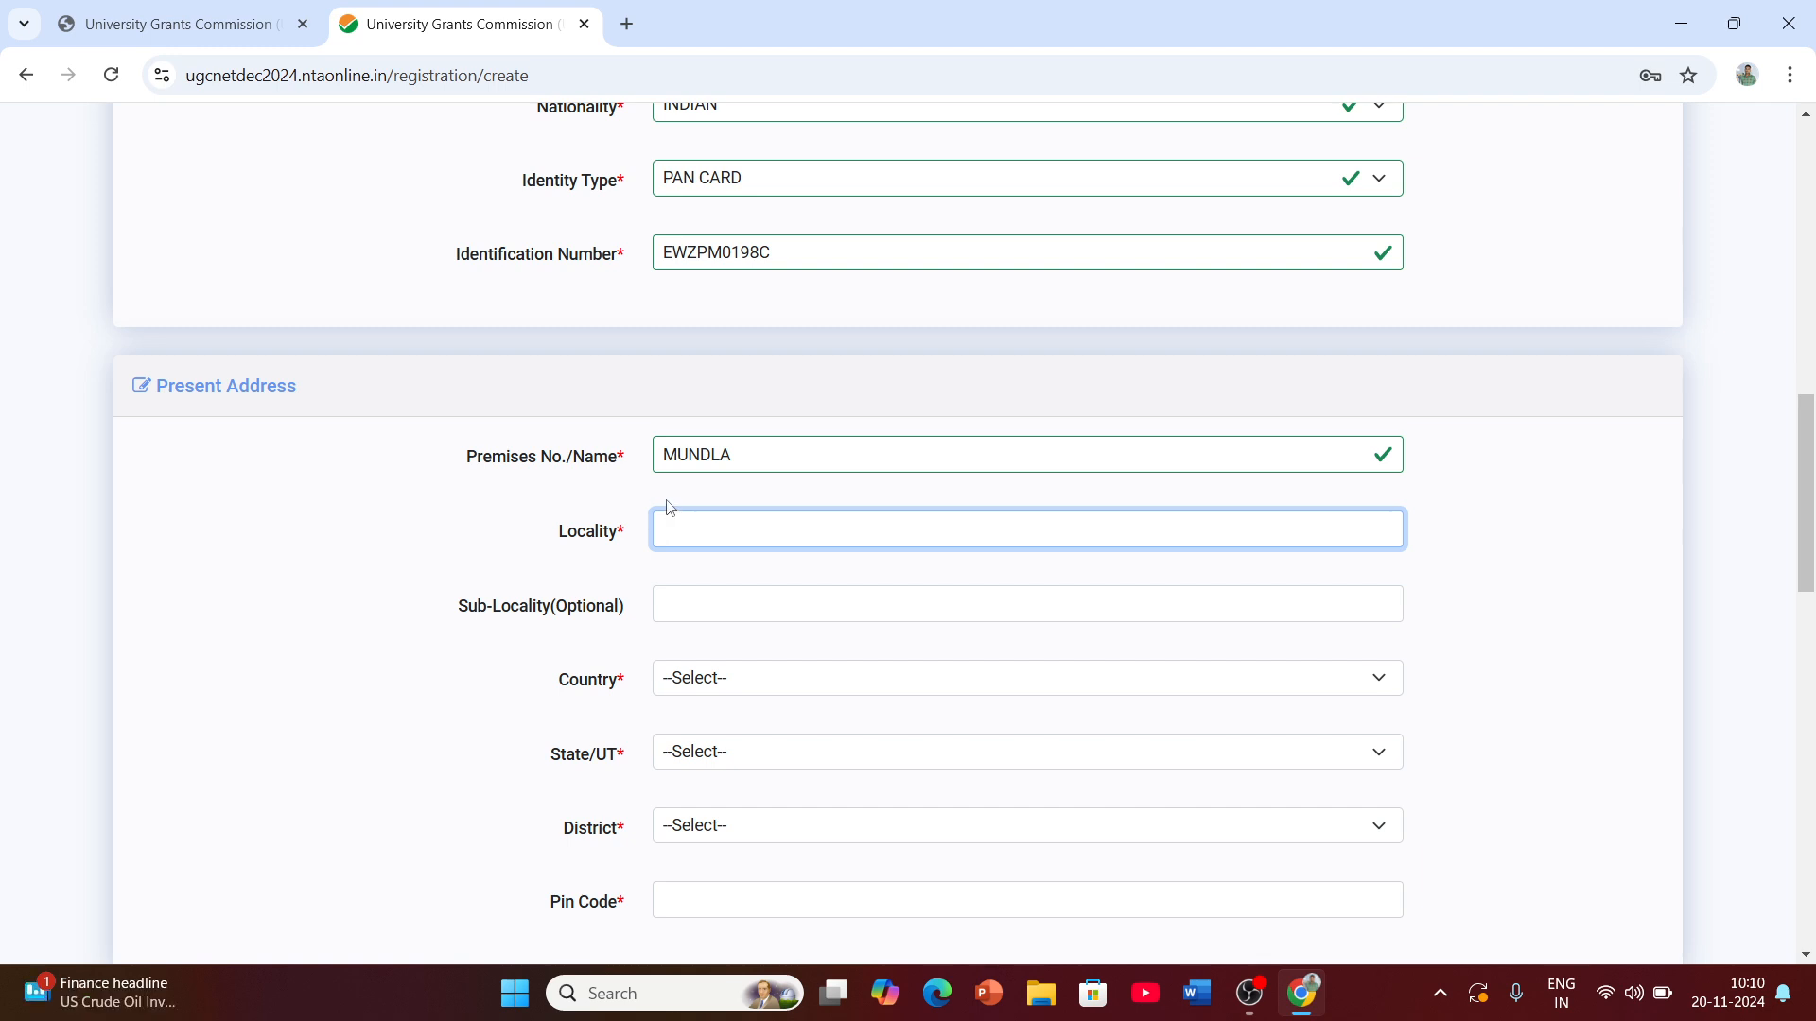
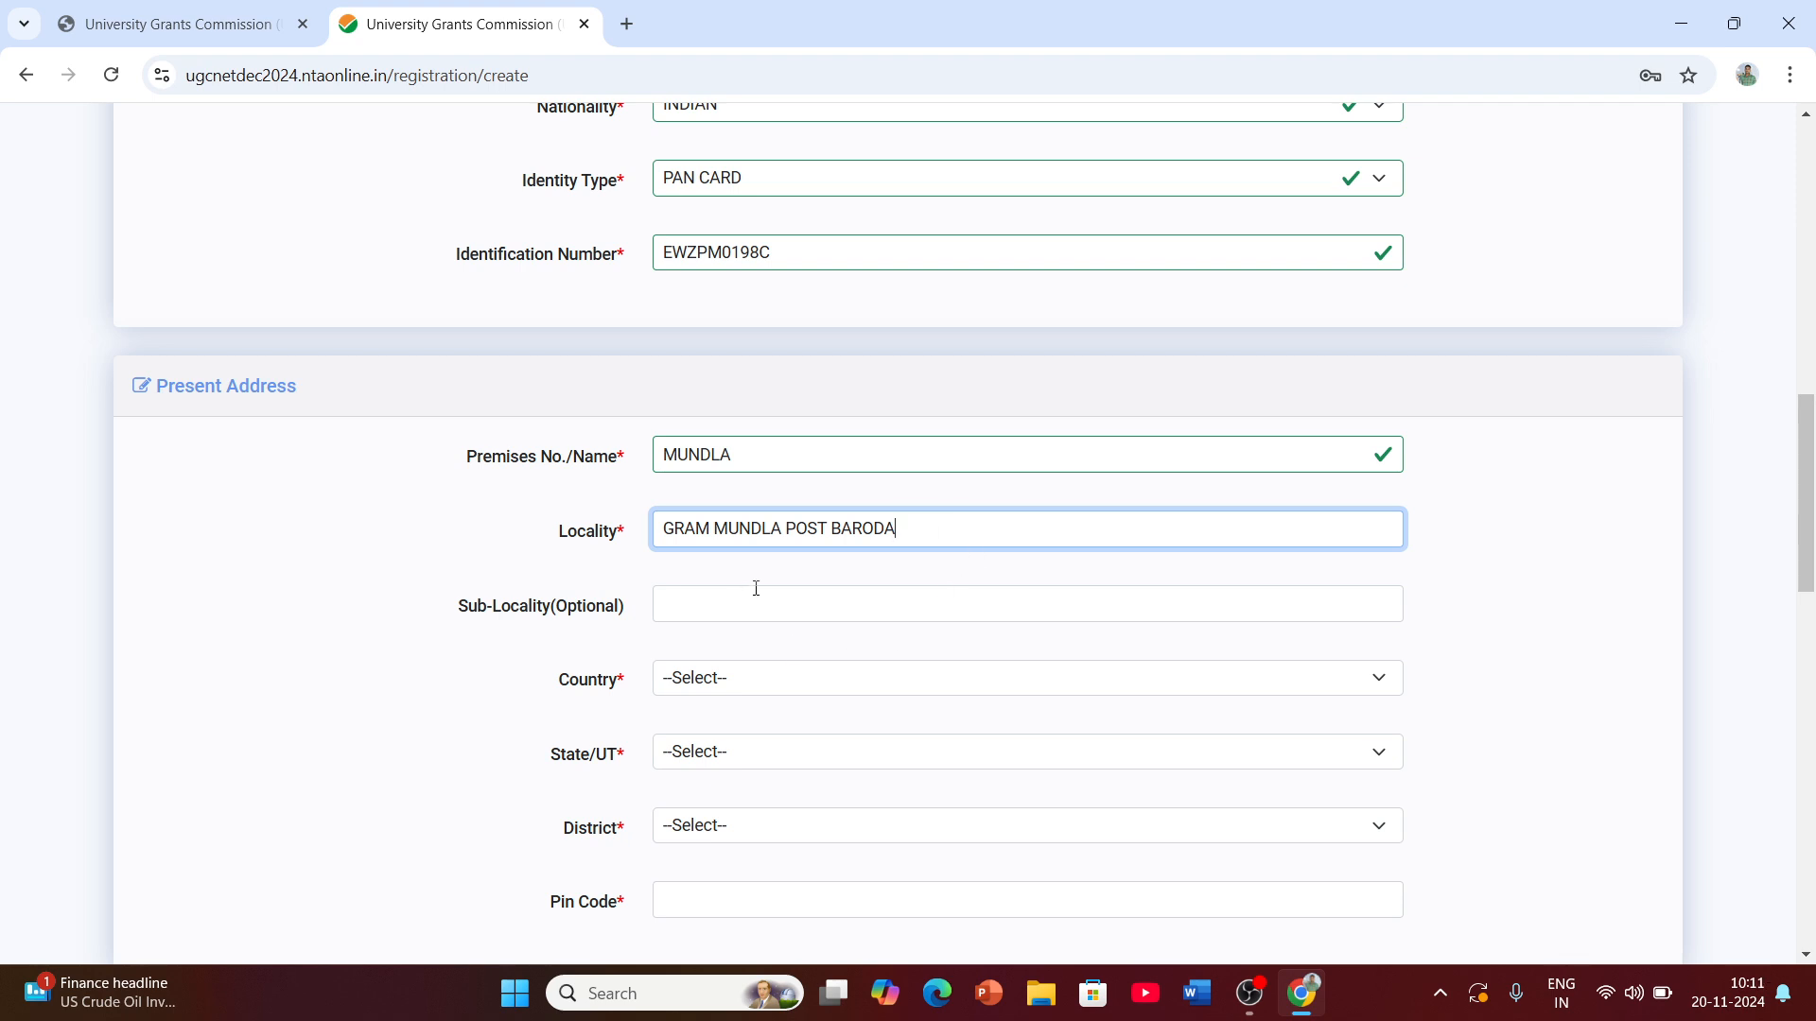
Step: Set the present address country to INDIA, state to MADHYA PRADESH, and district to Sheopur
{"action": "left_click", "coordinate": [784, 685]}
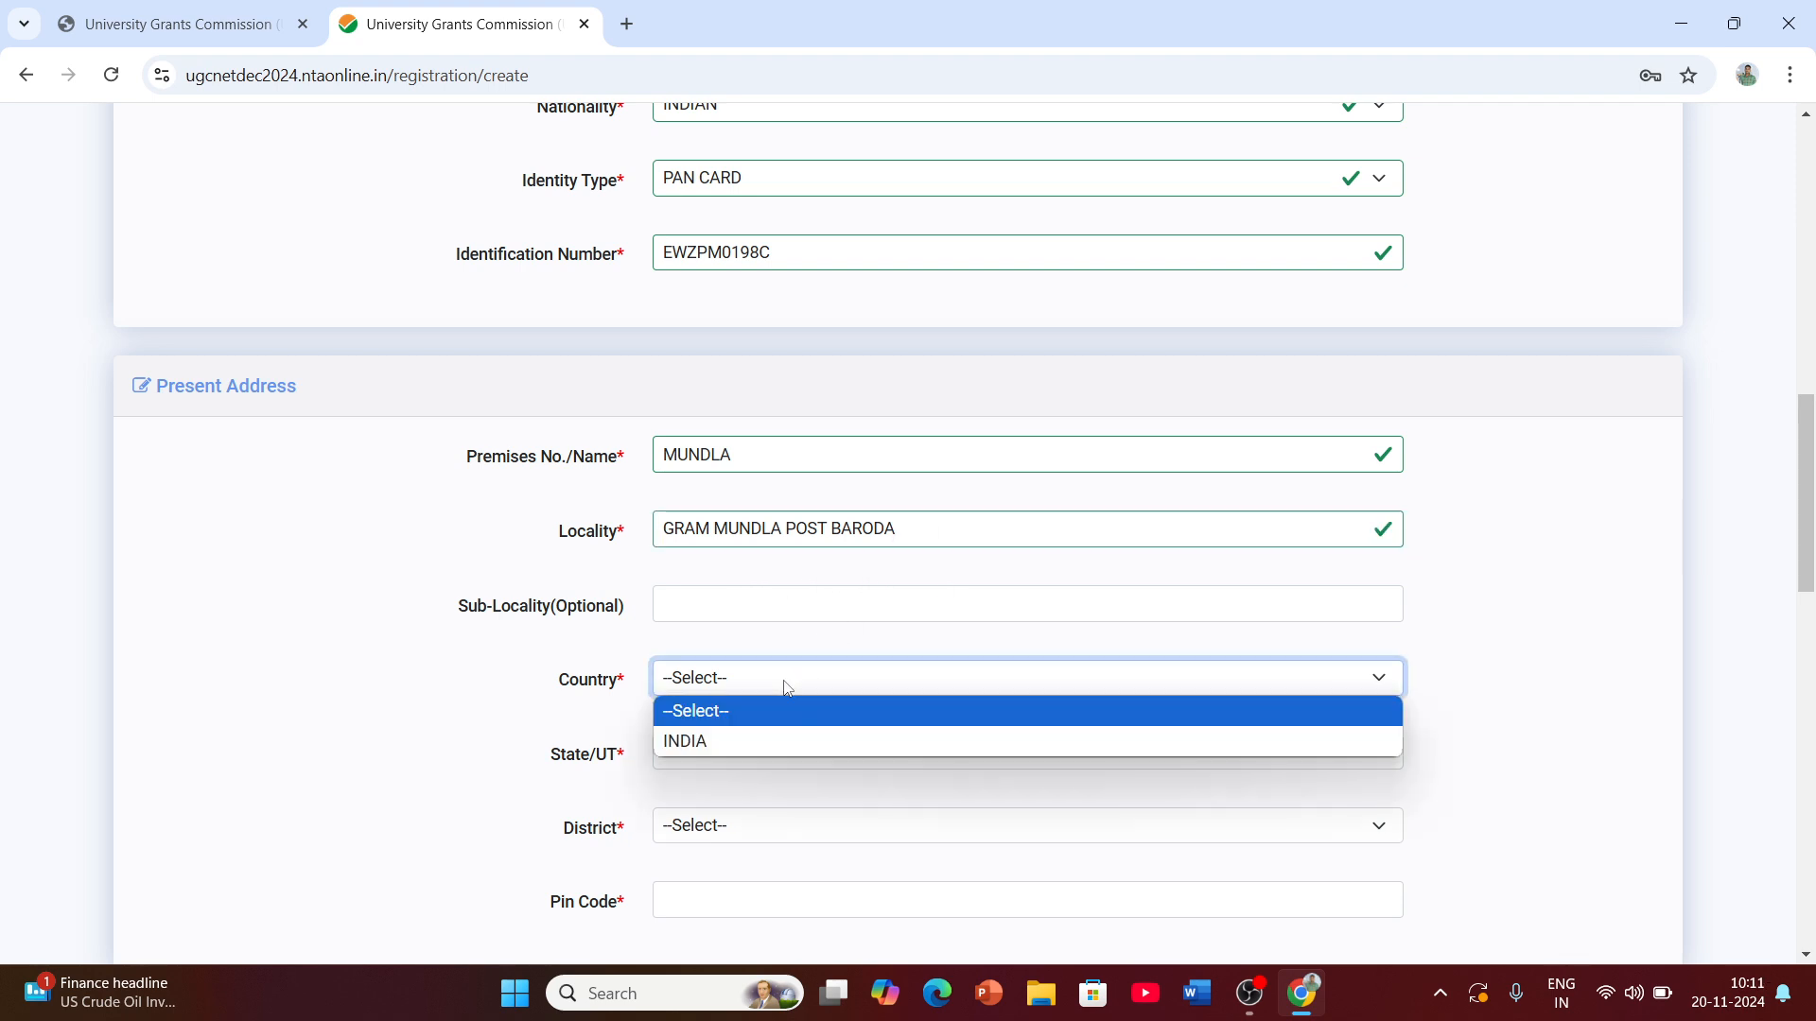
{"action": "left_click", "coordinate": [732, 743]}
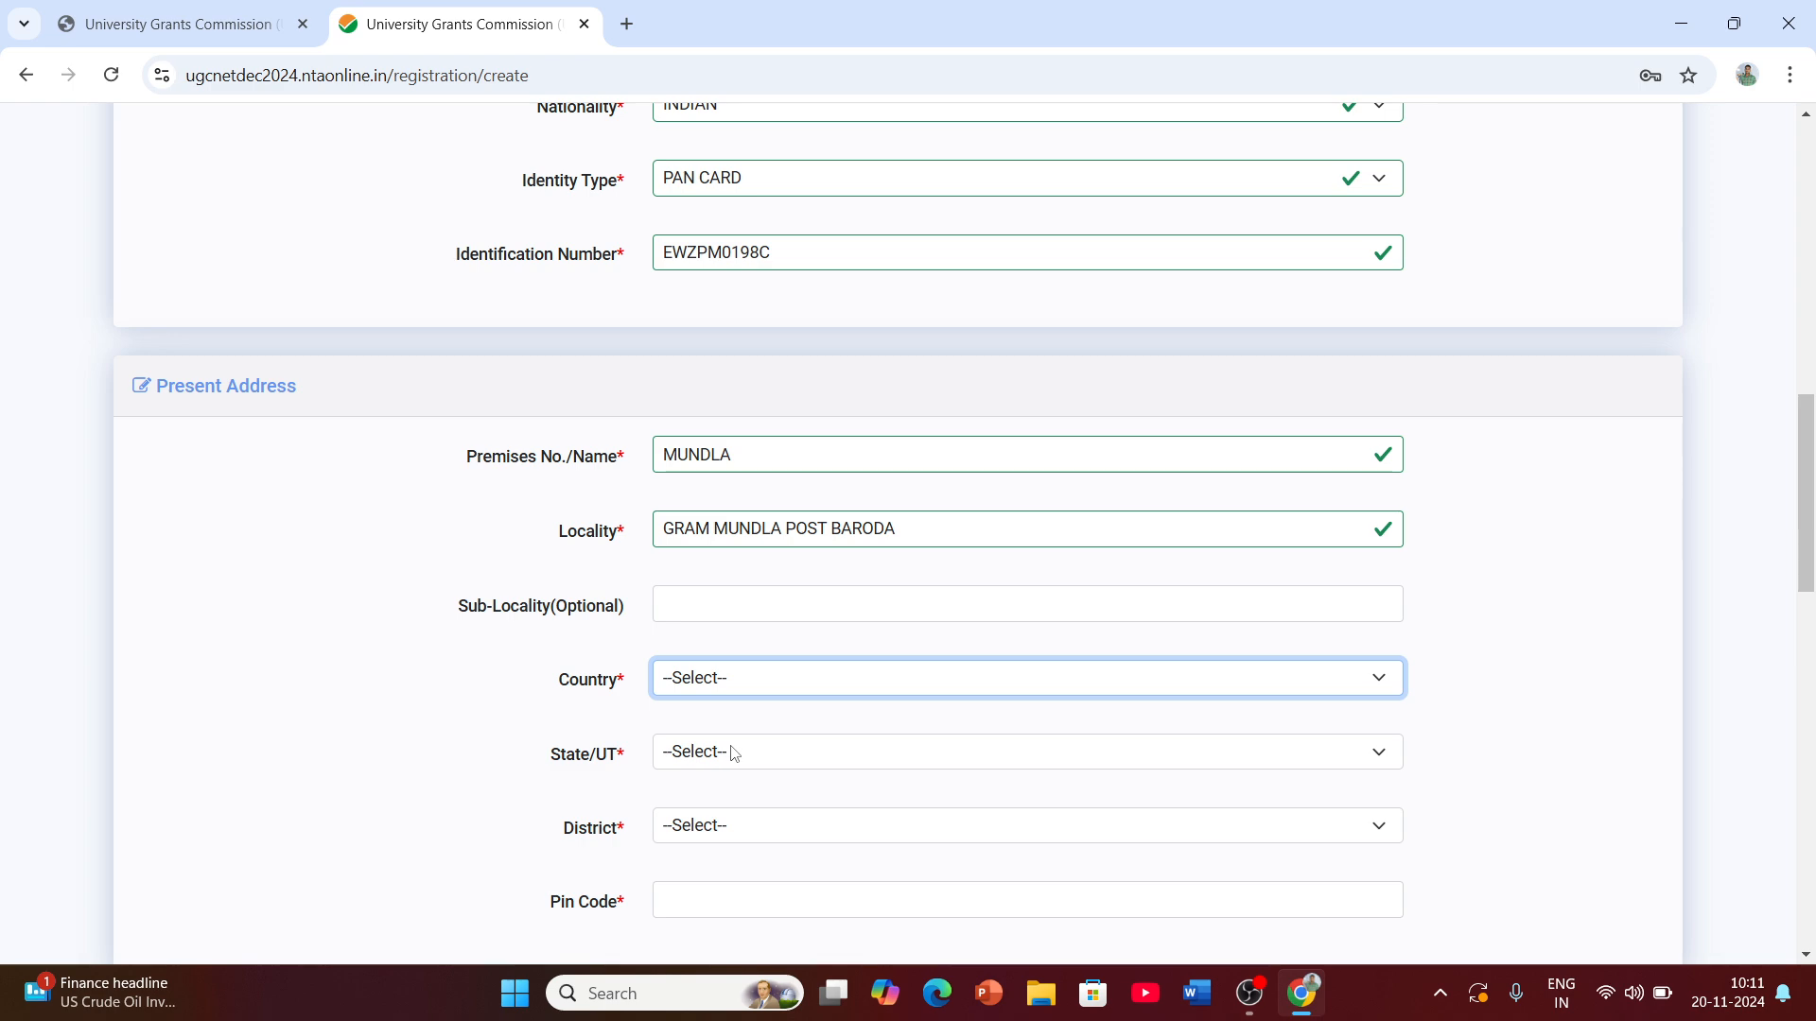
{"action": "left_click", "coordinate": [740, 754]}
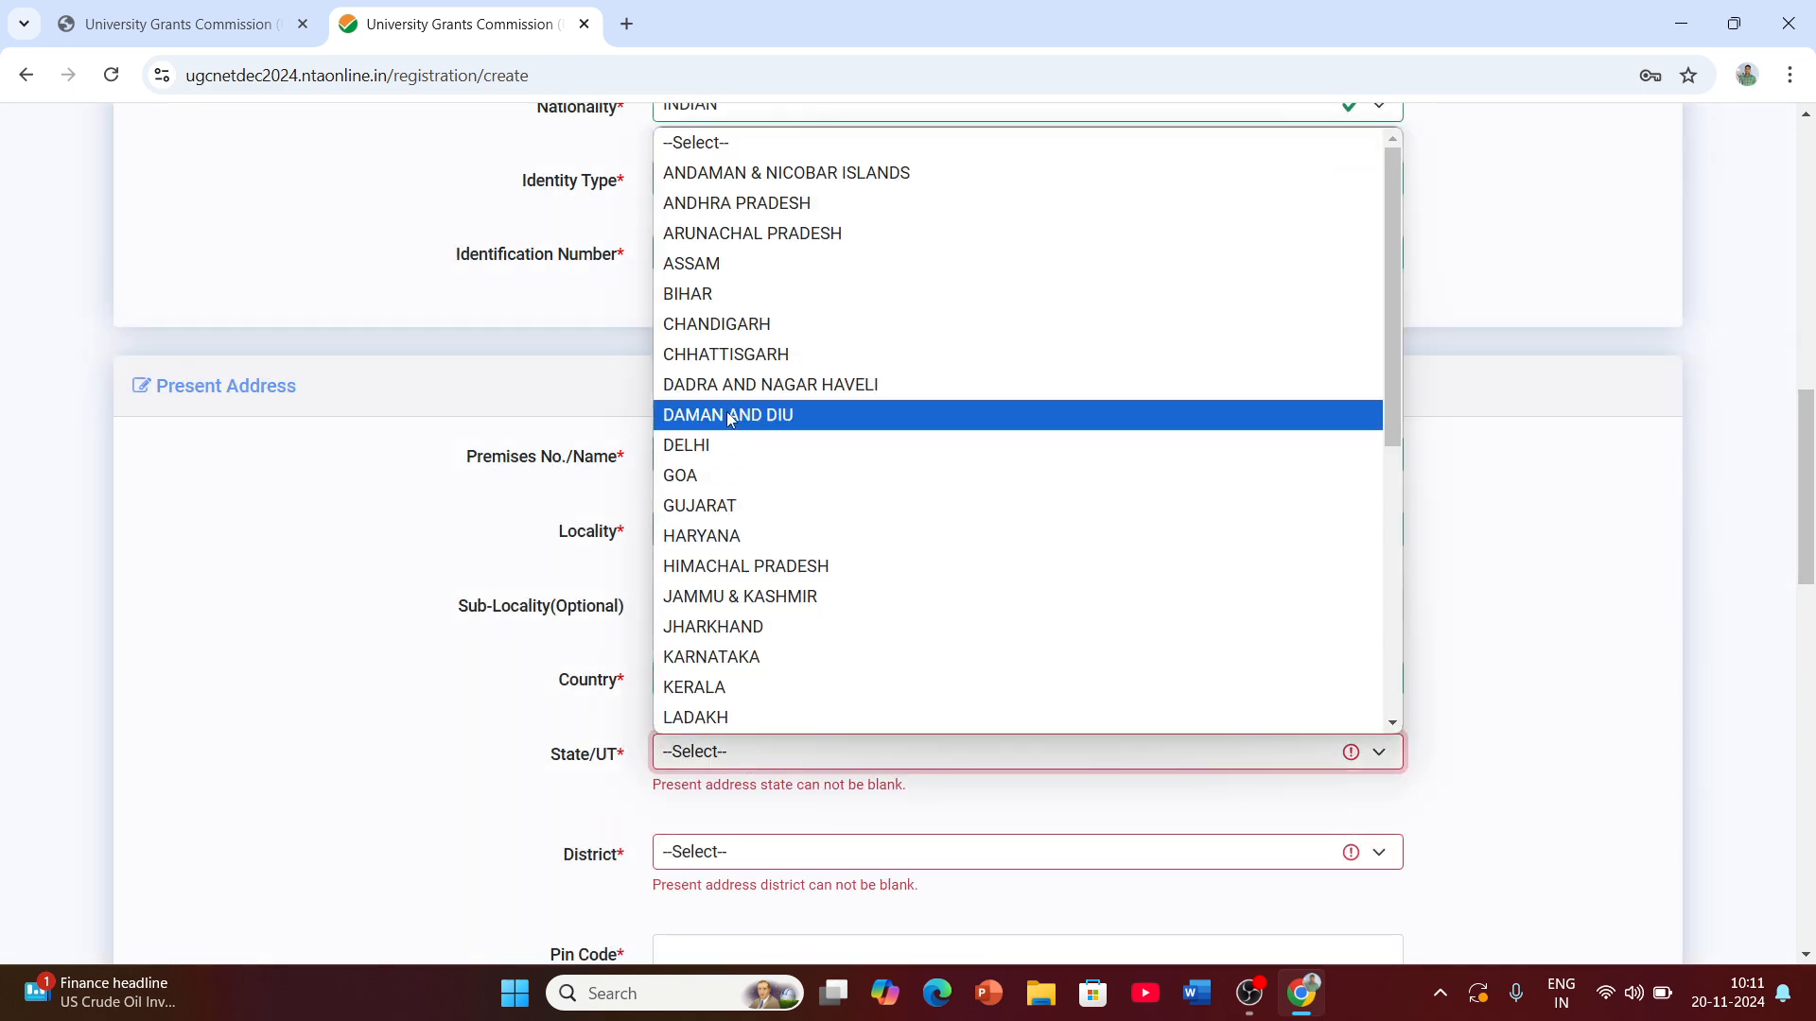
{"action": "scroll", "coordinate": [730, 419], "scroll_direction": "down", "scroll_amount": 5}
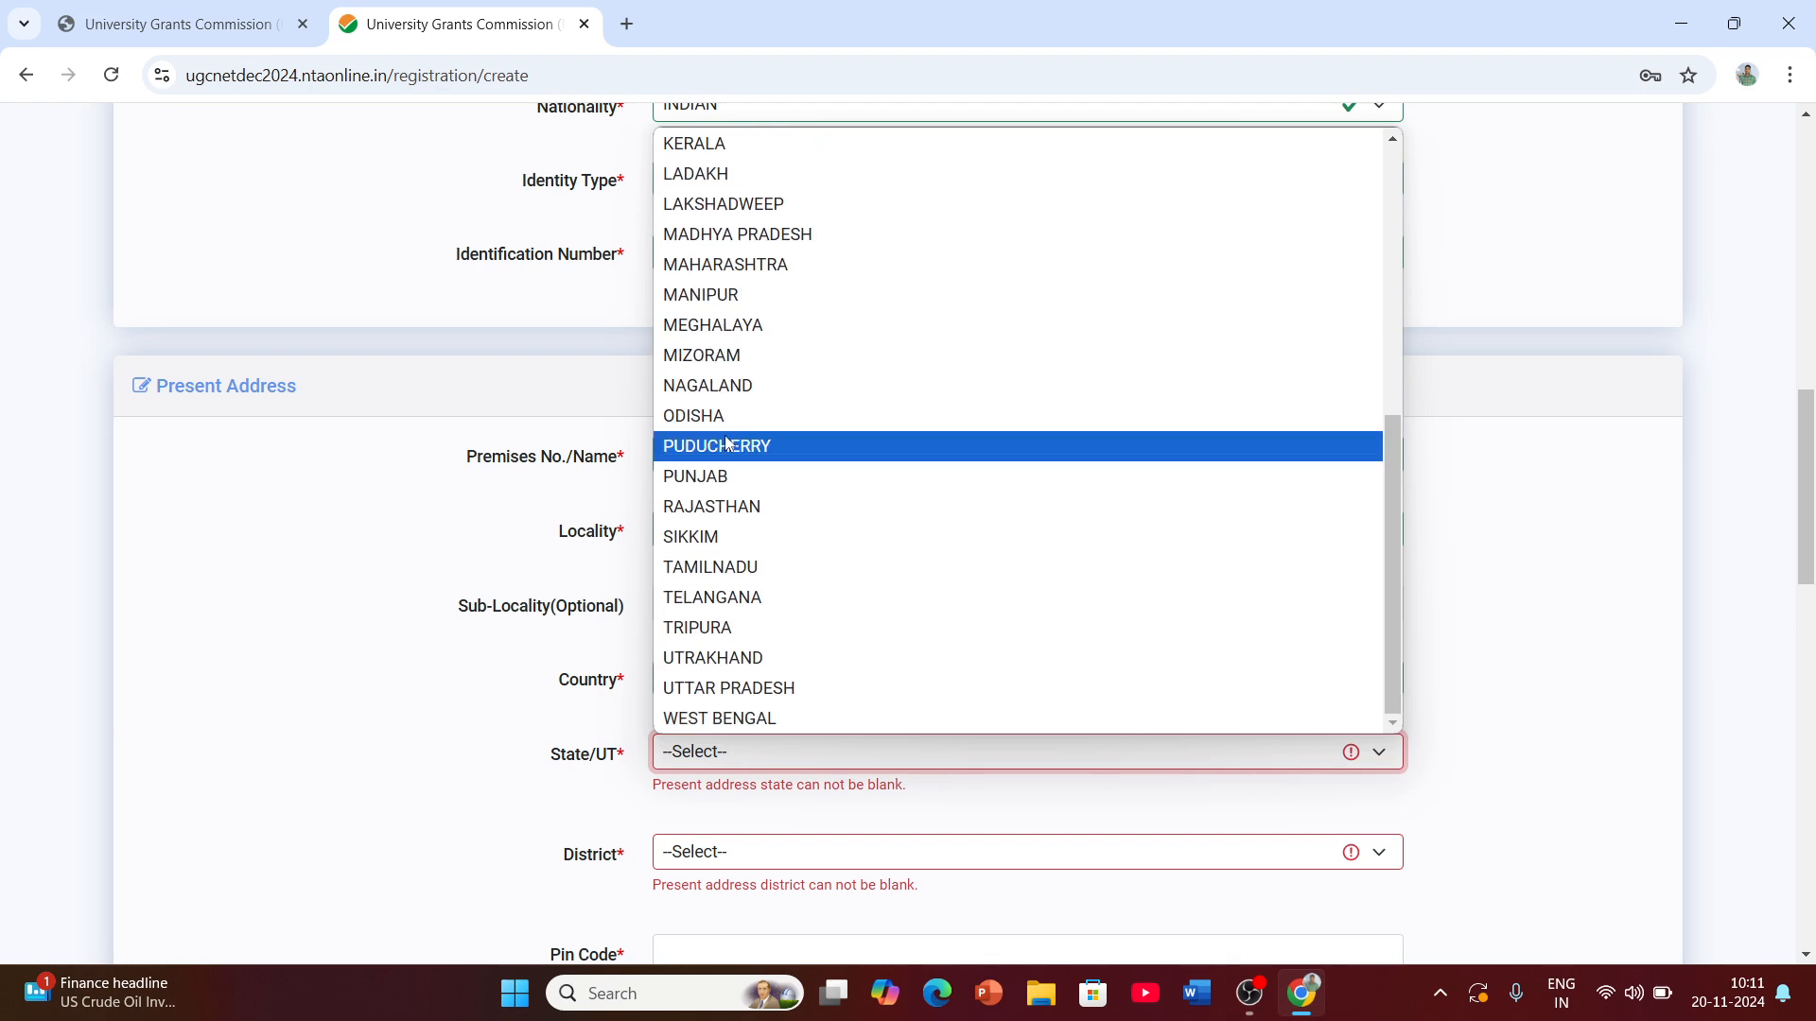
{"action": "left_click", "coordinate": [740, 234]}
{"action": "scroll", "coordinate": [798, 555], "scroll_direction": "down", "scroll_amount": 4}
{"action": "left_click", "coordinate": [811, 470]}
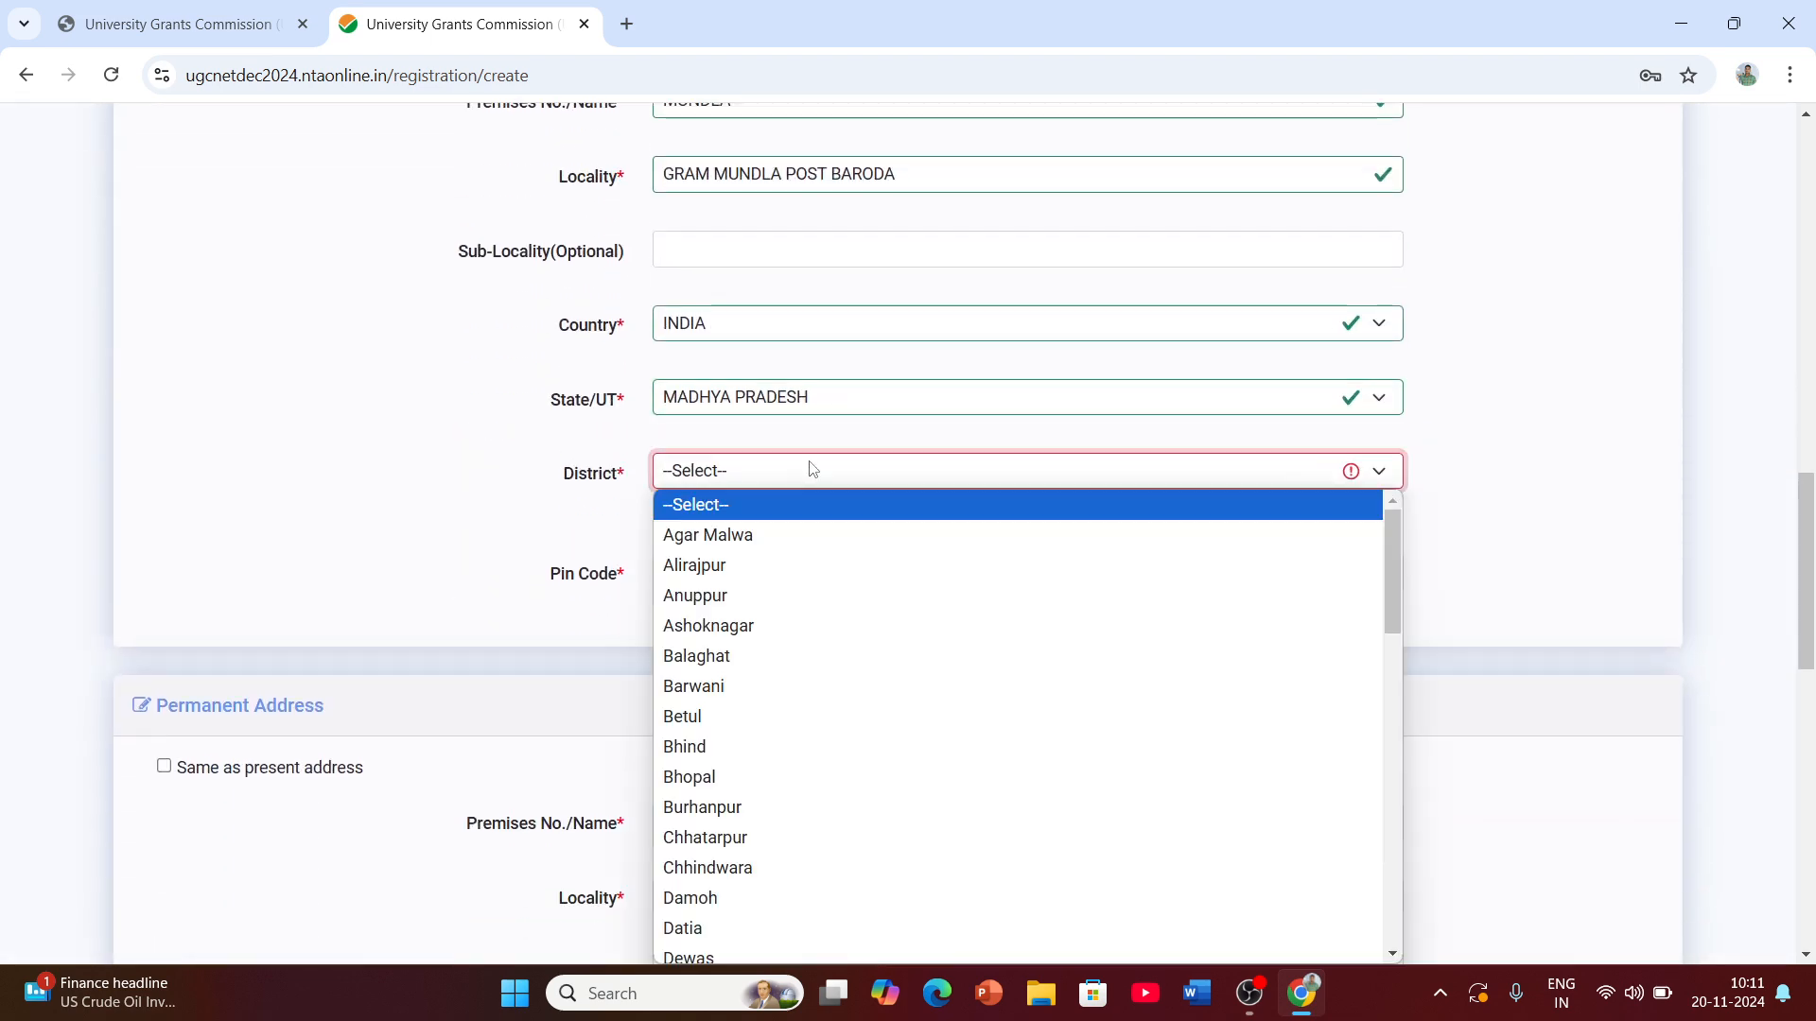
{"action": "scroll", "coordinate": [695, 776], "scroll_direction": "down", "scroll_amount": 7}
{"action": "scroll", "coordinate": [700, 804], "scroll_direction": "down", "scroll_amount": 5}
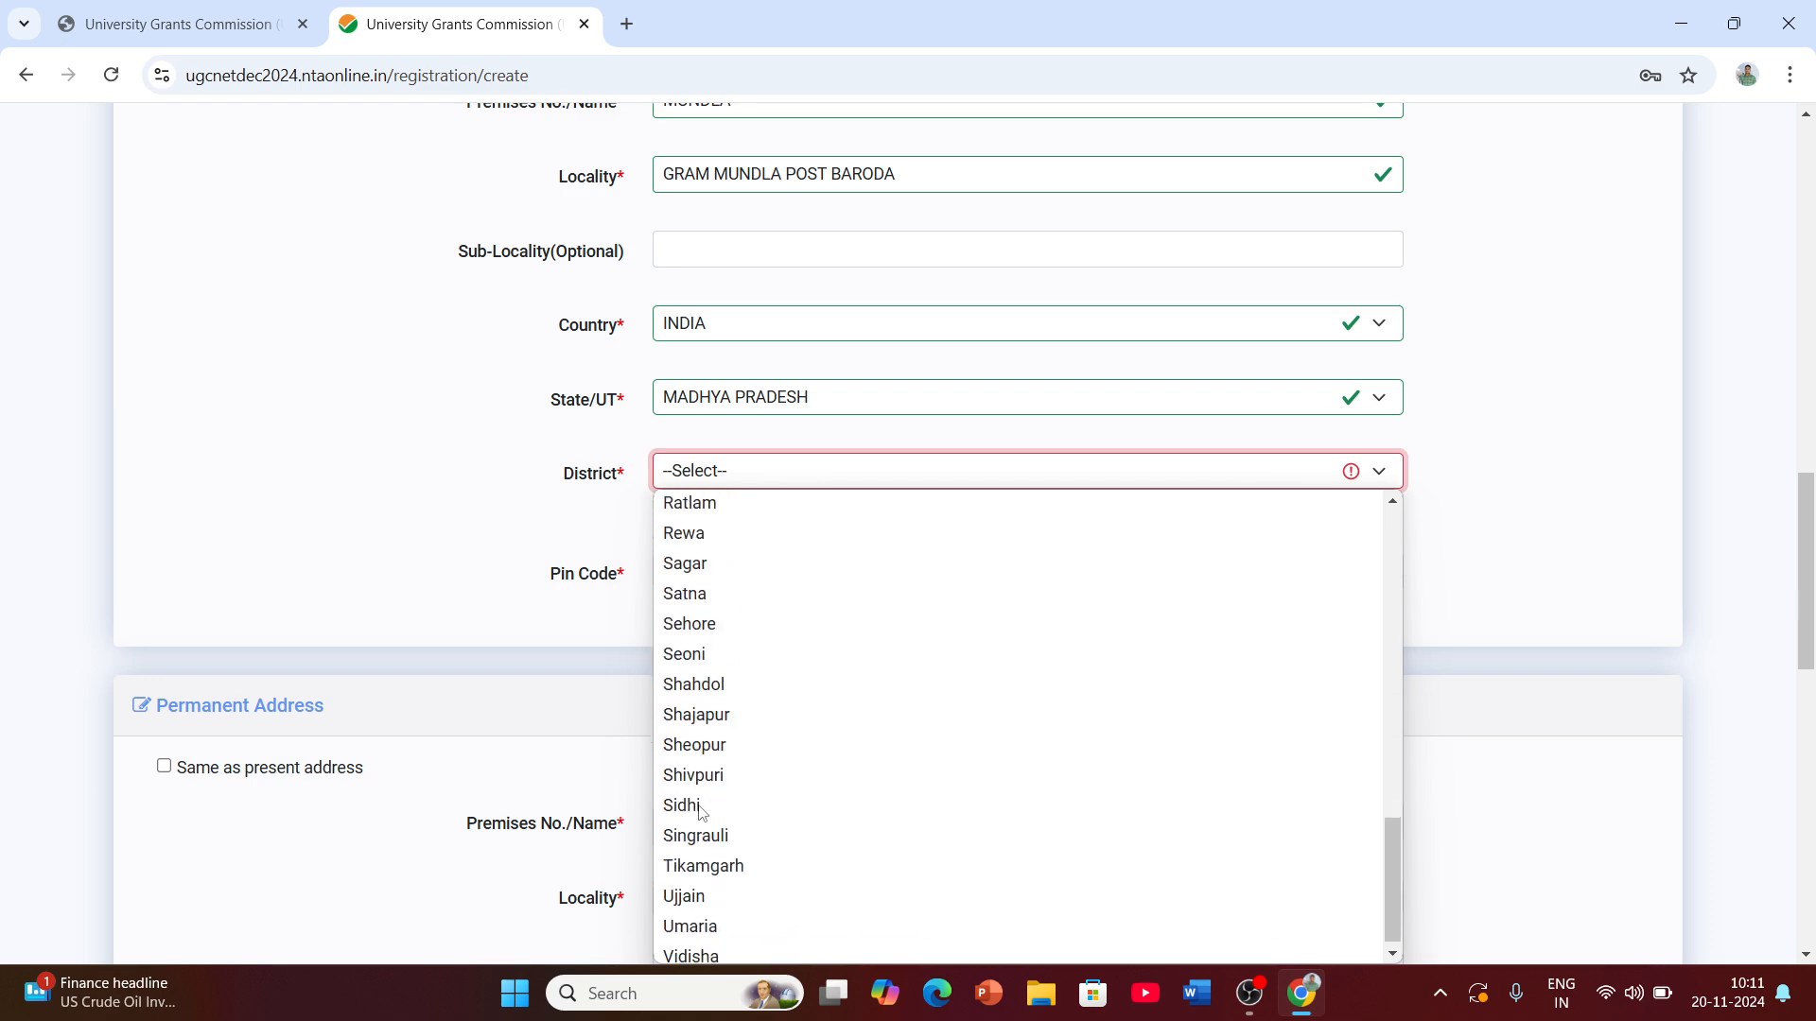
{"action": "left_click", "coordinate": [705, 745]}
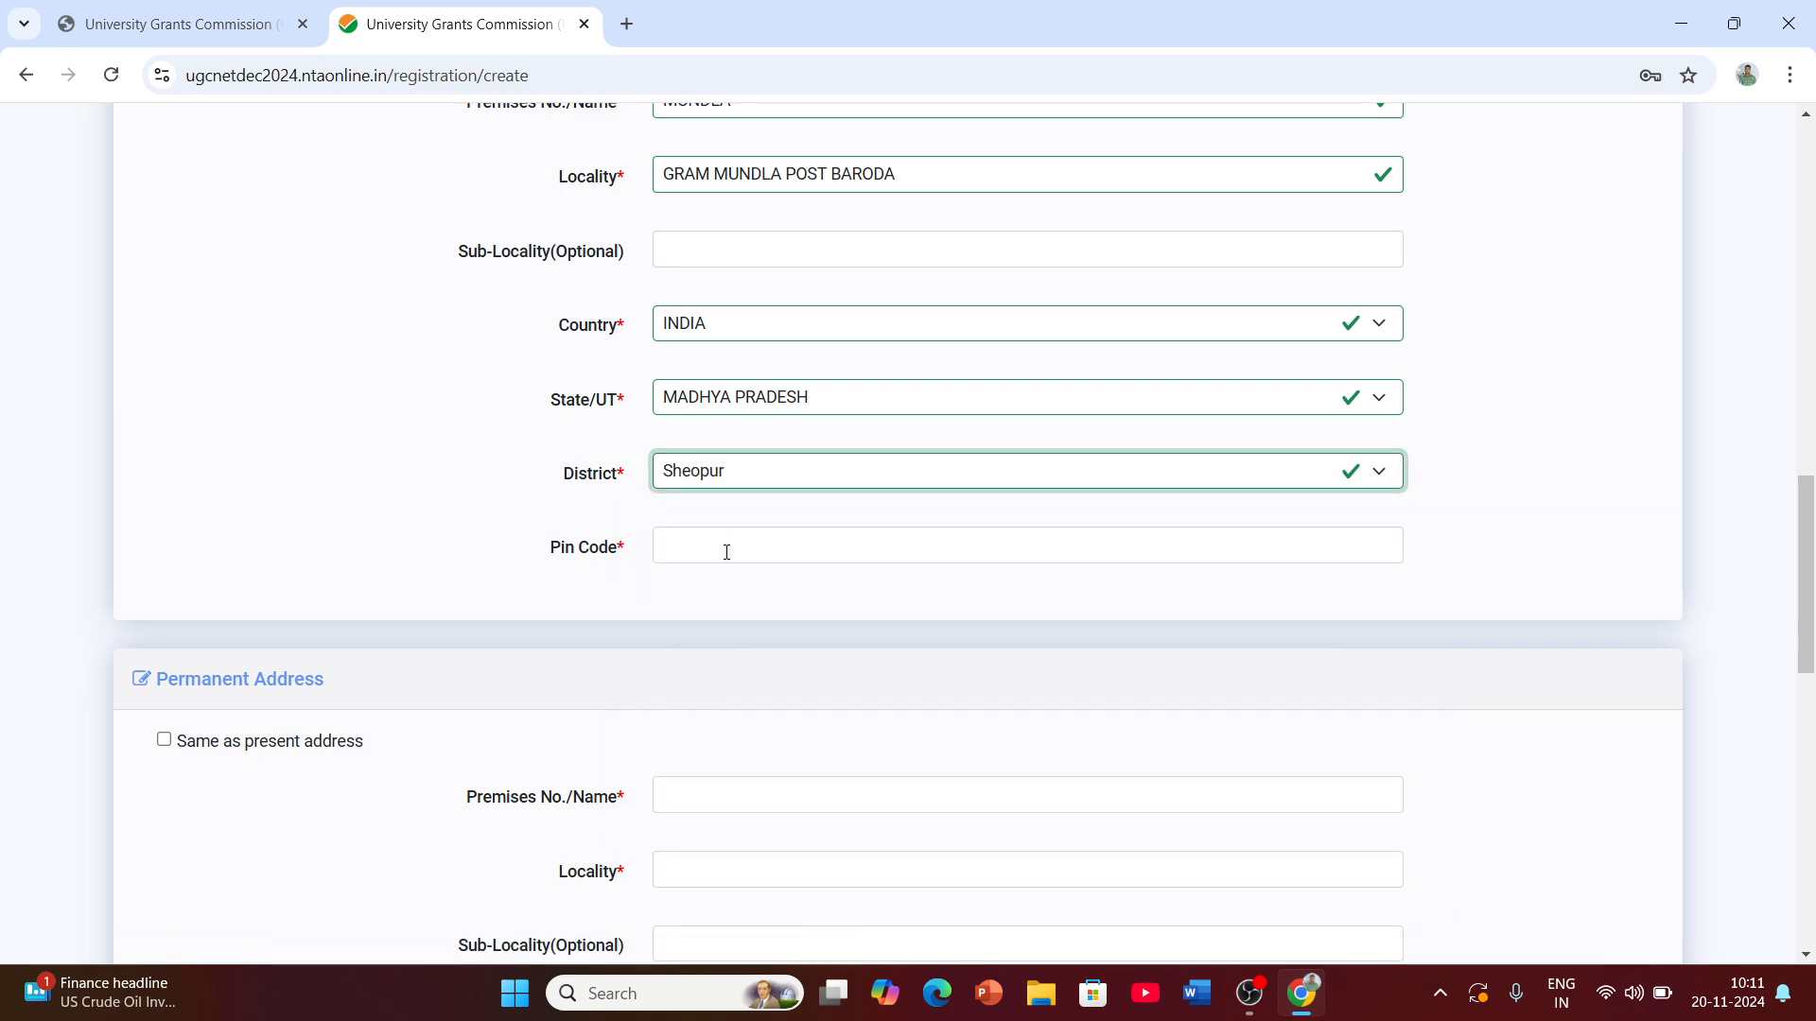
Step: Fill the pin code from the suggestion and mark the permanent address same as present
{"action": "left_click", "coordinate": [725, 553]}
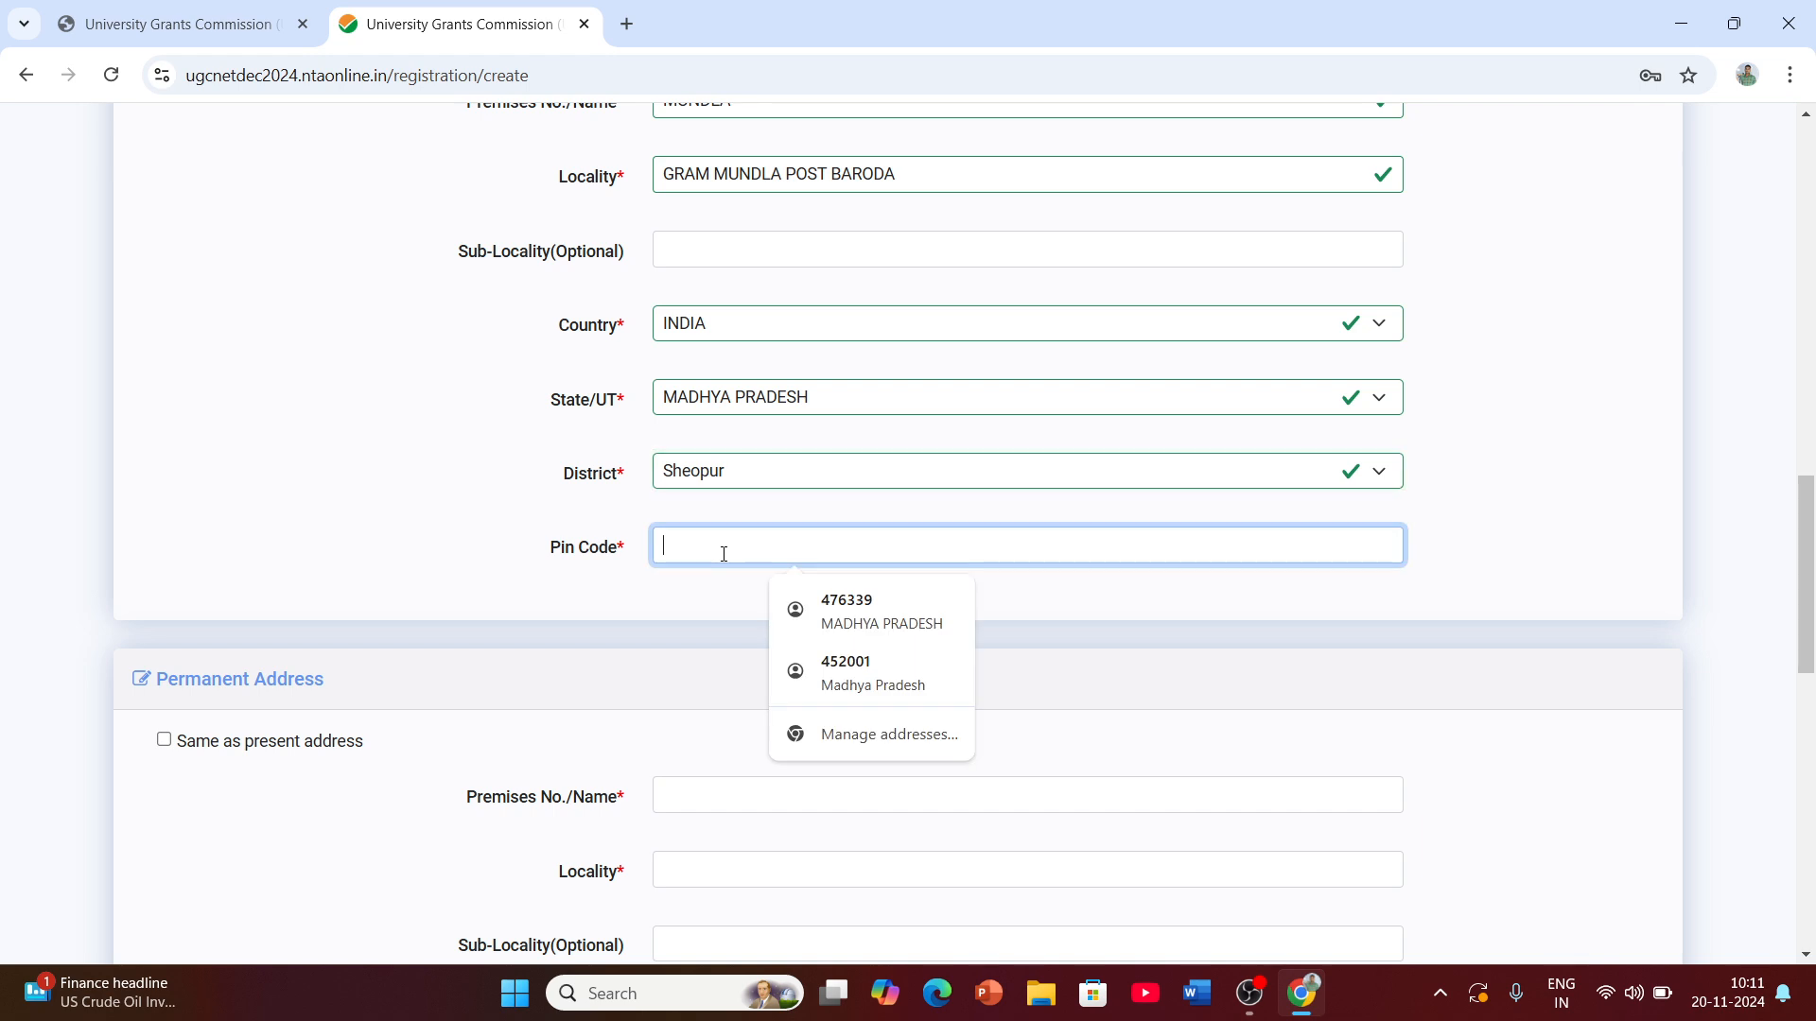
{"action": "left_click", "coordinate": [899, 621]}
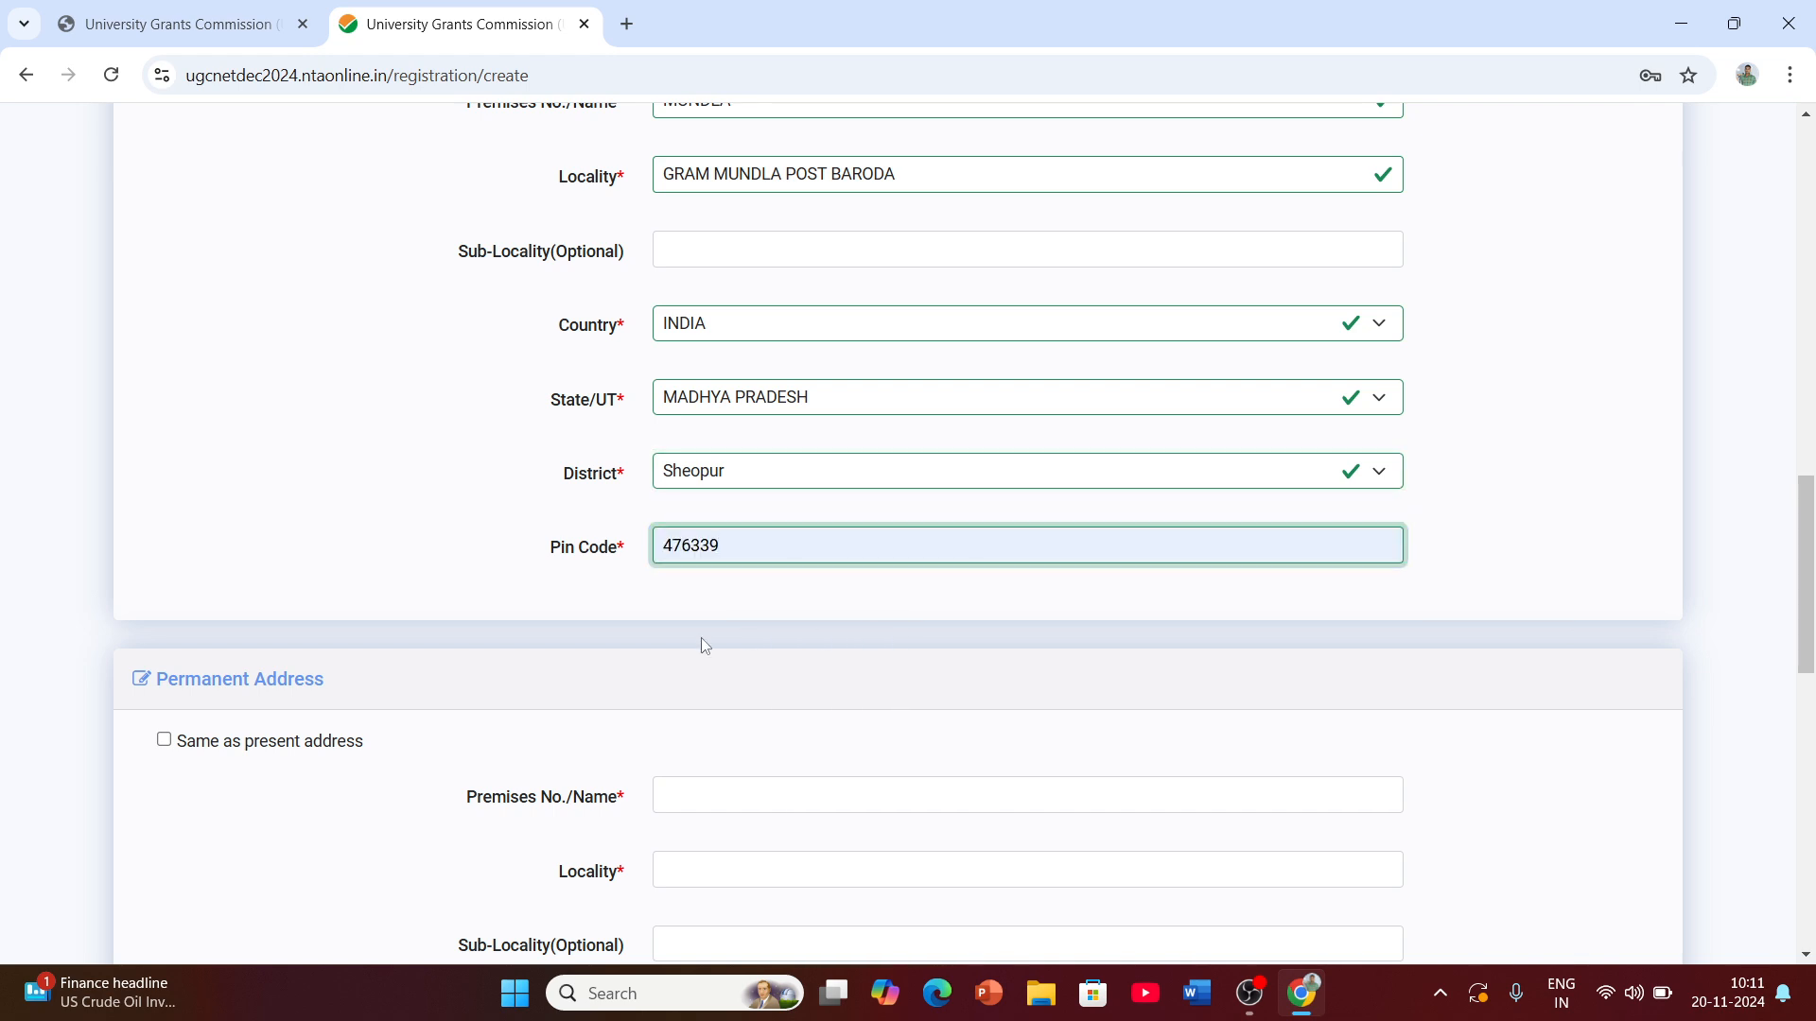
{"action": "scroll", "coordinate": [701, 638], "scroll_direction": "down", "scroll_amount": 5}
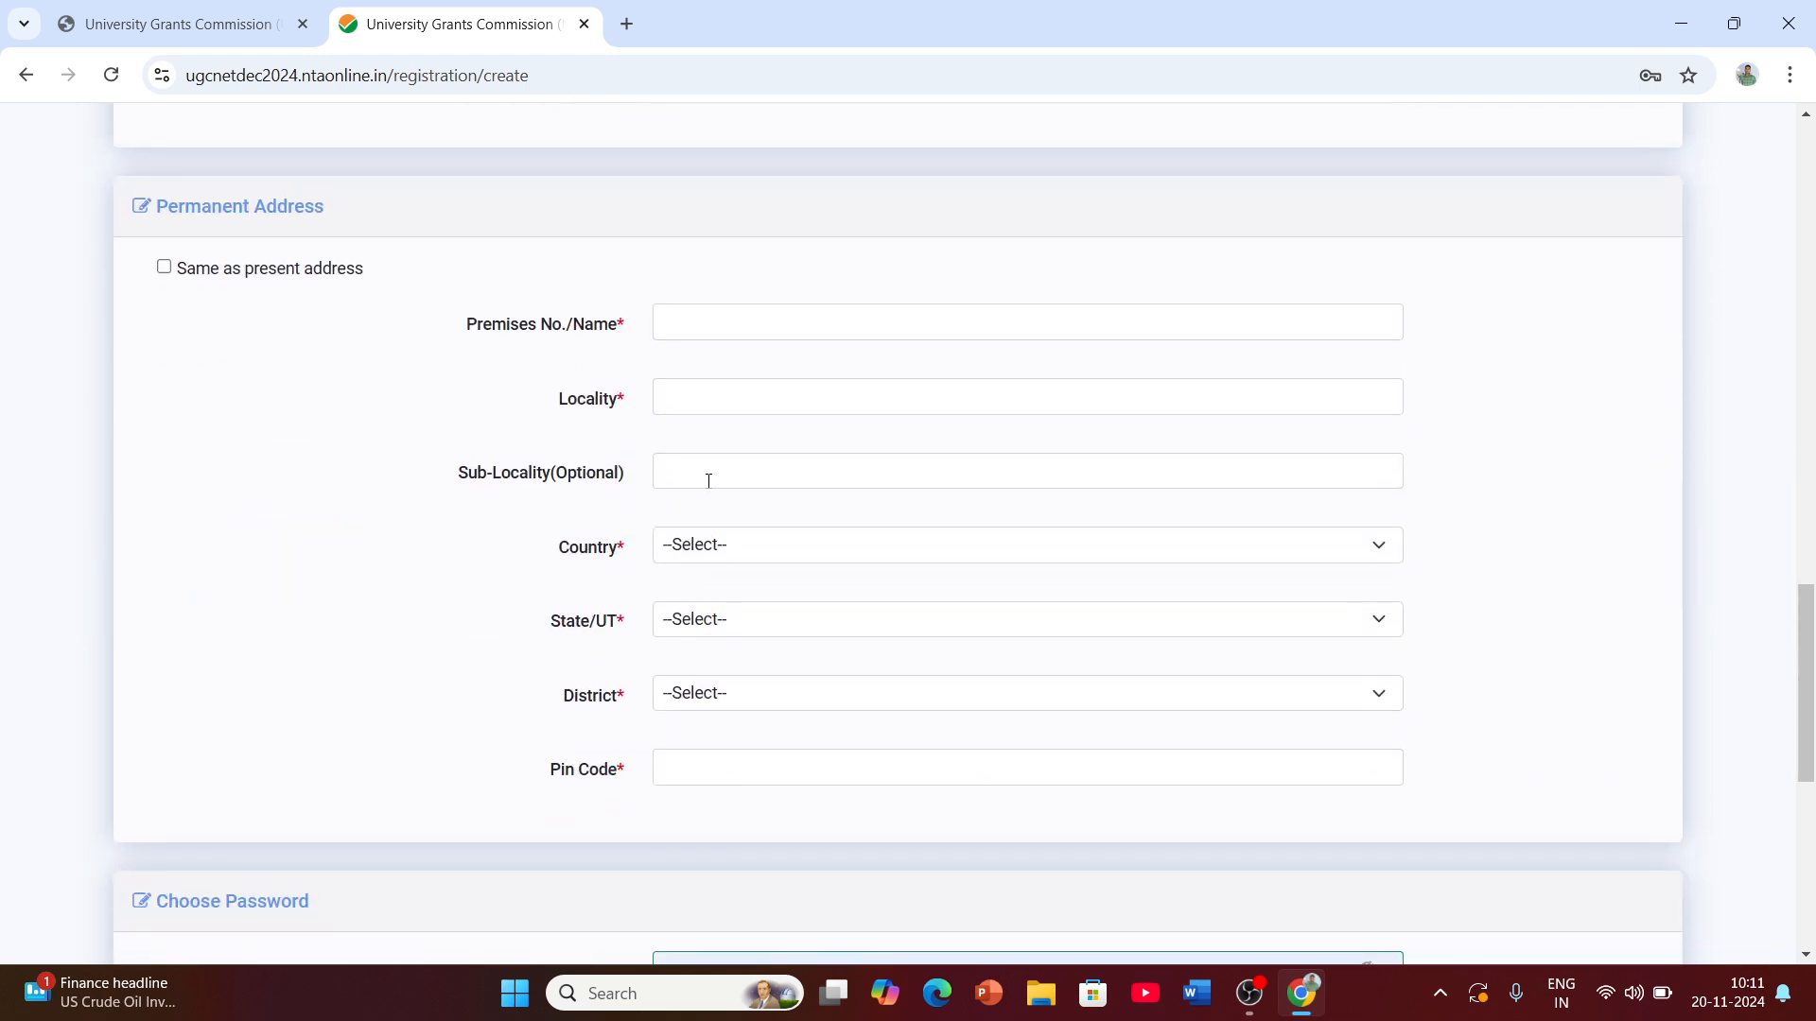
{"action": "left_click", "coordinate": [164, 267]}
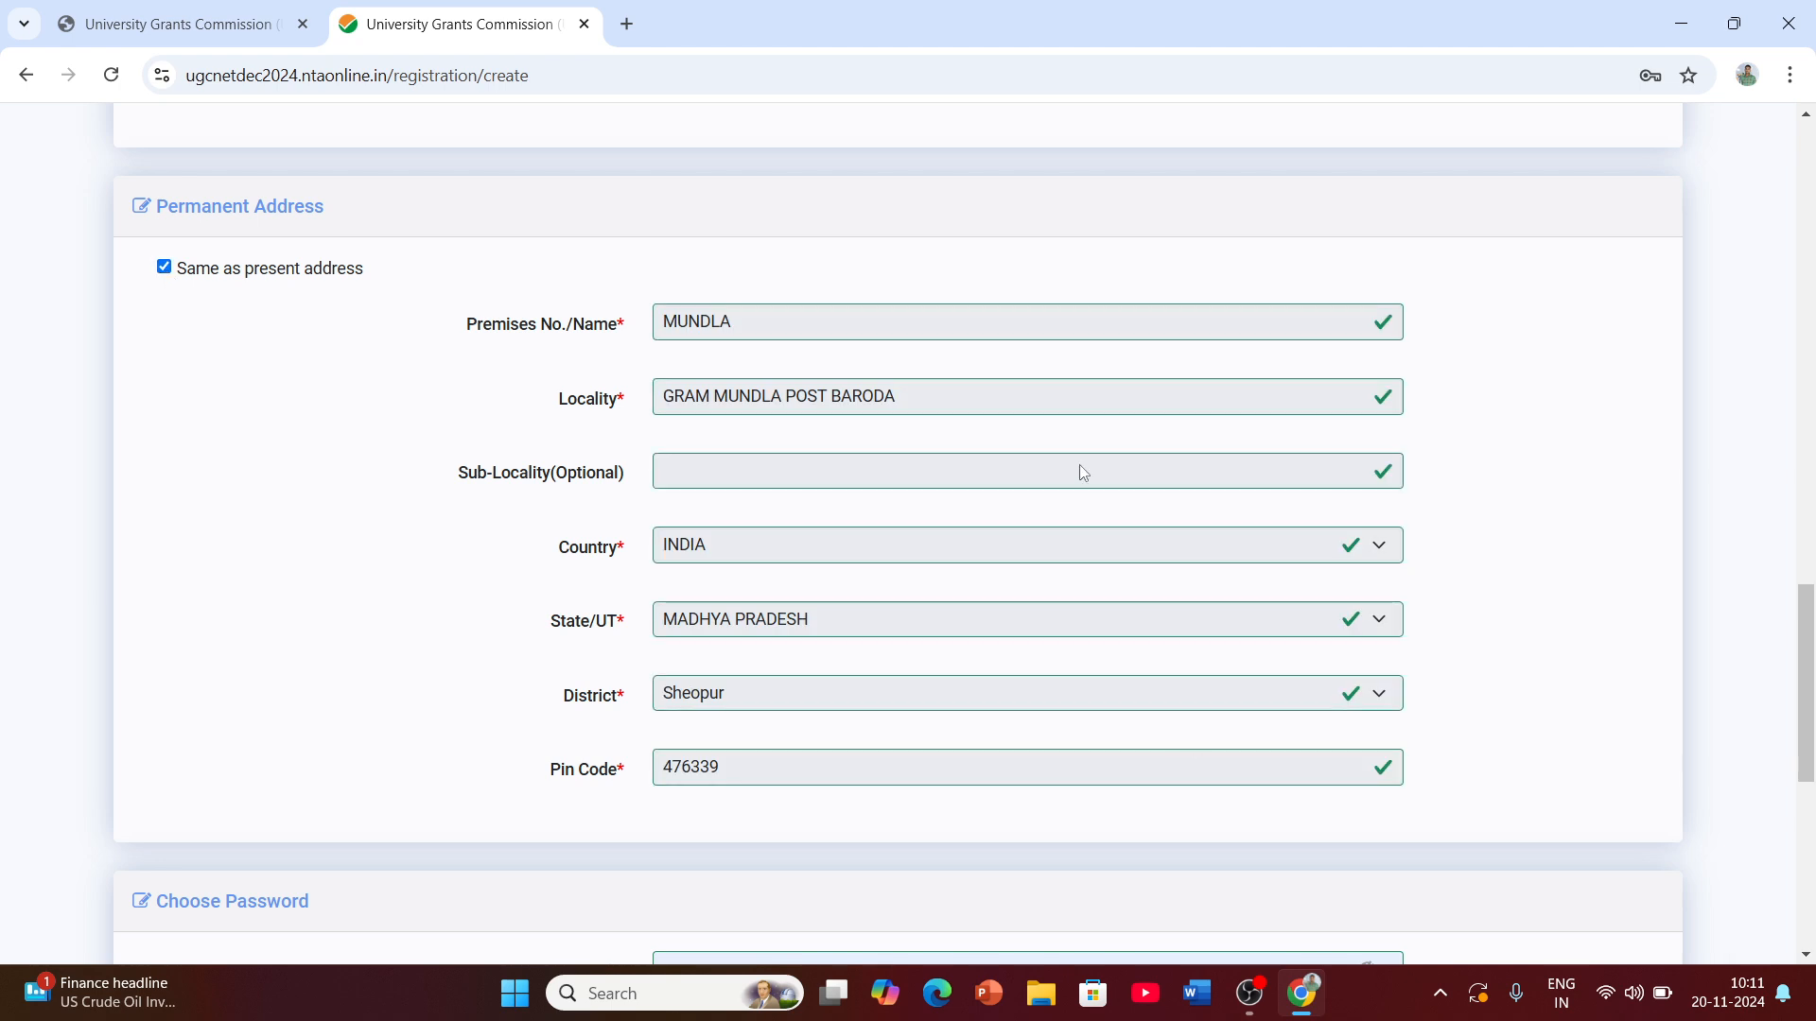
{"action": "scroll", "coordinate": [993, 532], "scroll_direction": "down", "scroll_amount": 7}
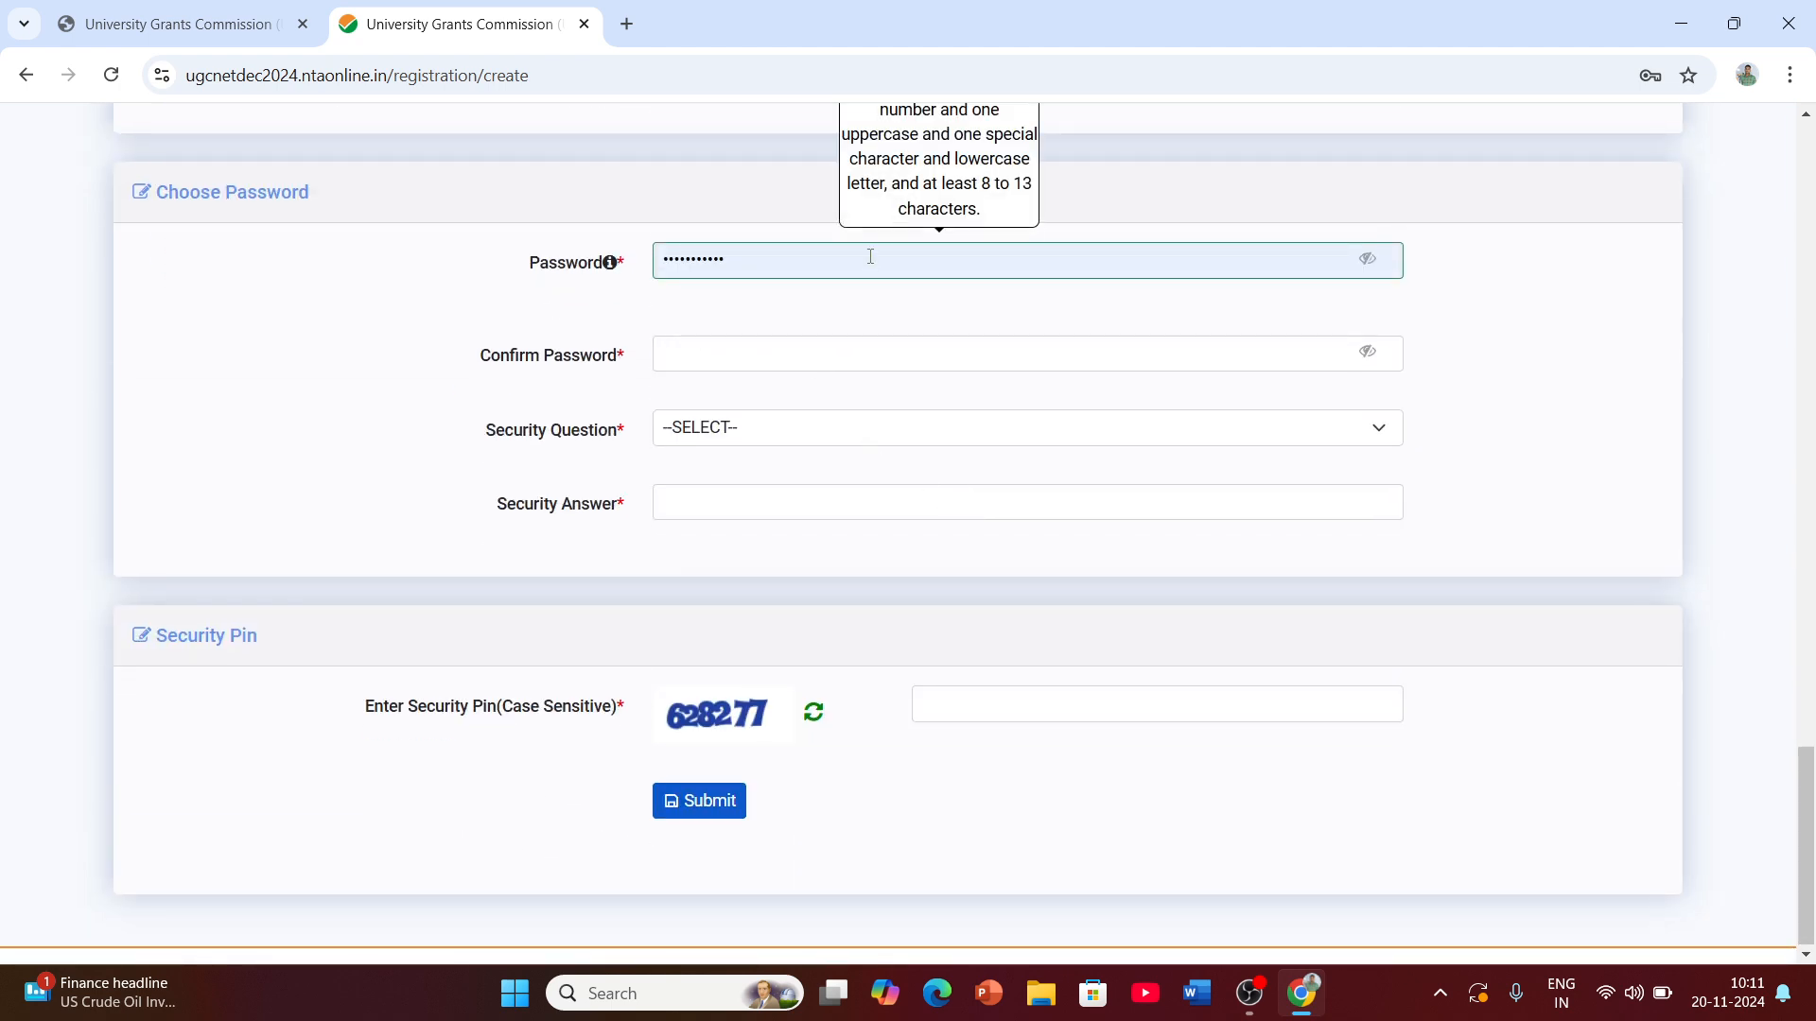
Step: Replace the password with a new one and type it again in Confirm Password
{"action": "left_click", "coordinate": [867, 257]}
{"action": "key", "text": "BackSpace"}
{"action": "key", "text": "BackSpace"}
{"action": "key", "text": "BackSpace"}
{"action": "key", "text": "BackSpace"}
{"action": "key", "text": "BackSpace"}
{"action": "key", "text": "BackSpace"}
{"action": "key", "text": "BackSpace"}
{"action": "key", "text": "BackSpace"}
{"action": "key", "text": "BackSpace"}
{"action": "key", "text": "BackSpace"}
{"action": "key", "text": "BackSpace"}
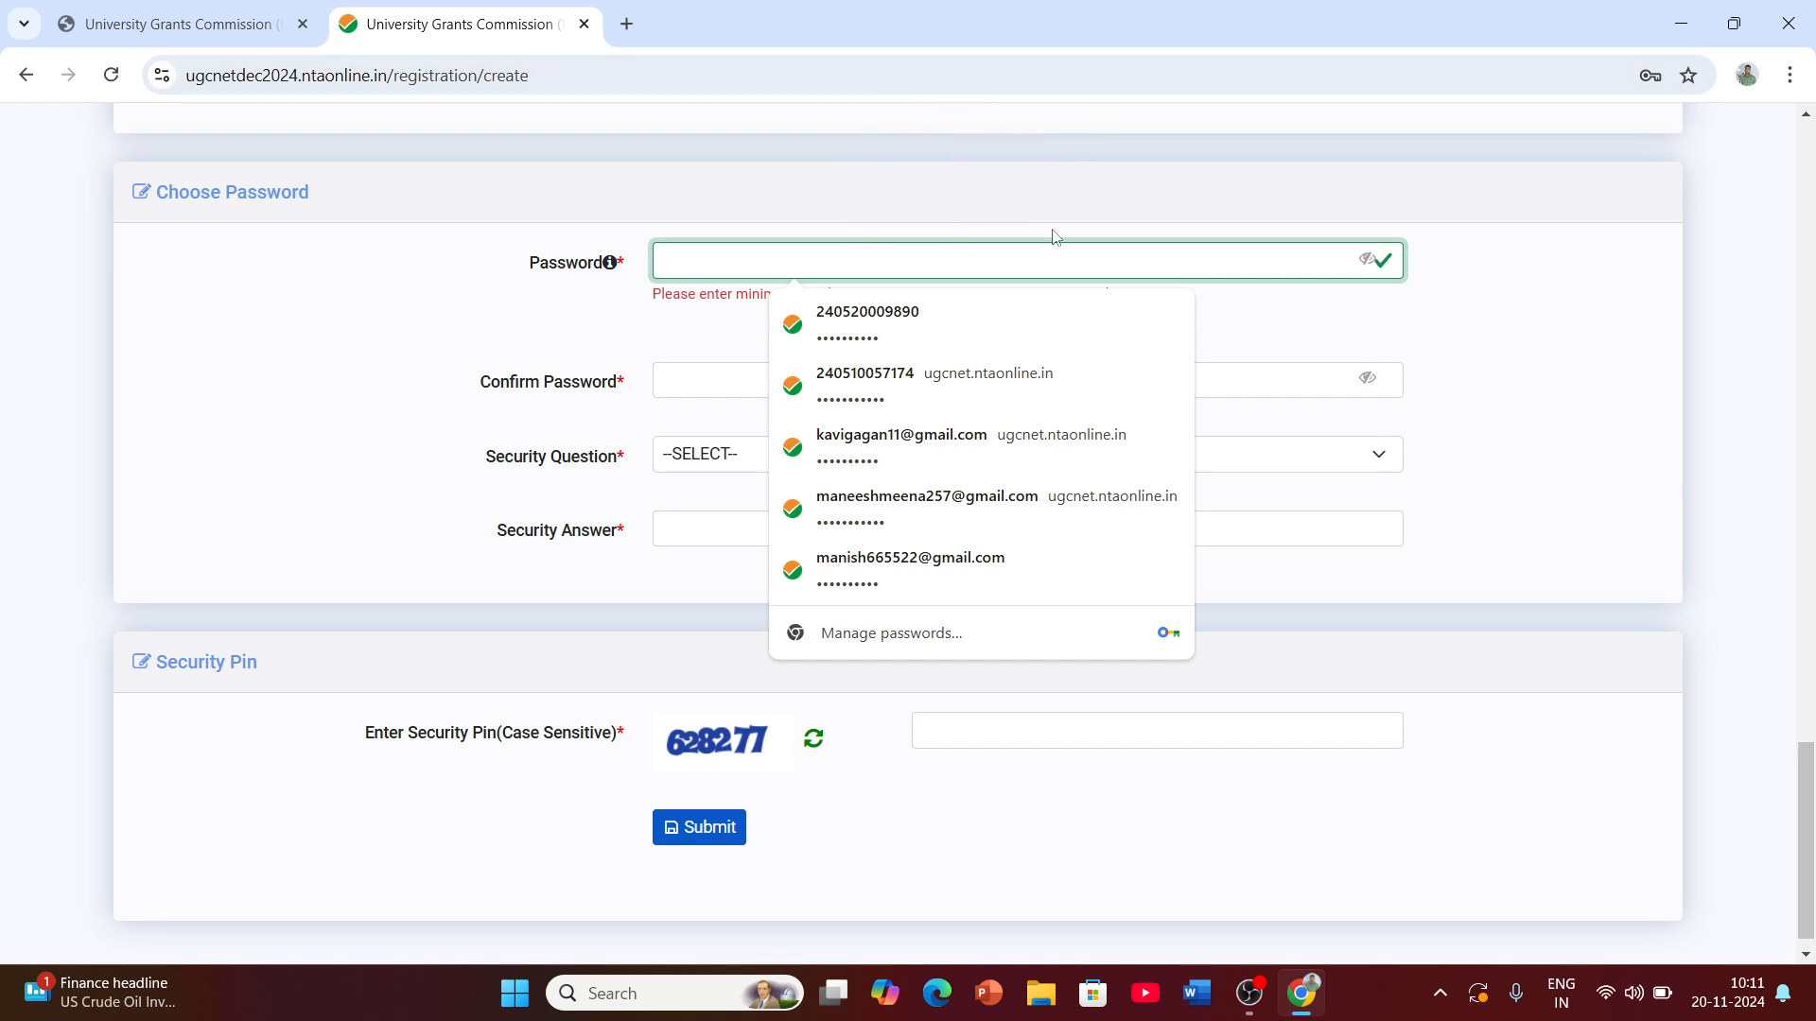
{"action": "scroll", "coordinate": [709, 274], "scroll_direction": "up", "scroll_amount": 1}
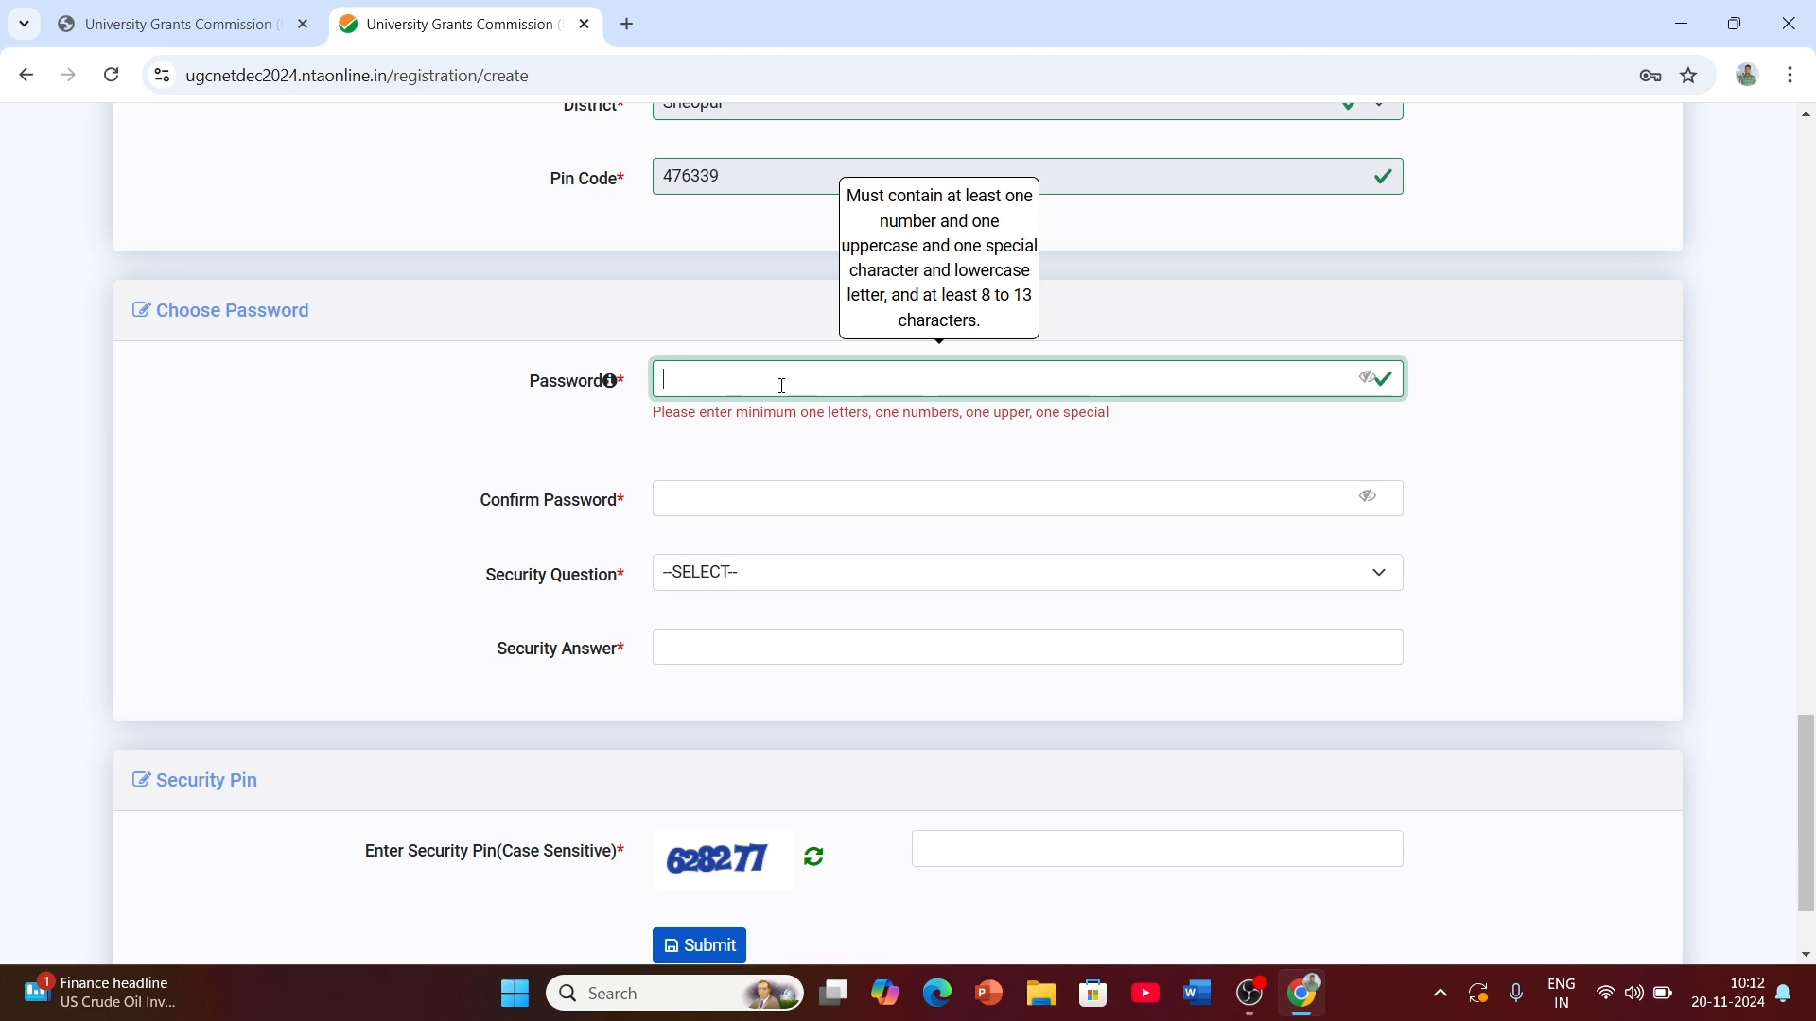
{"action": "type", "text": "A"}
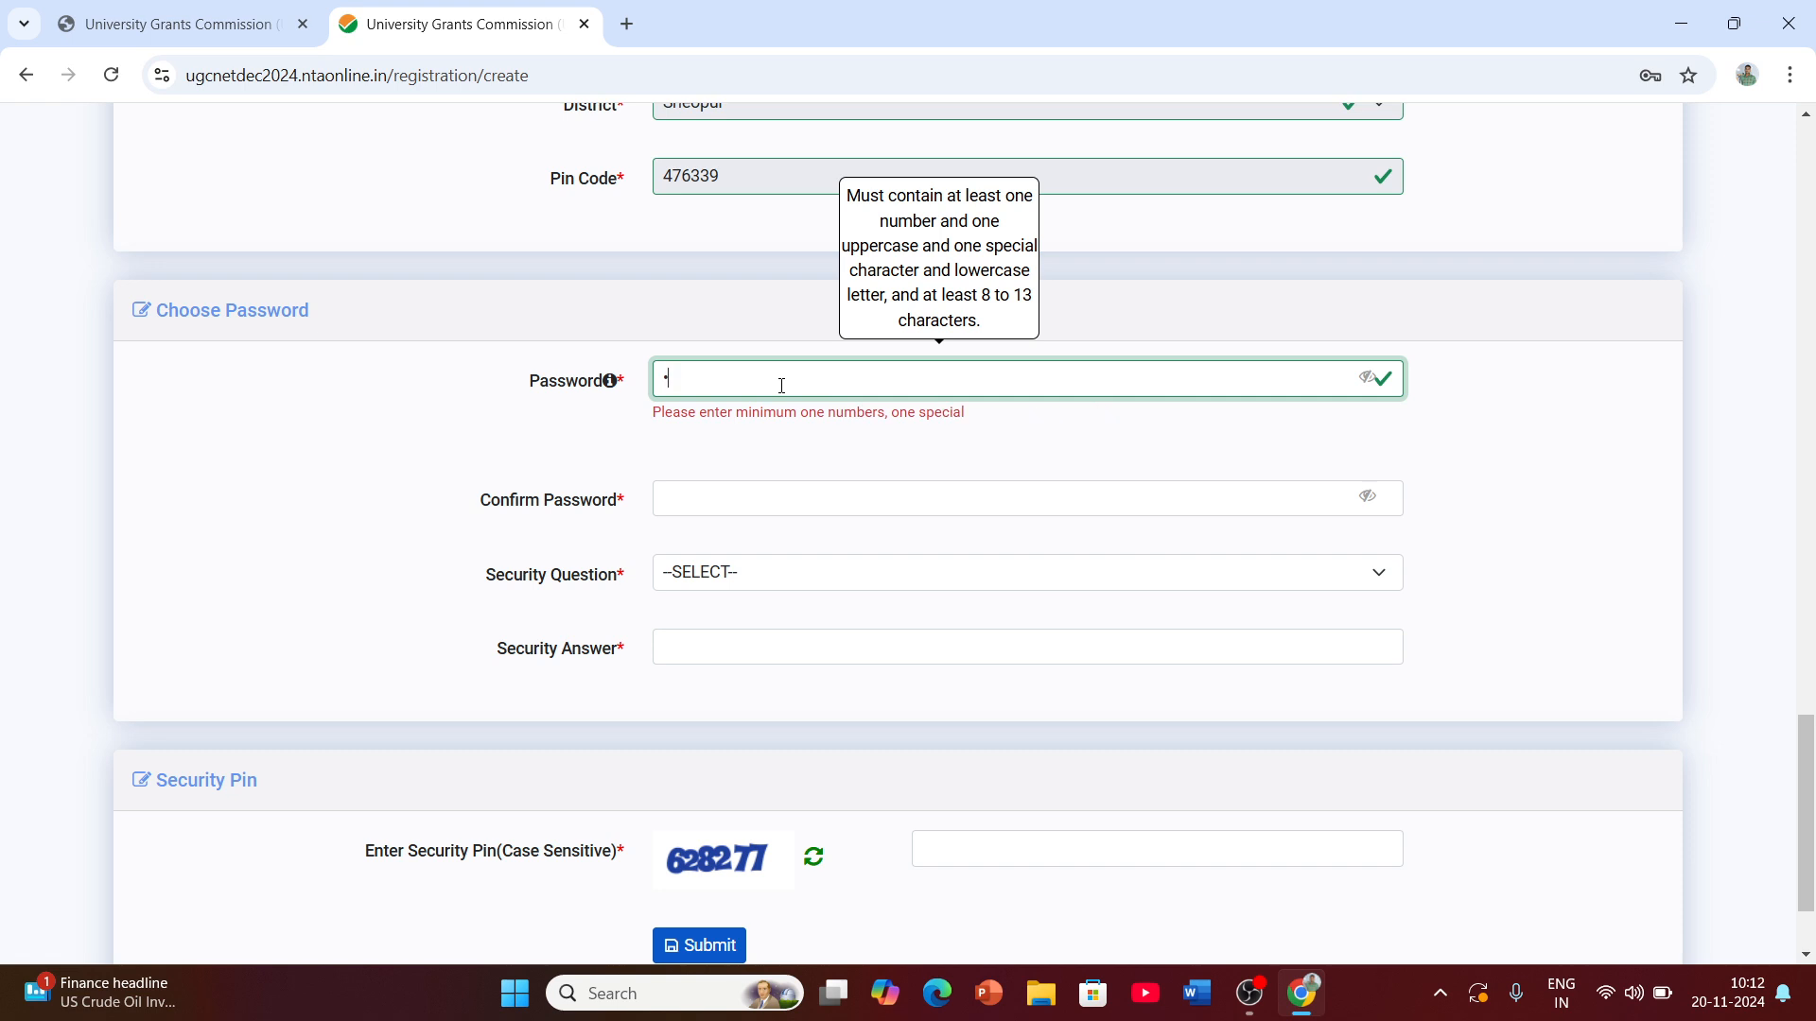
{"action": "type", "text": "•••••@•••"}
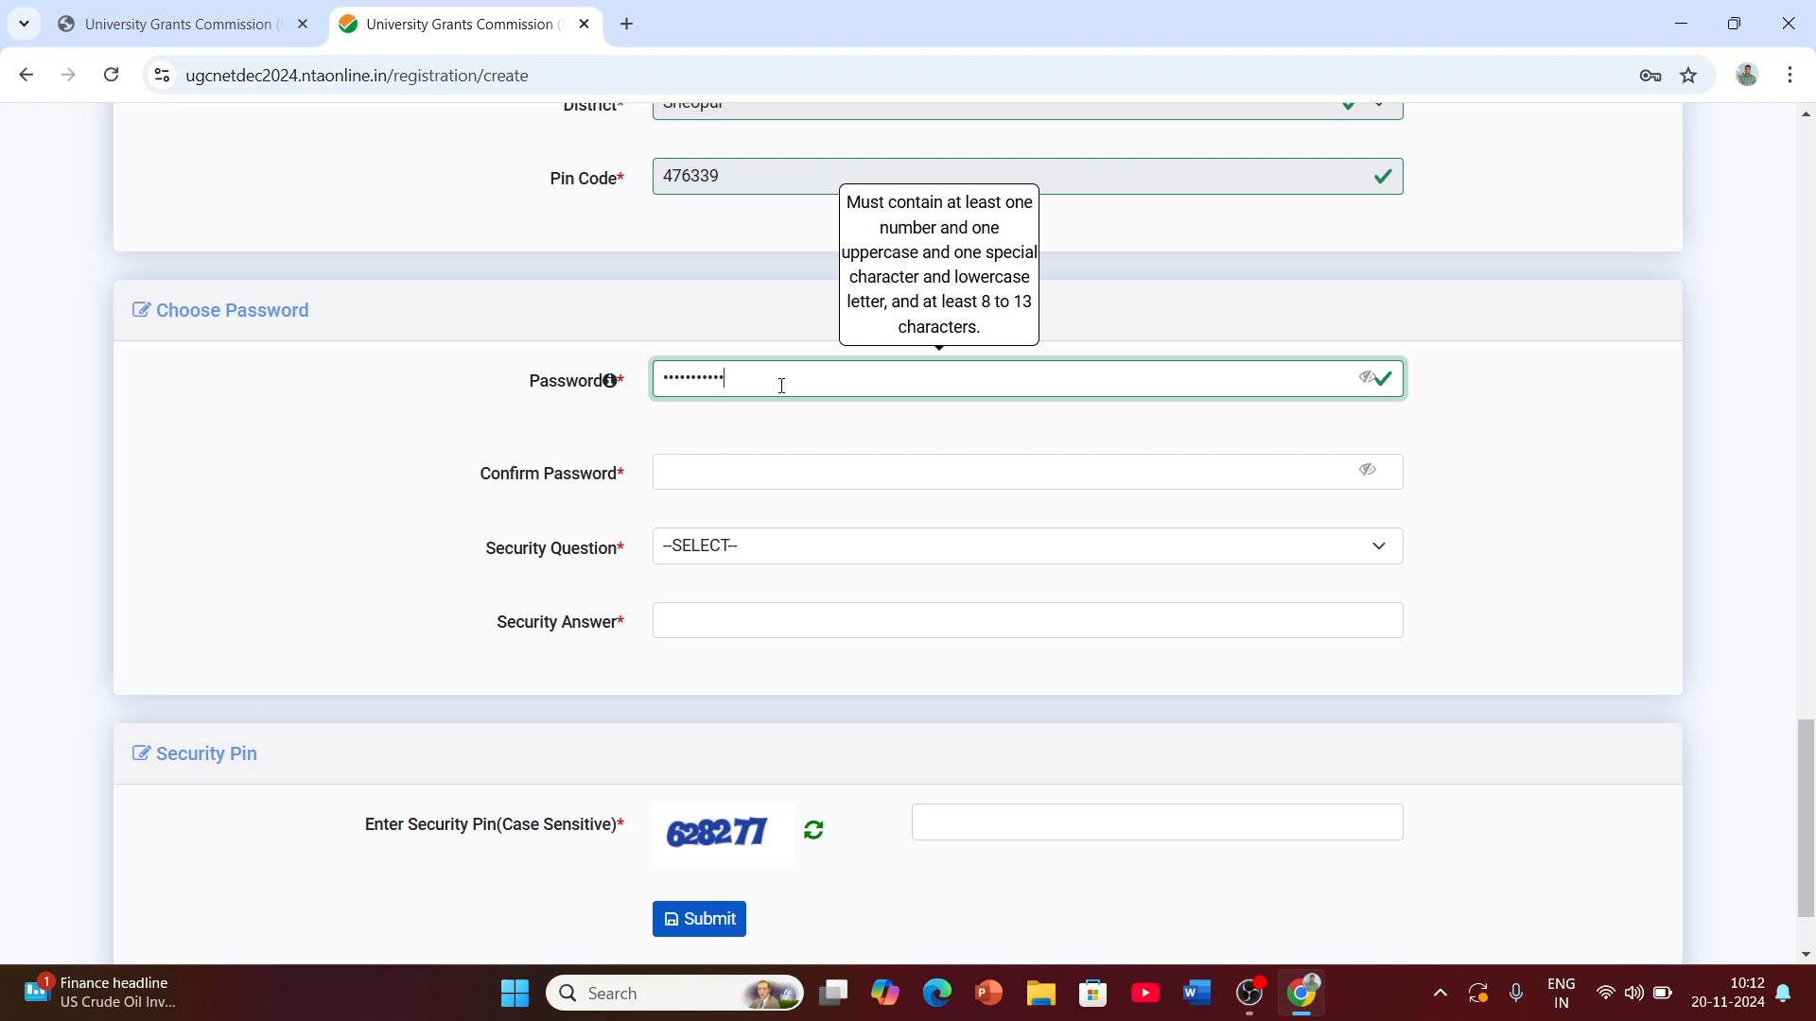
{"action": "left_click", "coordinate": [749, 481]}
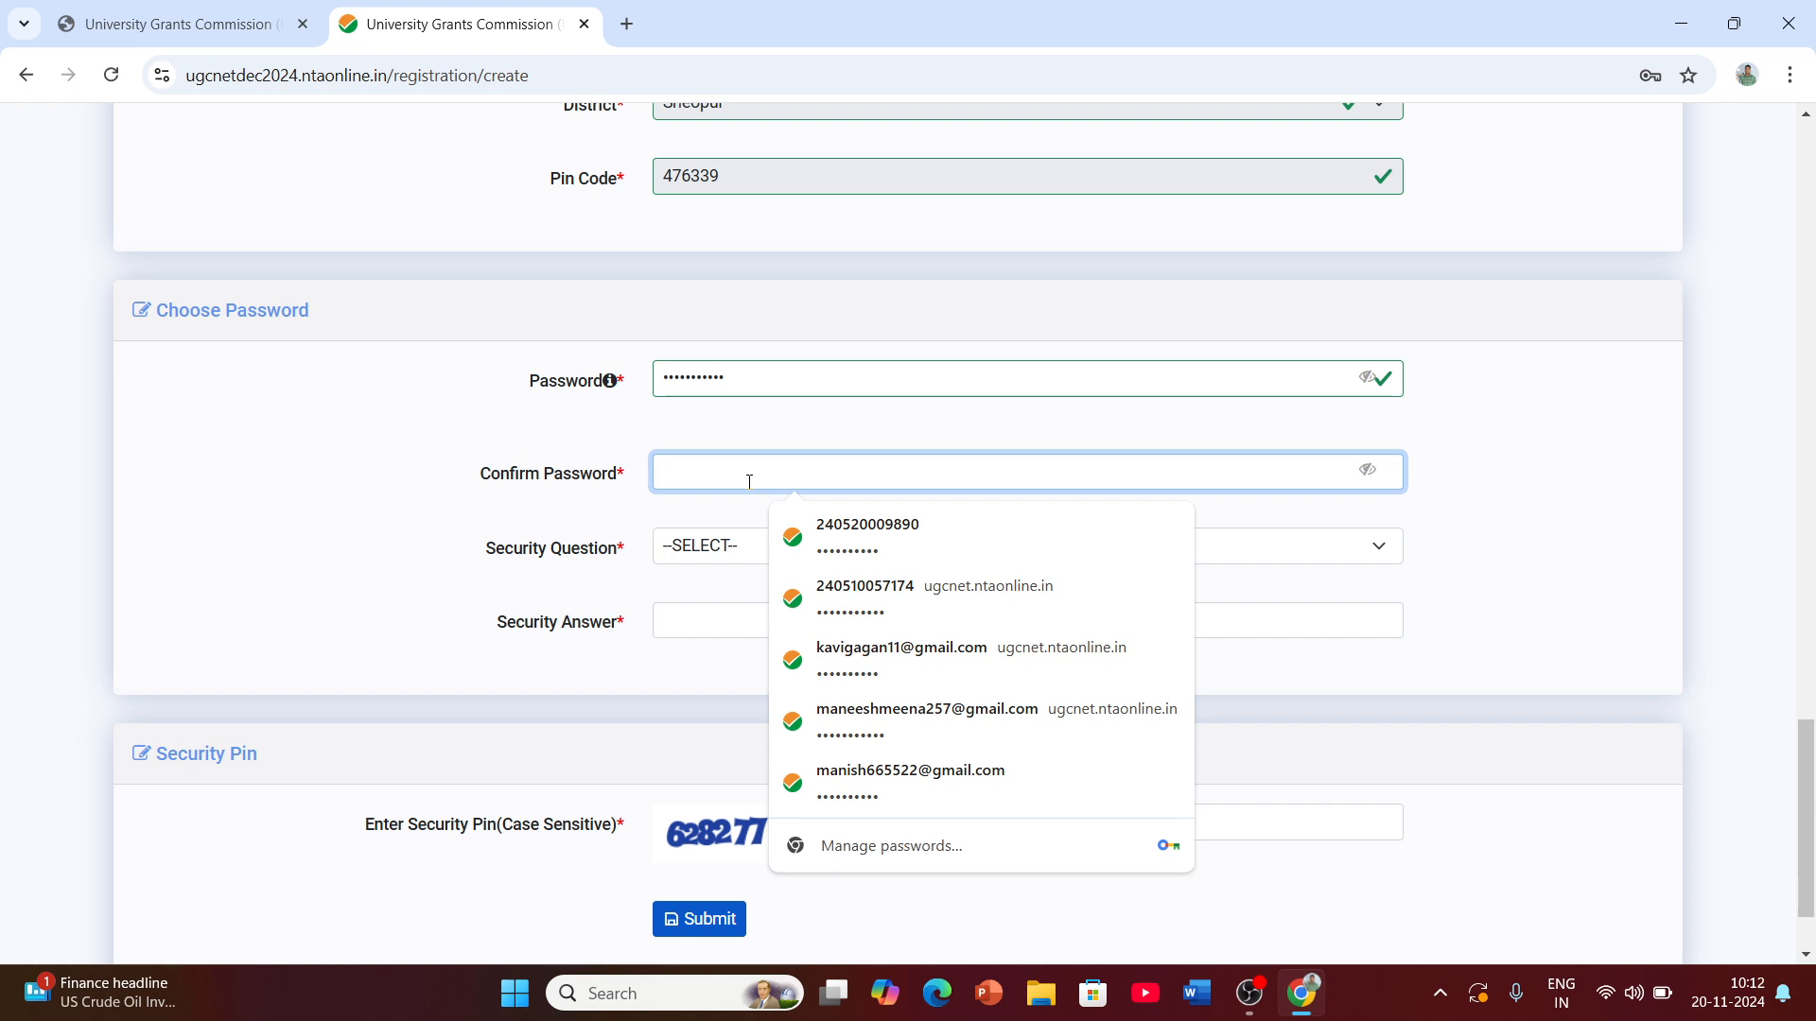
{"action": "type", "text": "•••"}
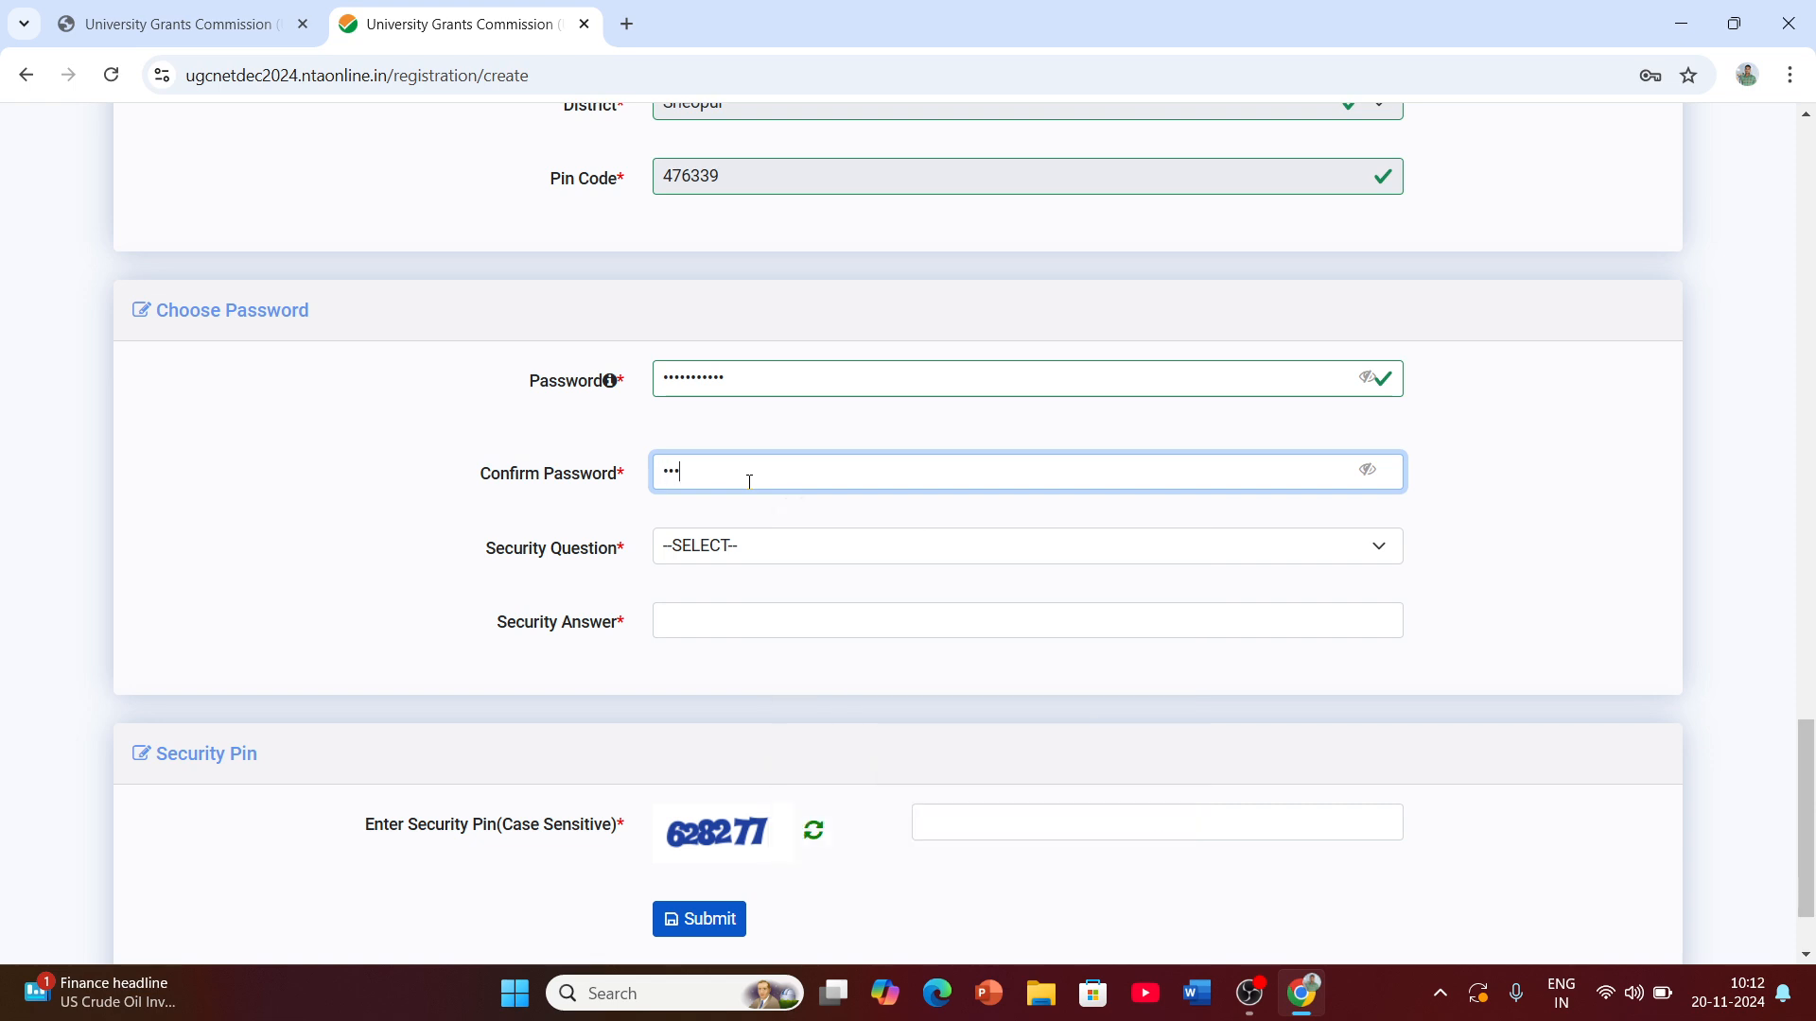
{"action": "type", "text": "•••"}
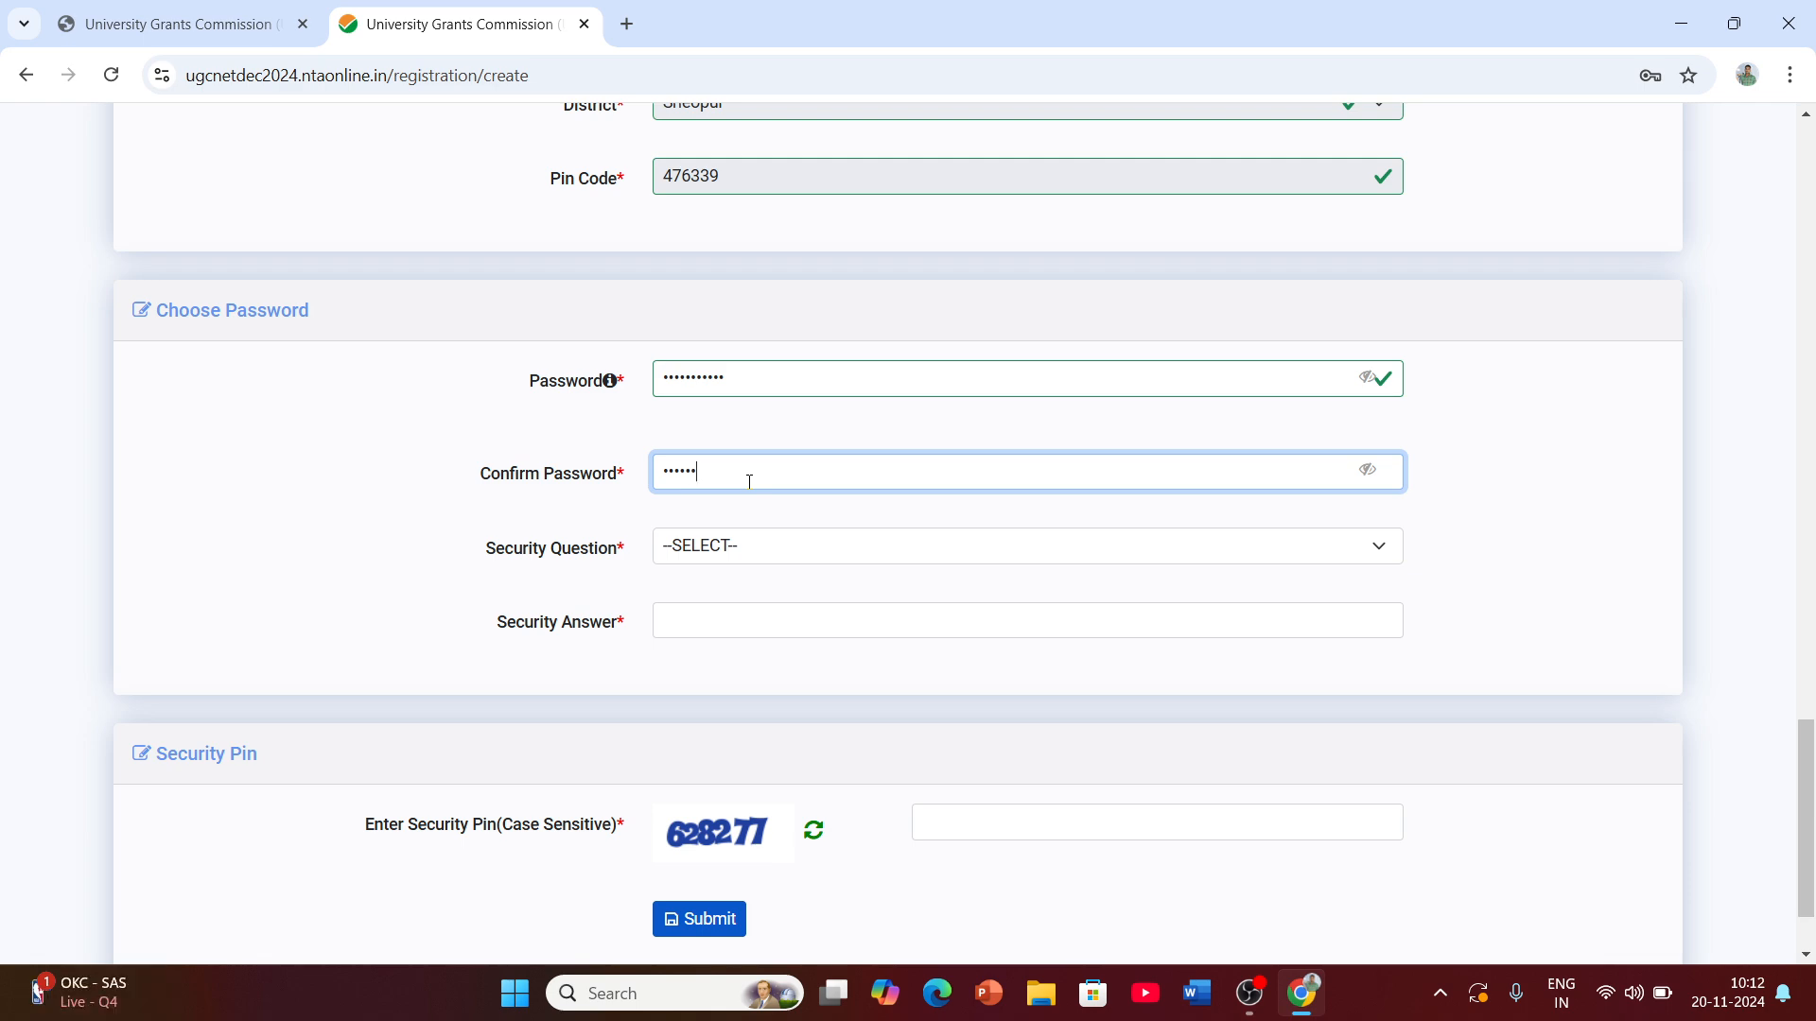
{"action": "type", "text": "•••••"}
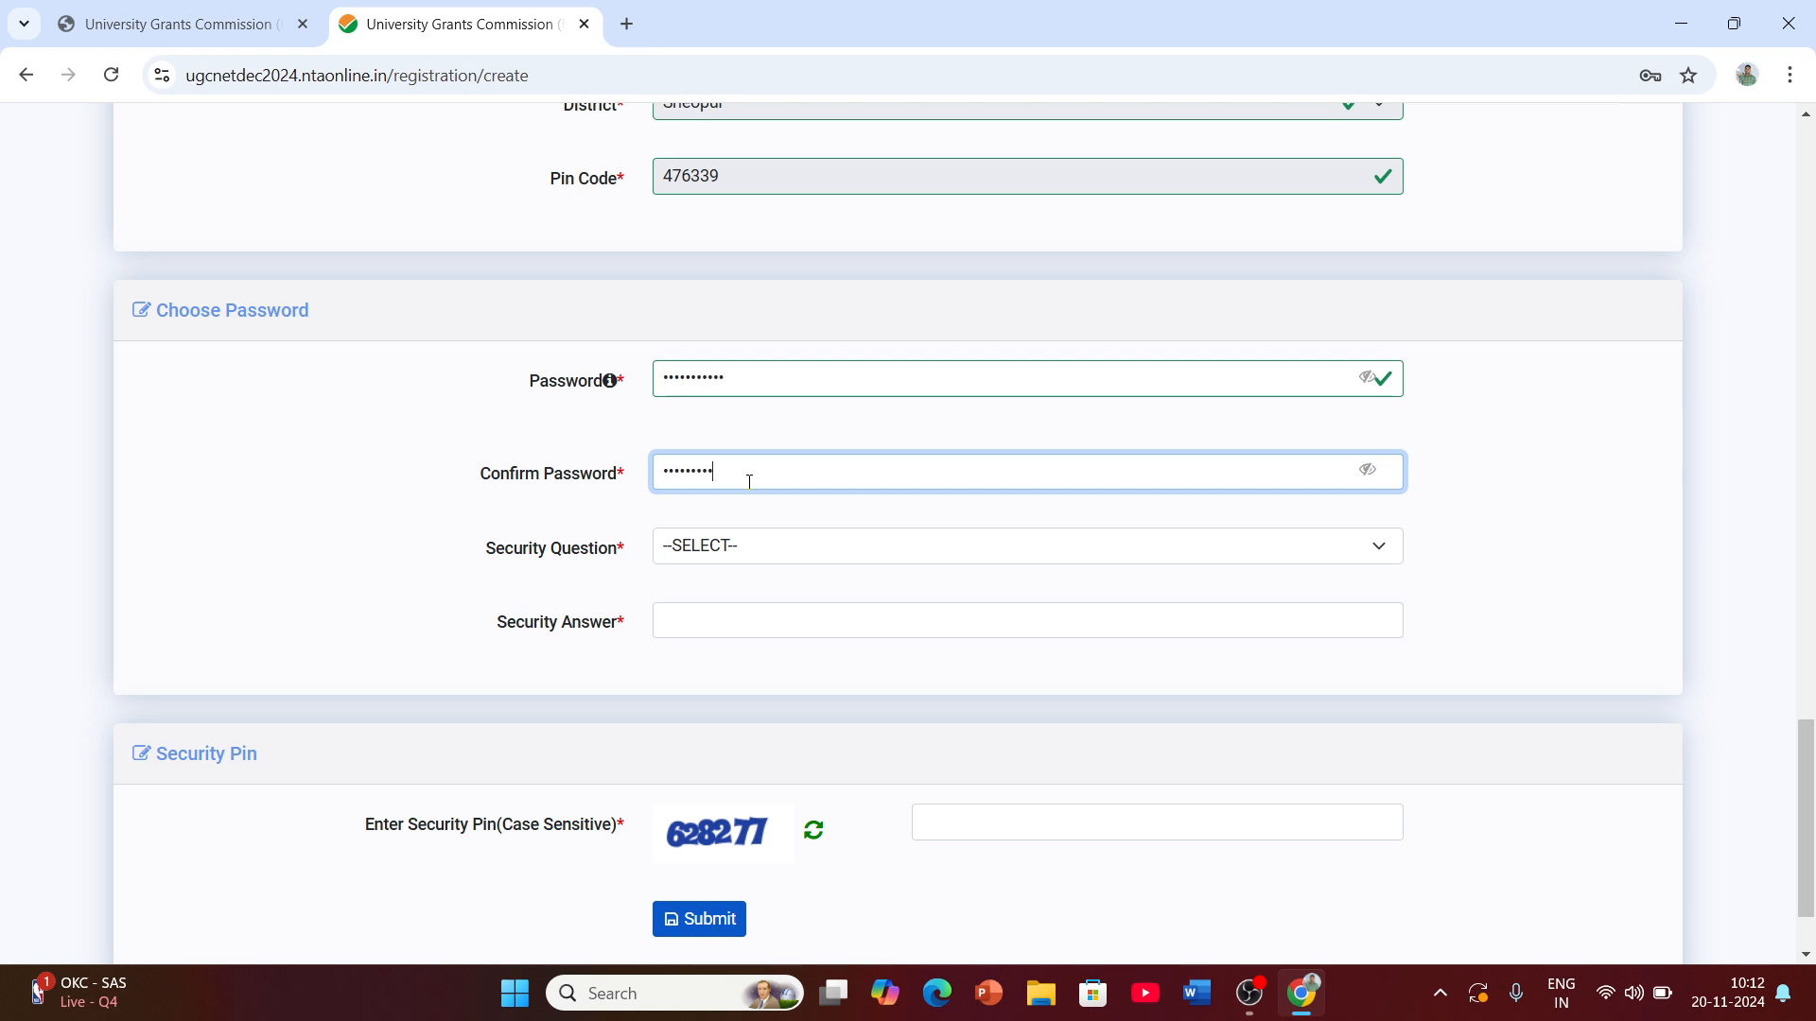
Step: Choose the 'What is your favourite book?' security question, enter its answer and the security pin, then submit
{"action": "left_click", "coordinate": [797, 545]}
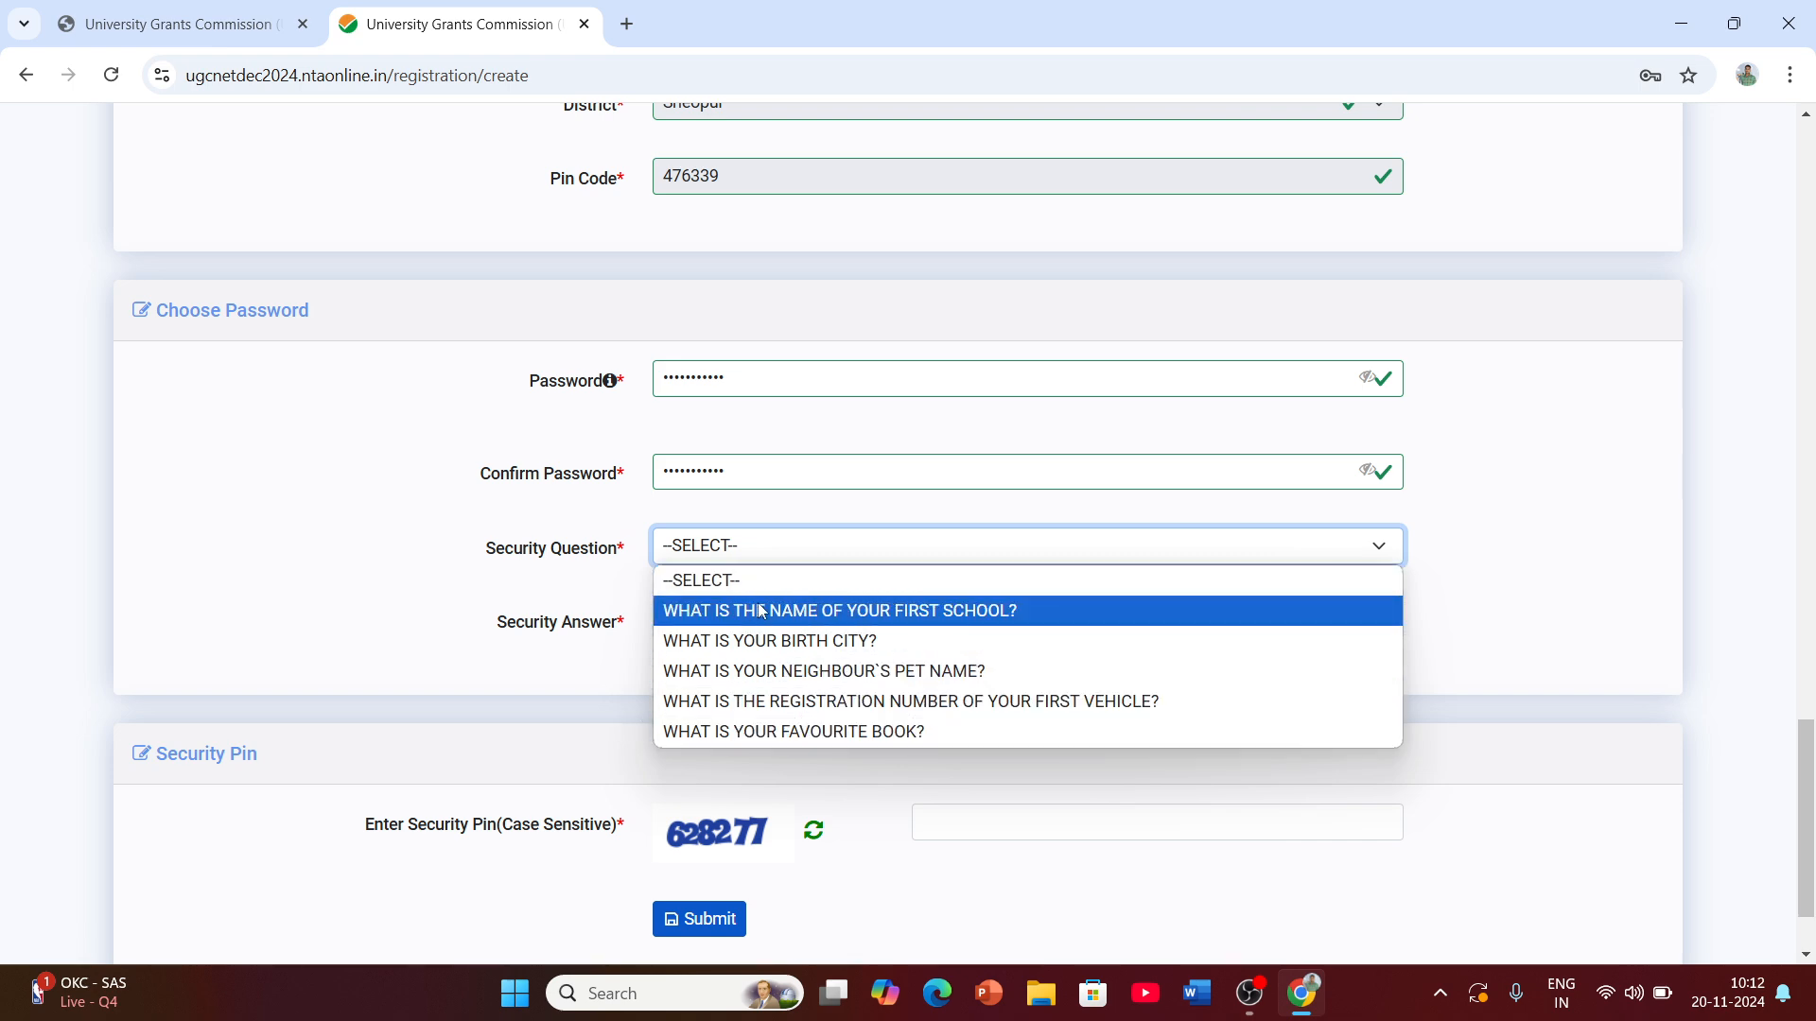
{"action": "left_click", "coordinate": [768, 736]}
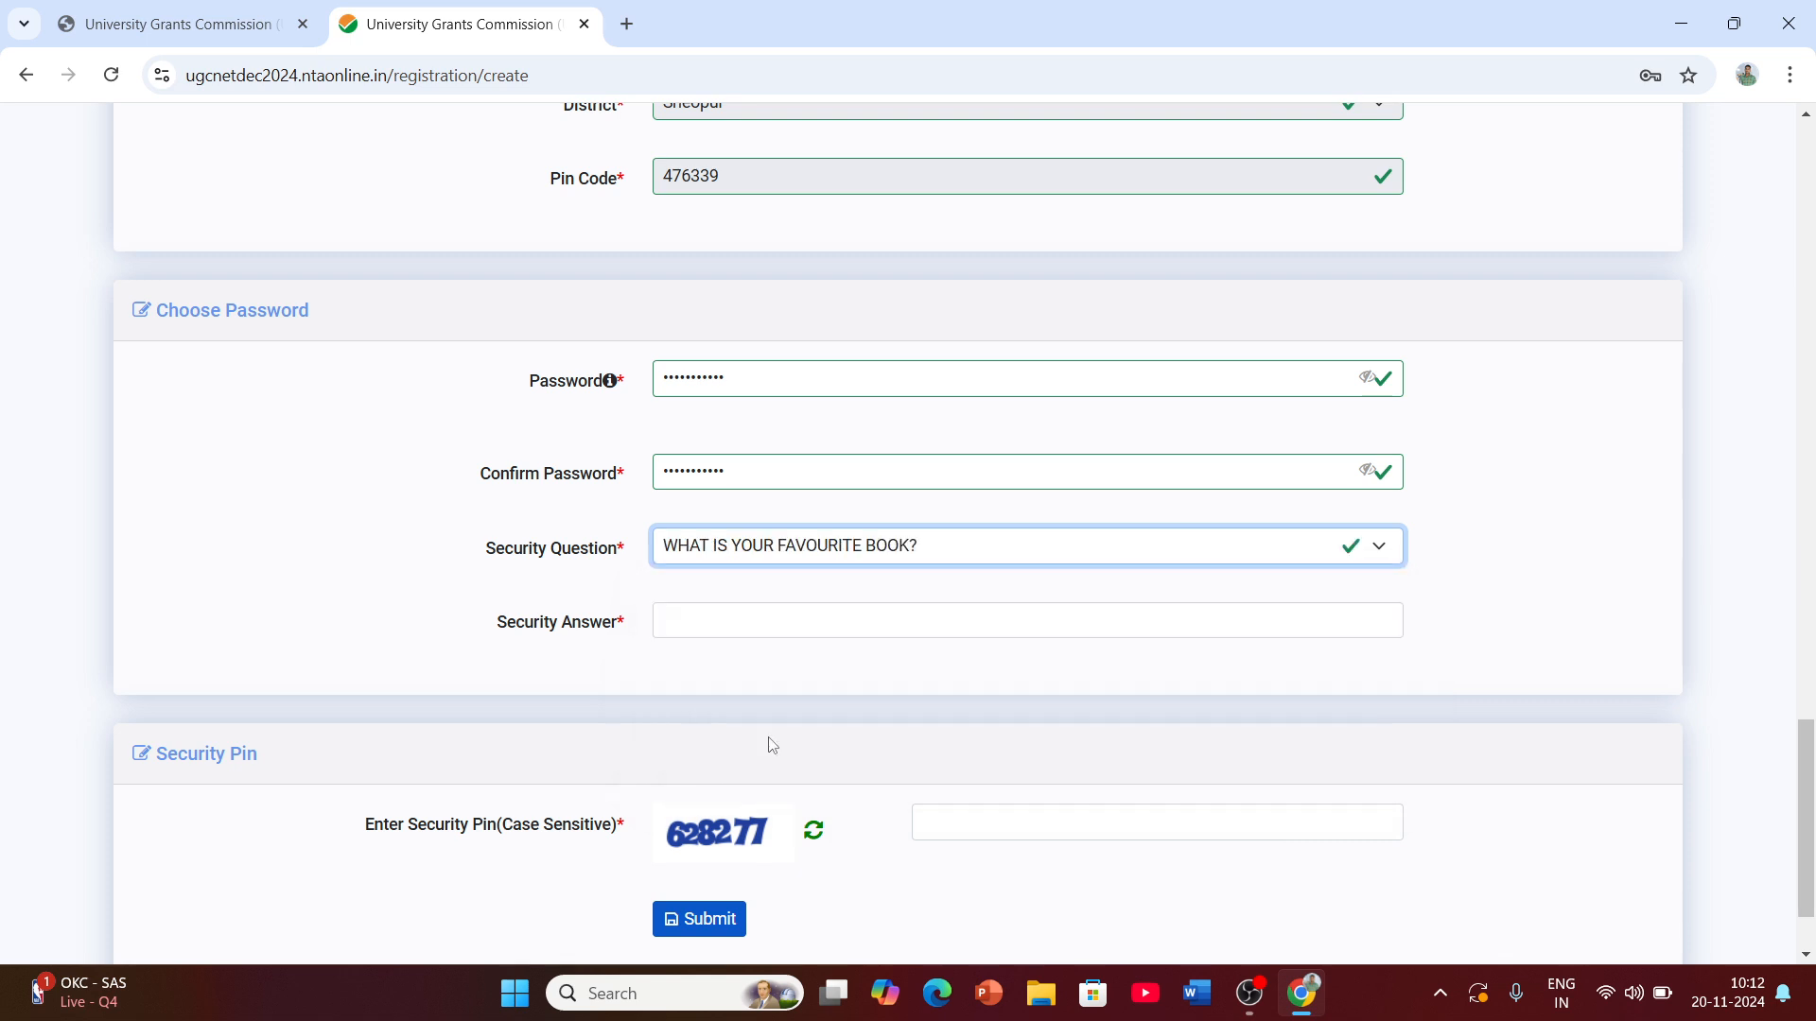
{"action": "left_click", "coordinate": [751, 617]}
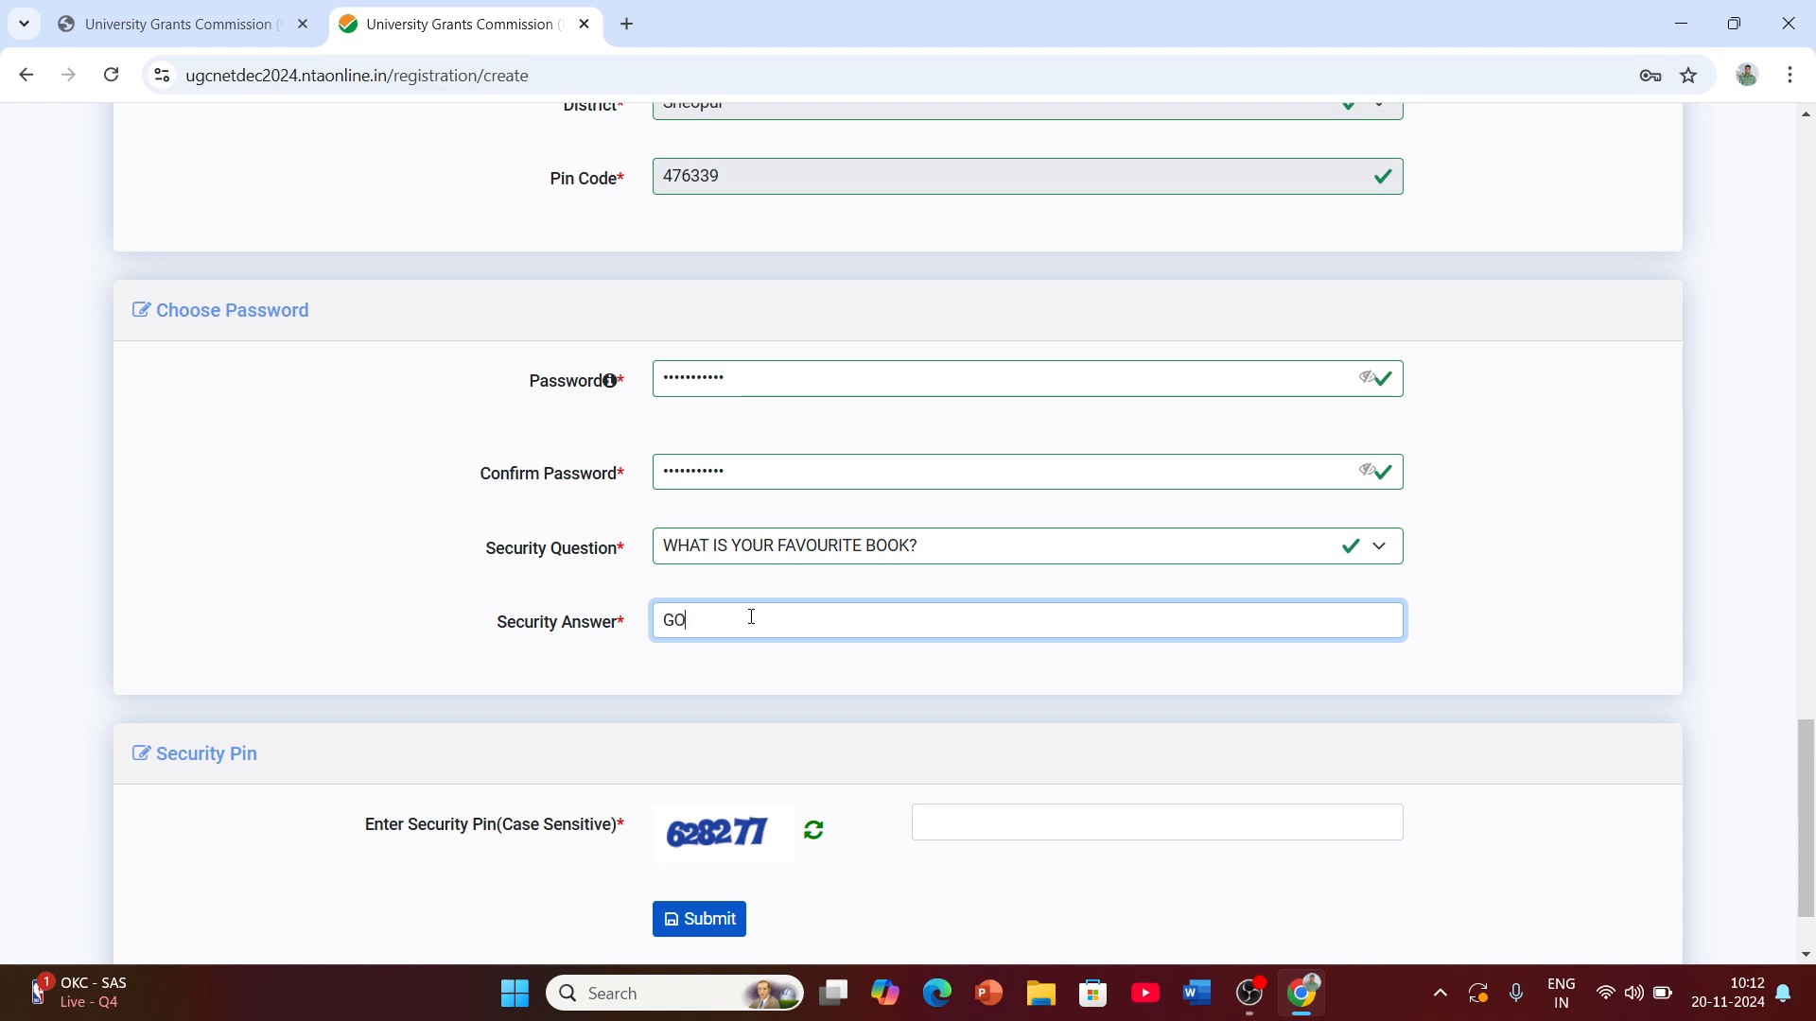
{"action": "scroll", "coordinate": [790, 620], "scroll_direction": "down", "scroll_amount": 1}
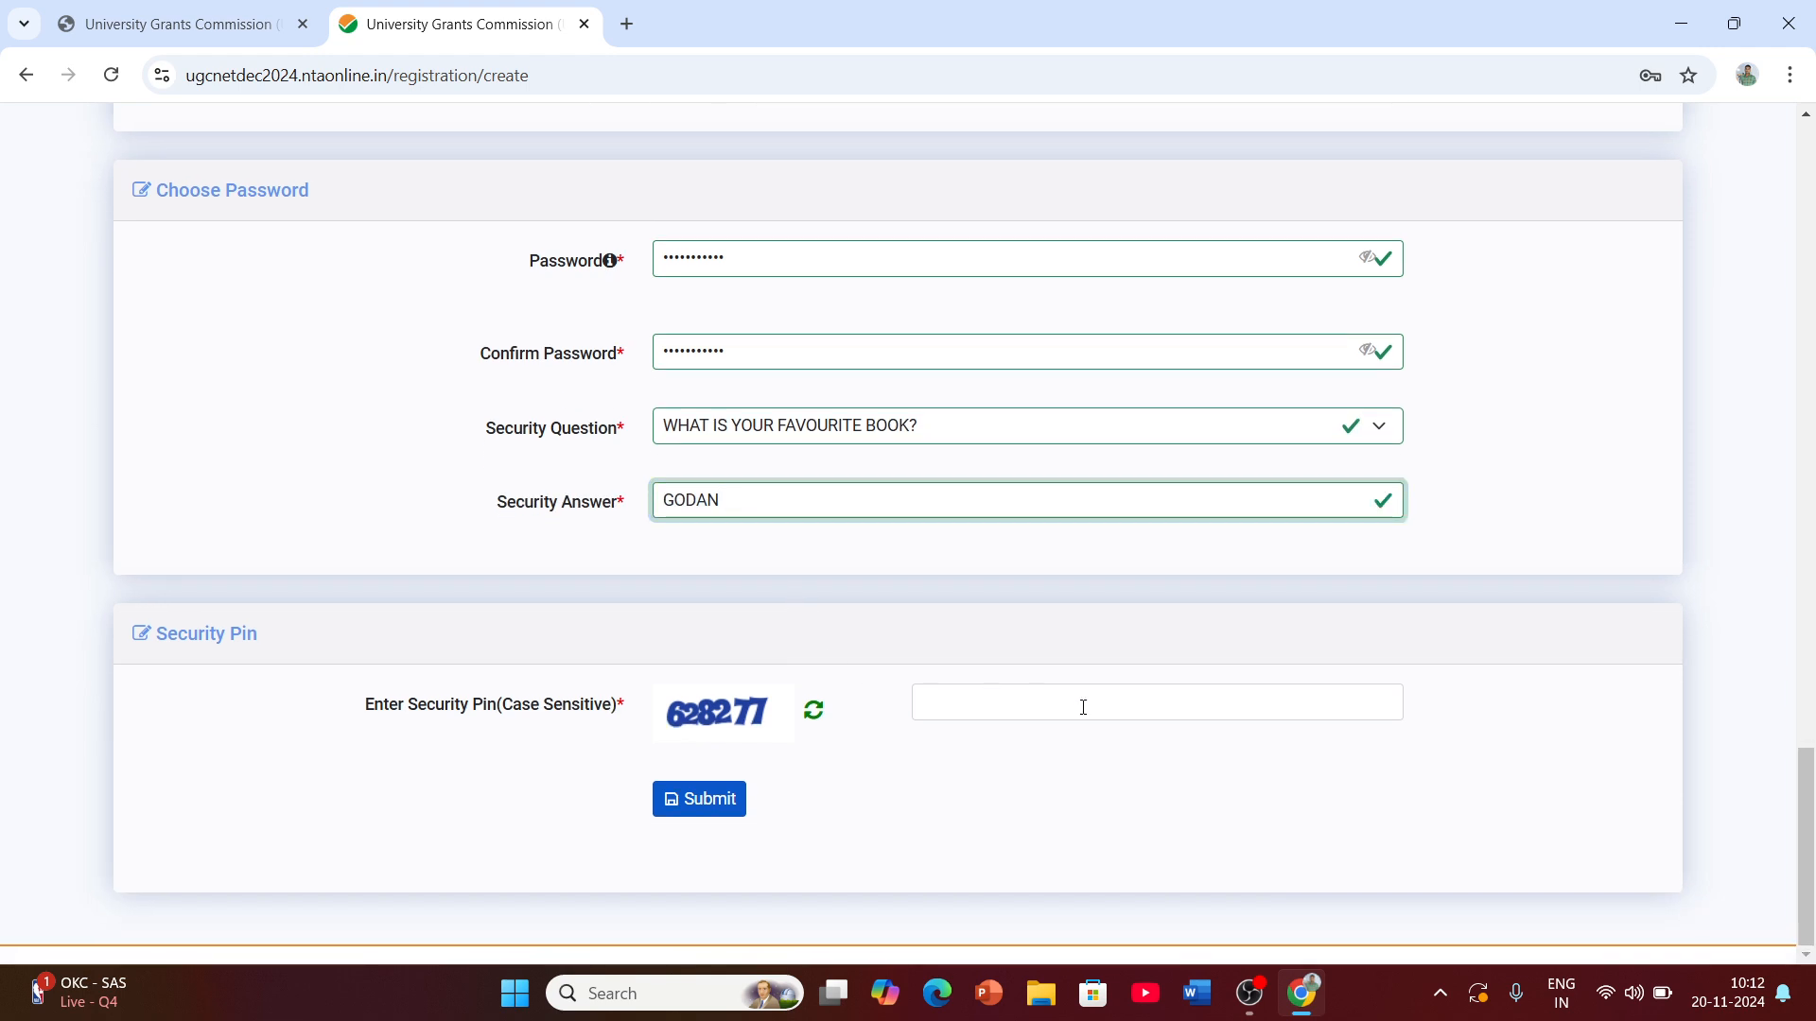
{"action": "left_click", "coordinate": [1083, 707]}
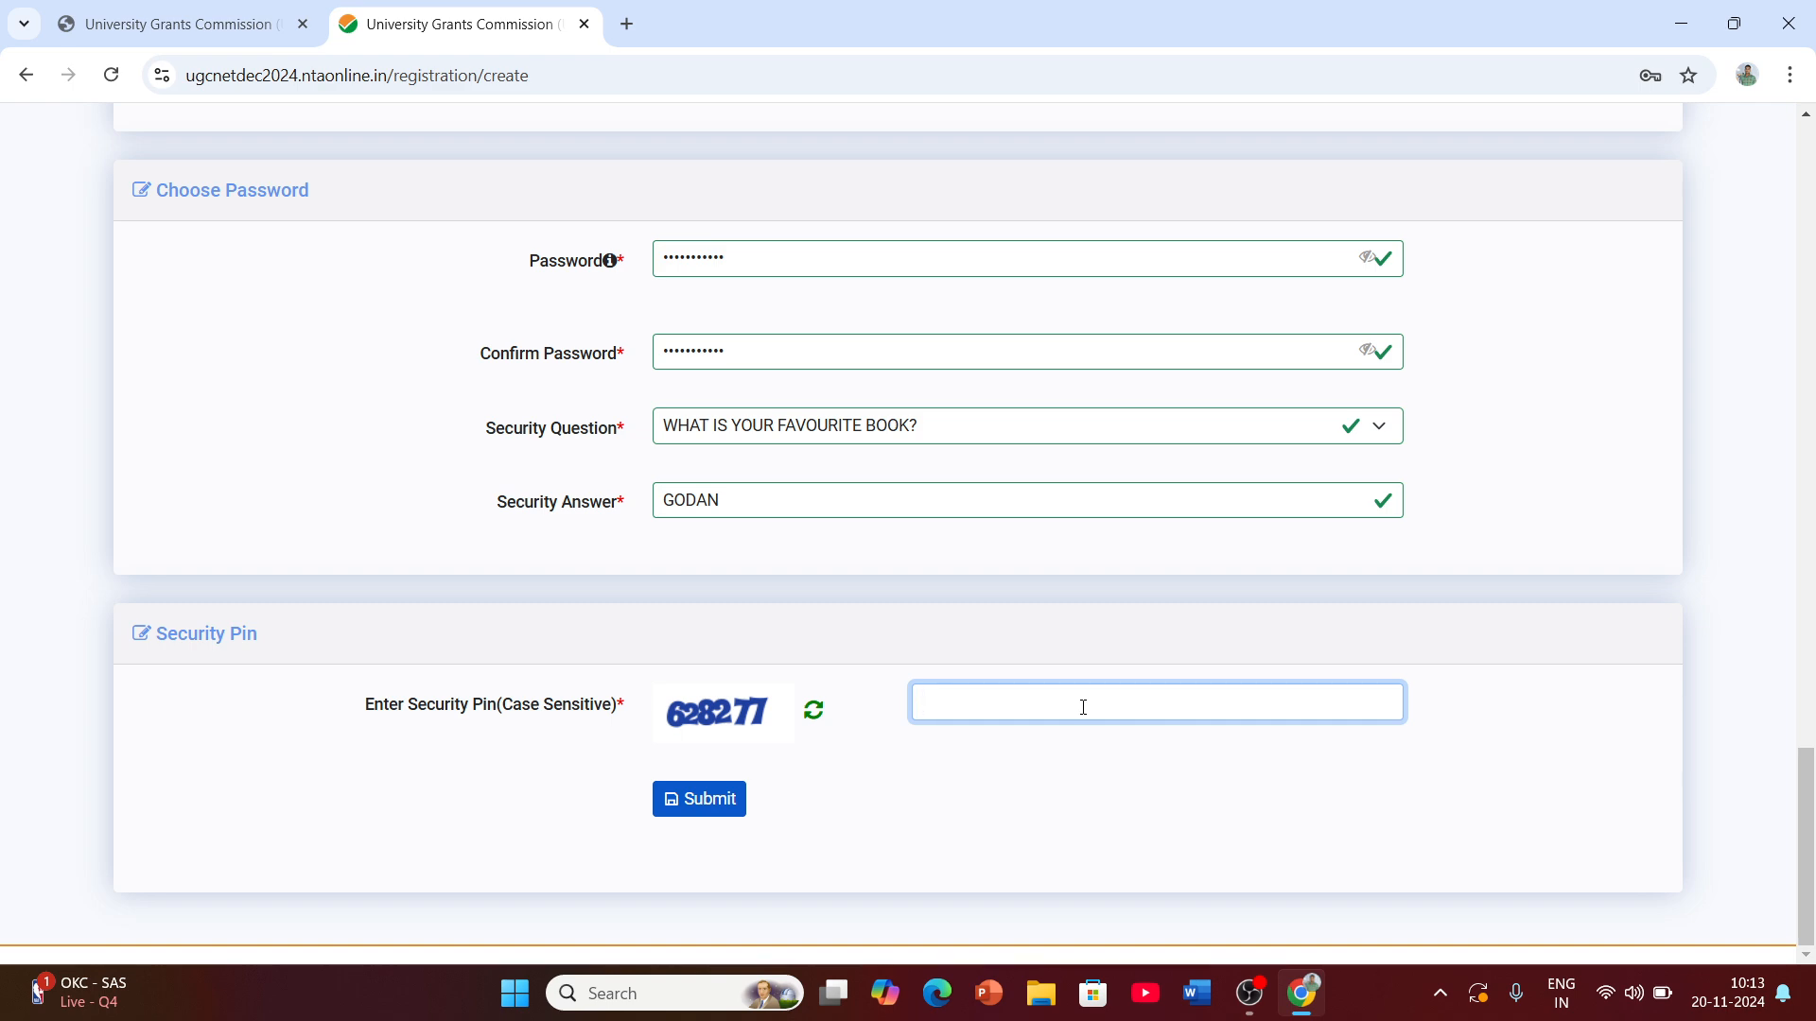
{"action": "left_click", "coordinate": [707, 811]}
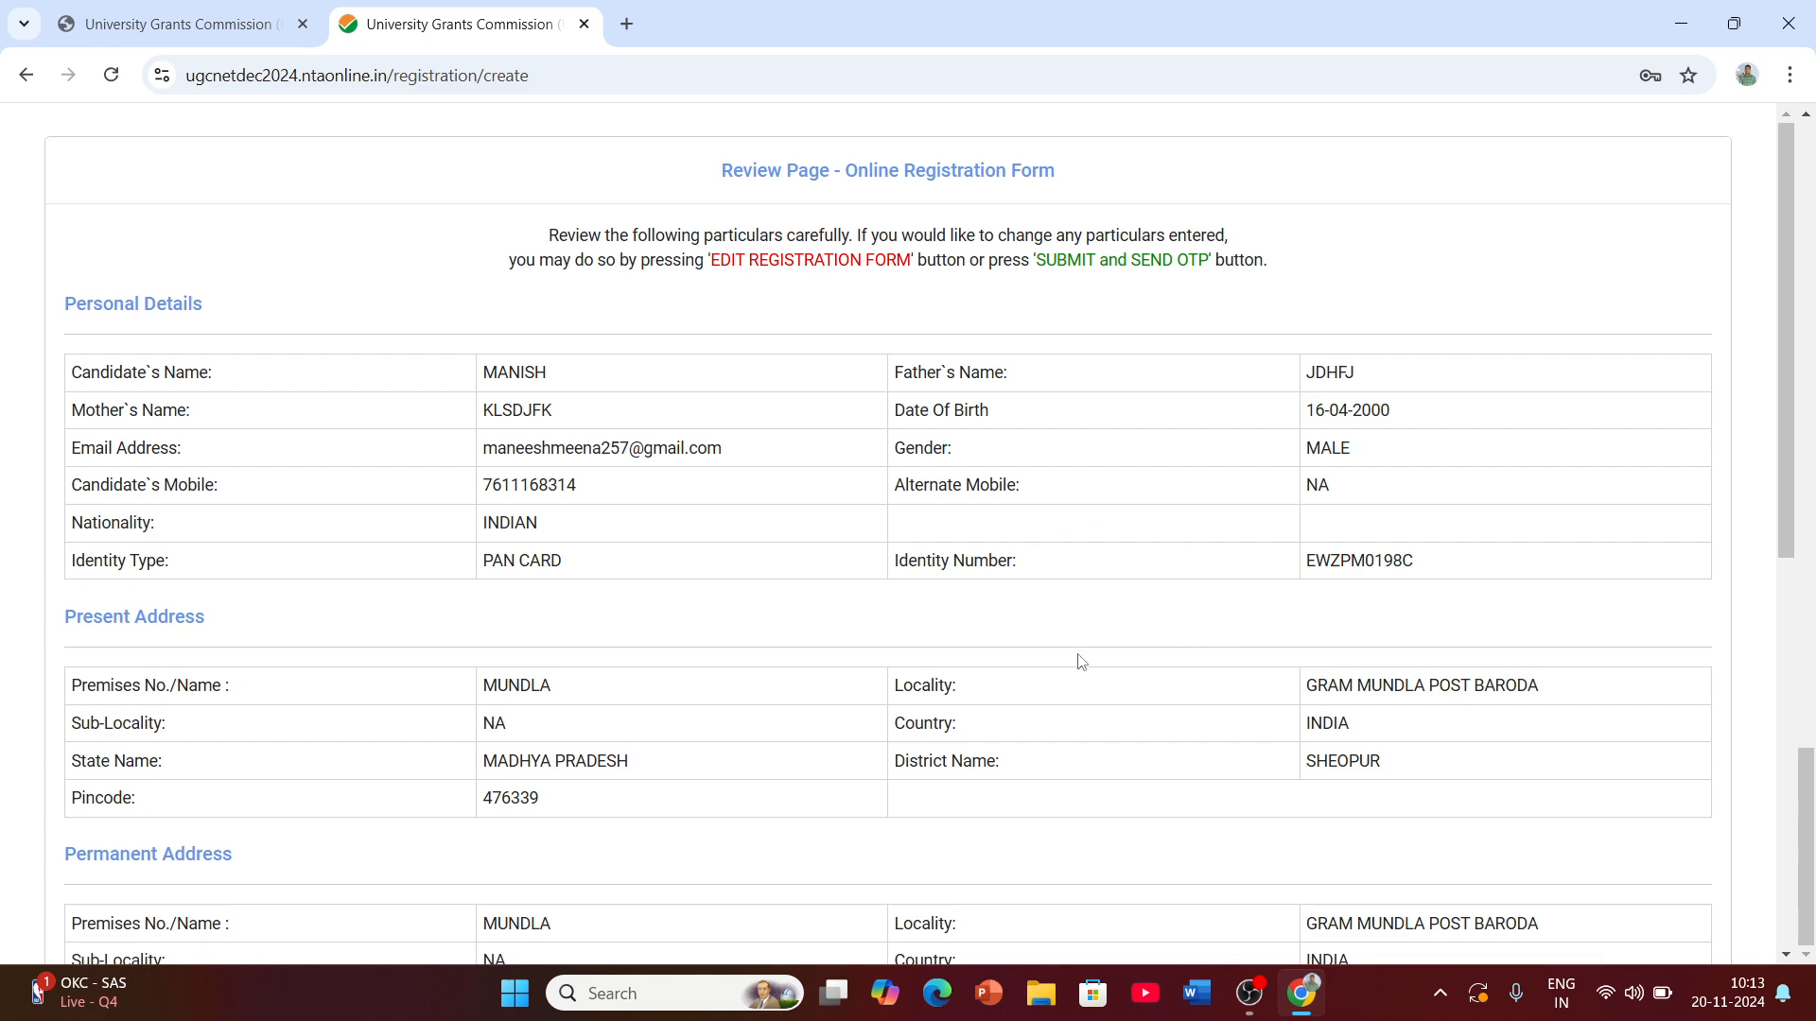
Step: Tick all eight particulars on the Review Page, from Candidate Name through Address, as verified
{"action": "scroll", "coordinate": [1079, 661], "scroll_direction": "down", "scroll_amount": 6}
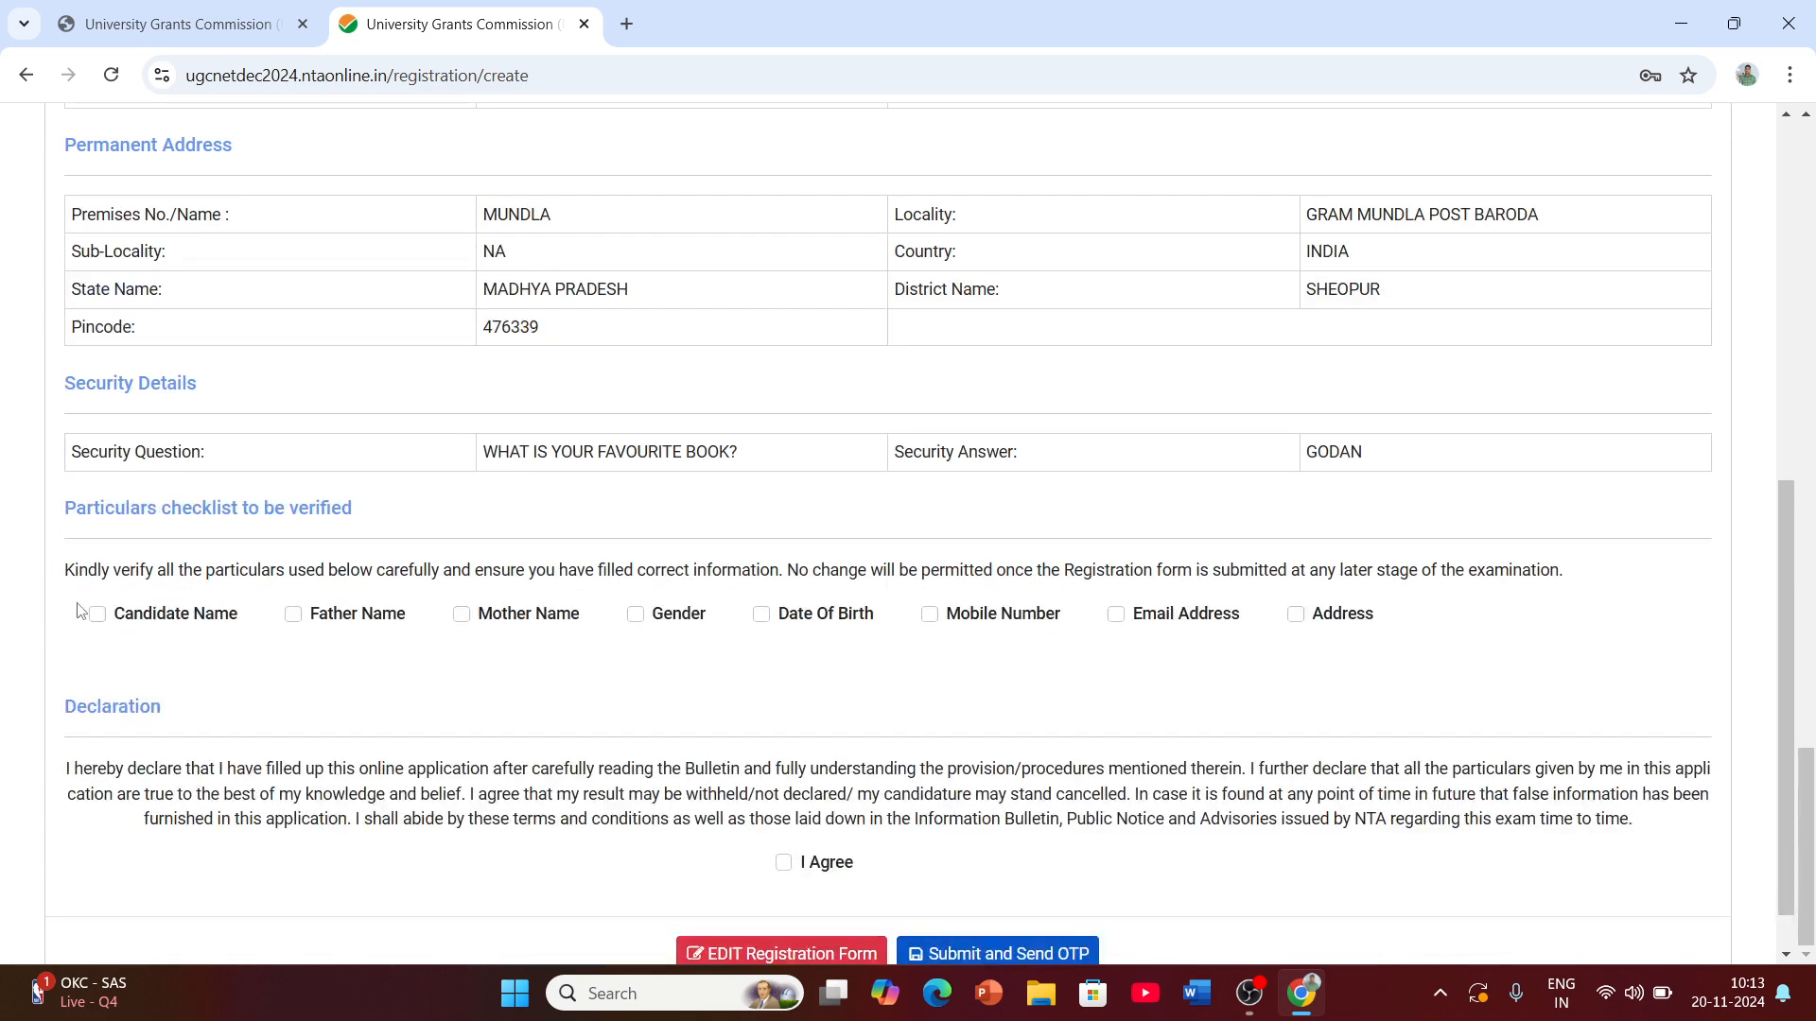
{"action": "left_click", "coordinate": [97, 614]}
{"action": "left_click", "coordinate": [293, 615]}
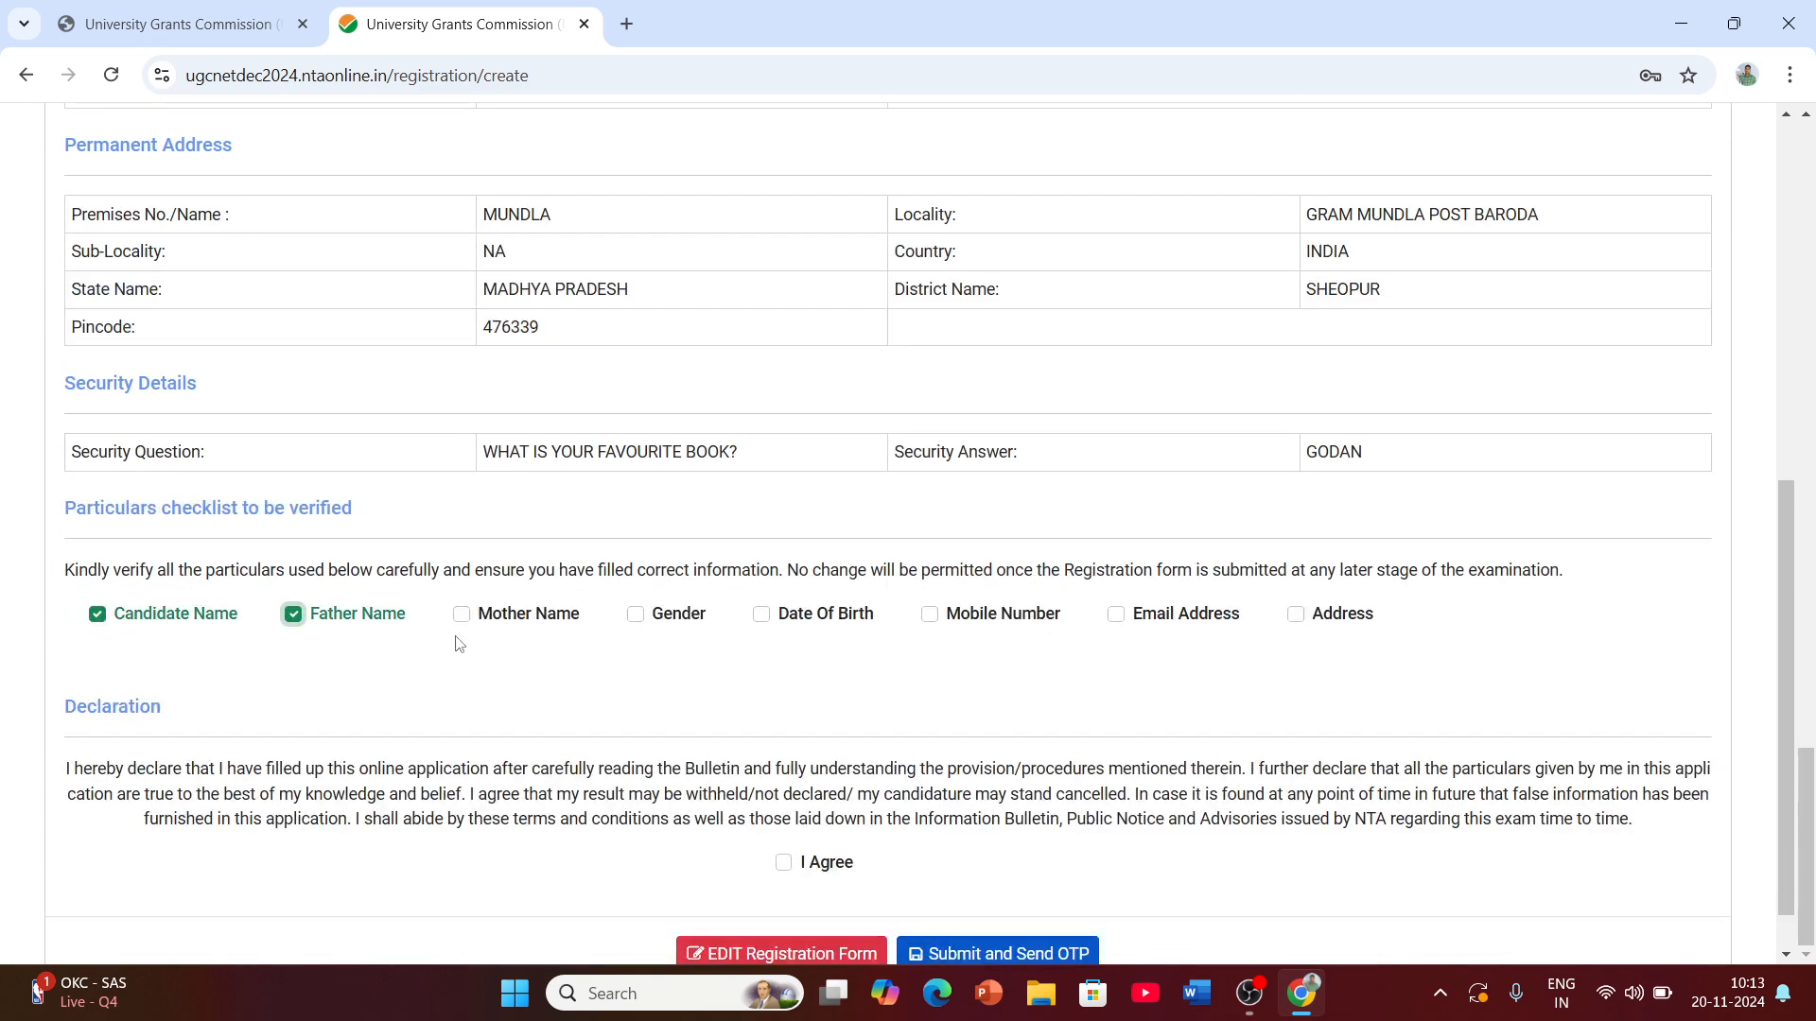
{"action": "left_click", "coordinate": [462, 615]}
{"action": "left_click", "coordinate": [635, 614]}
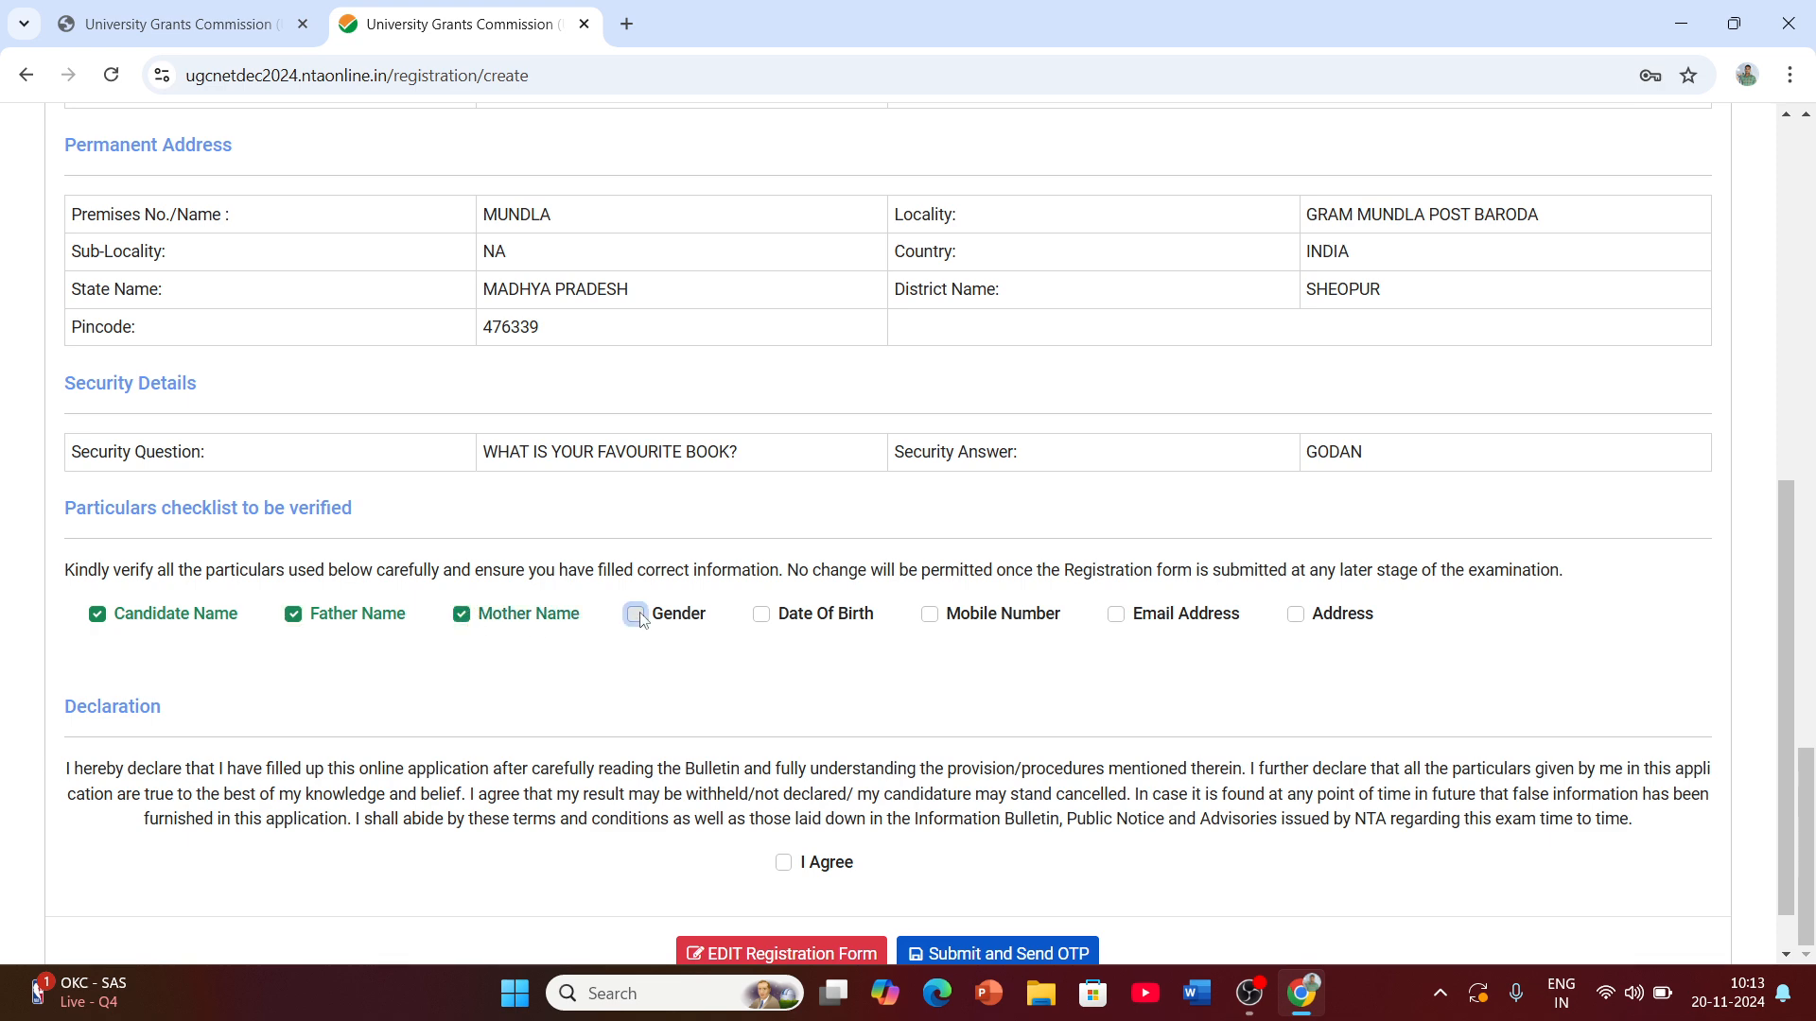
{"action": "left_click", "coordinate": [761, 615]}
{"action": "left_click", "coordinate": [930, 614]}
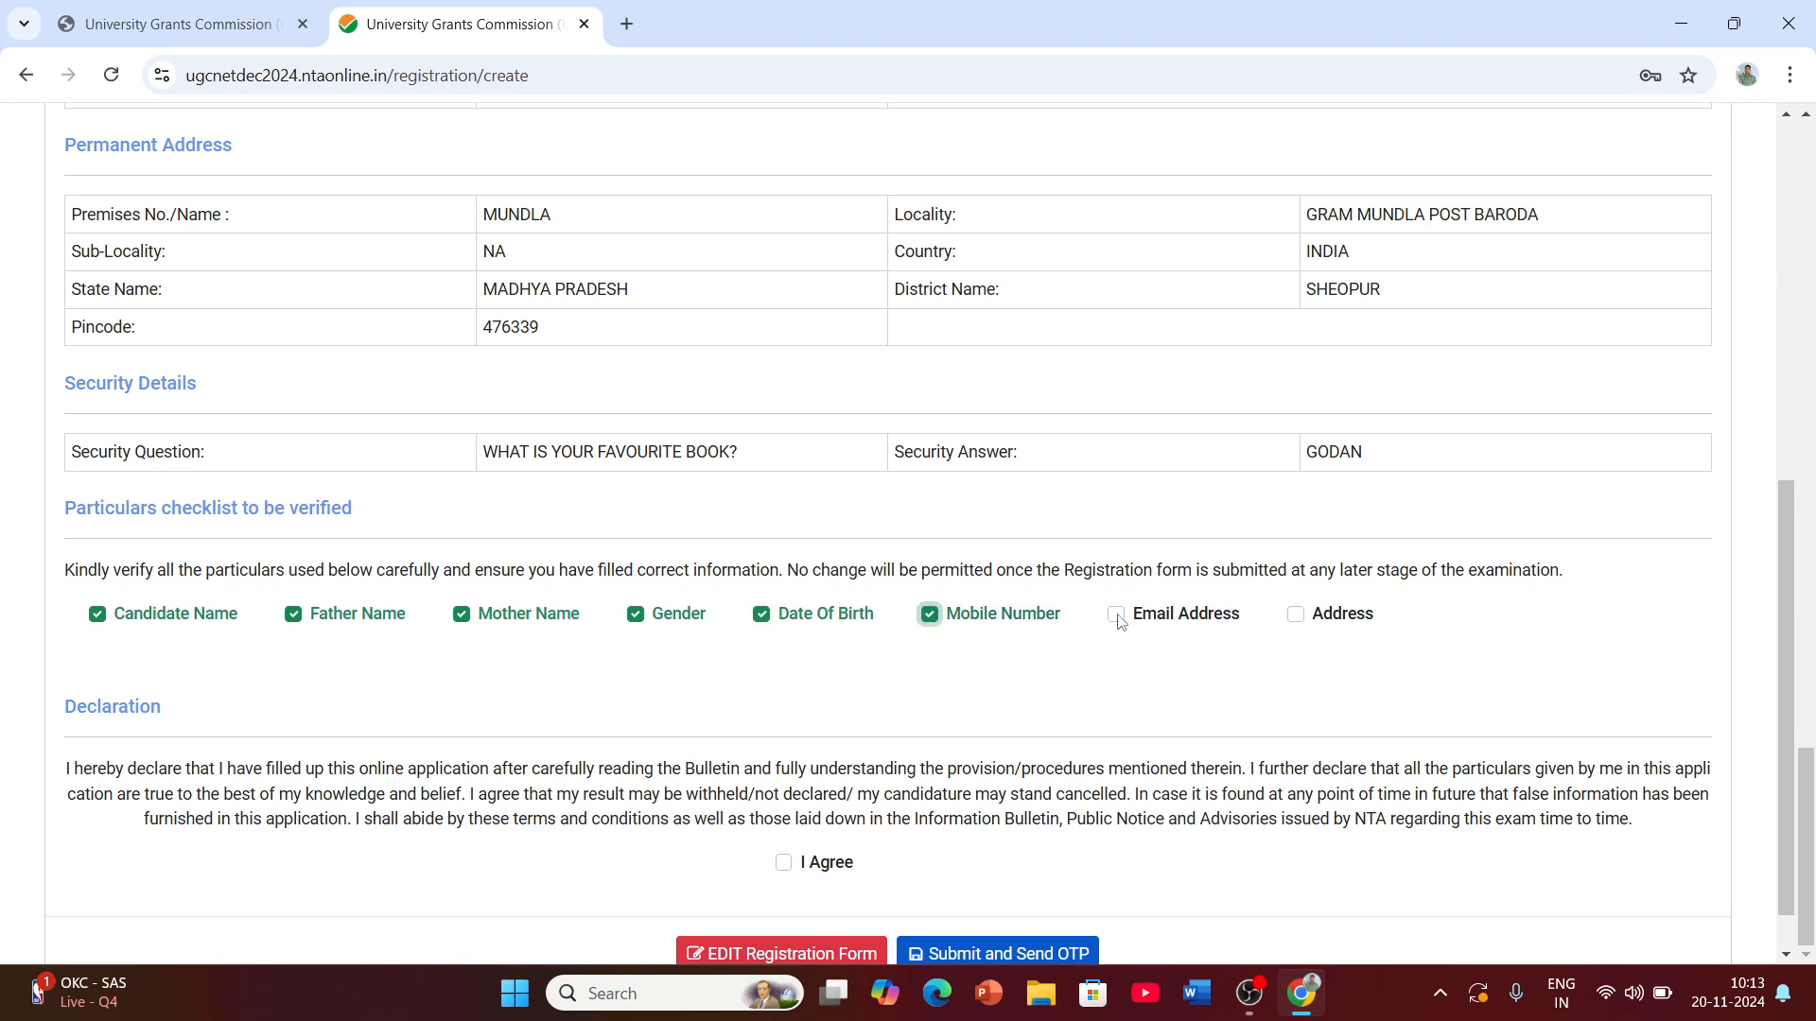
{"action": "left_click", "coordinate": [1116, 615]}
{"action": "left_click", "coordinate": [1295, 615]}
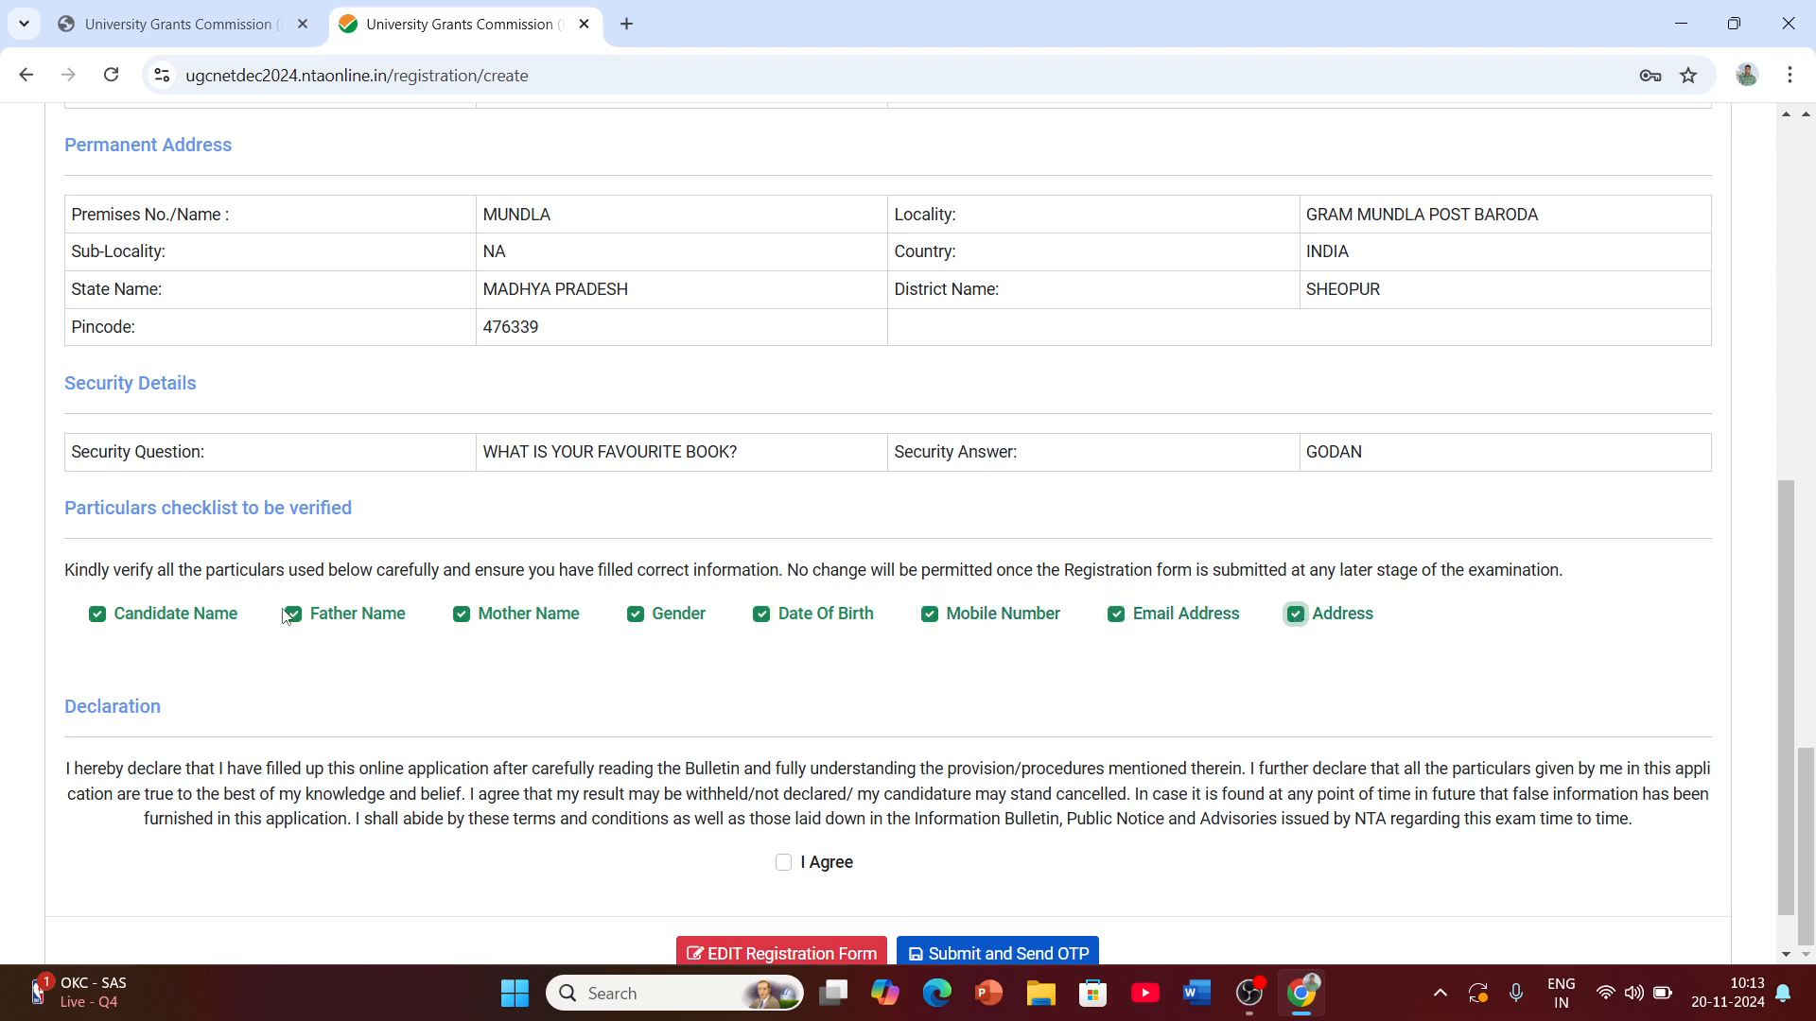
Step: Accept the declaration, submit the form, and confirm sending the OTP
{"action": "scroll", "coordinate": [245, 619], "scroll_direction": "down", "scroll_amount": 1}
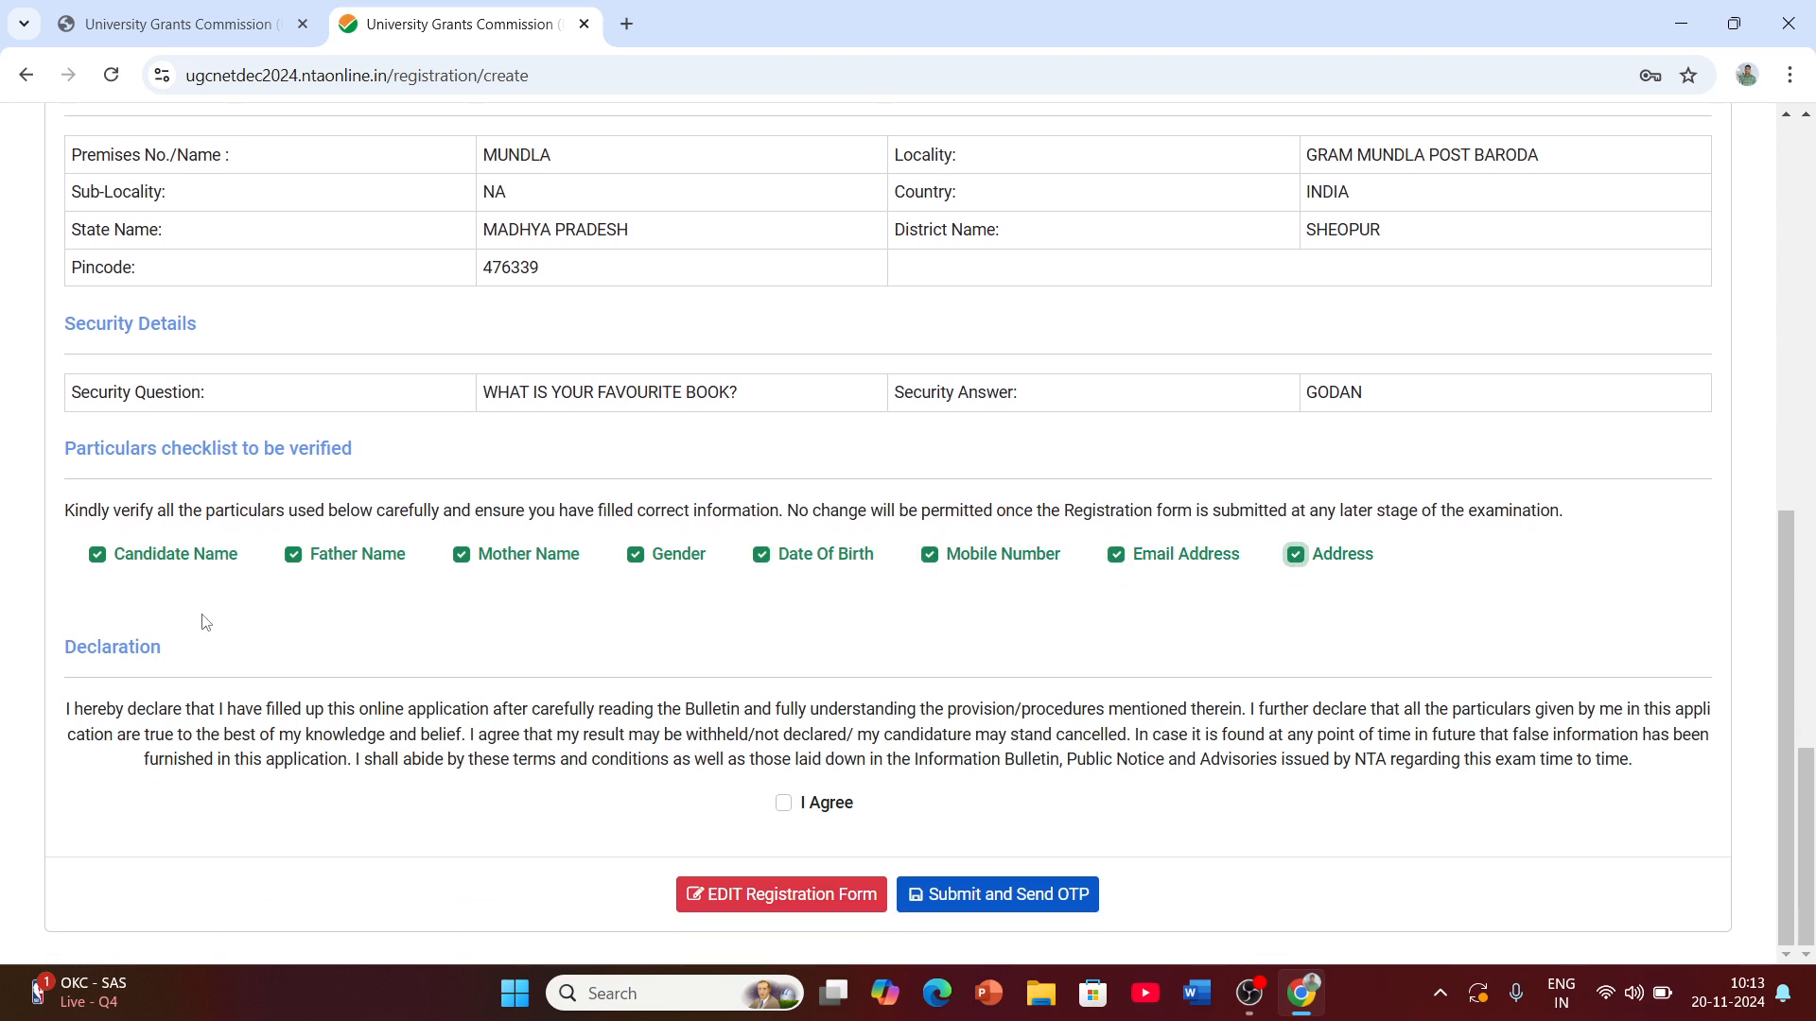
{"action": "left_click", "coordinate": [783, 803]}
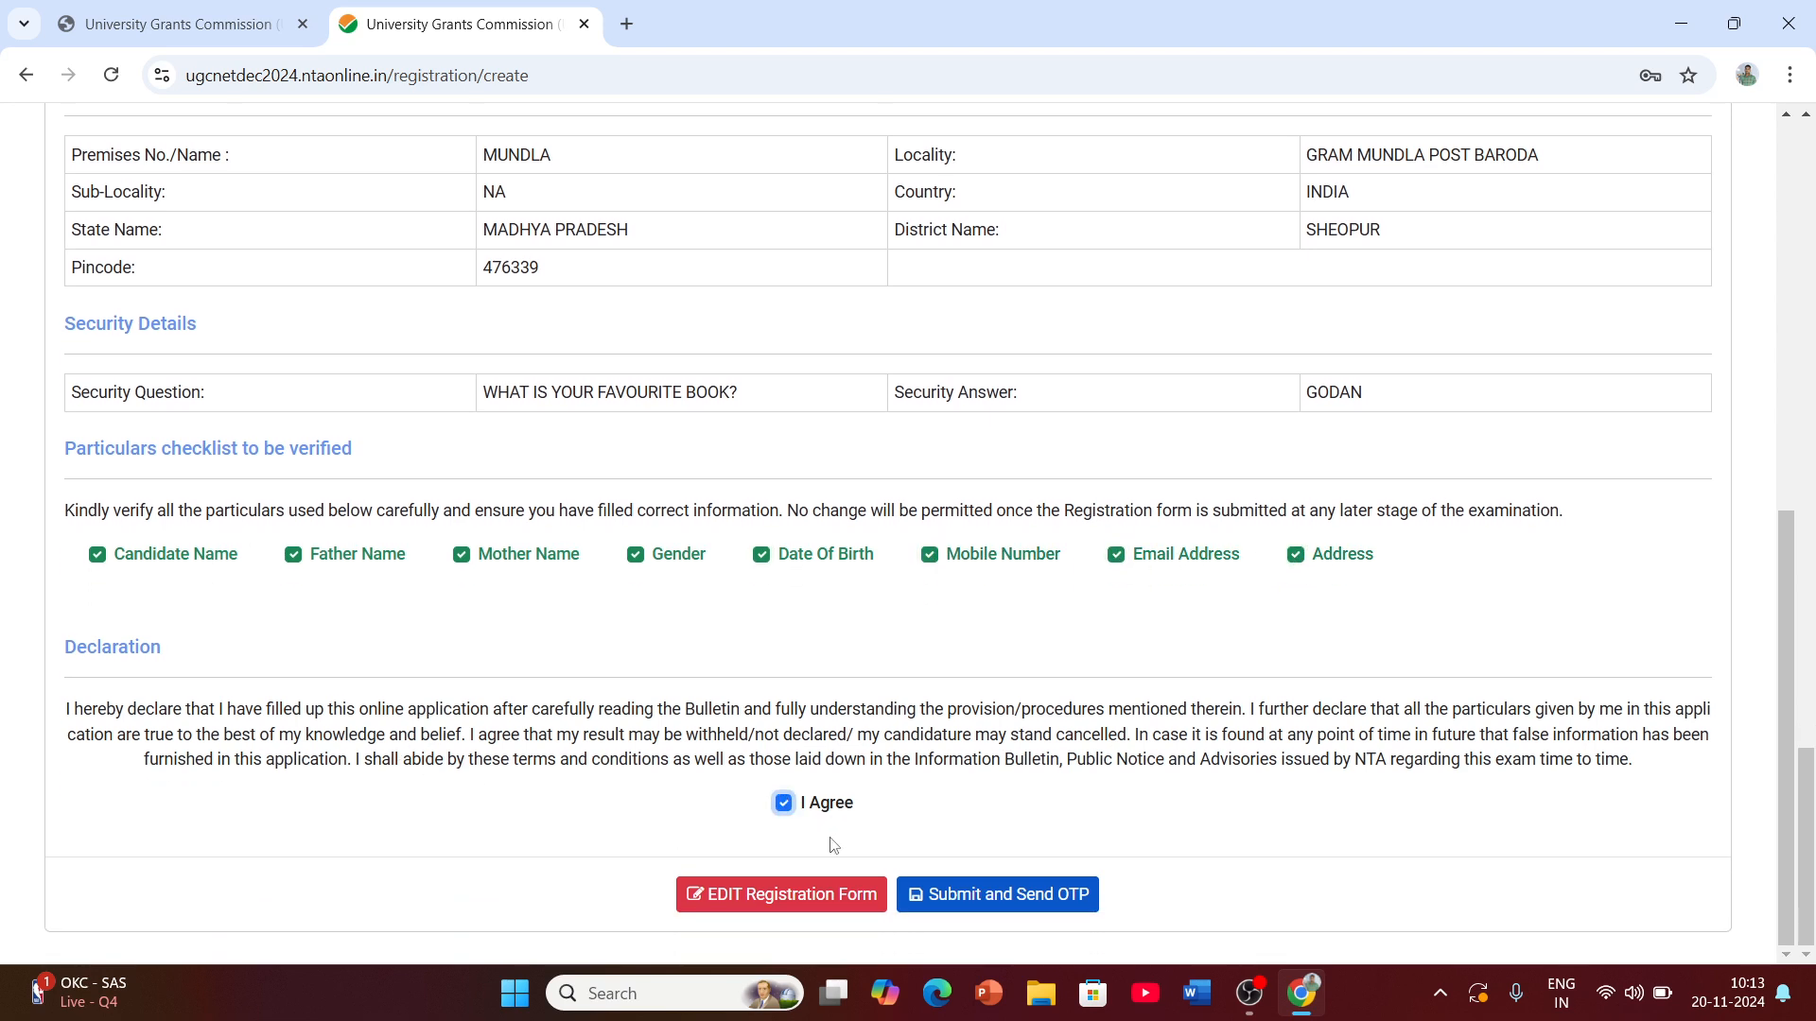
{"action": "left_click", "coordinate": [996, 896]}
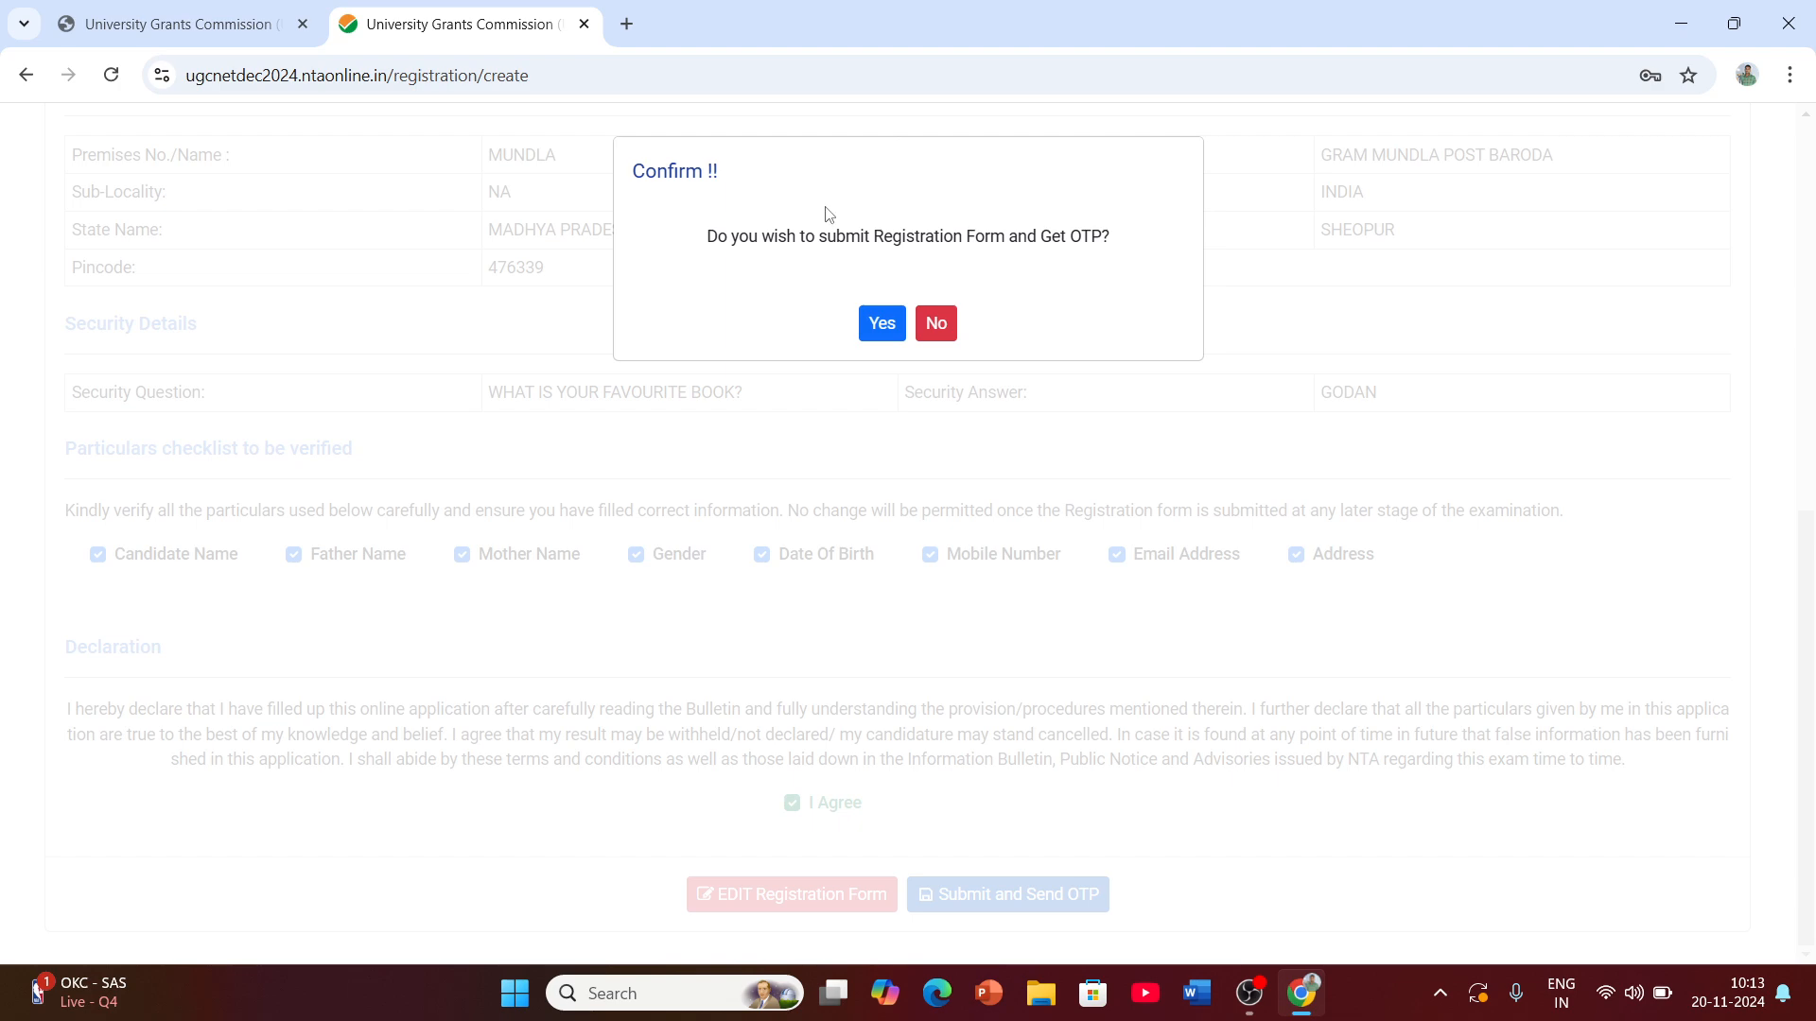
{"action": "left_click", "coordinate": [875, 321]}
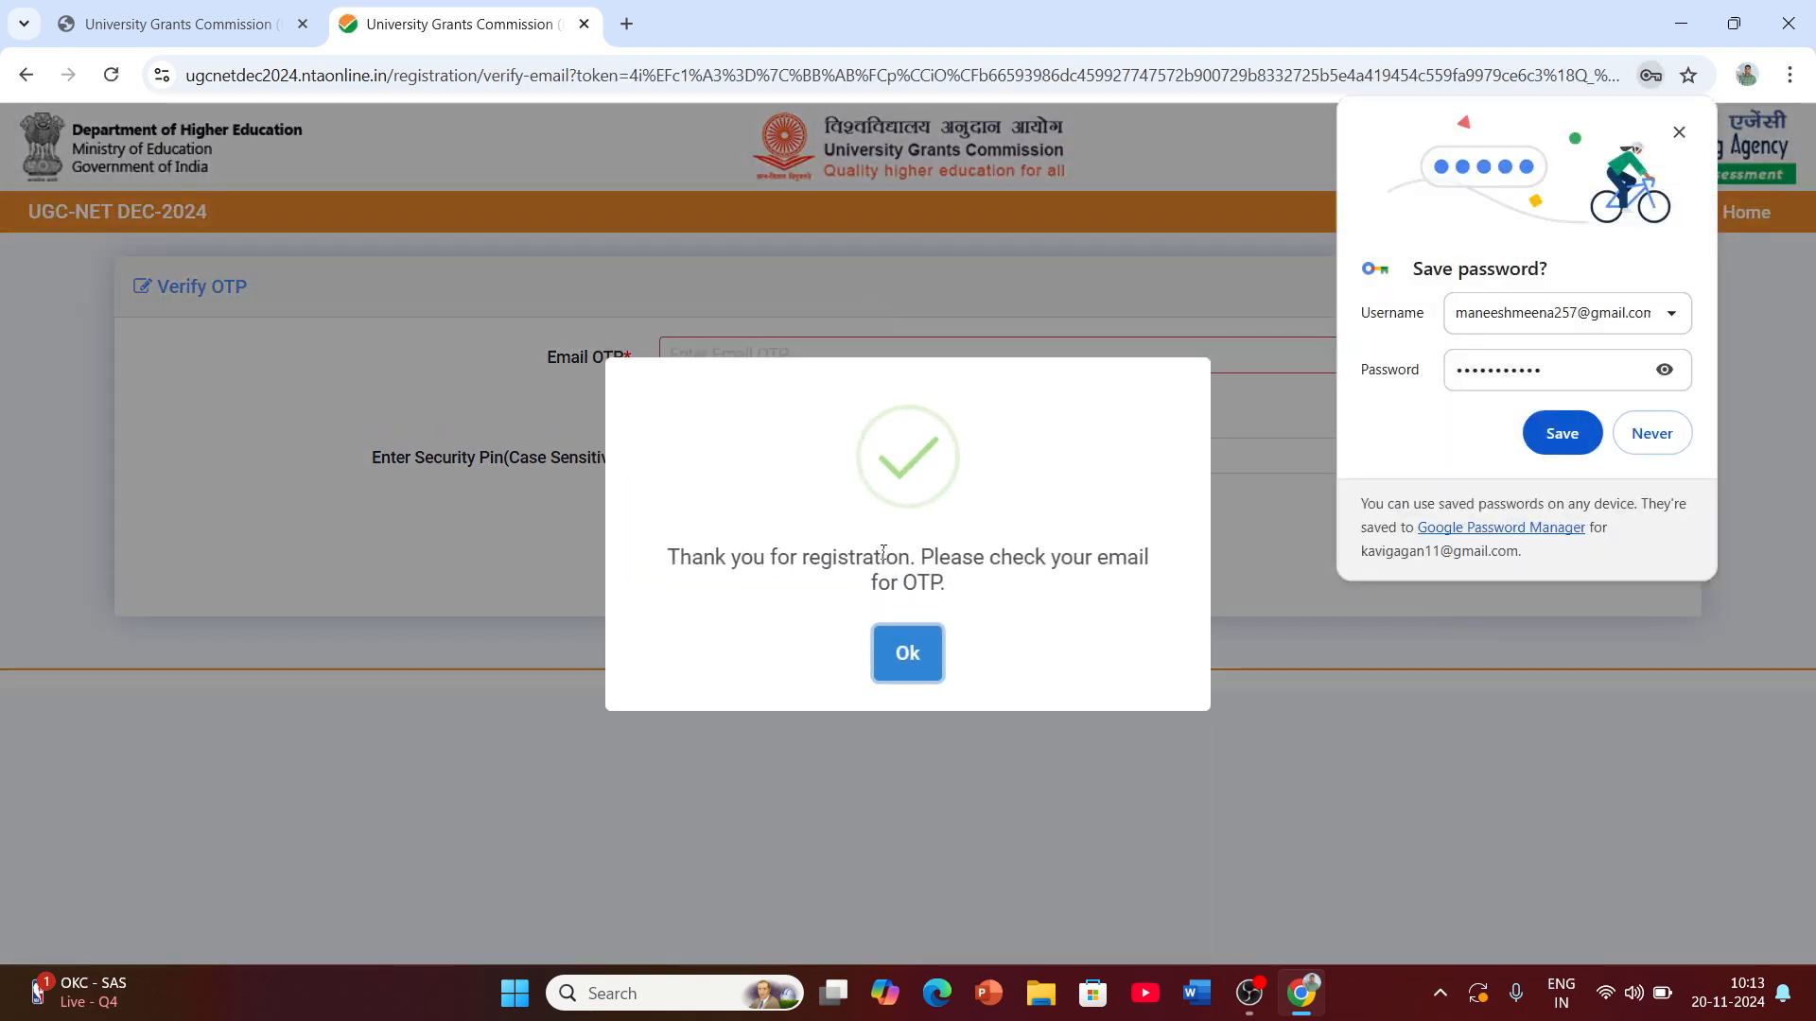
Step: Dismiss the thank-you message and the save-password prompt, then go back to the candidate login page
{"action": "left_click", "coordinate": [908, 654]}
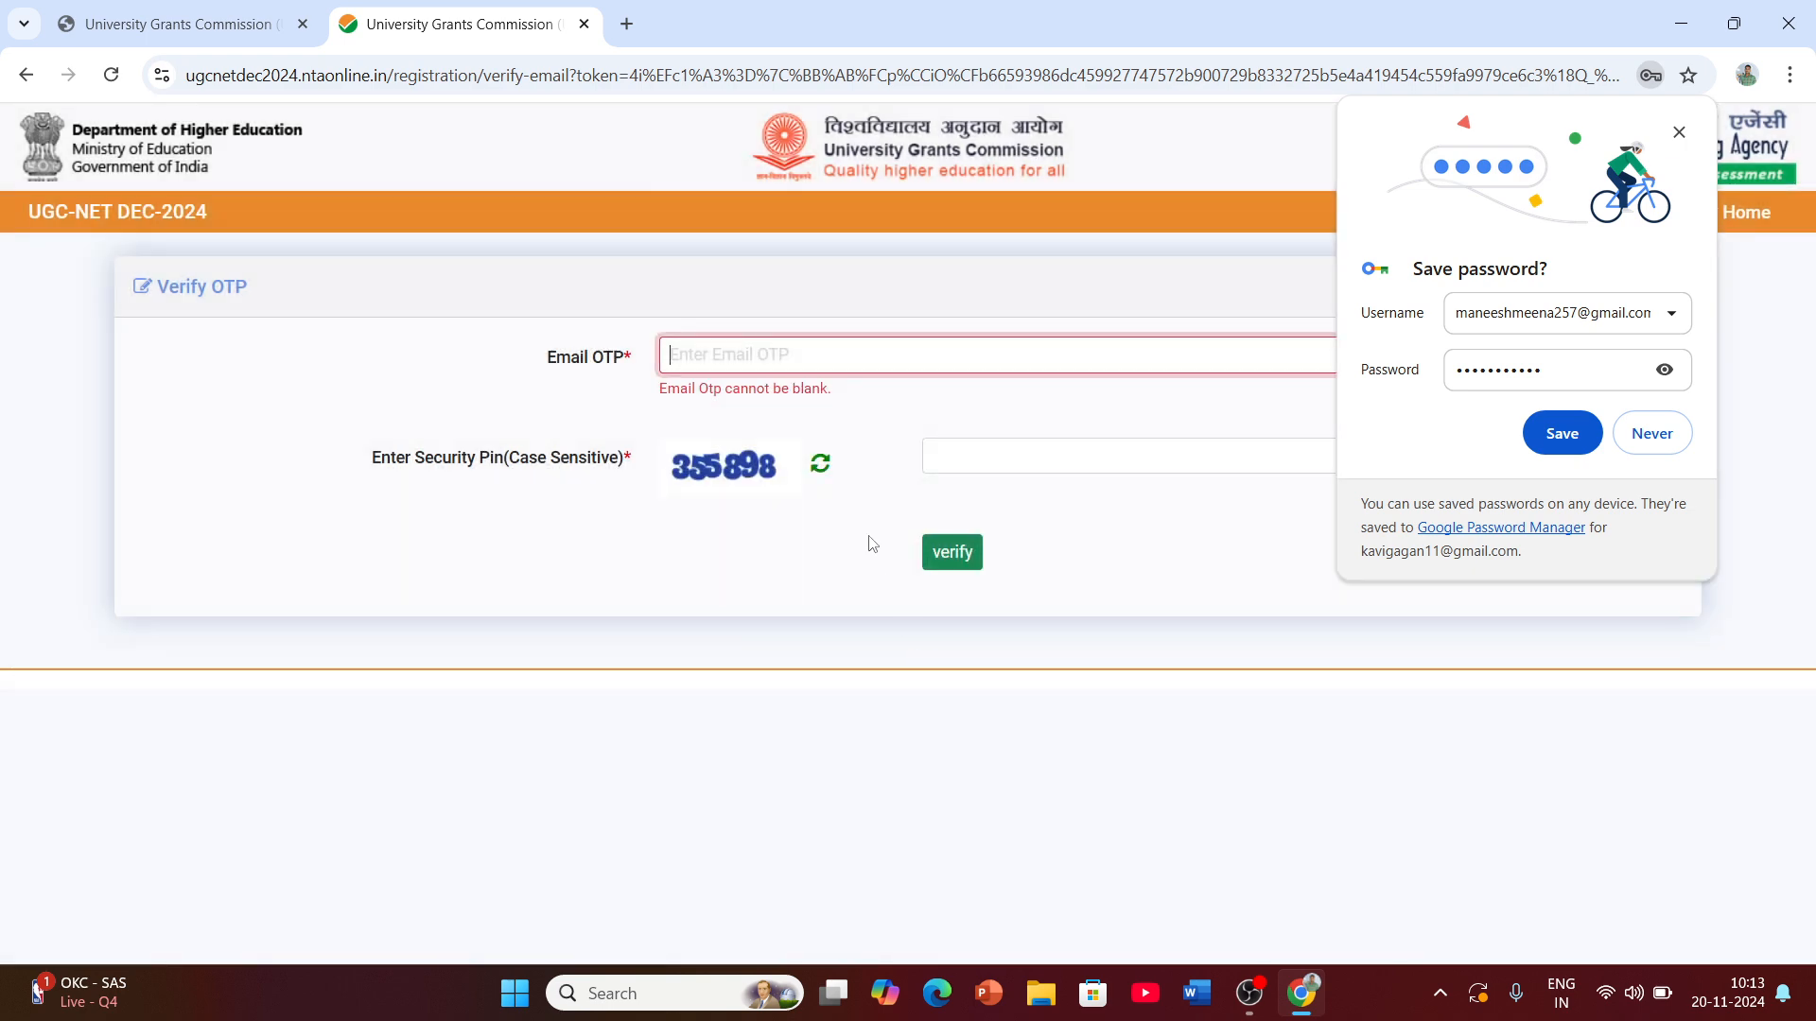
{"action": "left_click", "coordinate": [742, 351]}
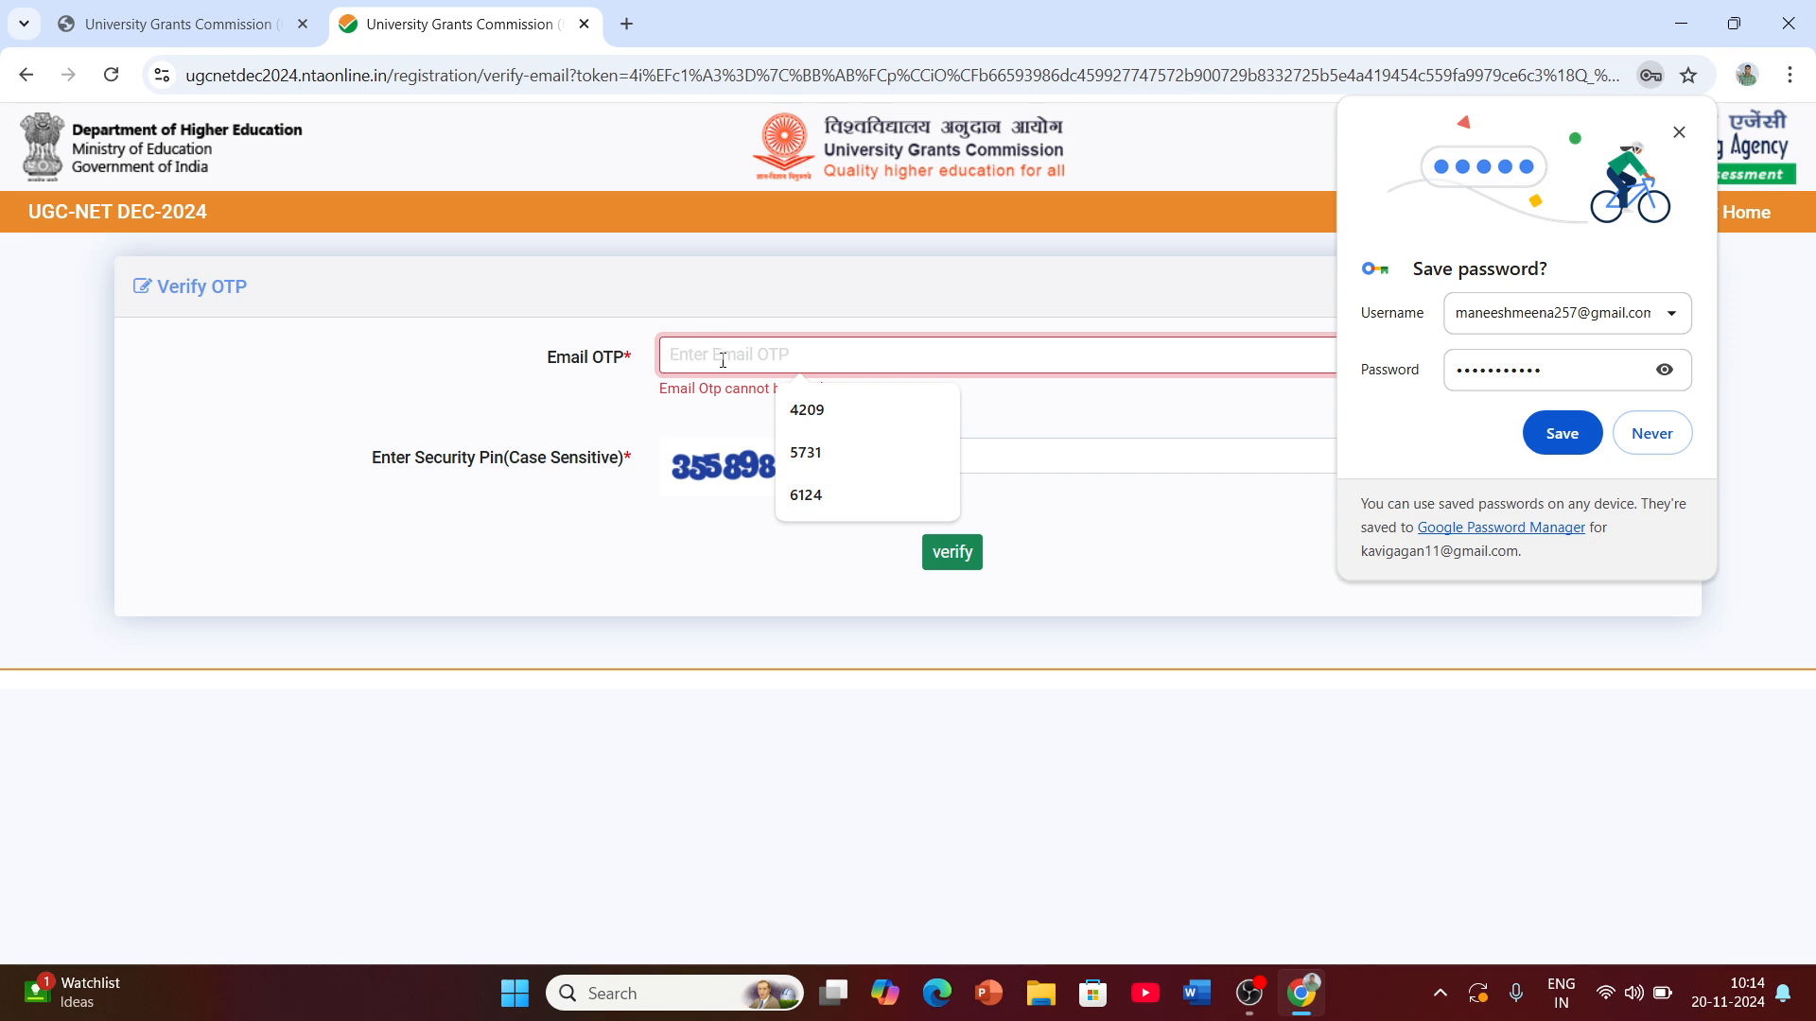
{"action": "left_click", "coordinate": [1048, 456]}
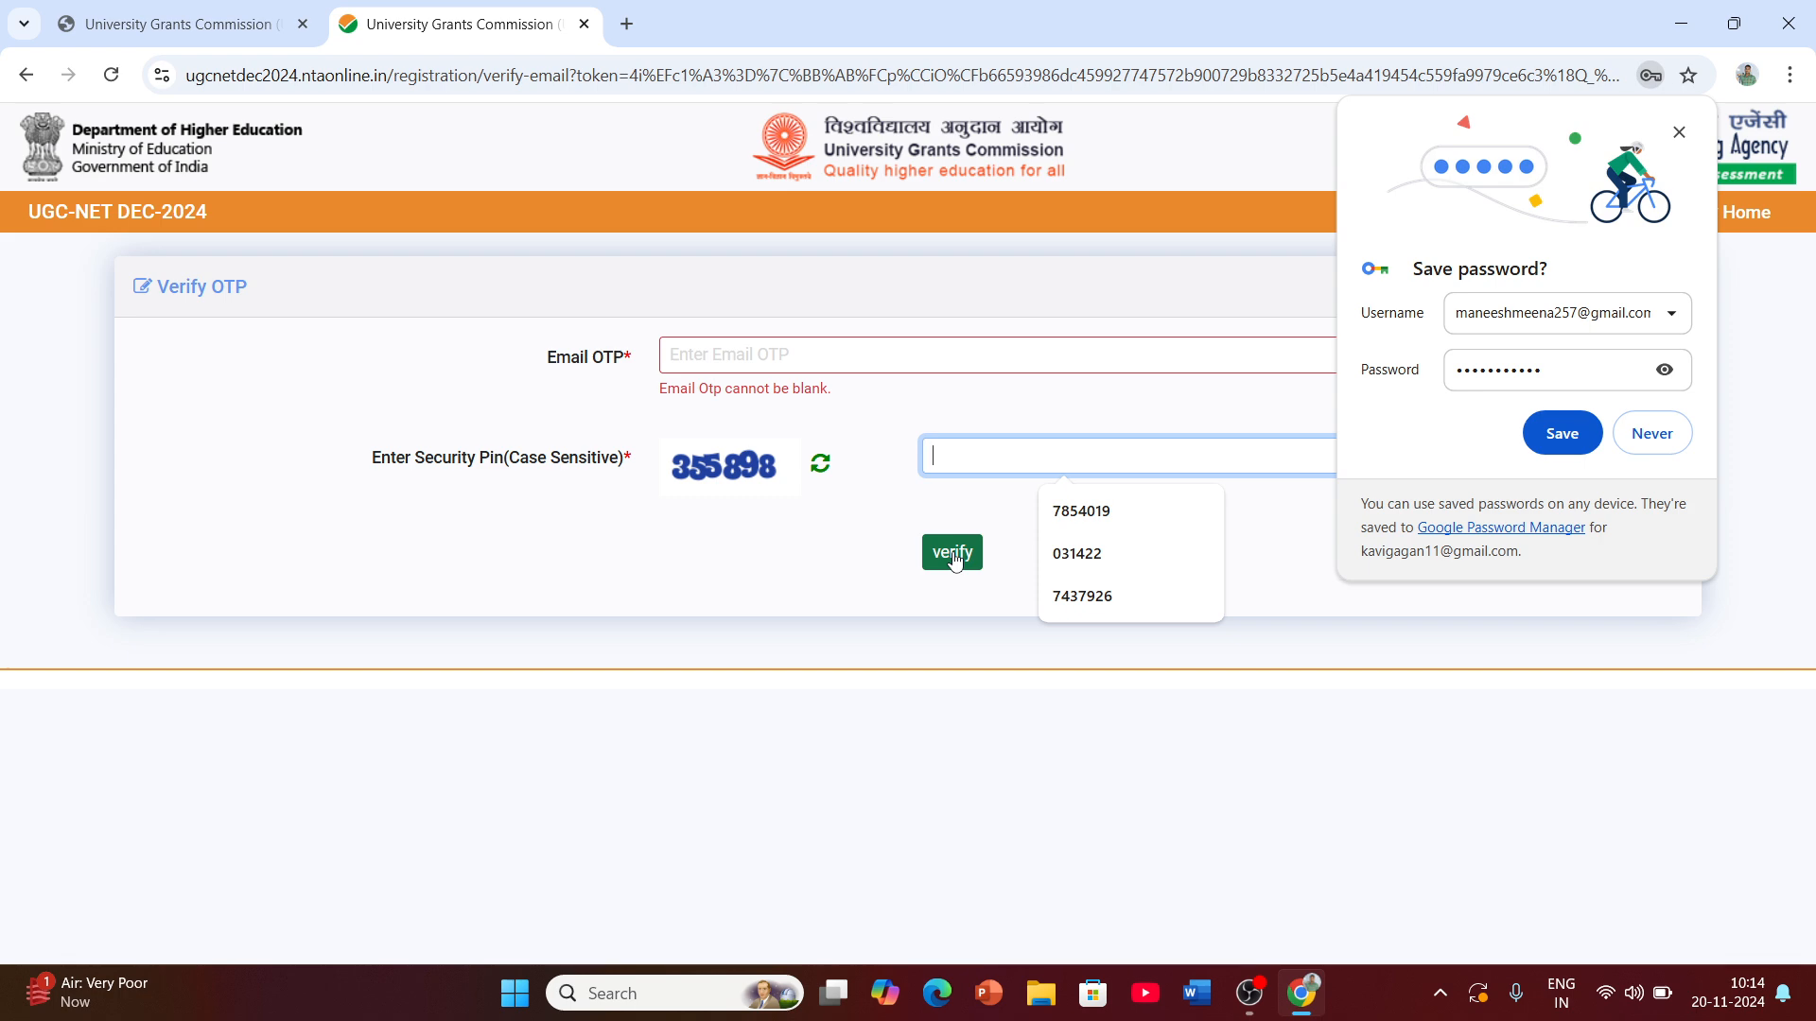
{"action": "left_click", "coordinate": [1679, 132]}
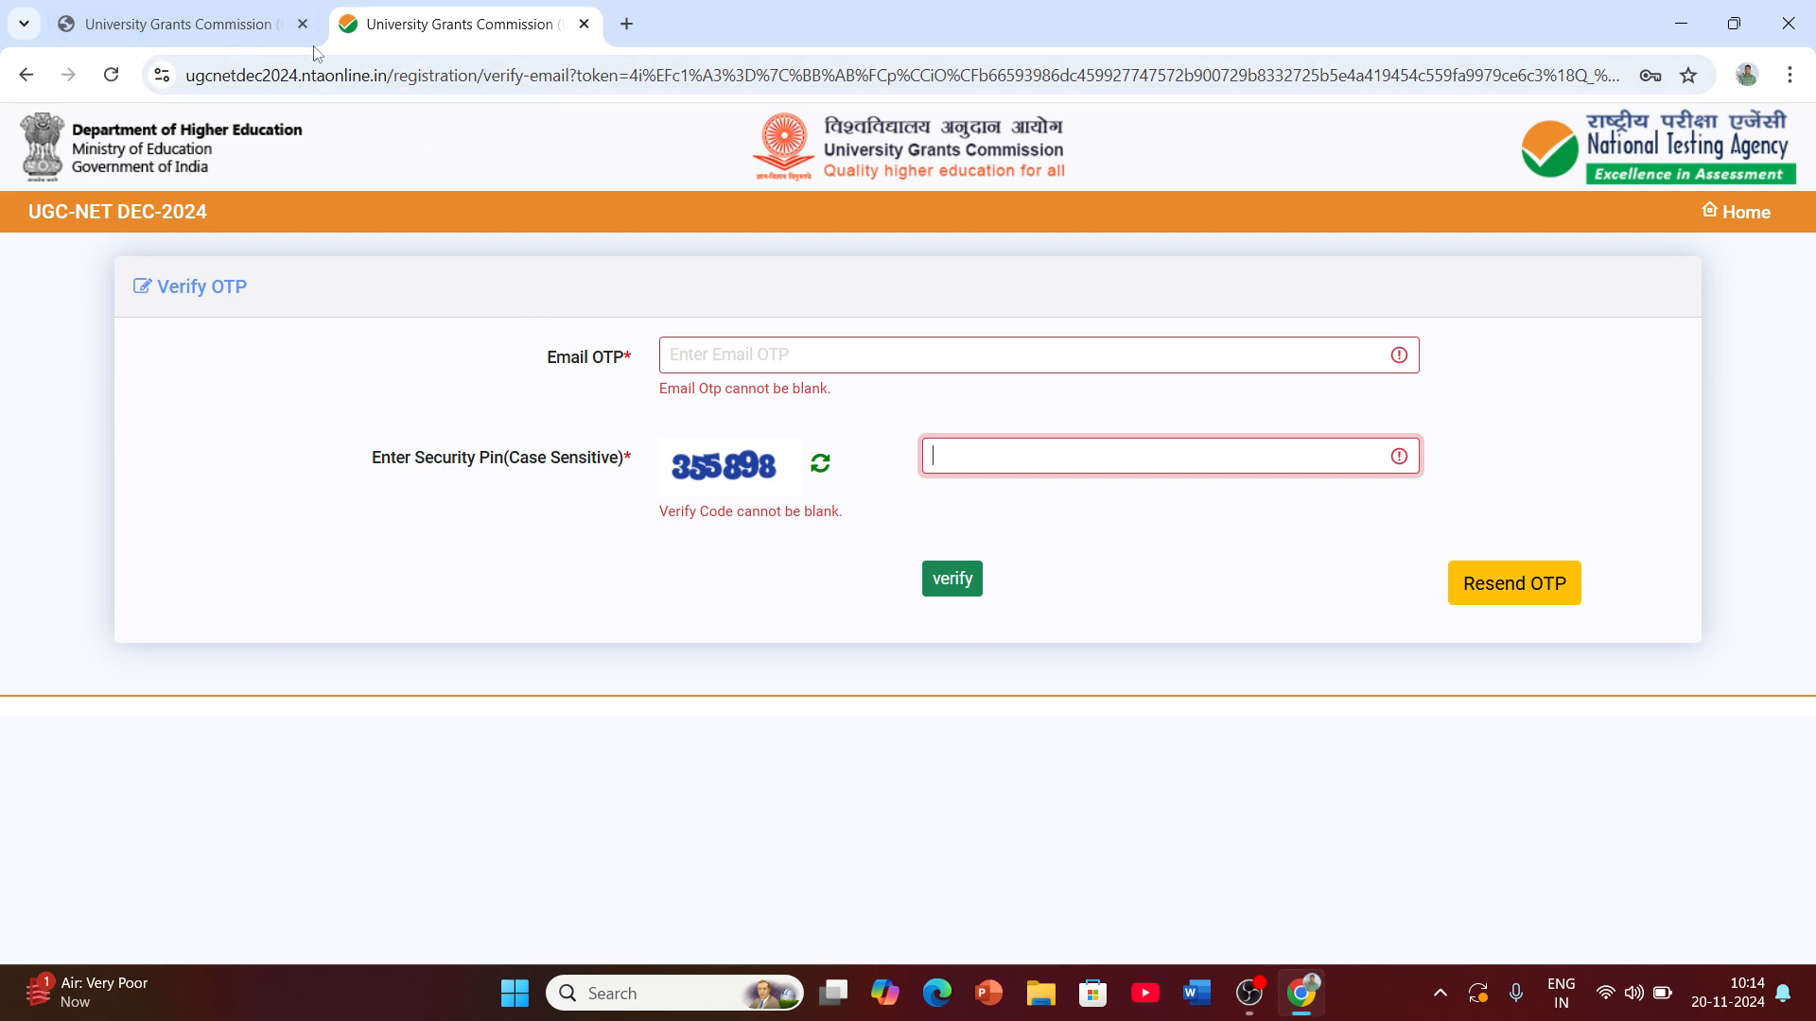
{"action": "left_click", "coordinate": [28, 80]}
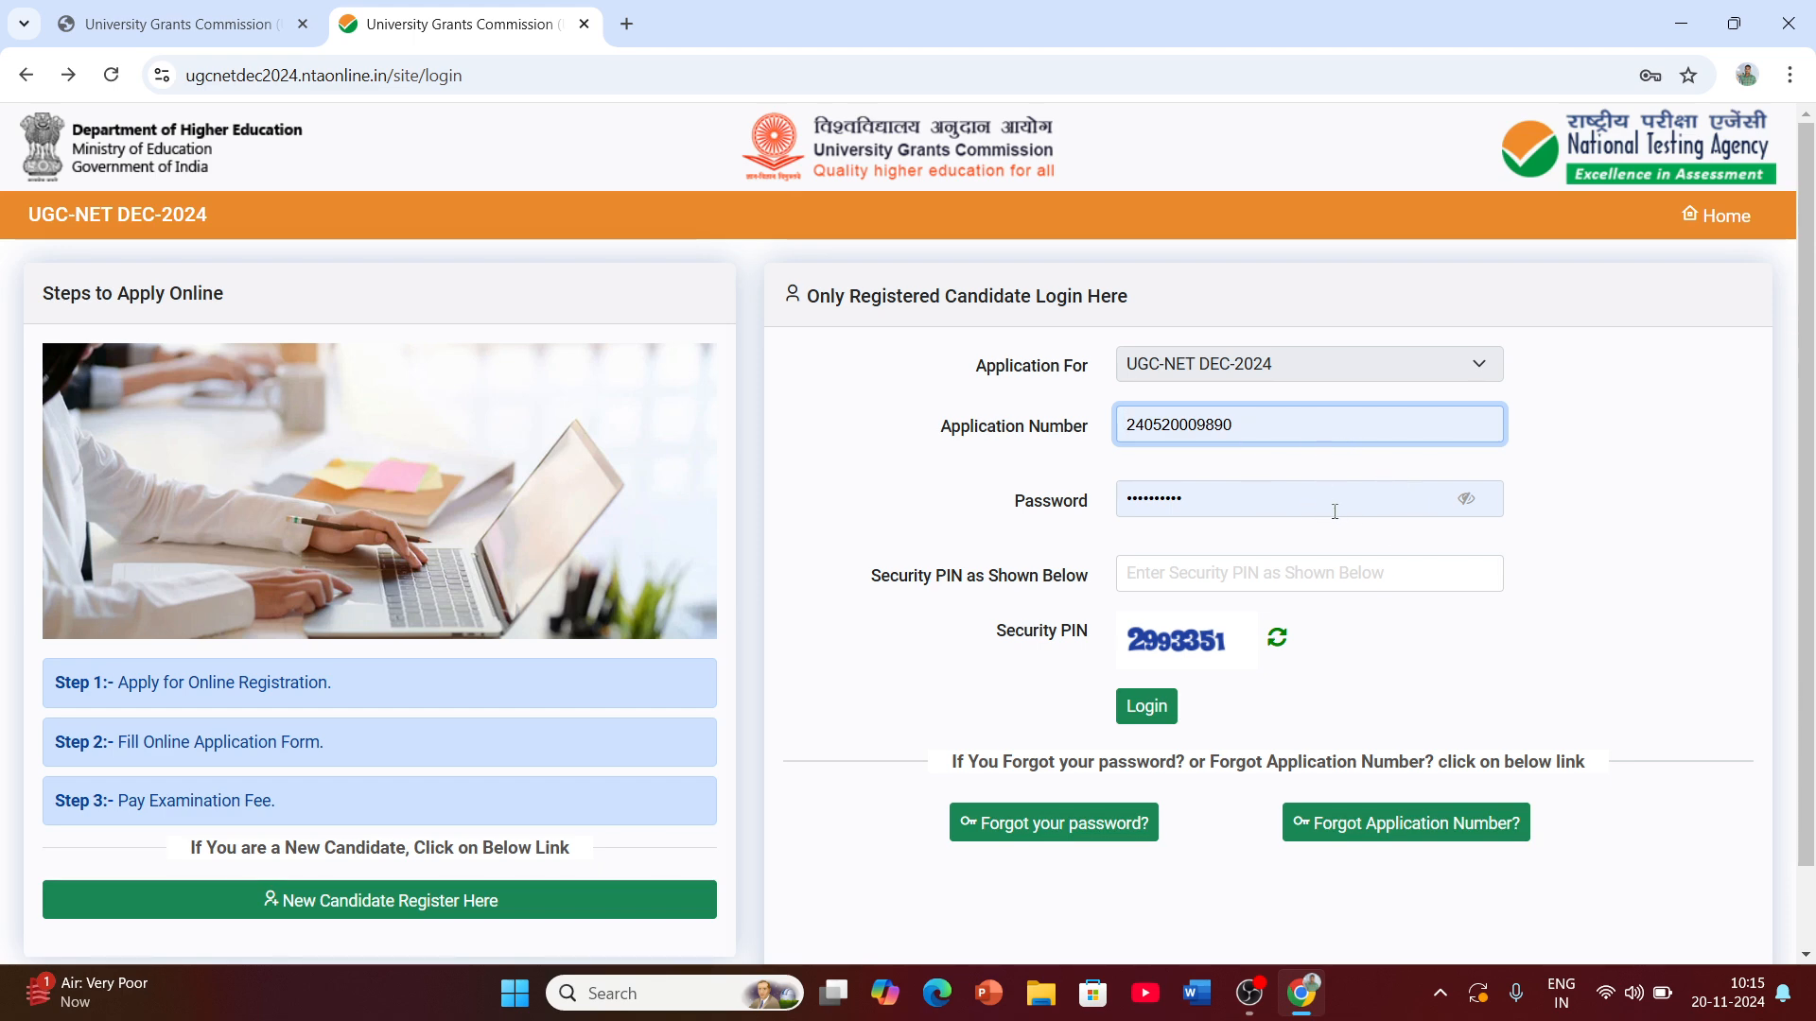
{"action": "left_click", "coordinate": [1250, 428]}
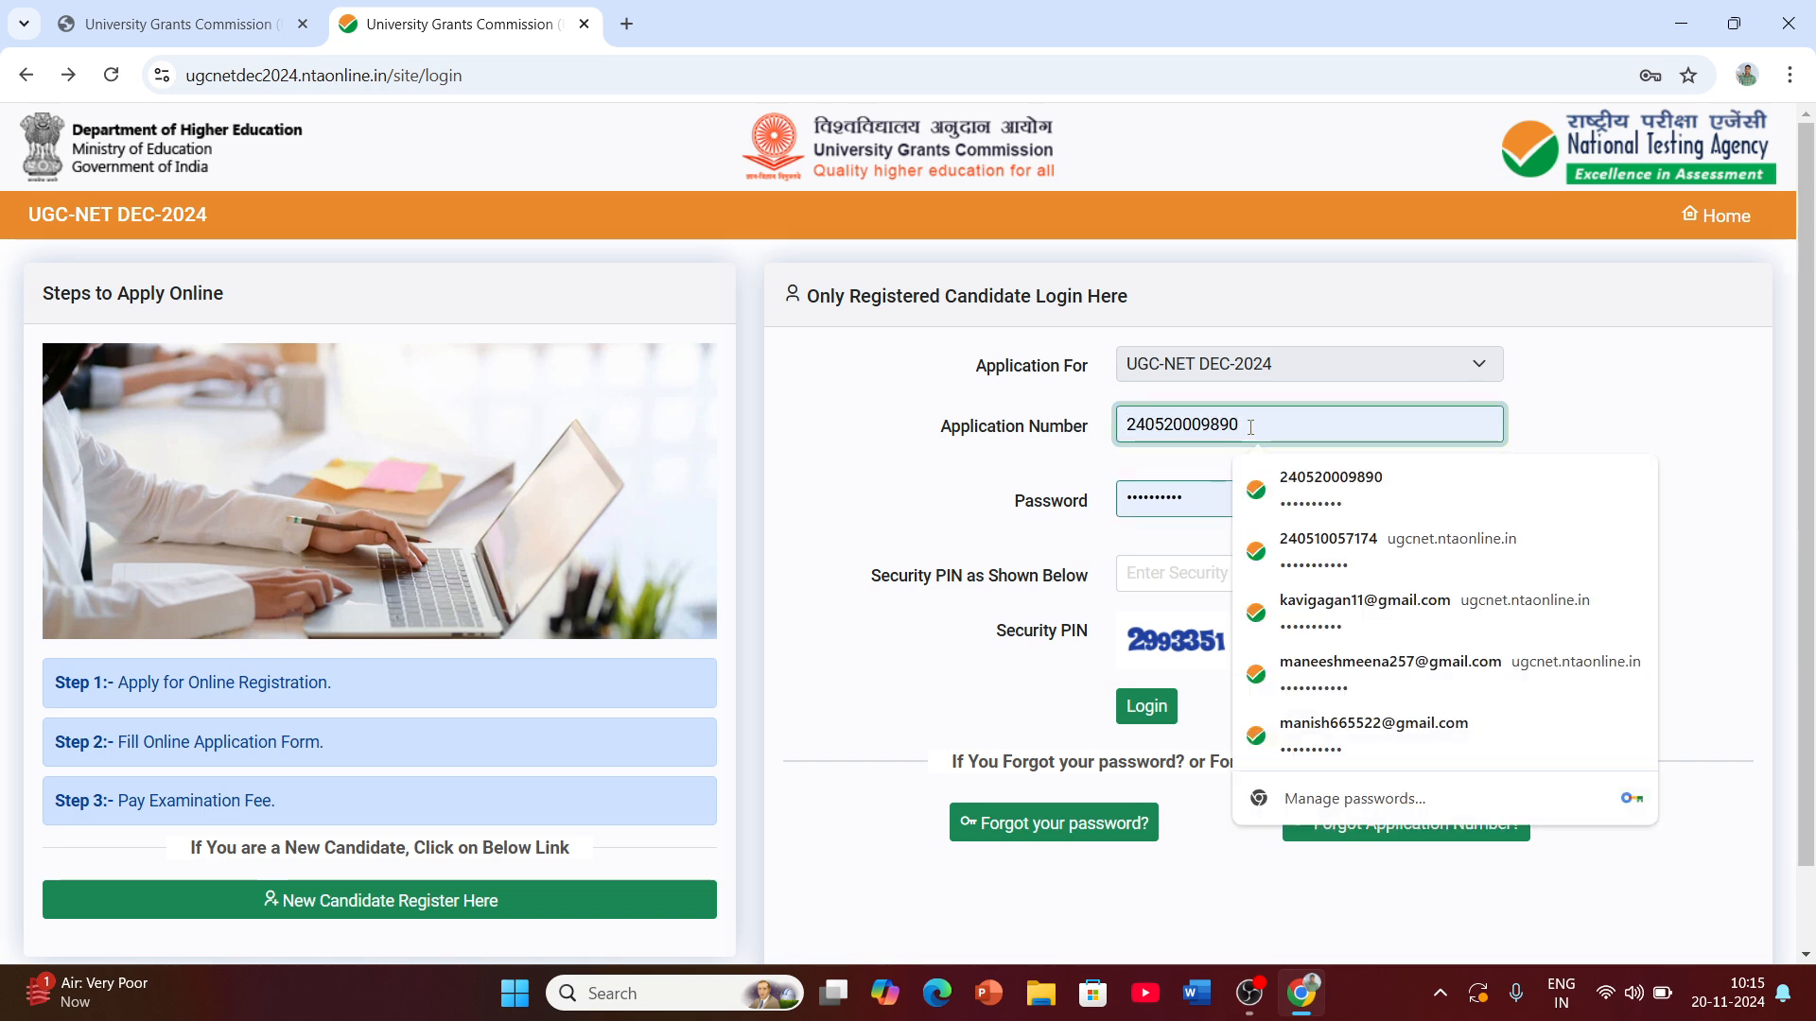
{"action": "left_click", "coordinate": [1201, 490]}
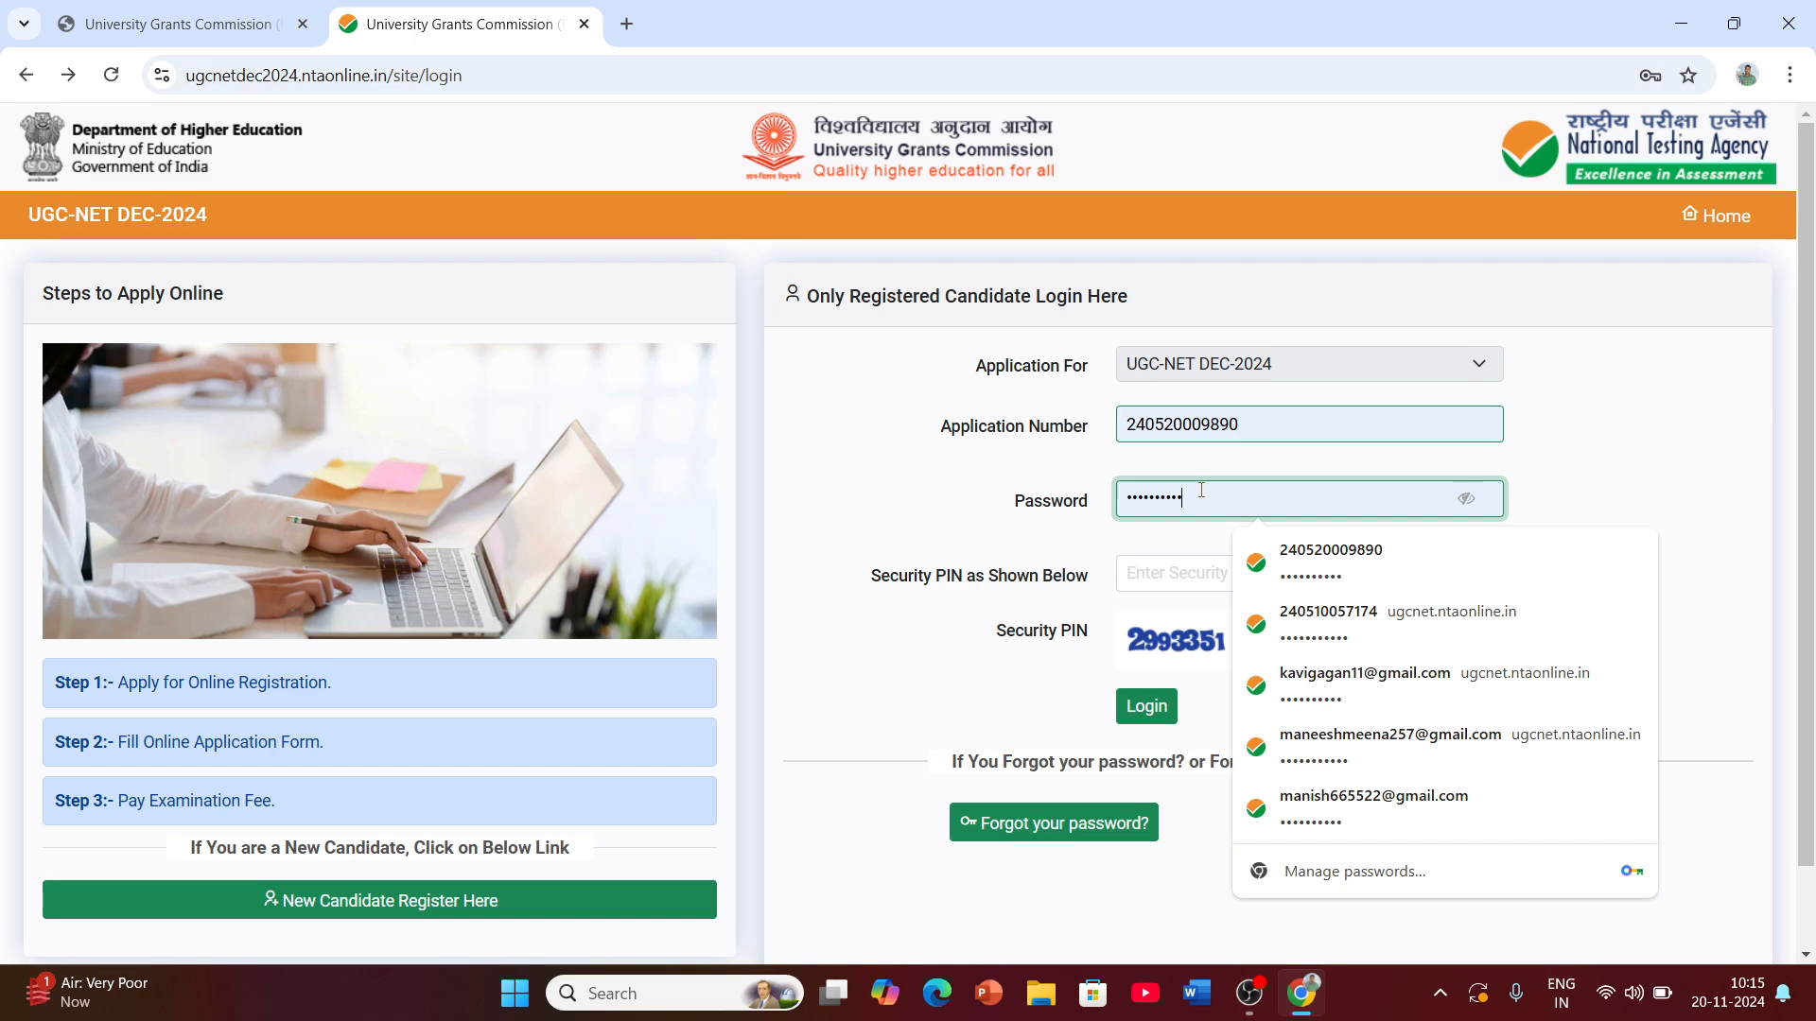
{"action": "left_click", "coordinate": [1468, 501]}
{"action": "left_click", "coordinate": [1469, 503]}
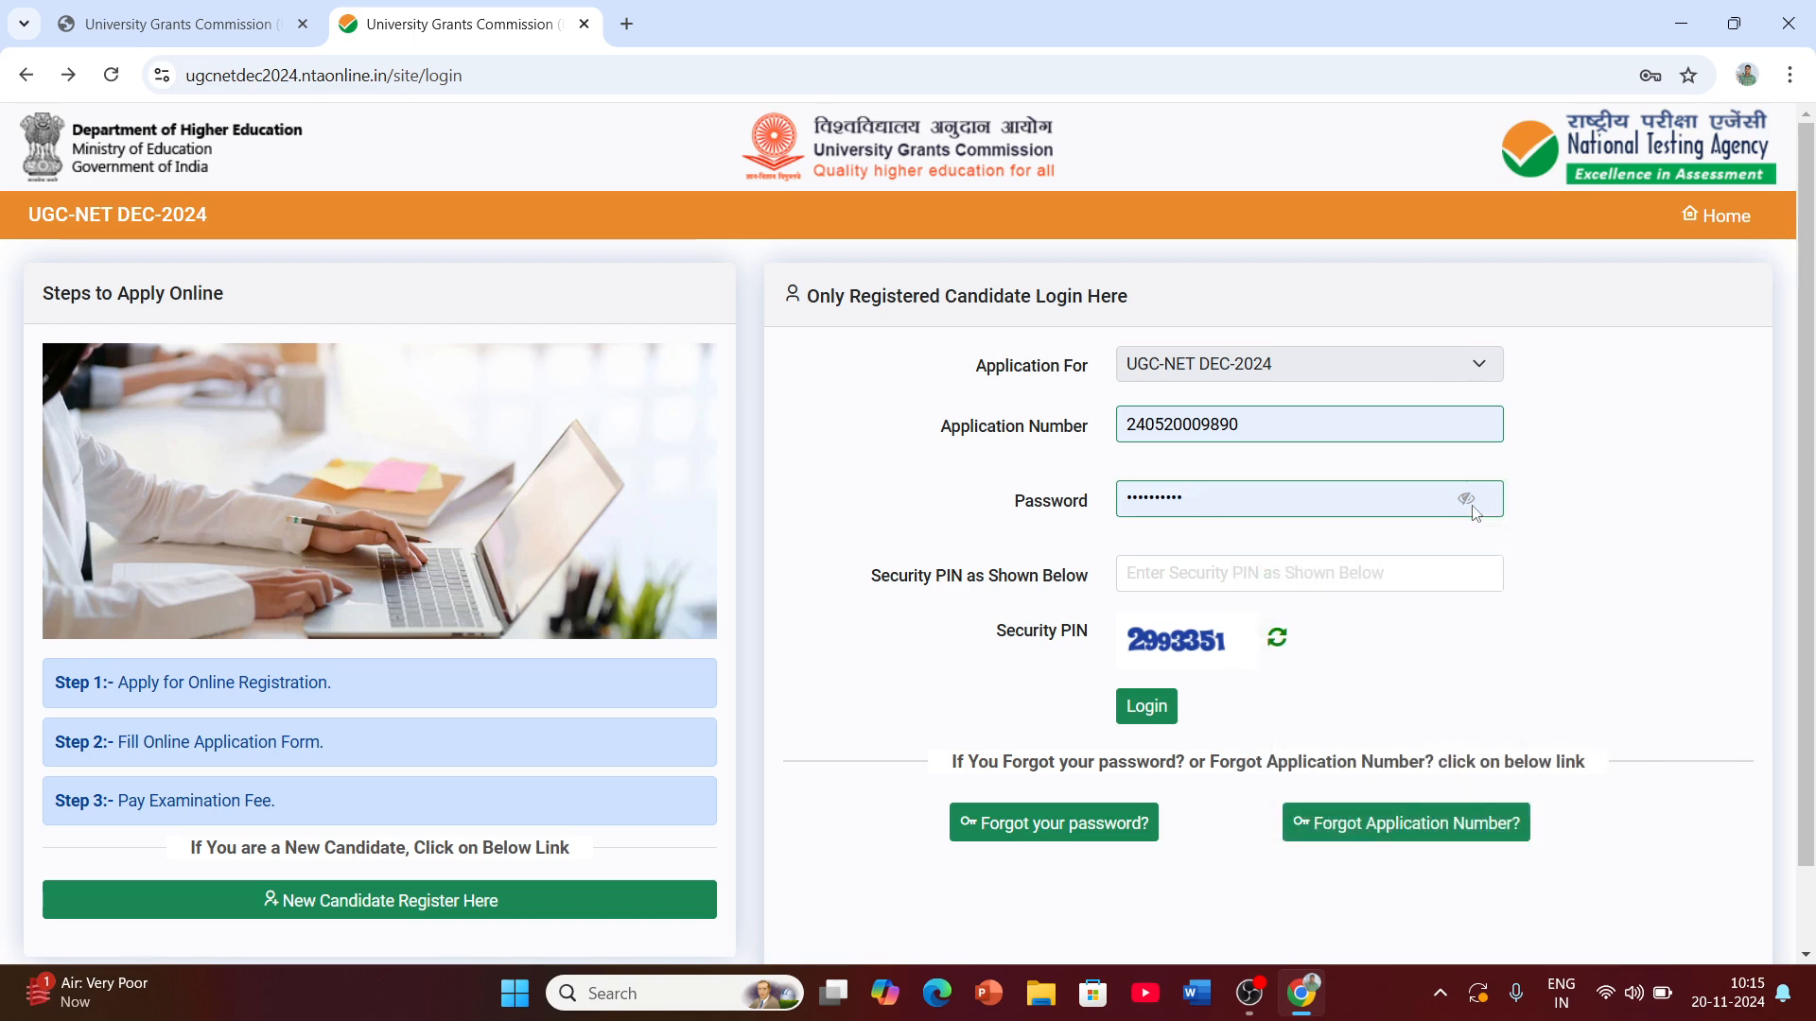
Step: Enter the security PIN shown in the image and log in to the candidate's application
{"action": "left_click", "coordinate": [1188, 567]}
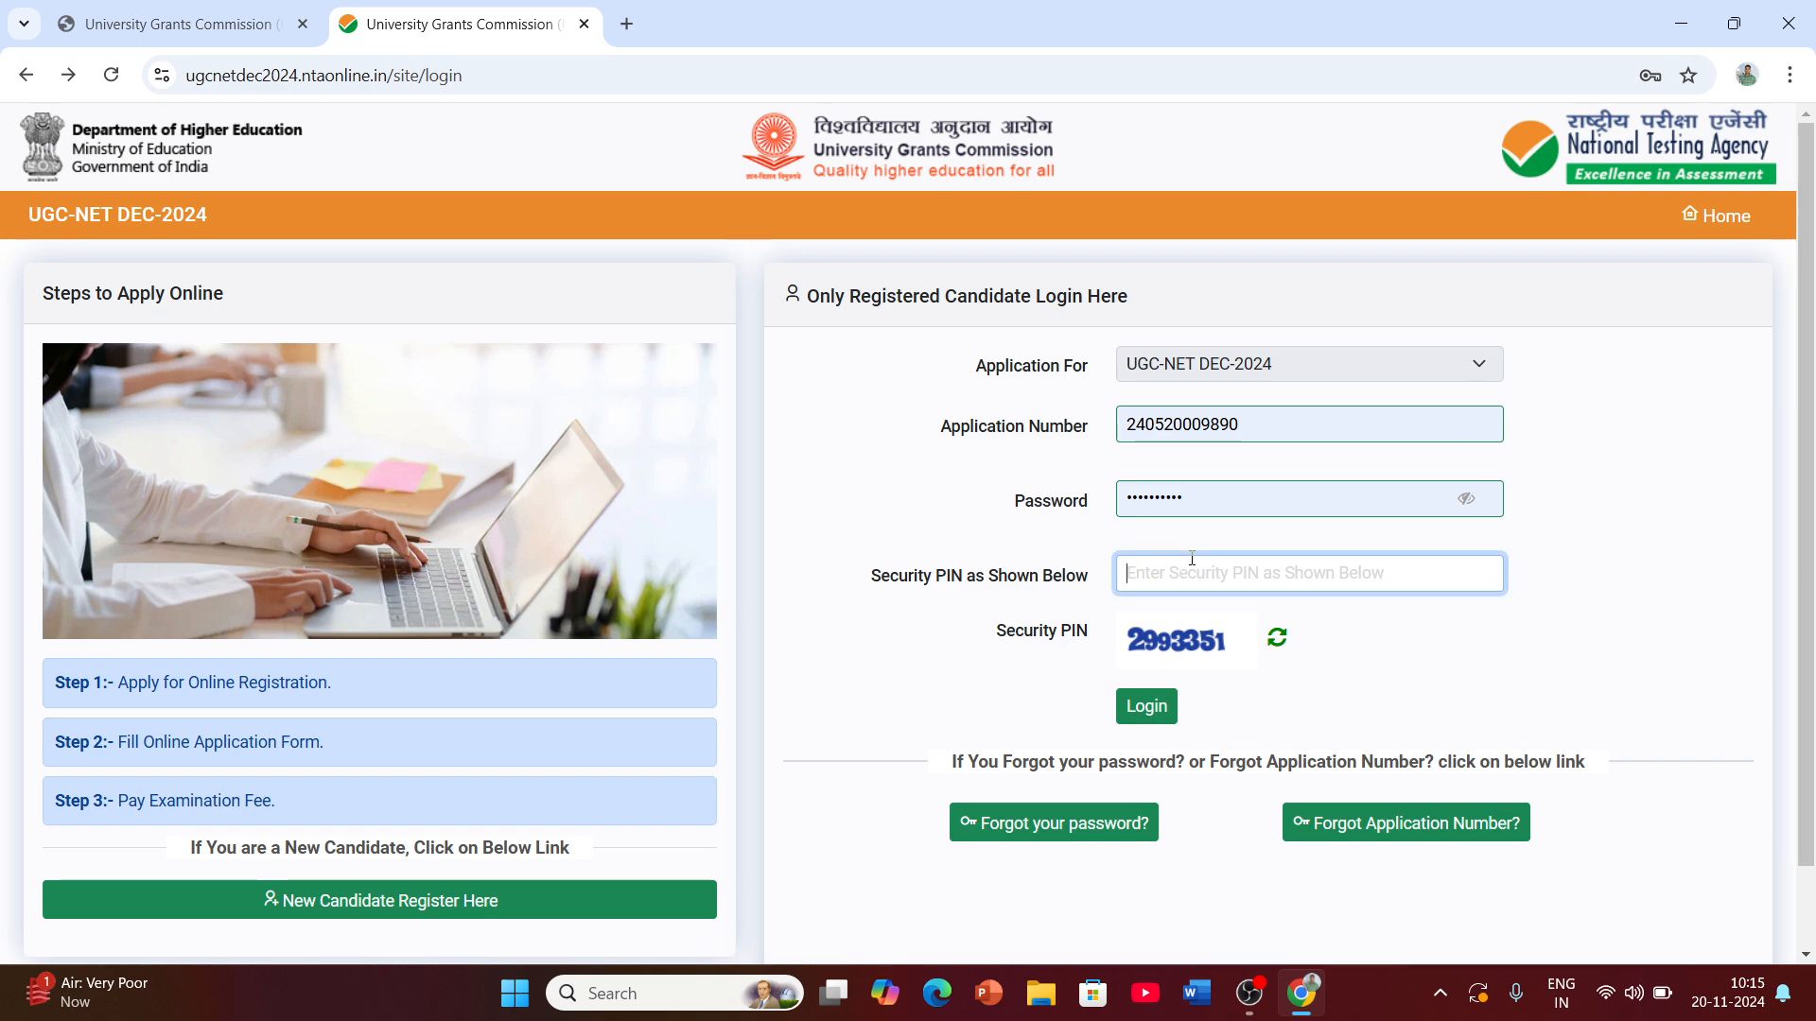
{"action": "type", "text": "2"}
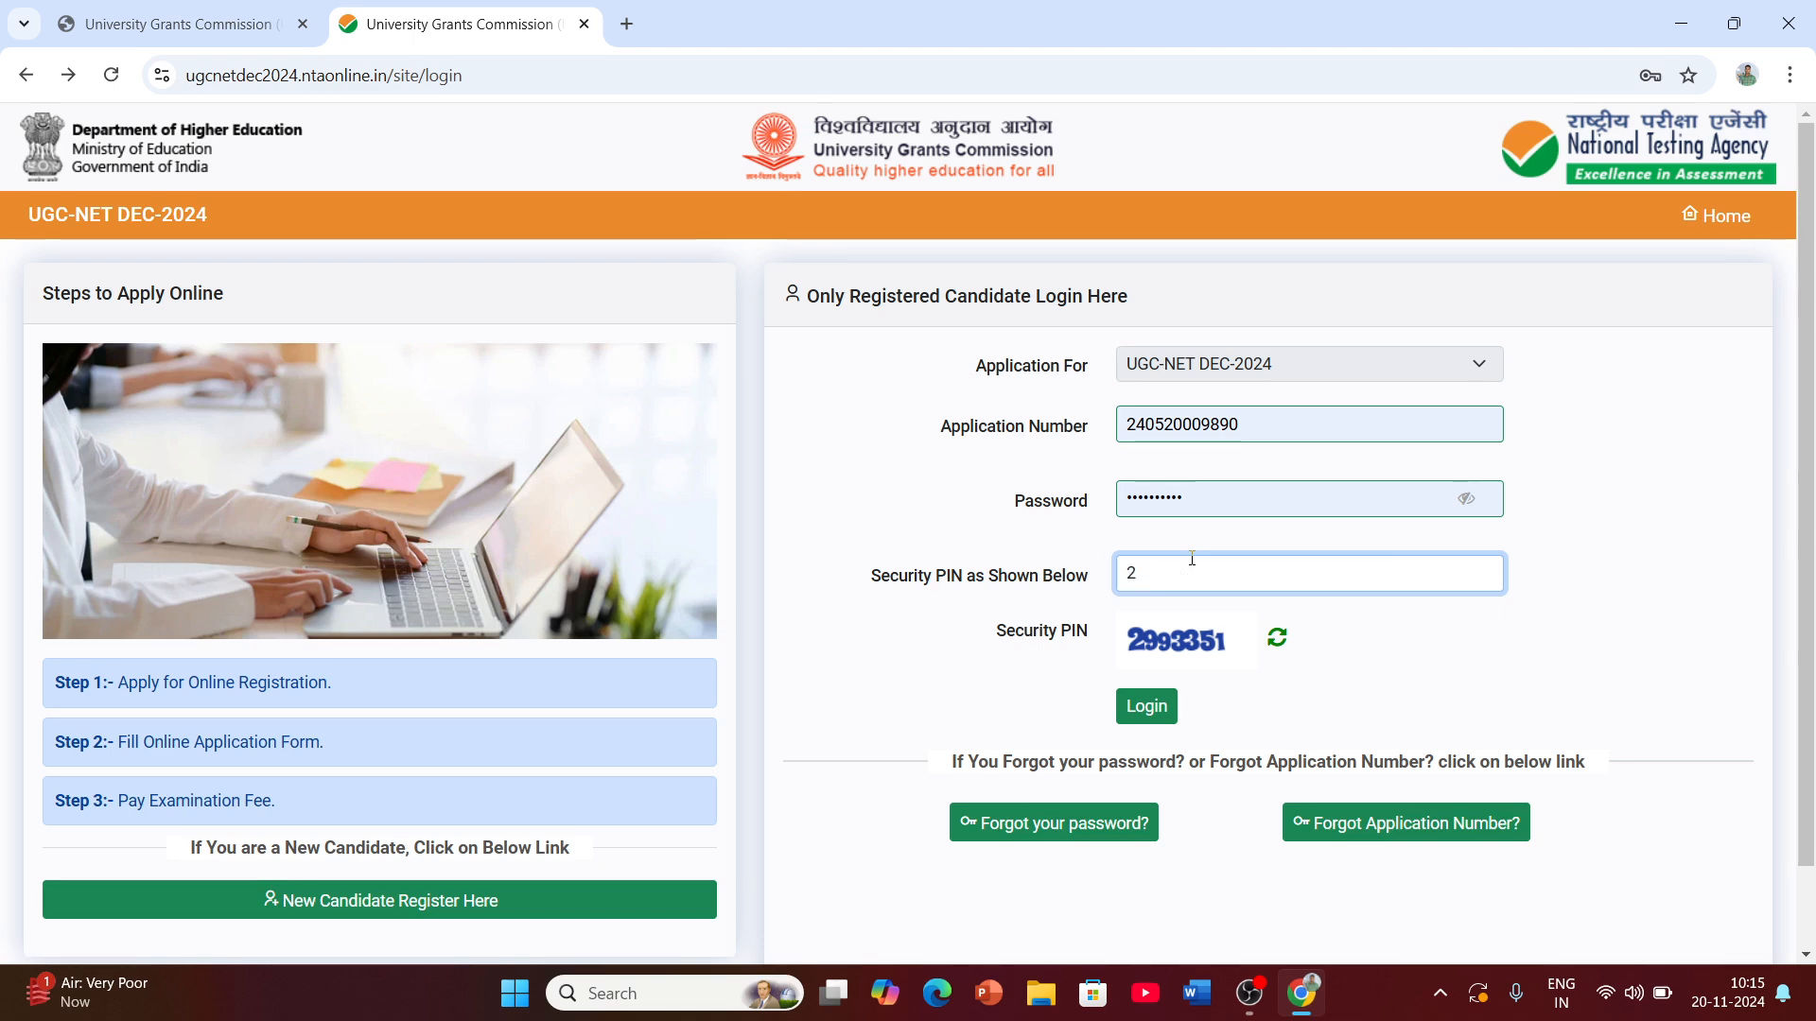
{"action": "type", "text": "993"}
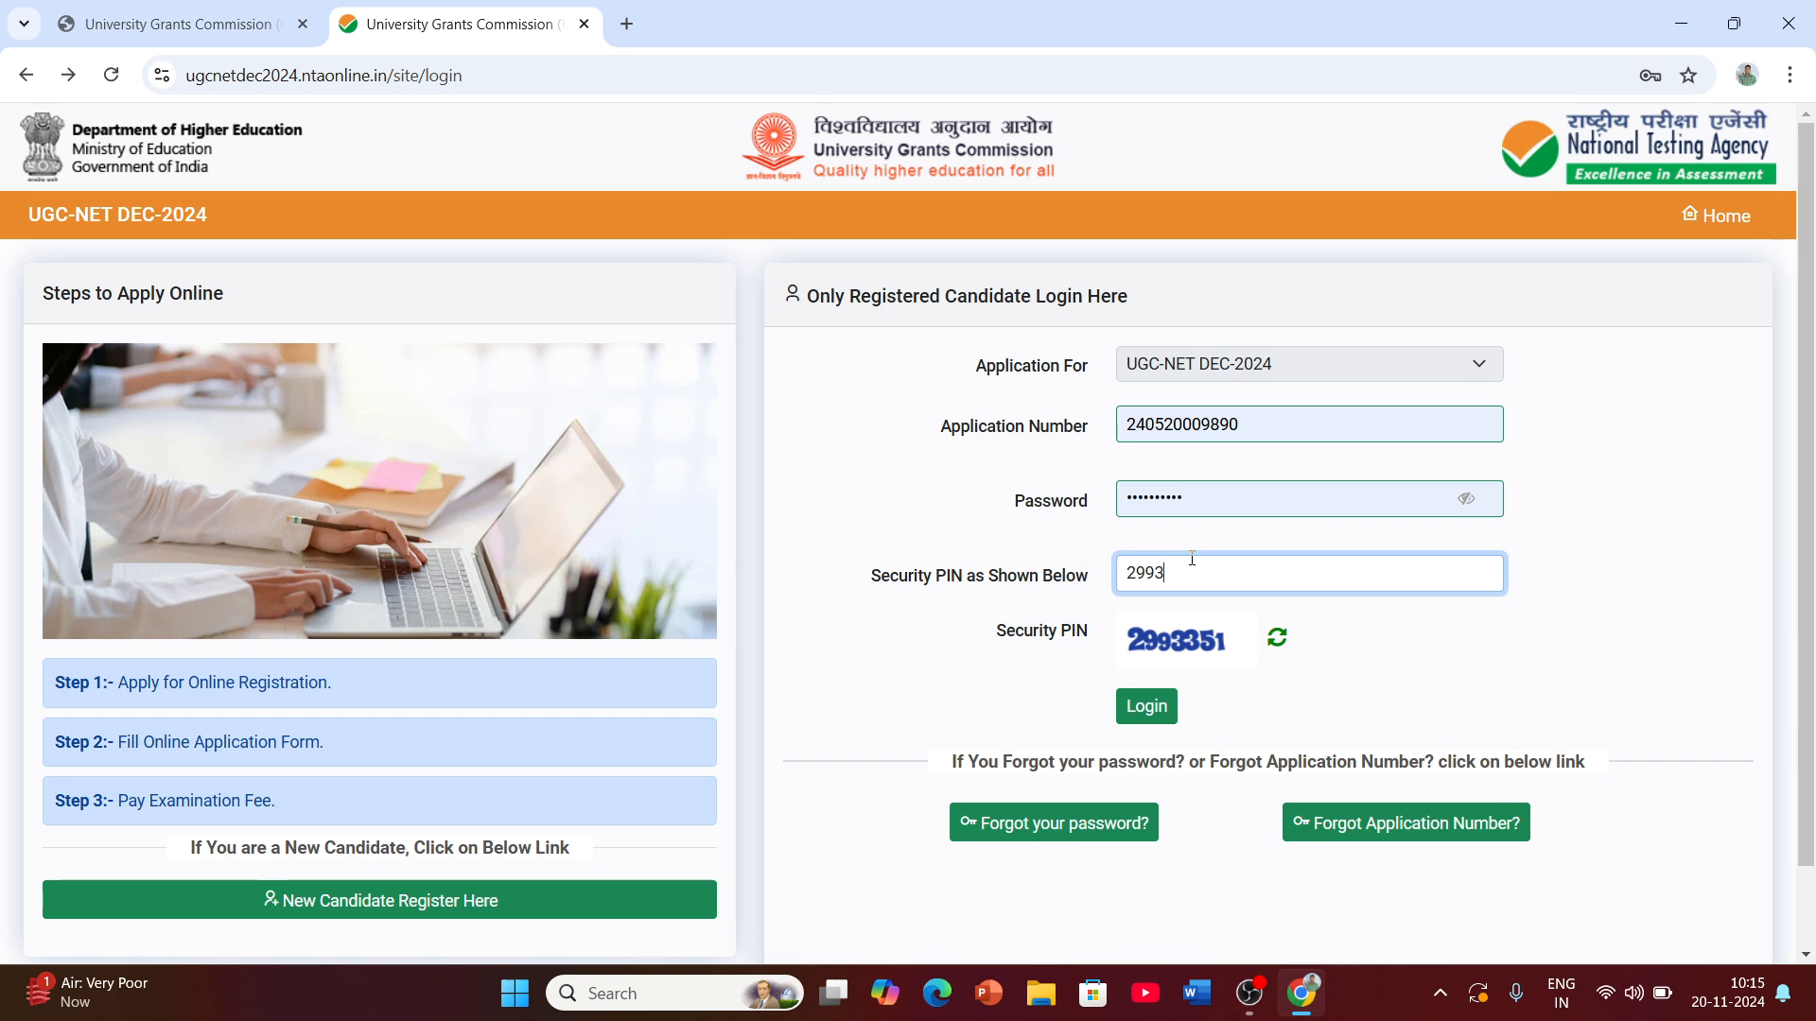
{"action": "type", "text": "351"}
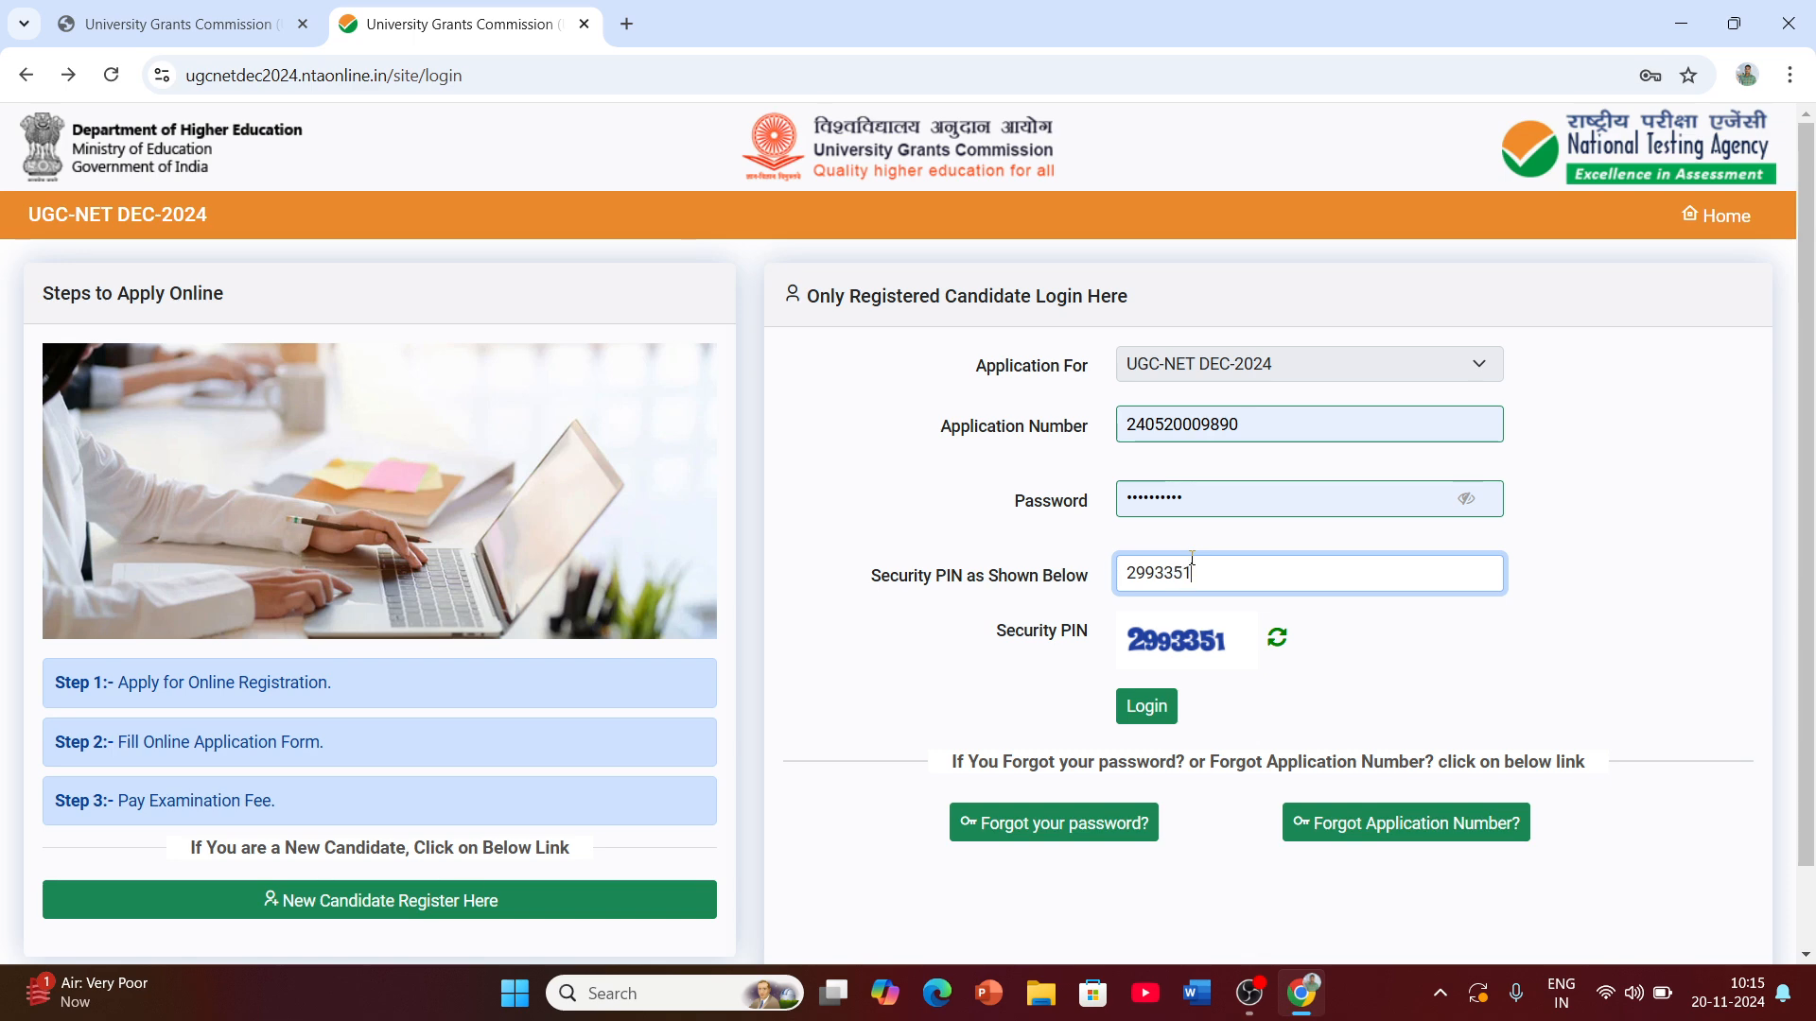
{"action": "left_click", "coordinate": [1152, 717]}
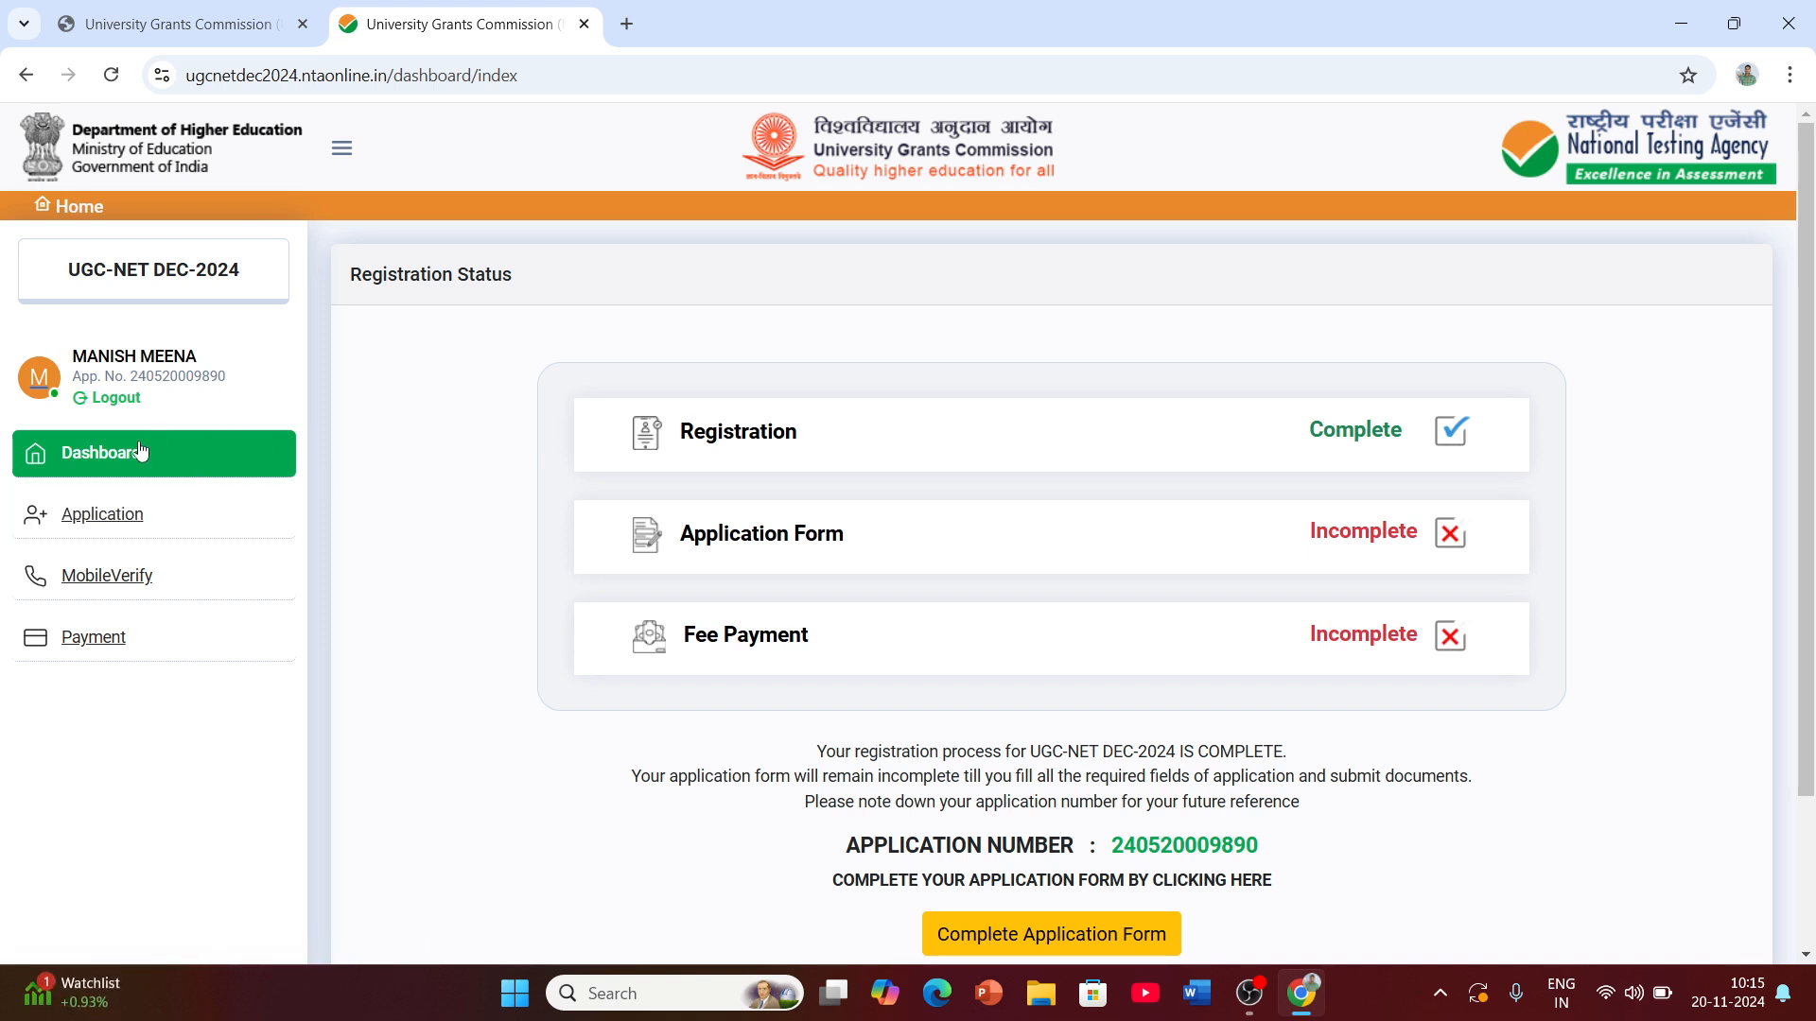
Step: Open the Application Status page from the dashboard sidebar
{"action": "left_click", "coordinate": [104, 509]}
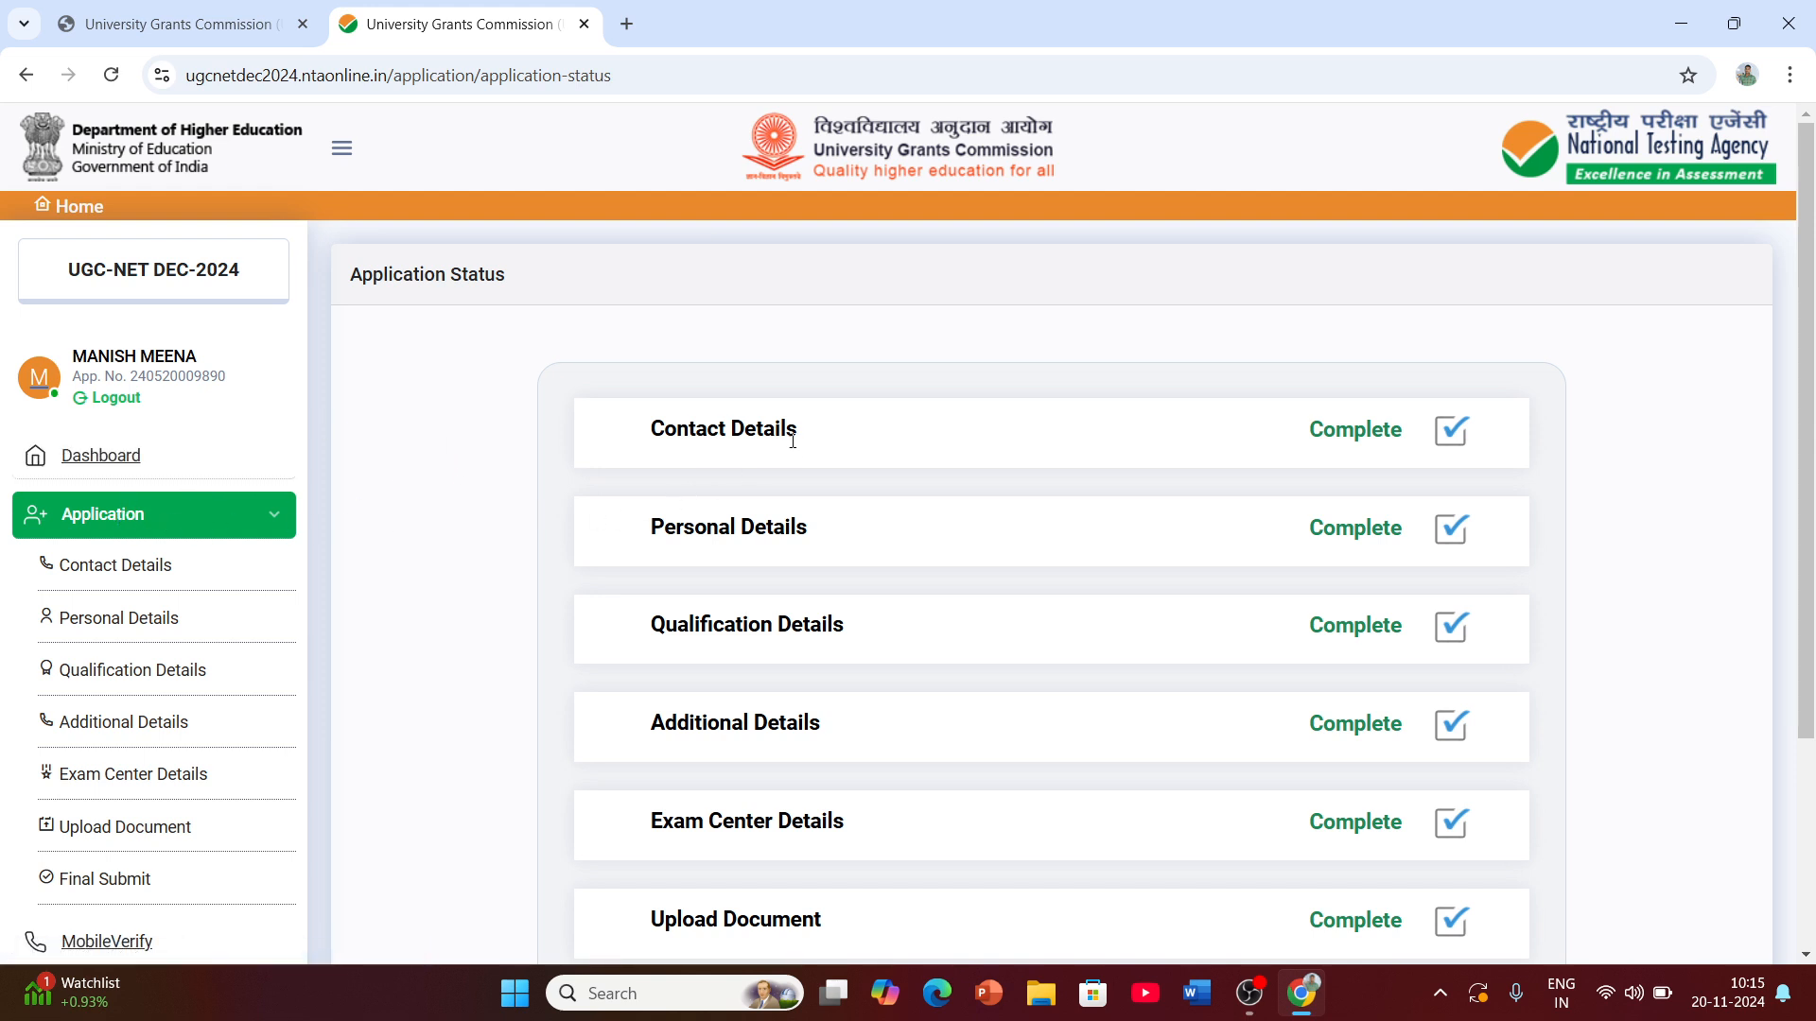
Step: Review the saved contact and address details by scrolling through the Contact Details form
{"action": "left_click", "coordinate": [163, 567]}
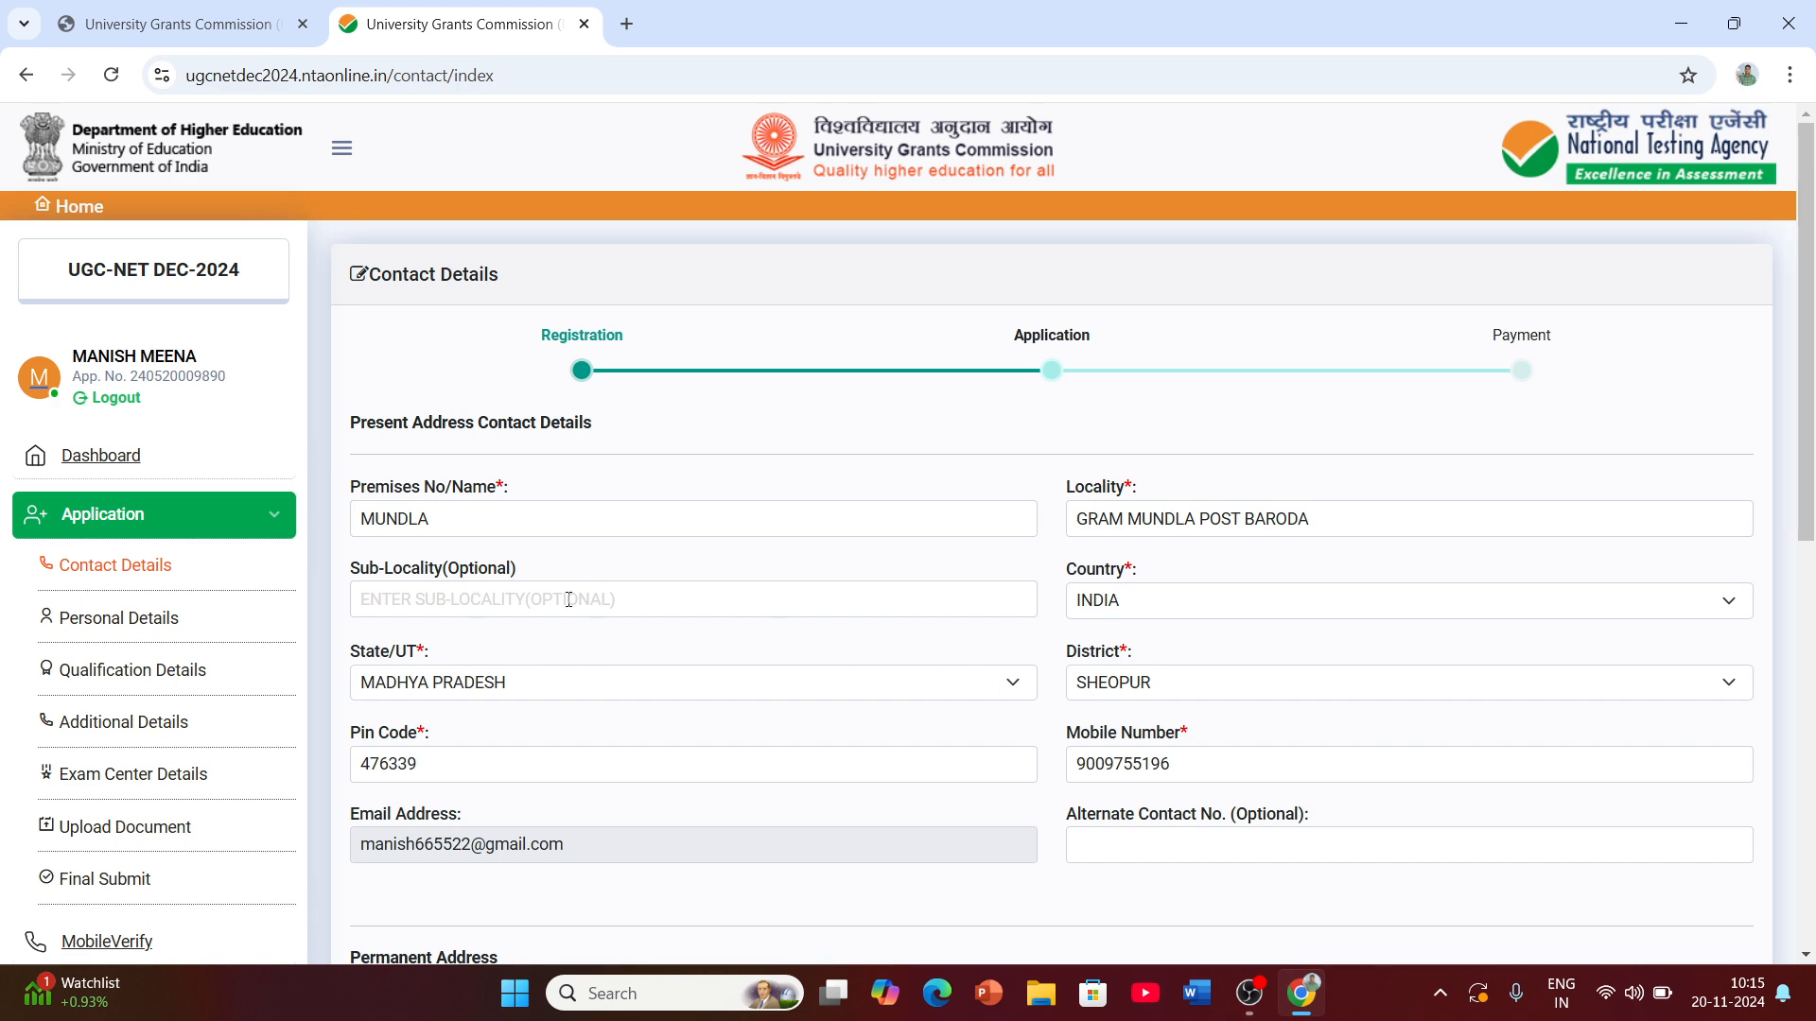
{"action": "scroll", "coordinate": [586, 652], "scroll_direction": "down", "scroll_amount": 4}
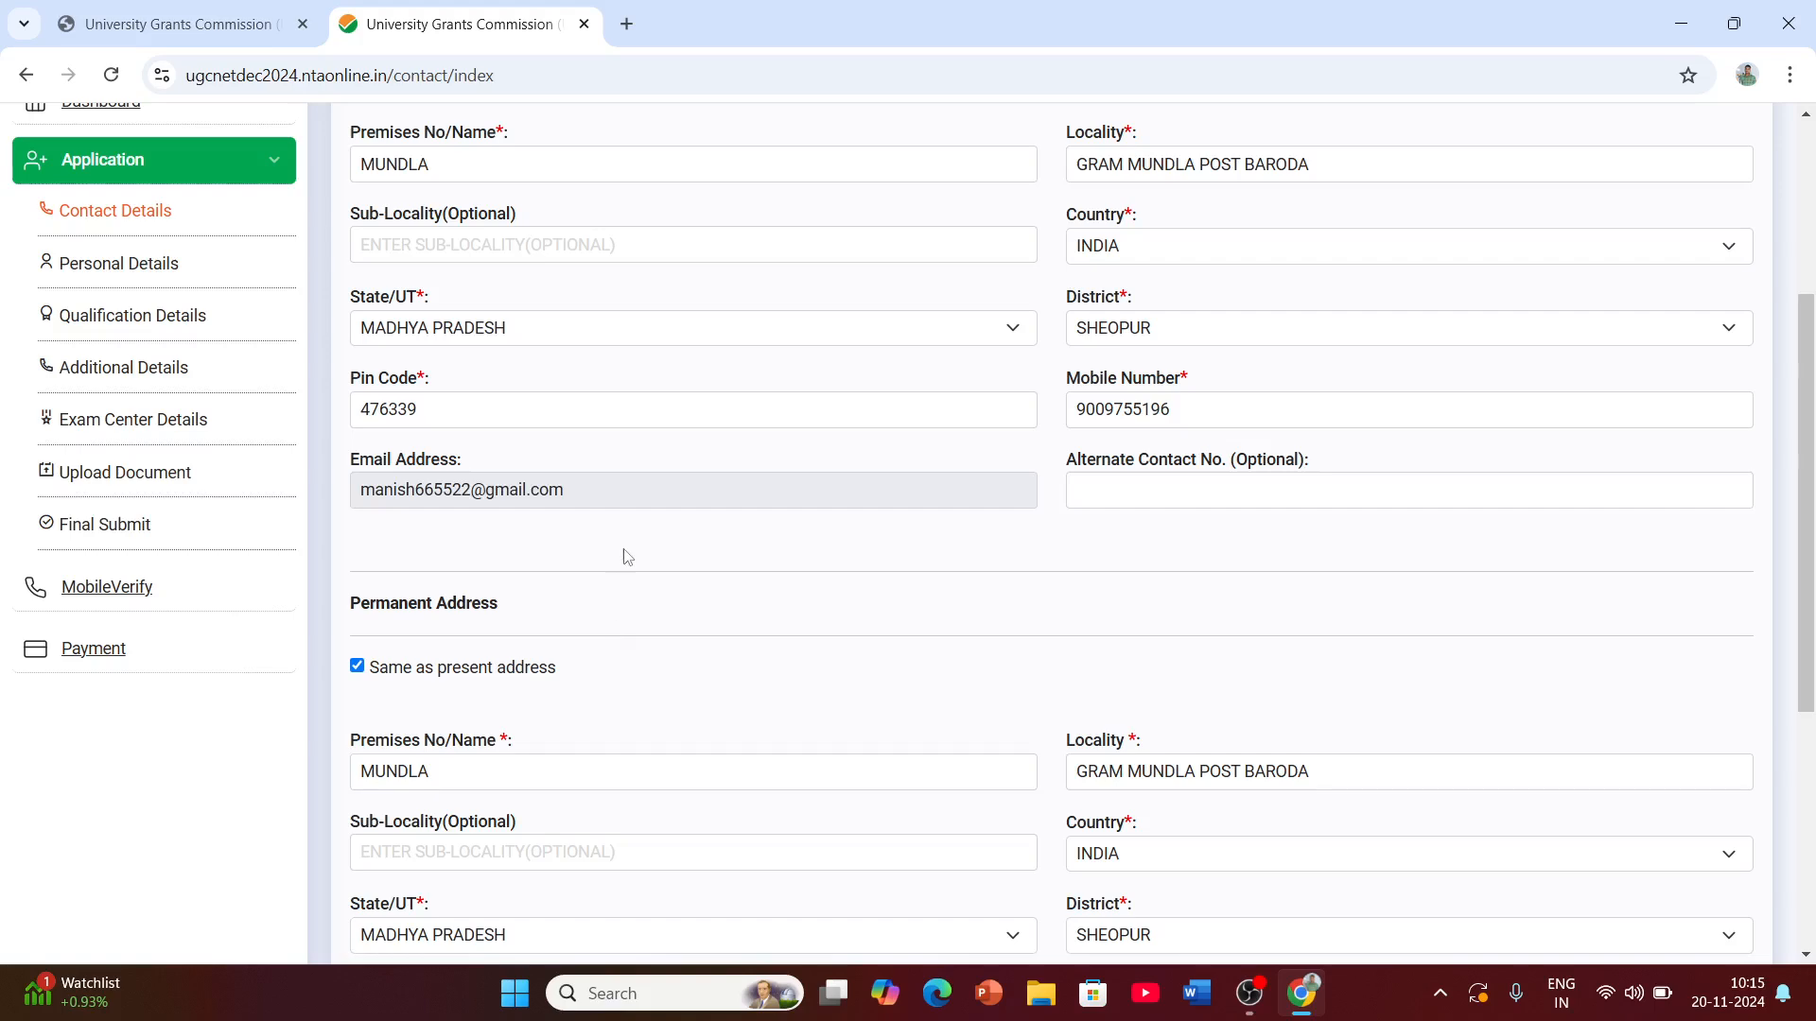
{"action": "scroll", "coordinate": [700, 503], "scroll_direction": "up", "scroll_amount": 3}
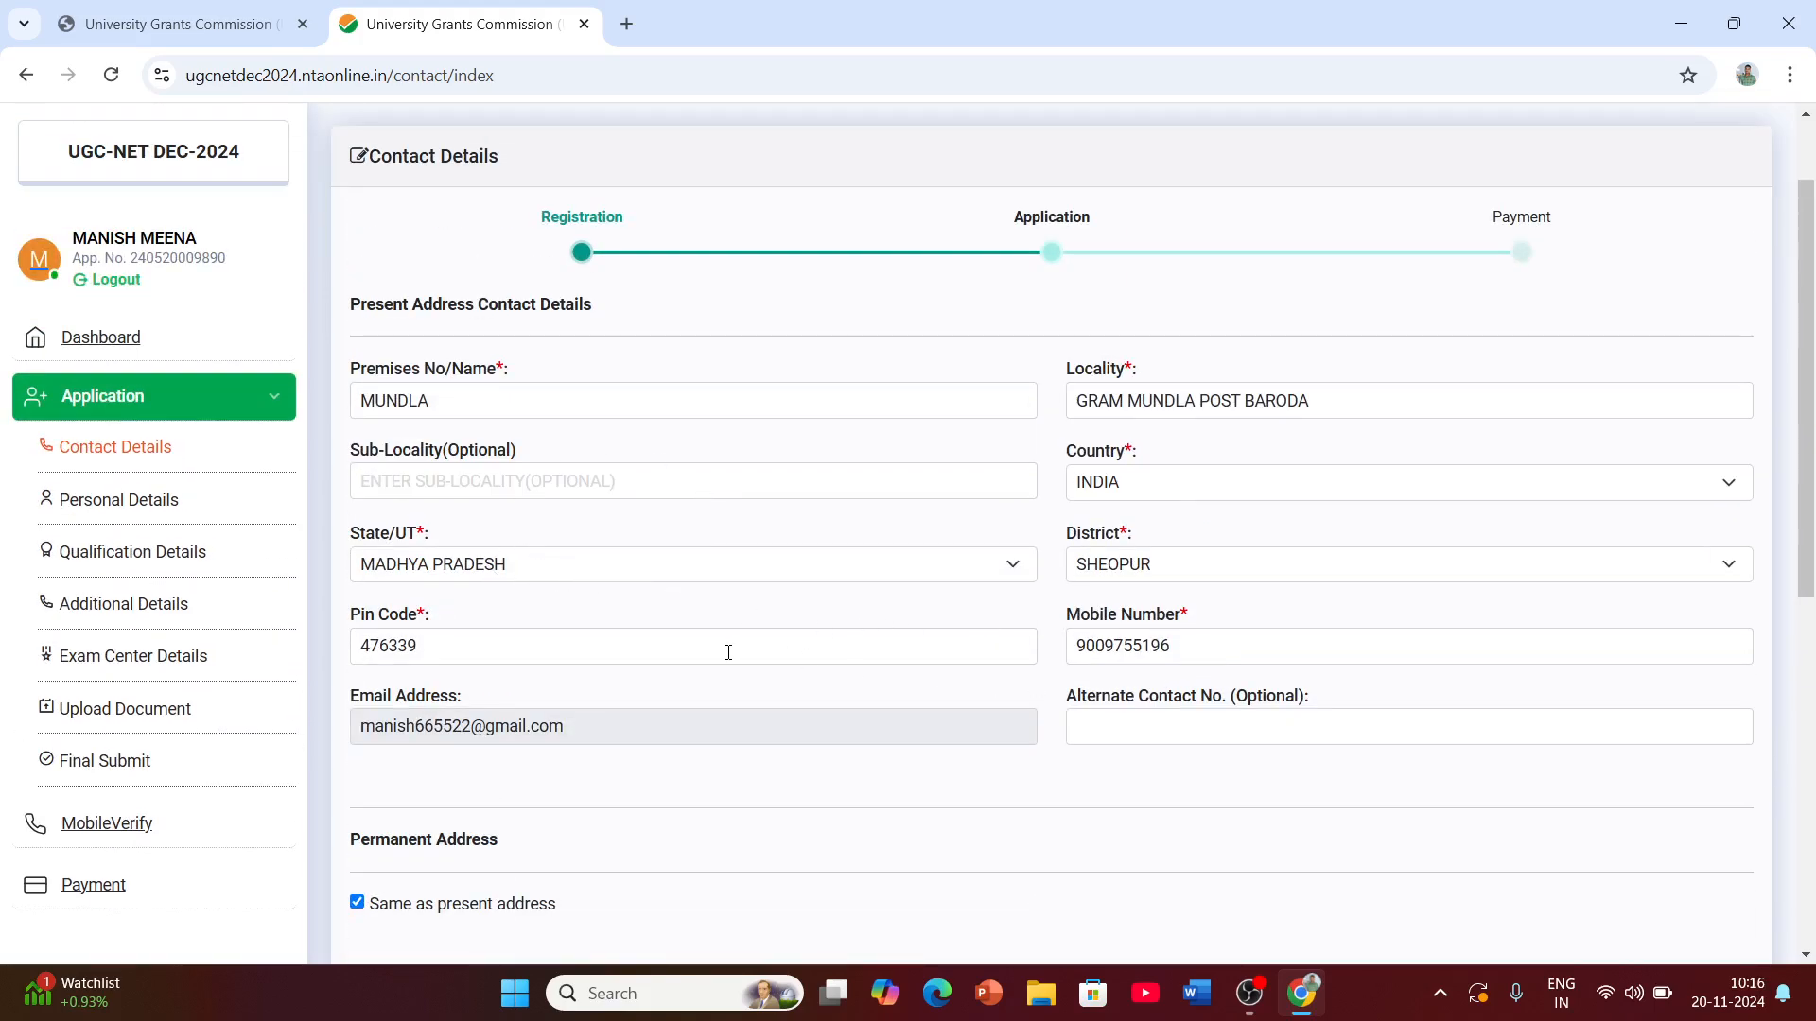
{"action": "scroll", "coordinate": [723, 647], "scroll_direction": "down", "scroll_amount": 4}
{"action": "scroll", "coordinate": [714, 654], "scroll_direction": "down", "scroll_amount": 3}
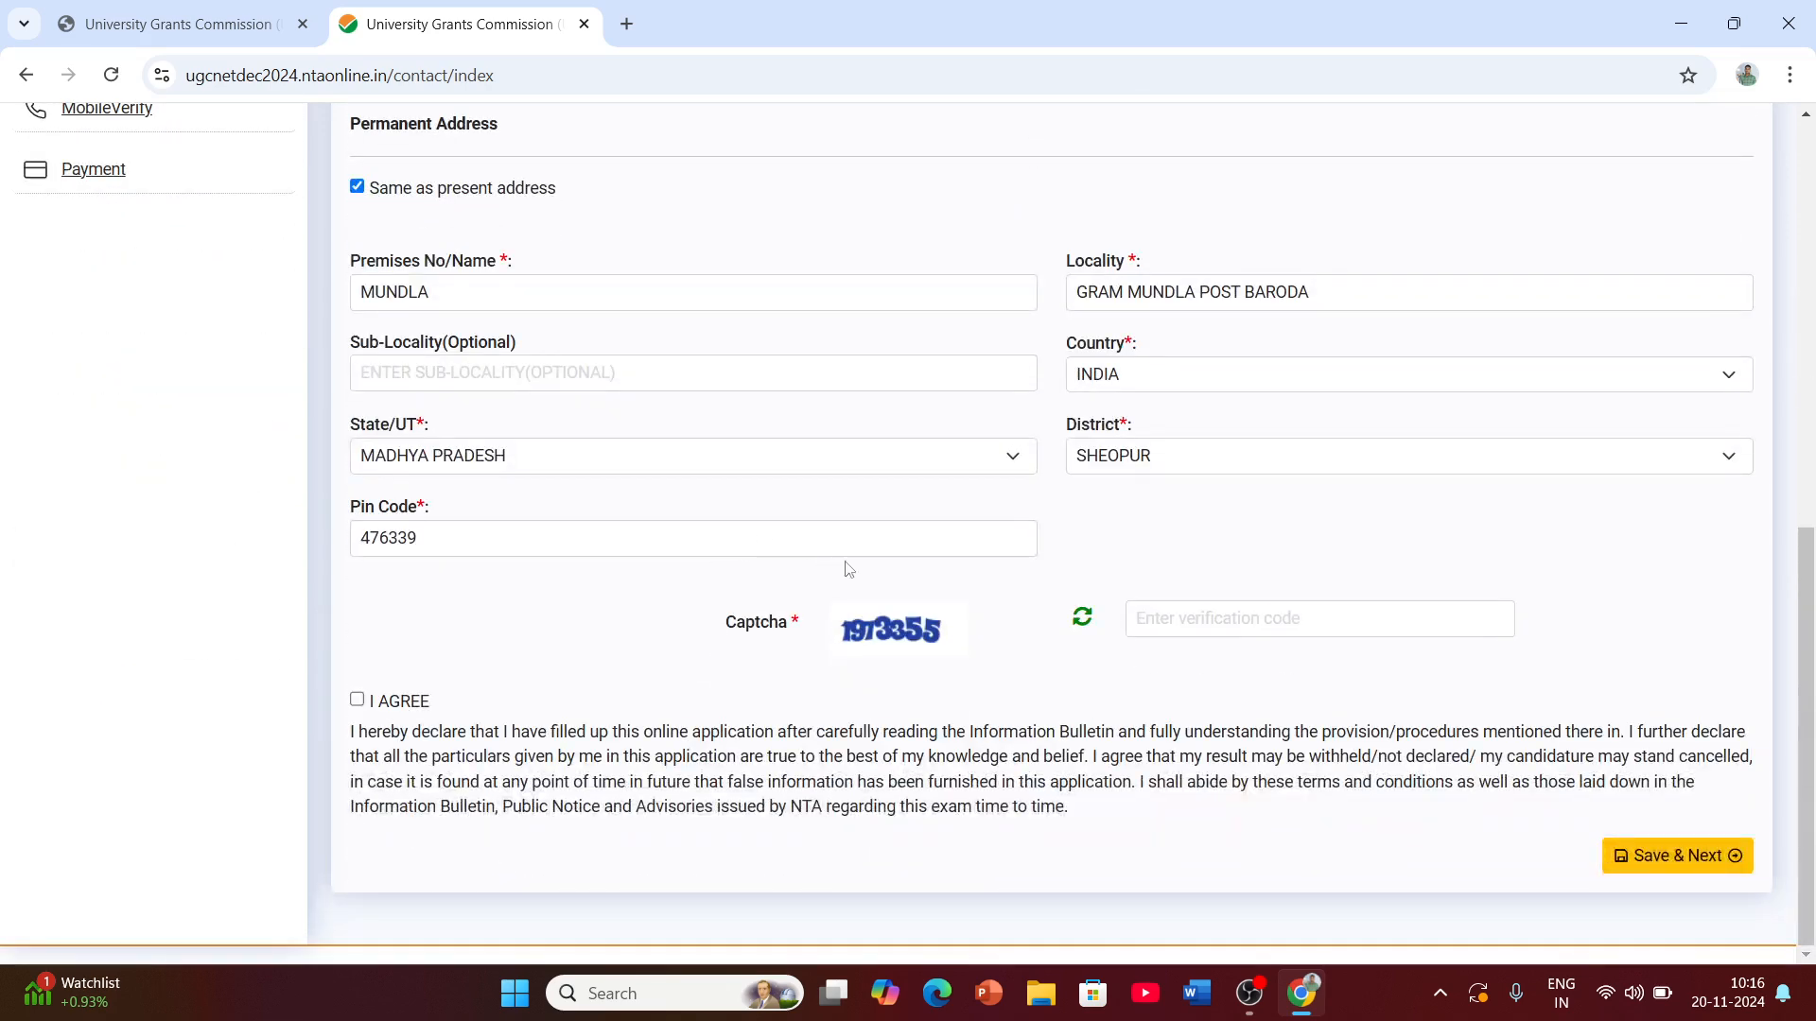
{"action": "left_click", "coordinate": [1183, 619]}
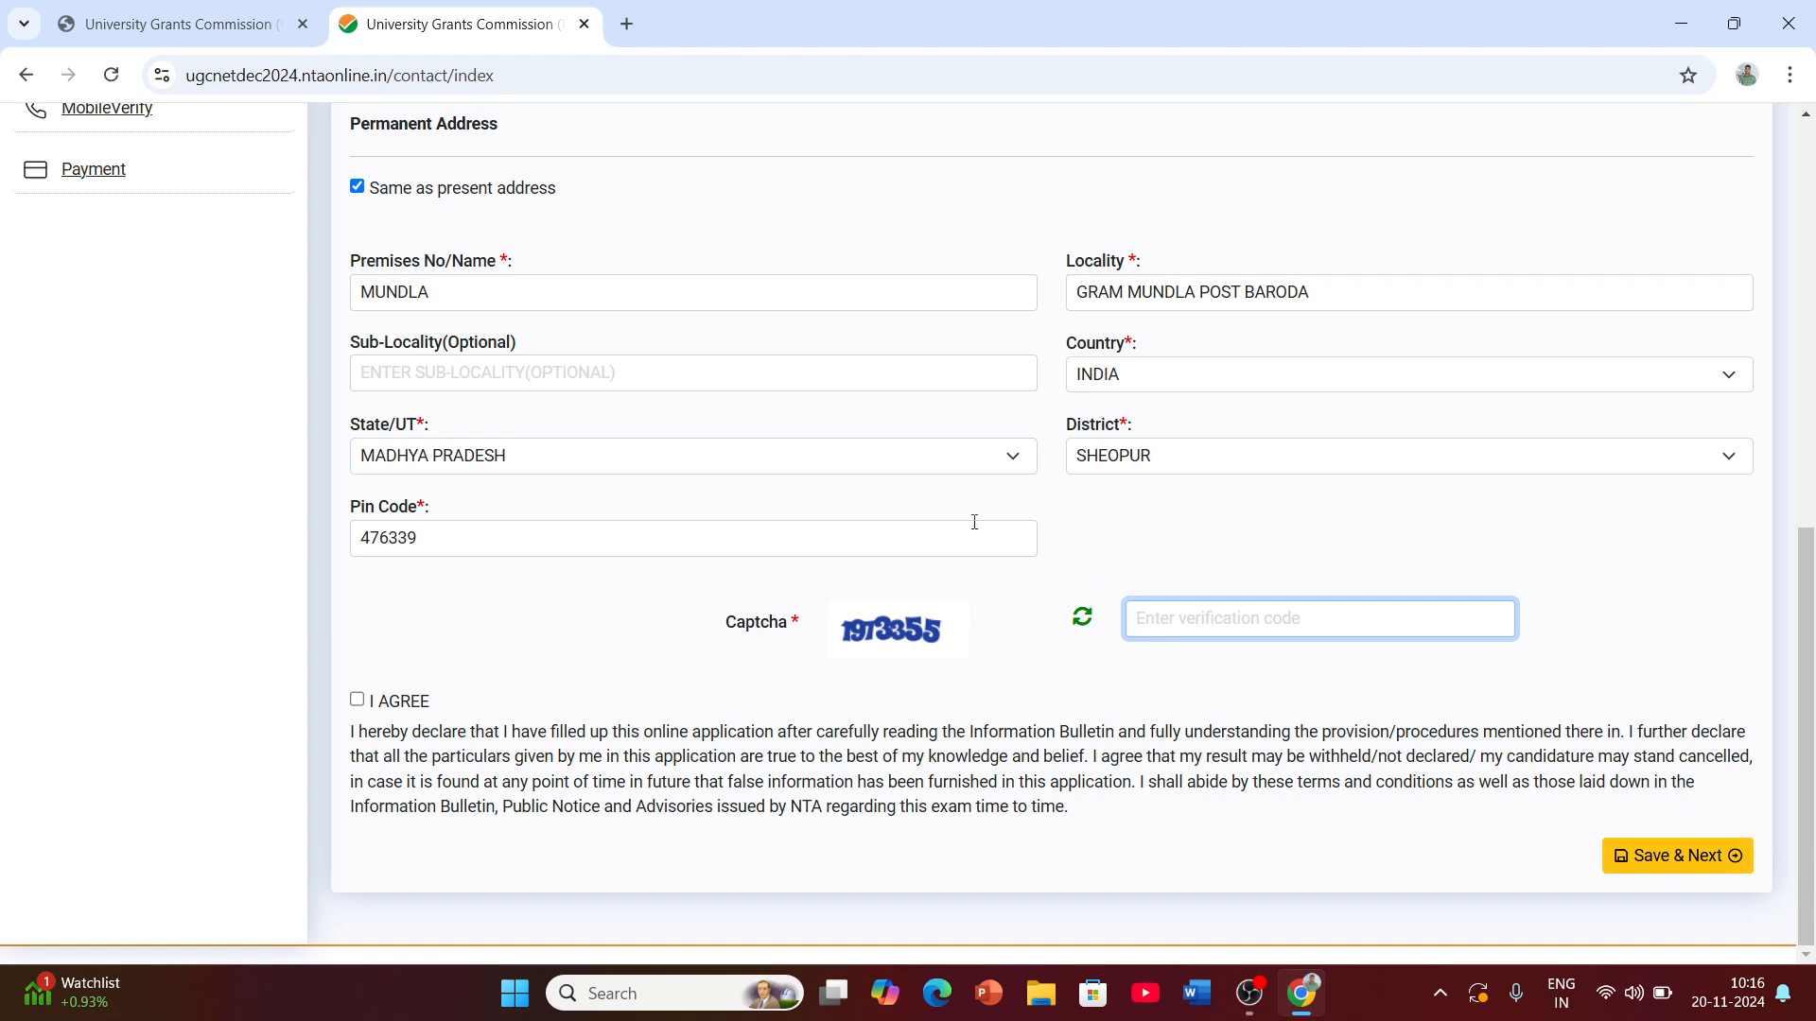
{"action": "scroll", "coordinate": [953, 527], "scroll_direction": "up", "scroll_amount": 8}
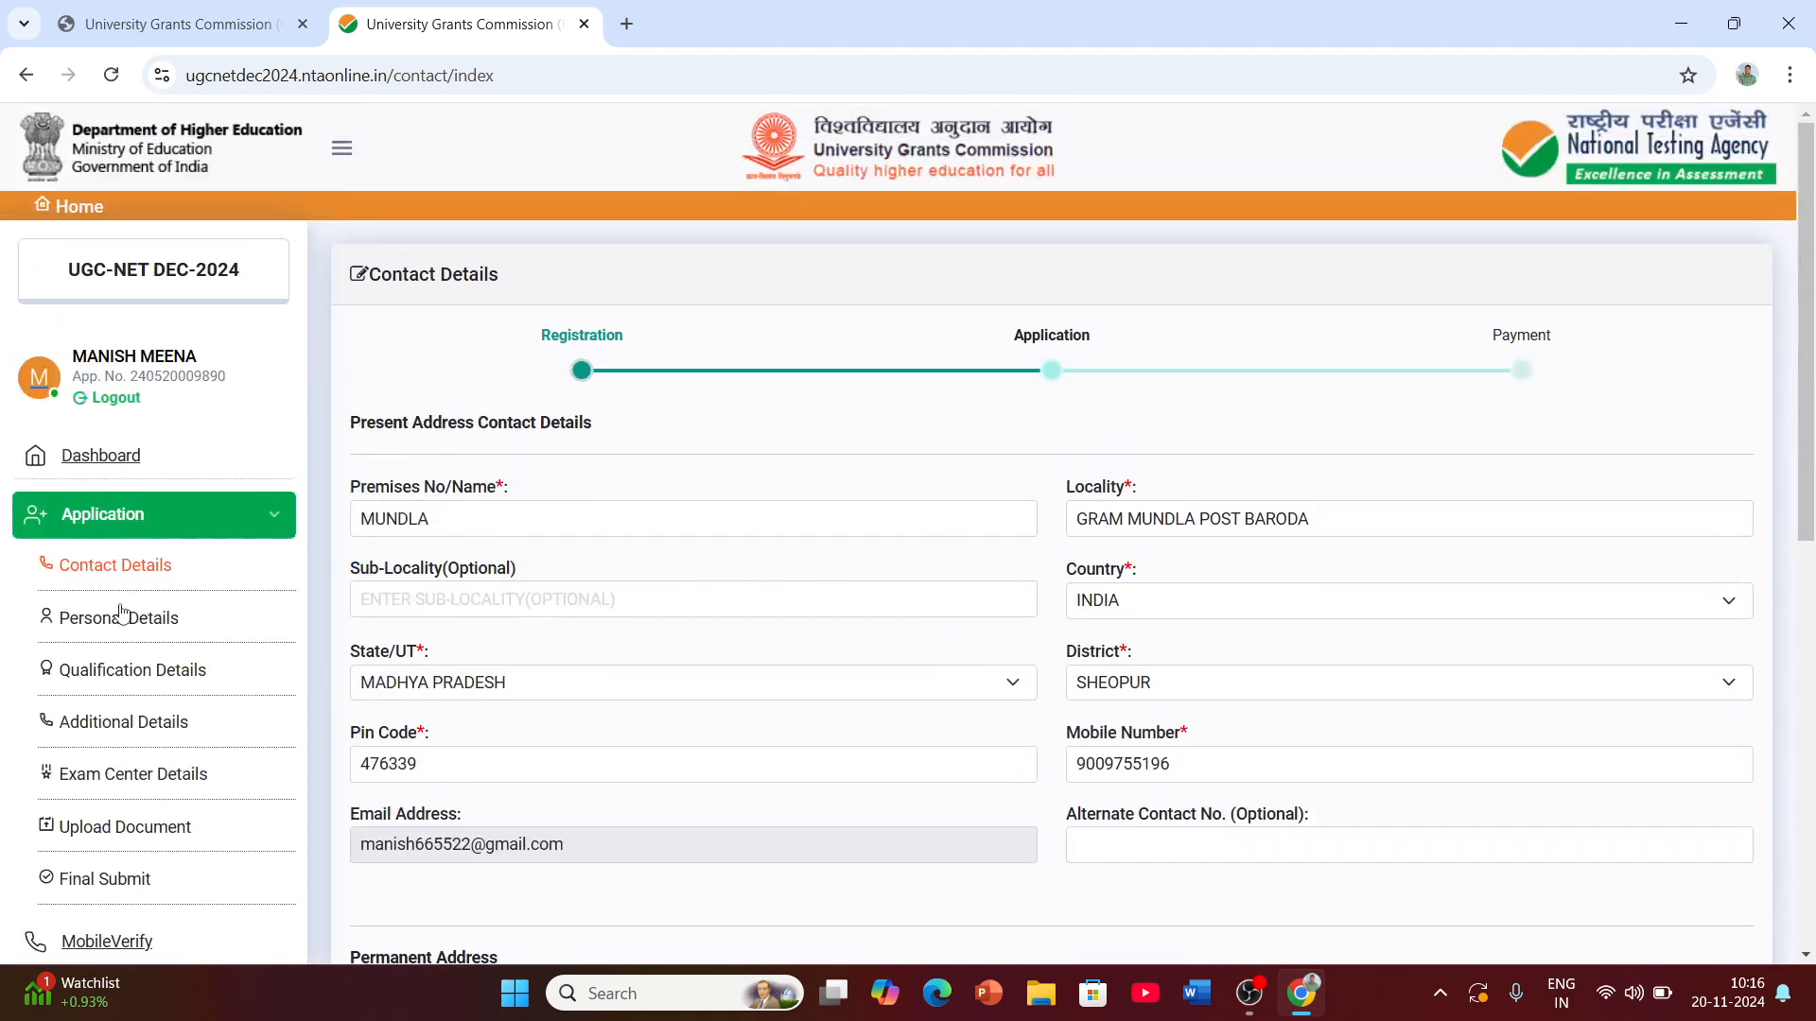
Step: Go to Personal Details and begin entering the verification code
{"action": "left_click", "coordinate": [107, 605]}
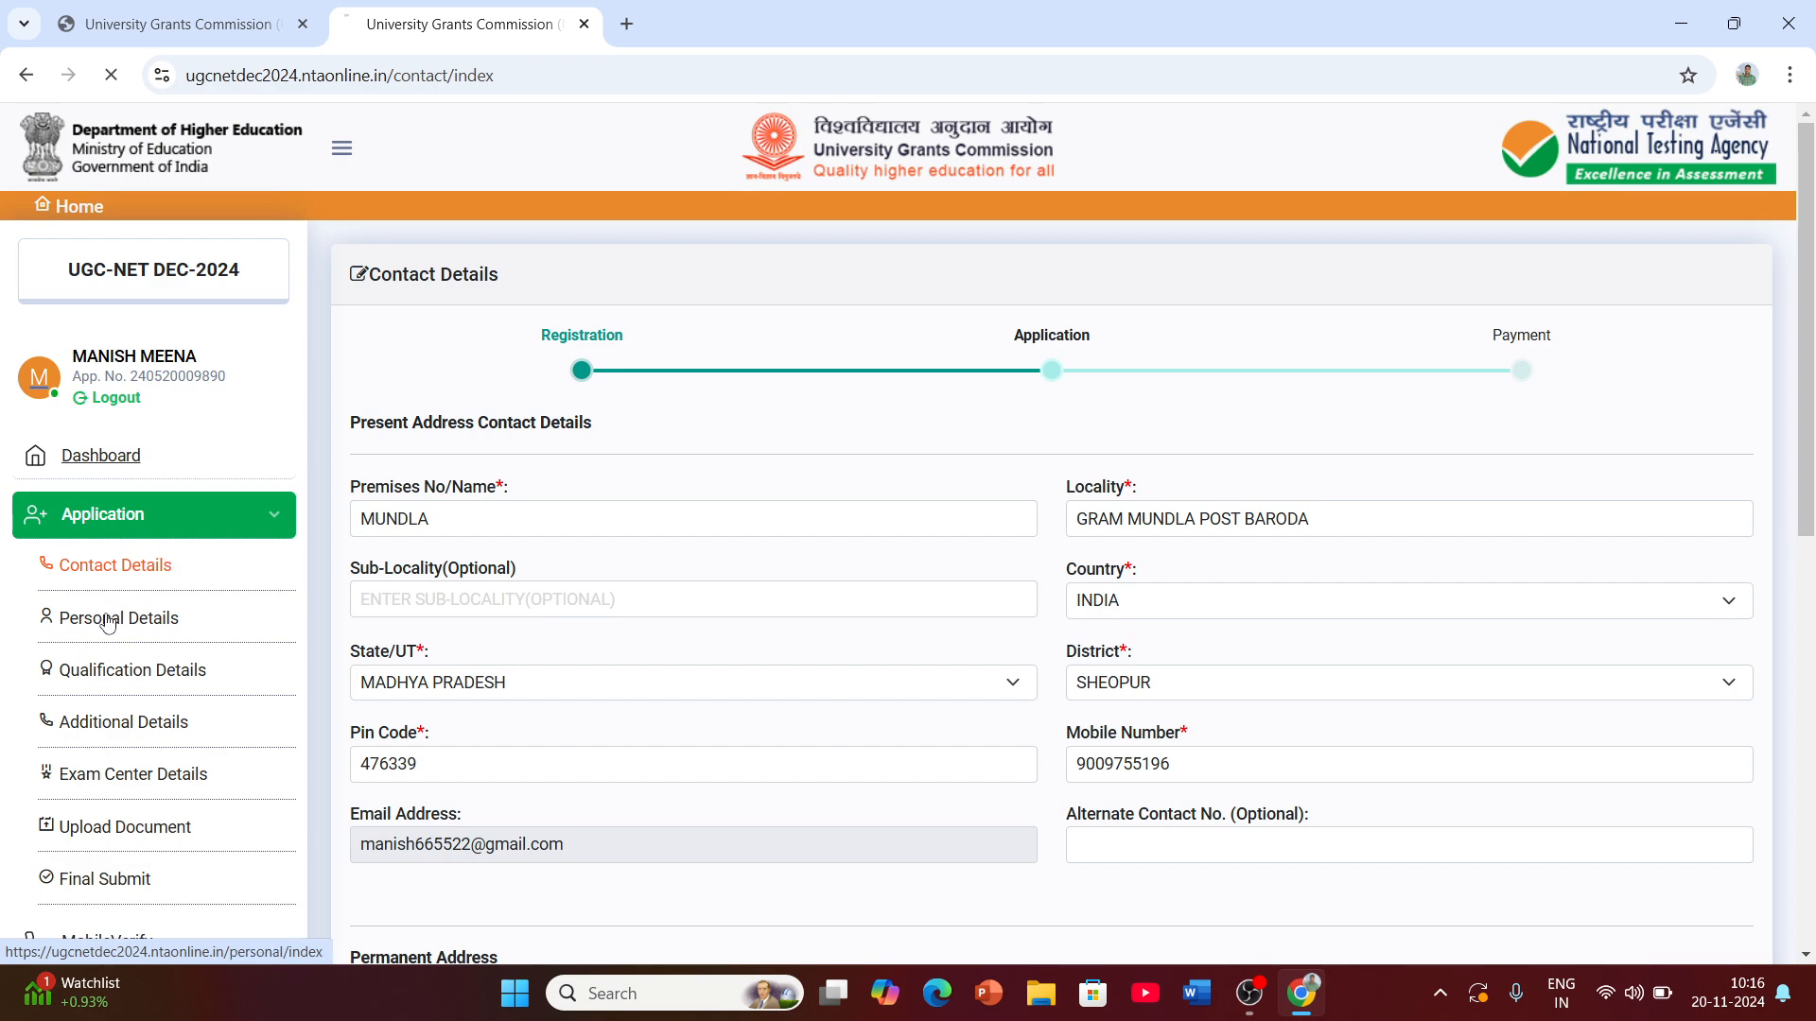
{"action": "scroll", "coordinate": [961, 634], "scroll_direction": "down", "scroll_amount": 8}
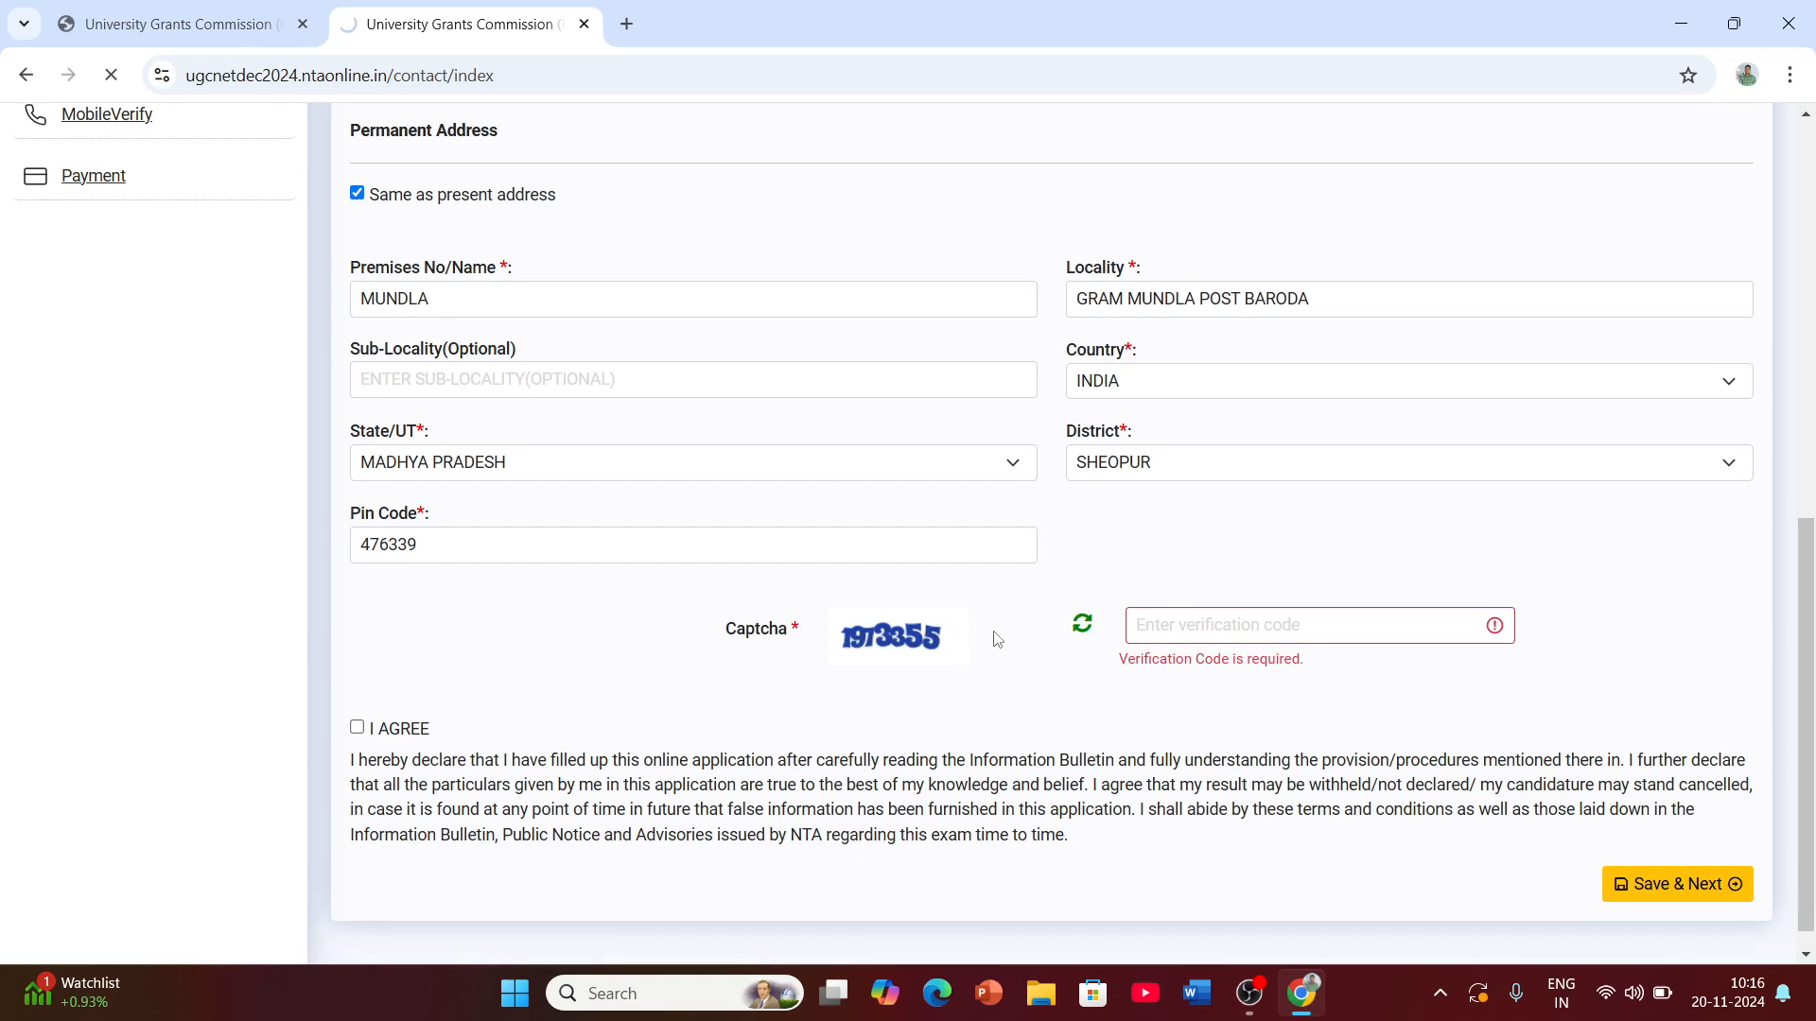
{"action": "left_click", "coordinate": [1220, 626]}
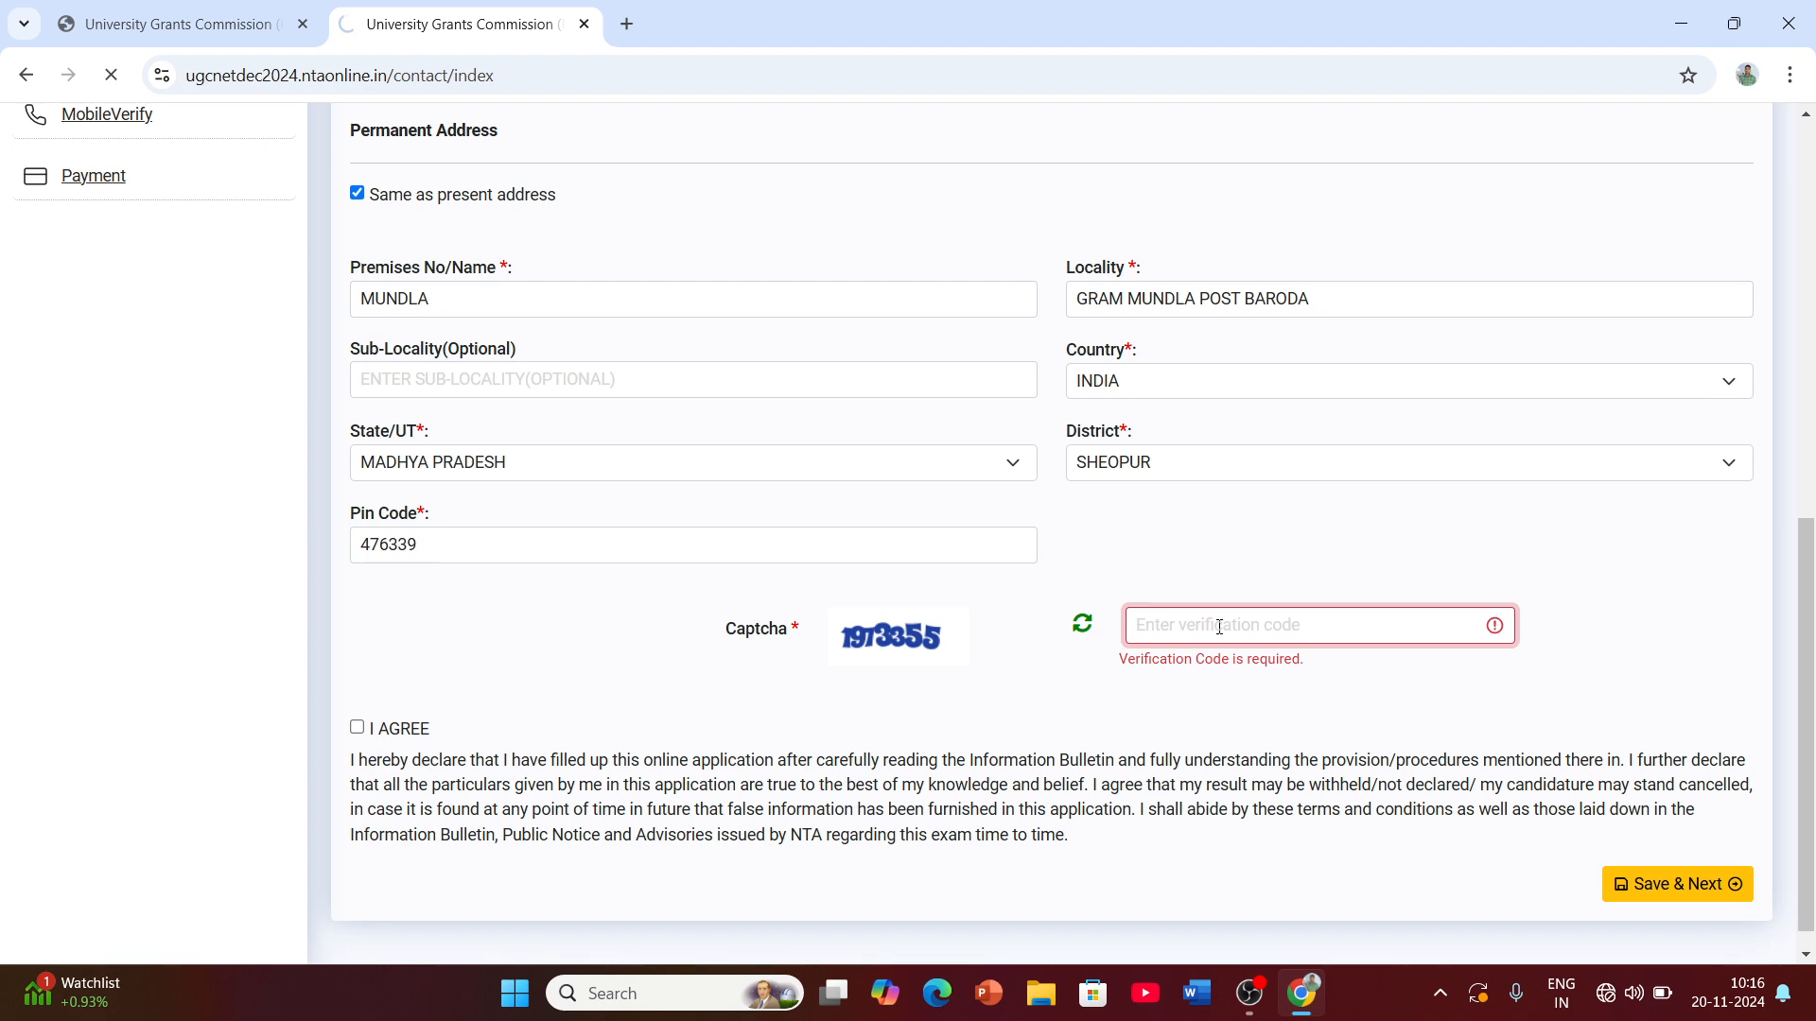
{"action": "type", "text": "19"}
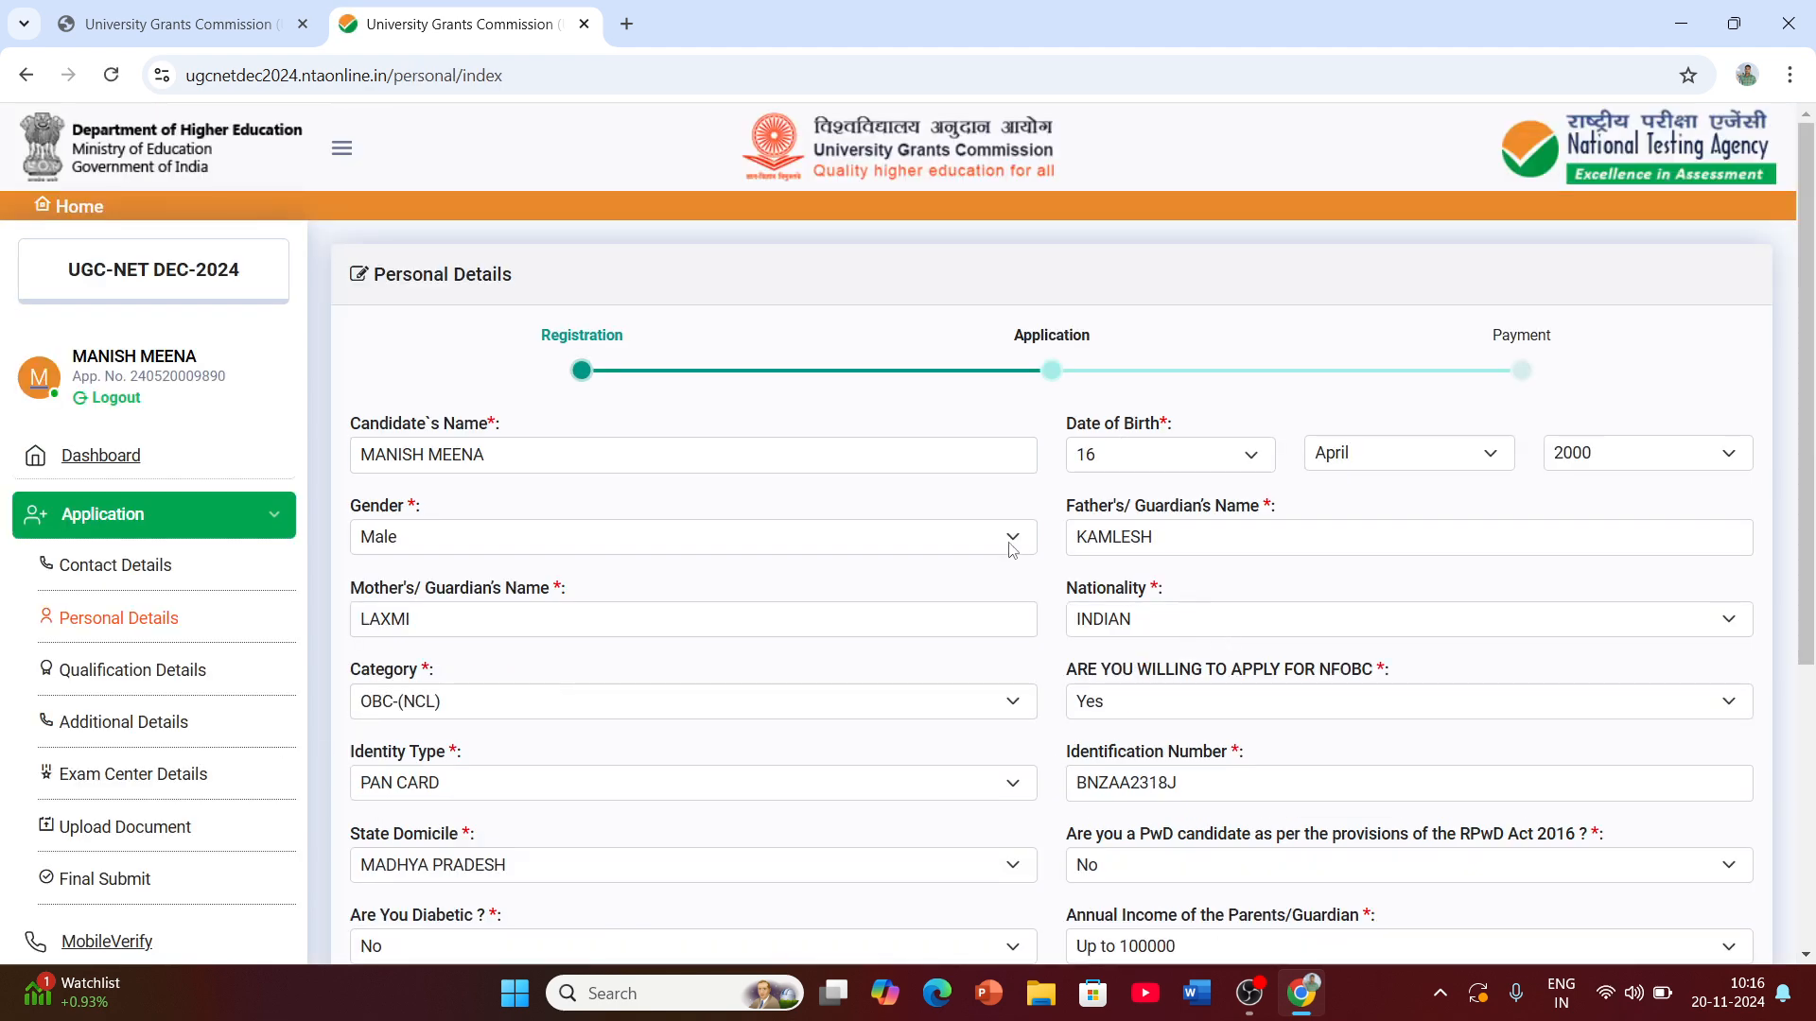
Step: Review the personal details (OBC-(NCL), NFOBC Yes, income Up to 100000), then open Qualification Details
{"action": "scroll", "coordinate": [652, 511], "scroll_direction": "down", "scroll_amount": 5}
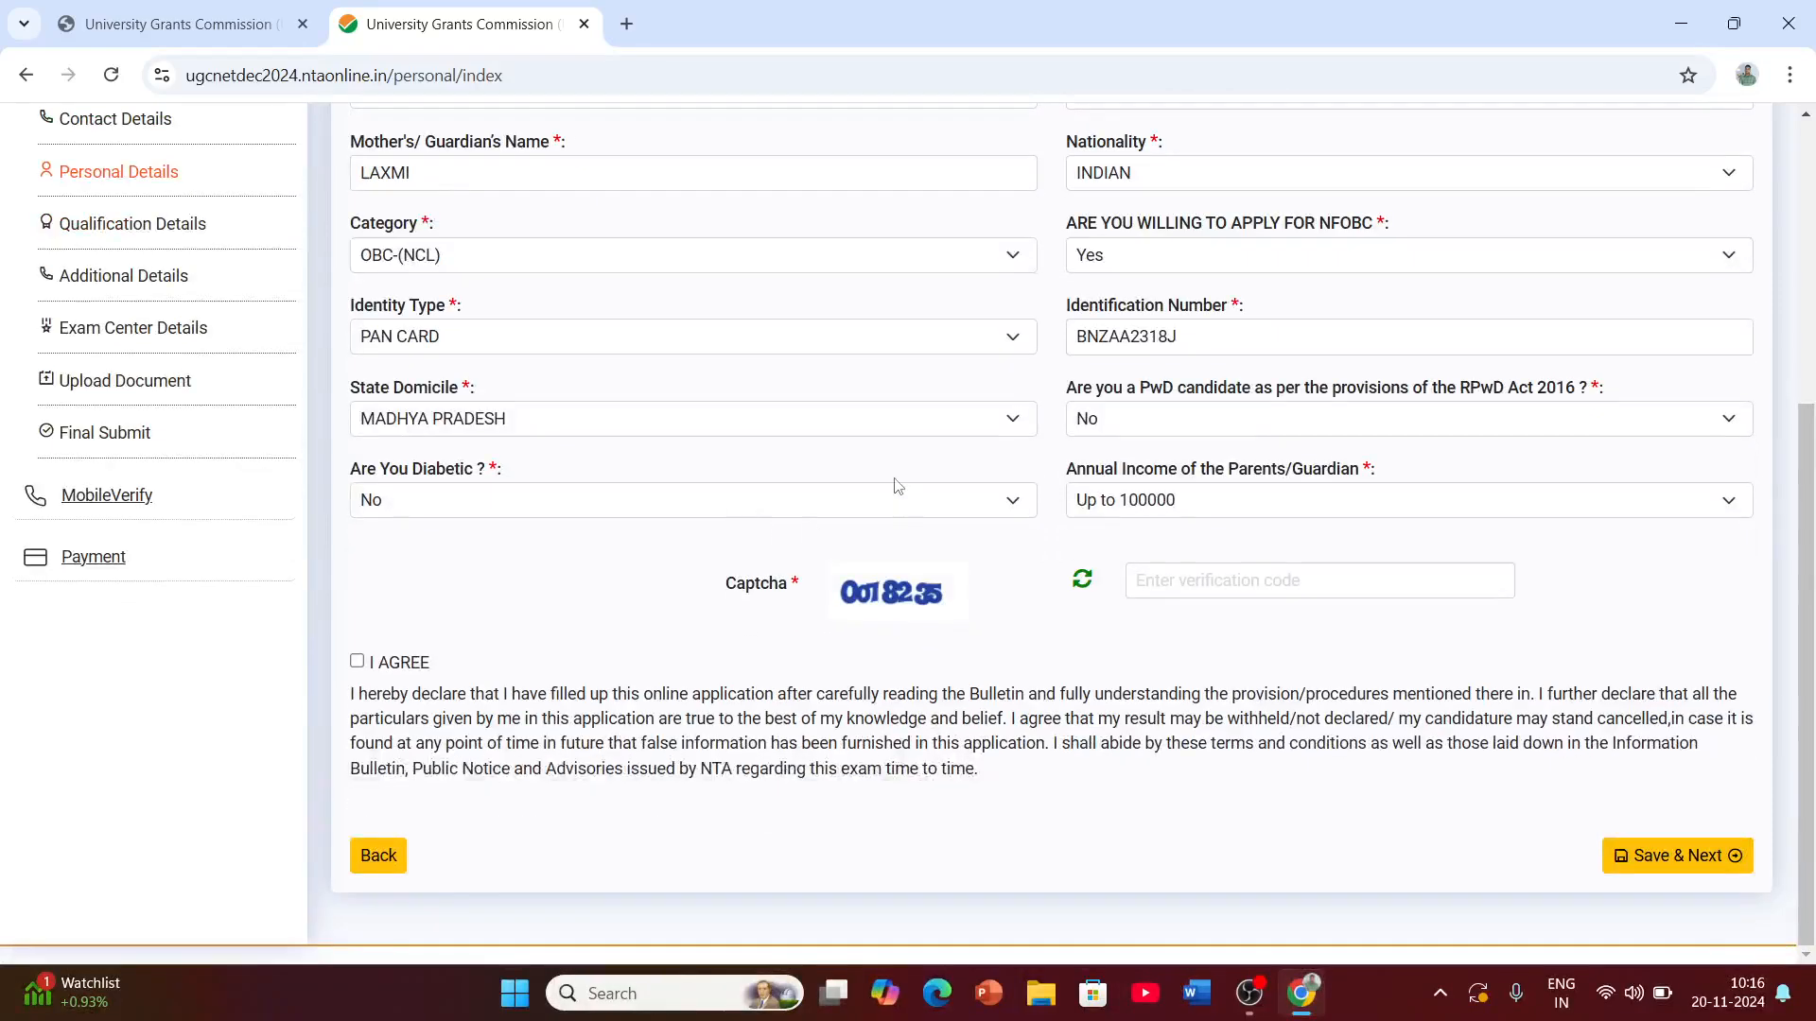
{"action": "scroll", "coordinate": [776, 472], "scroll_direction": "up", "scroll_amount": 5}
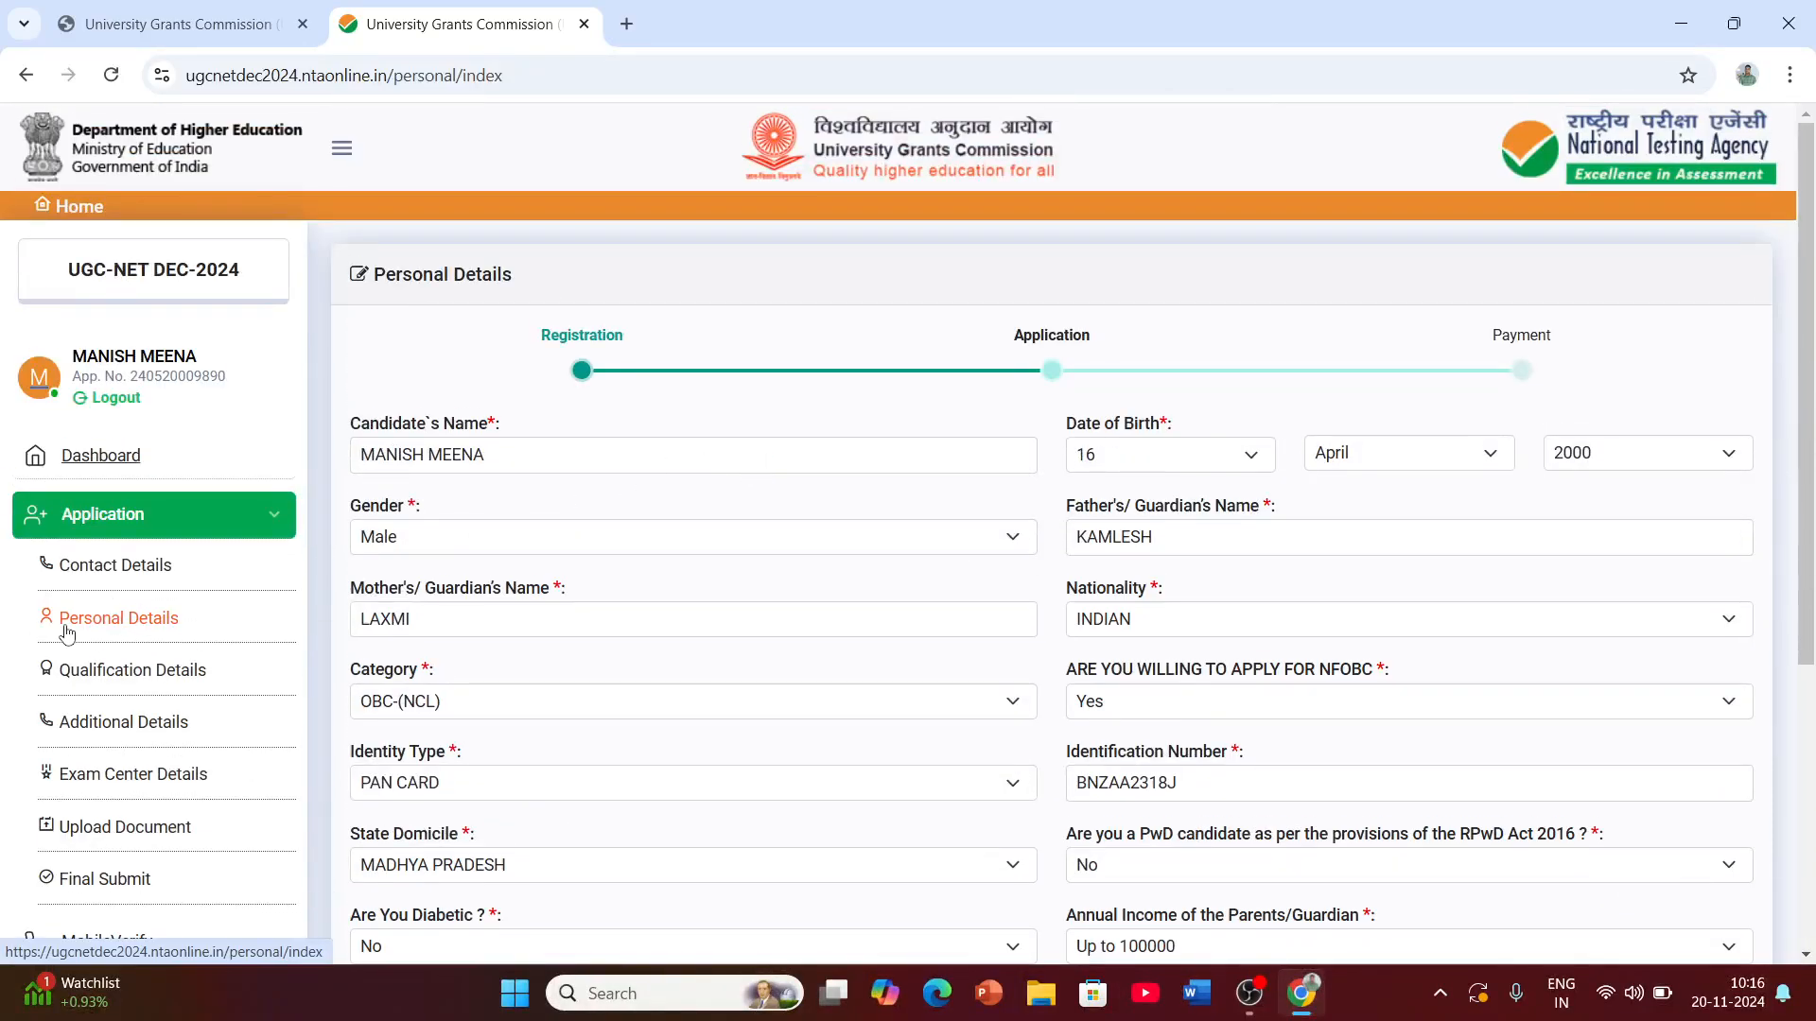
{"action": "left_click", "coordinate": [120, 620]}
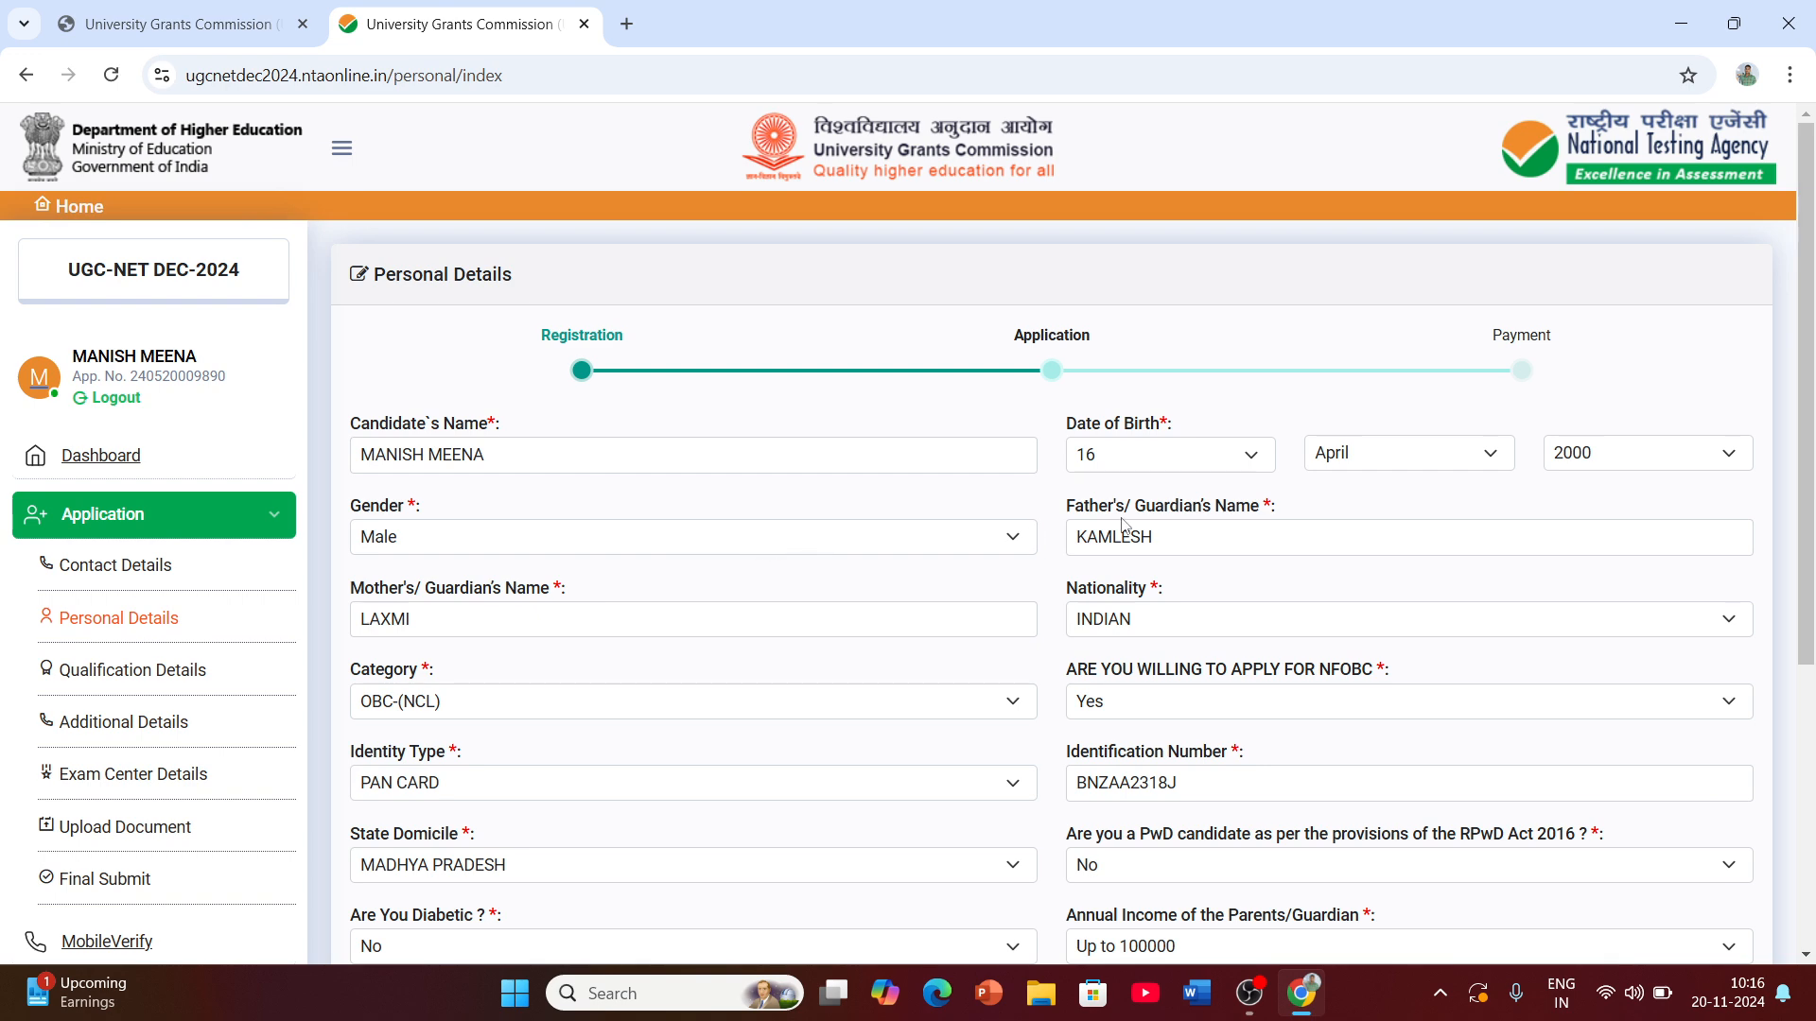
{"action": "scroll", "coordinate": [516, 473], "scroll_direction": "down", "scroll_amount": 1}
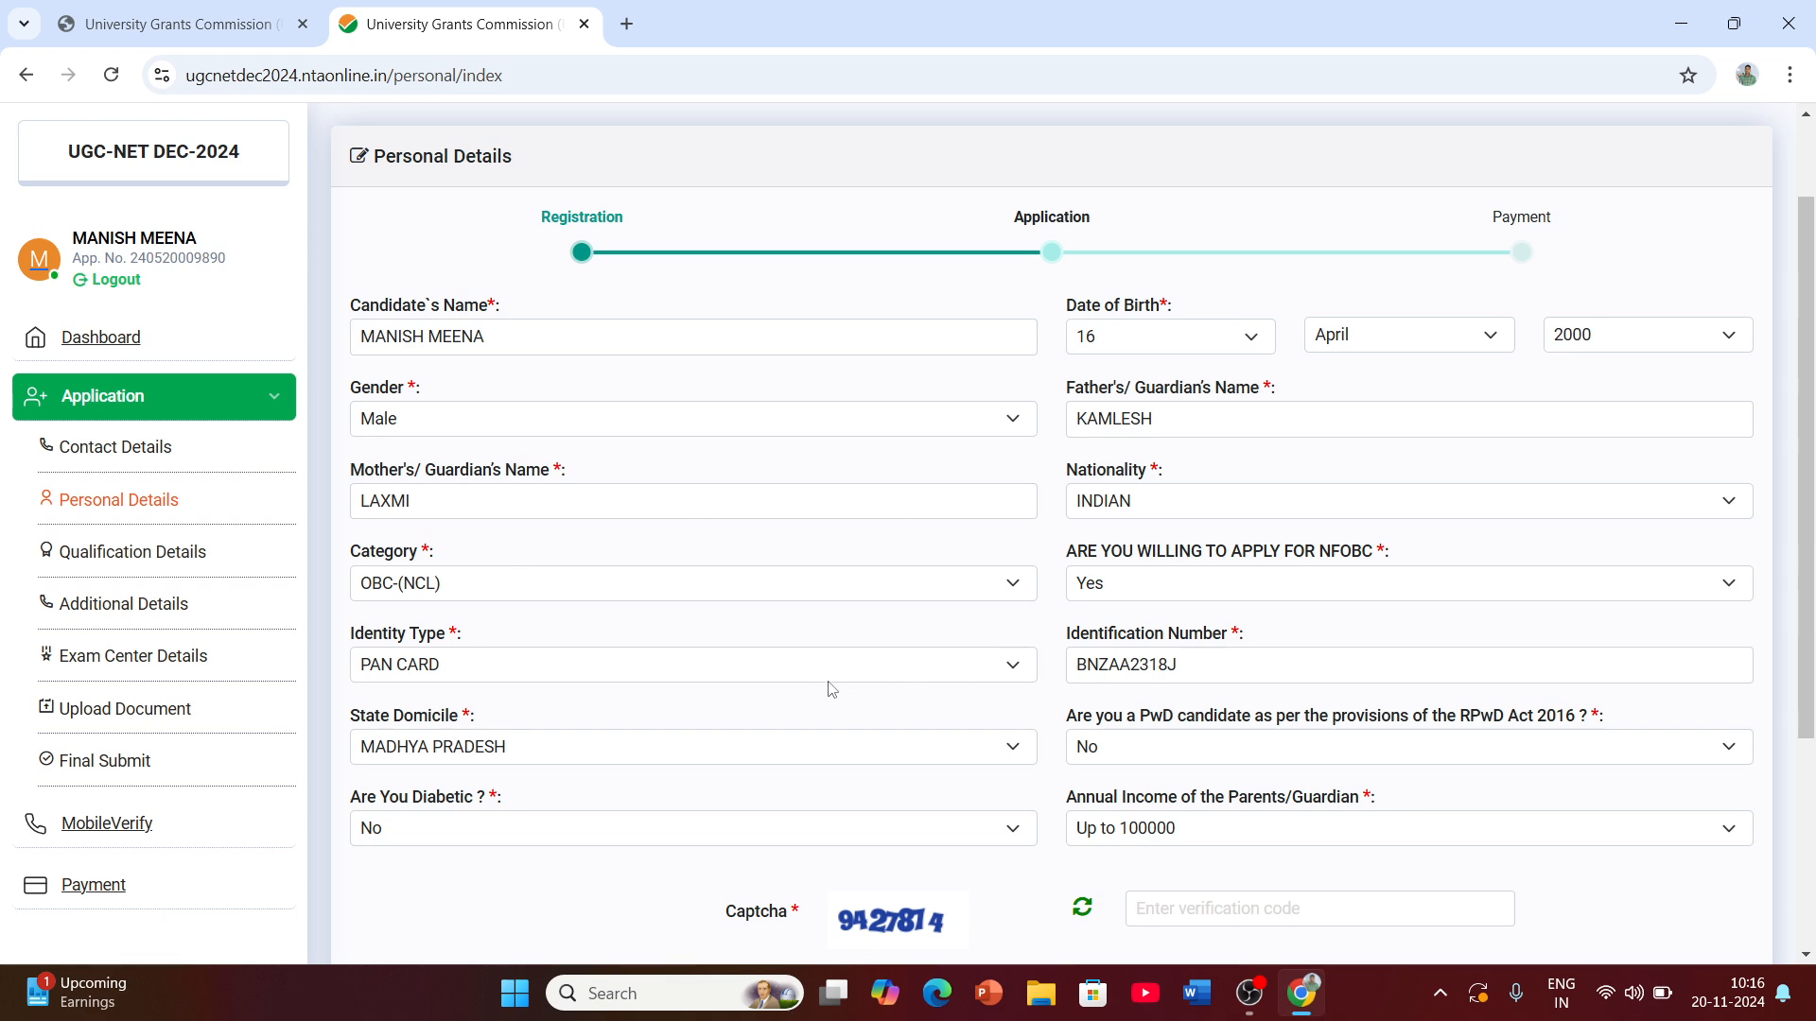
{"action": "scroll", "coordinate": [799, 671], "scroll_direction": "down", "scroll_amount": 2}
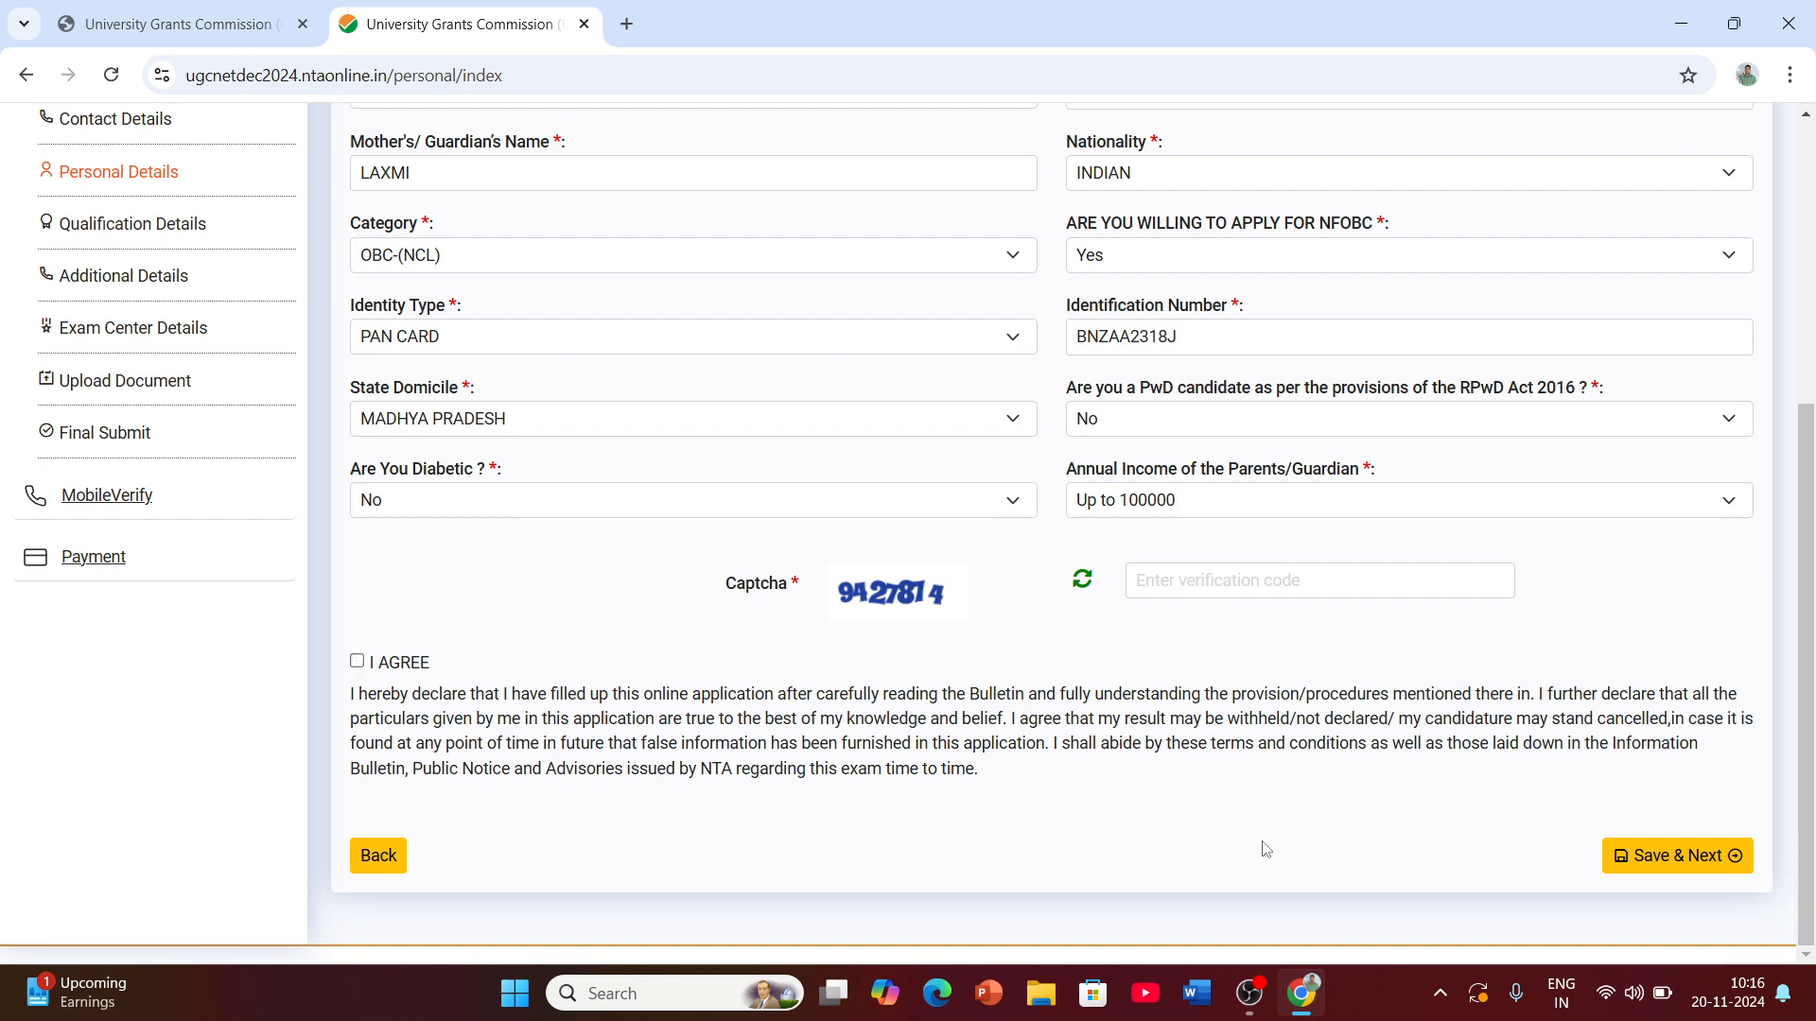
{"action": "scroll", "coordinate": [575, 518], "scroll_direction": "up", "scroll_amount": 3}
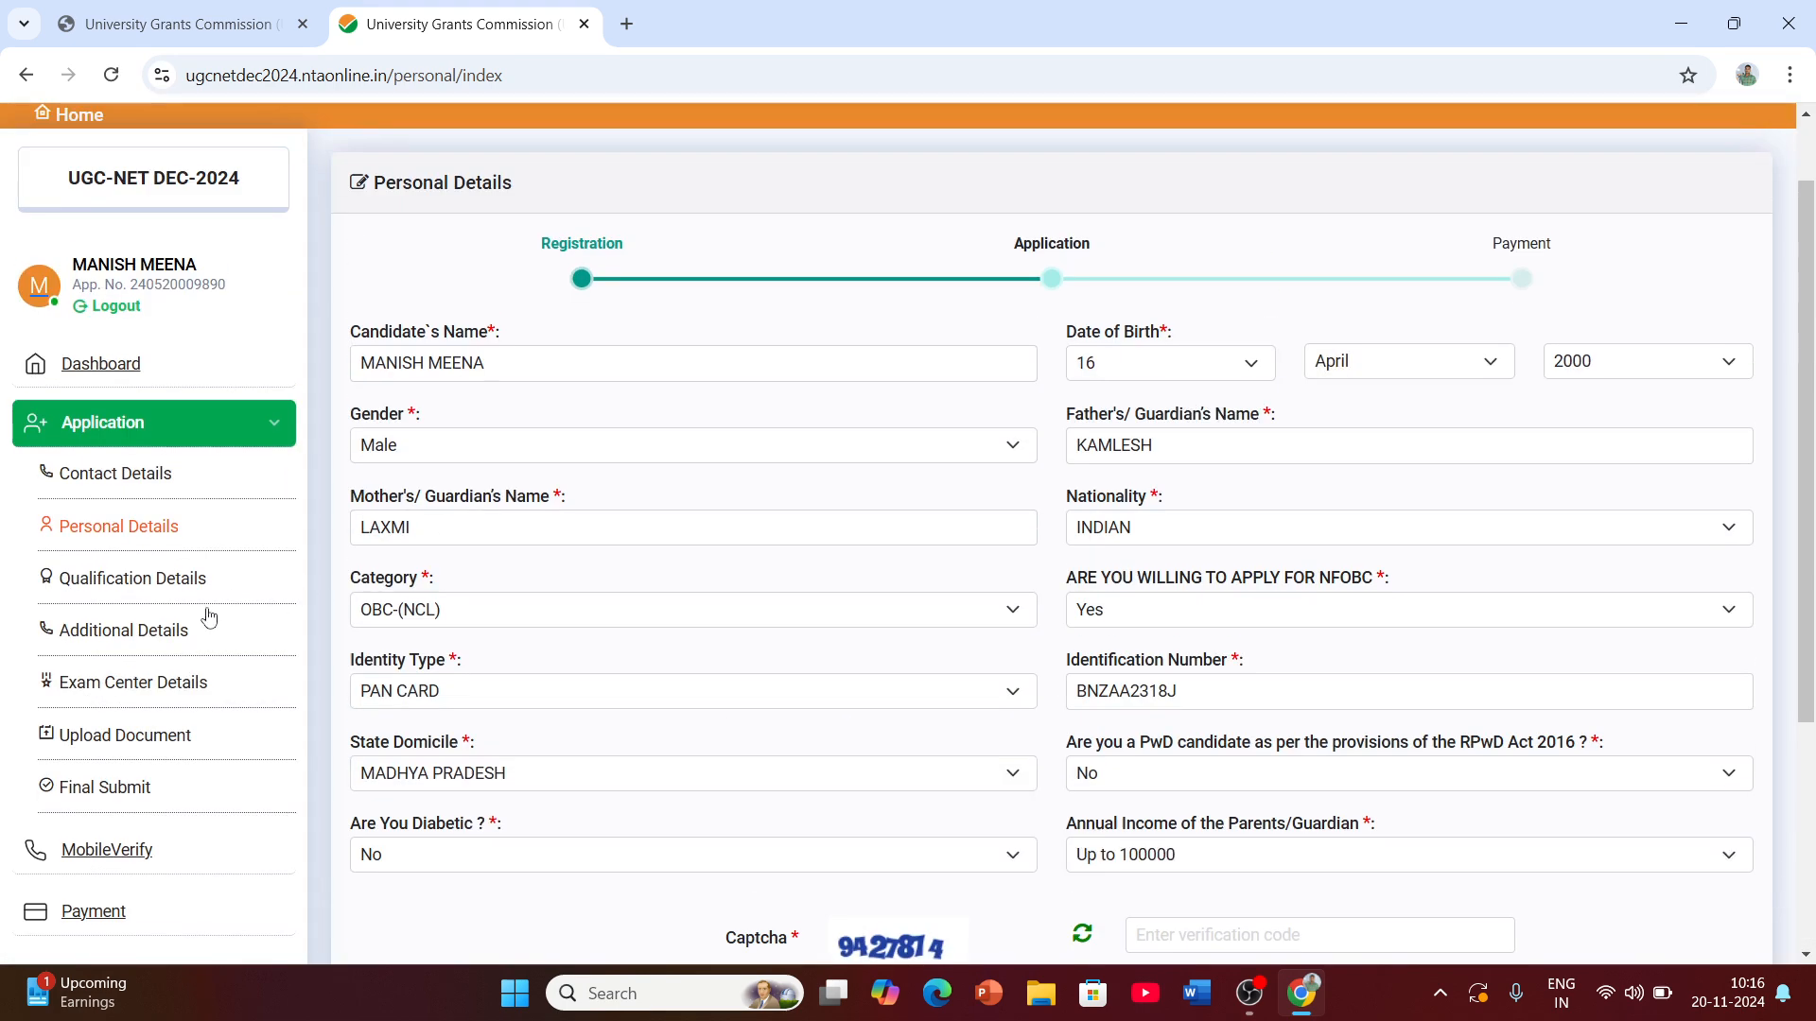
{"action": "left_click", "coordinate": [128, 589]}
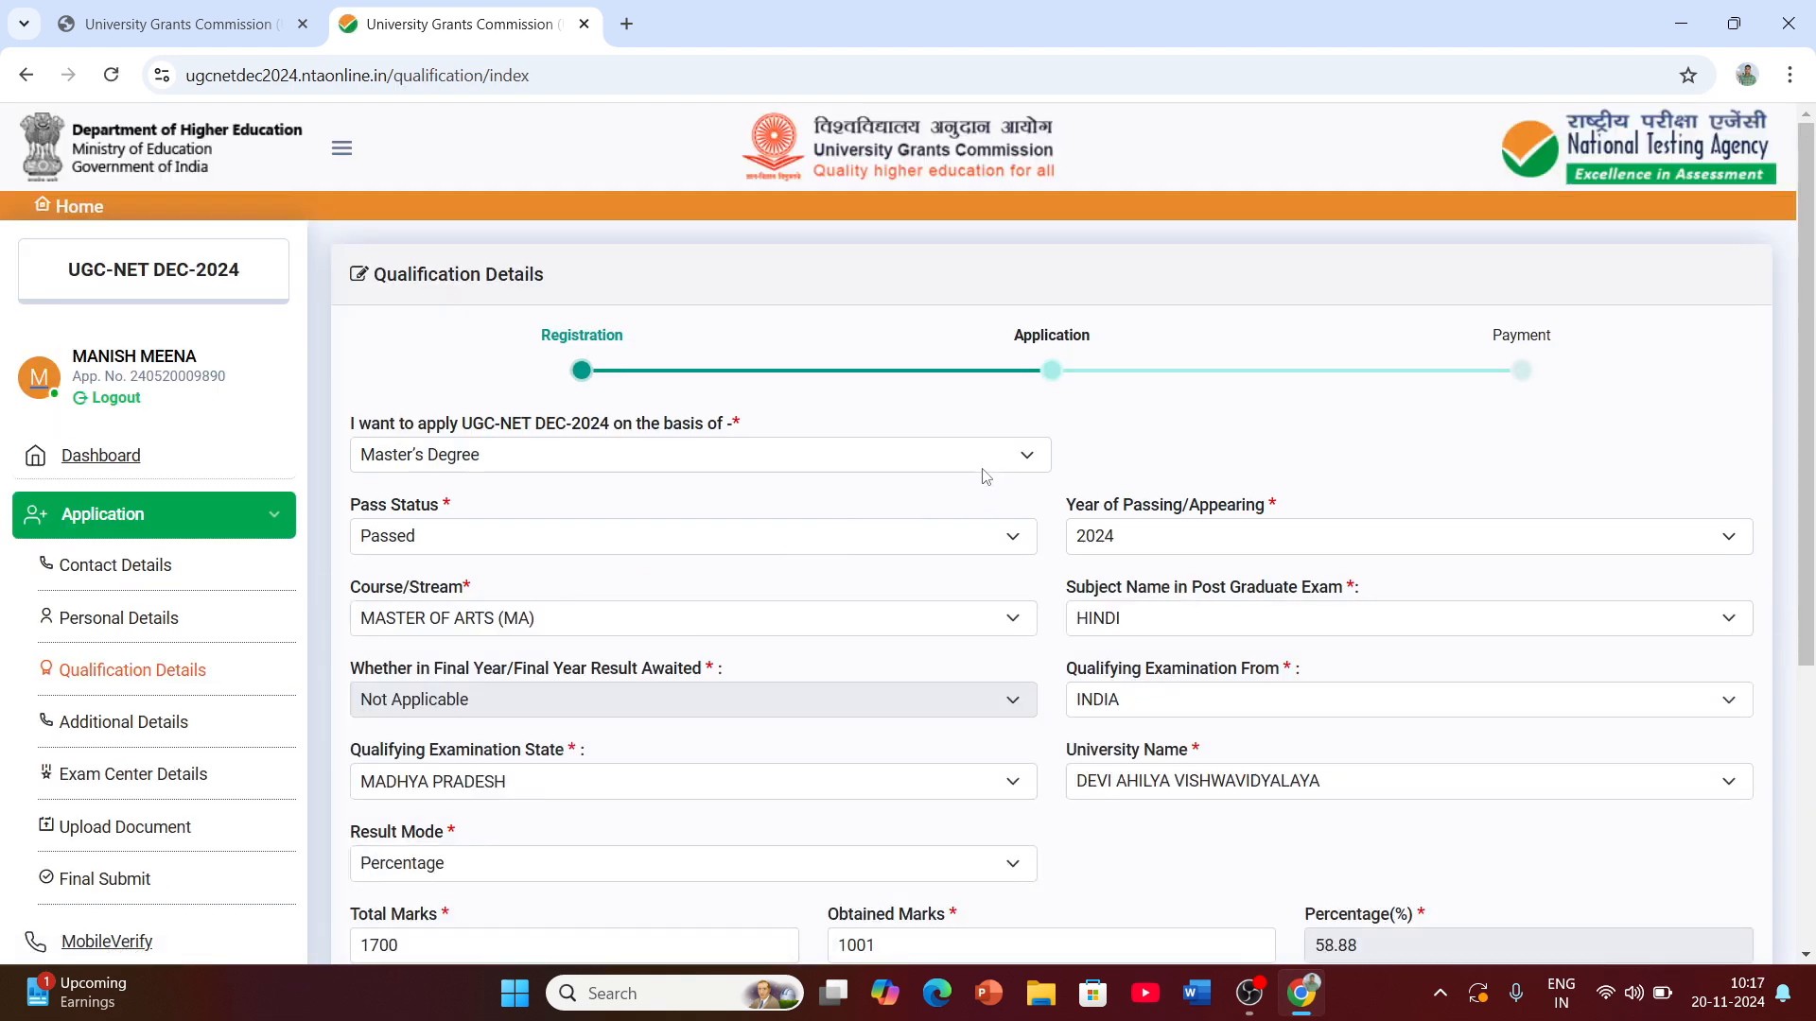
Step: Reselect Master's Degree, Passed and MASTER OF ARTS (MA) in the qualification dropdowns
{"action": "left_click", "coordinate": [1012, 460]}
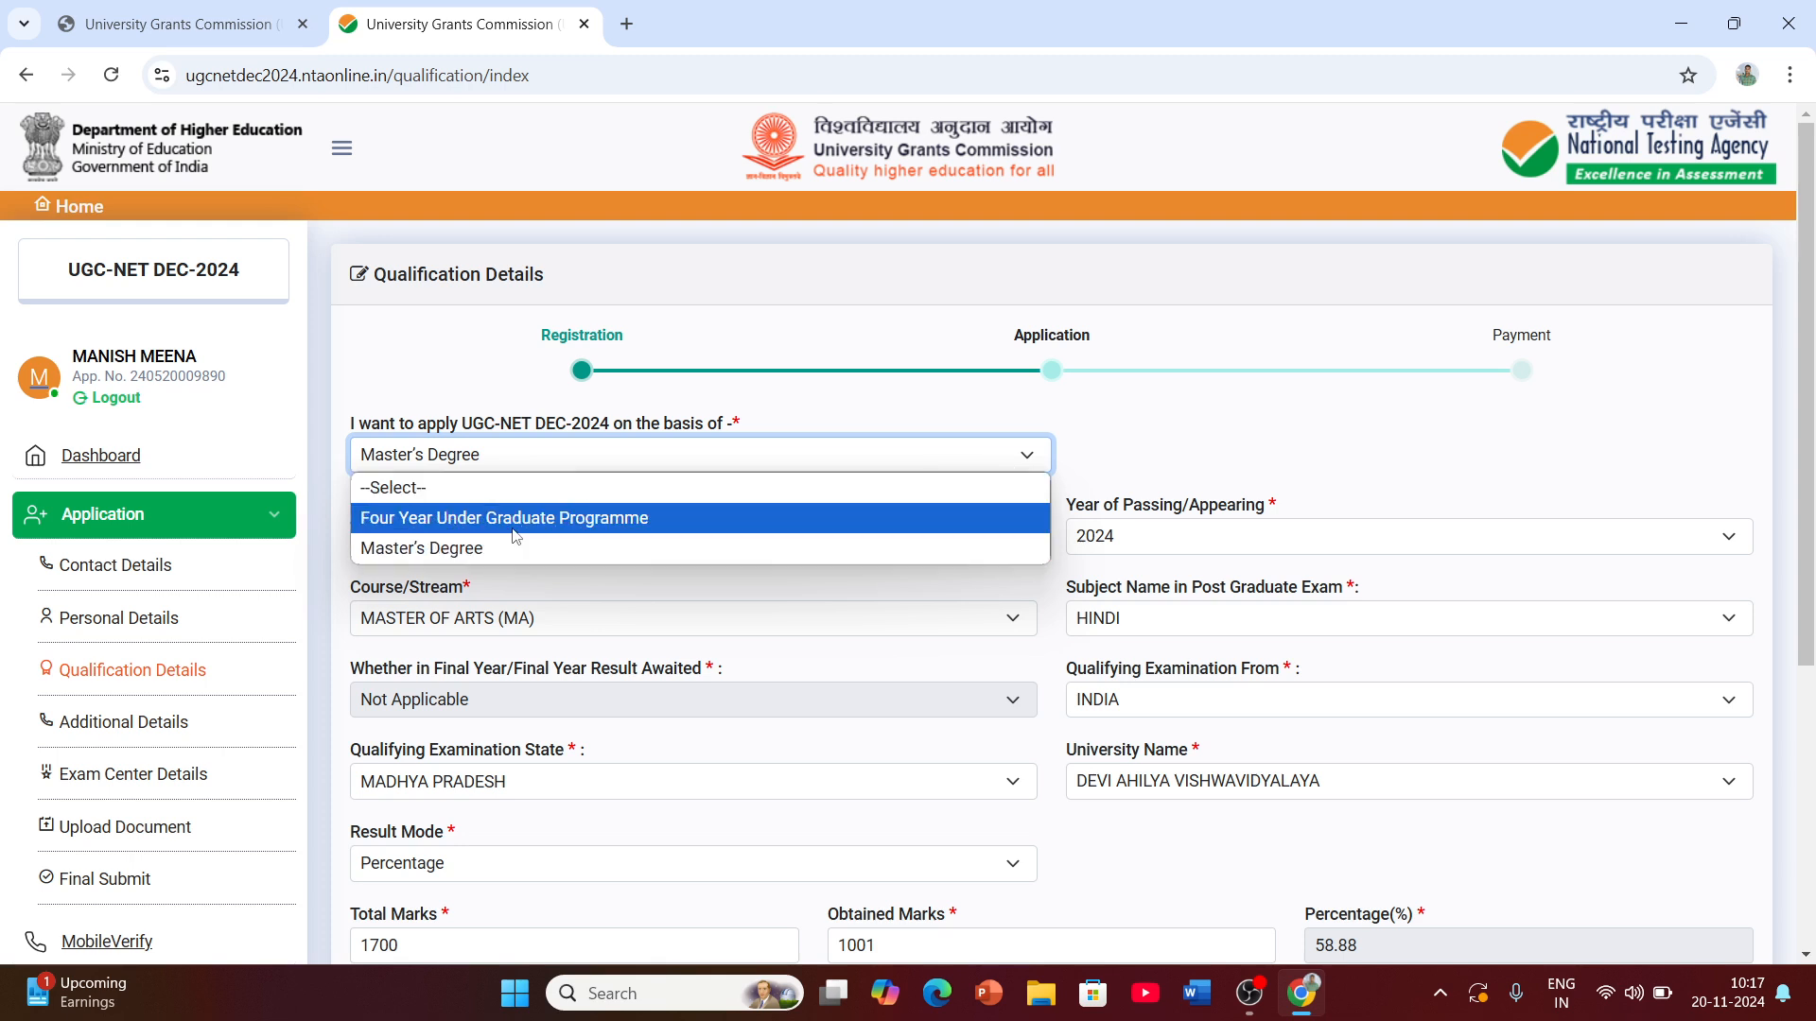
{"action": "left_click", "coordinate": [457, 549]}
{"action": "left_click", "coordinate": [715, 549]}
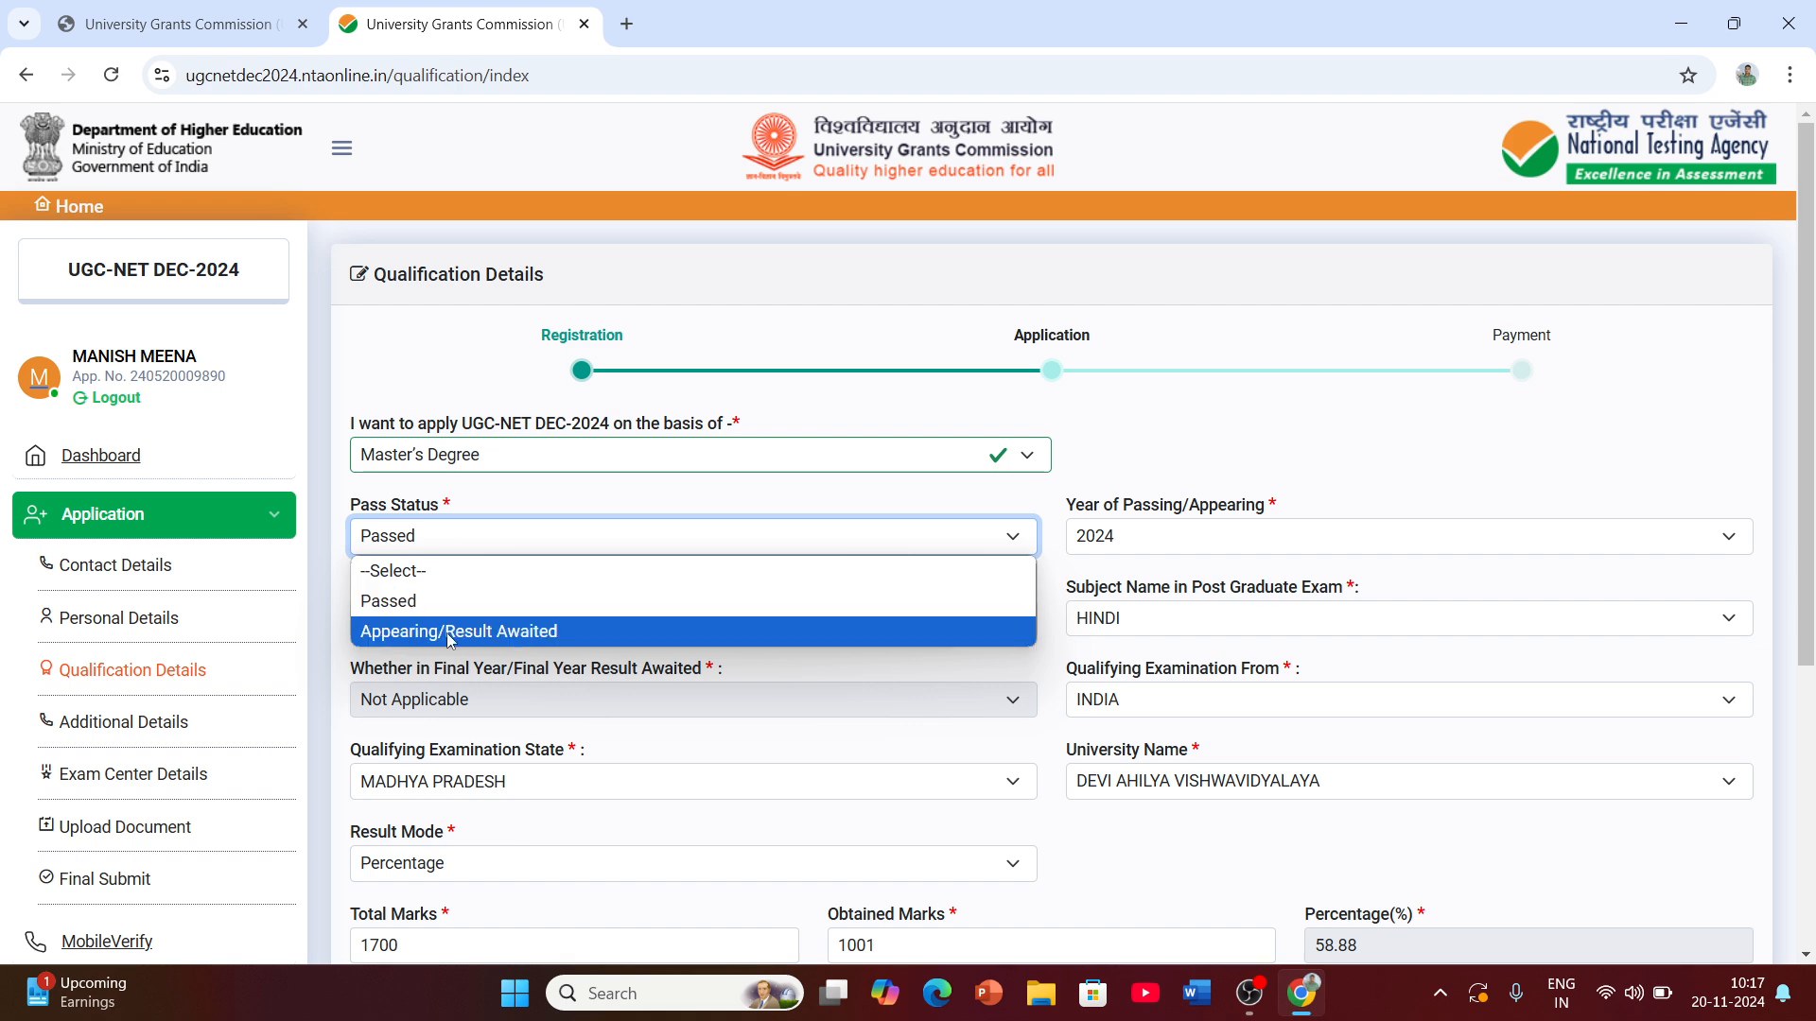
{"action": "left_click", "coordinate": [527, 545]}
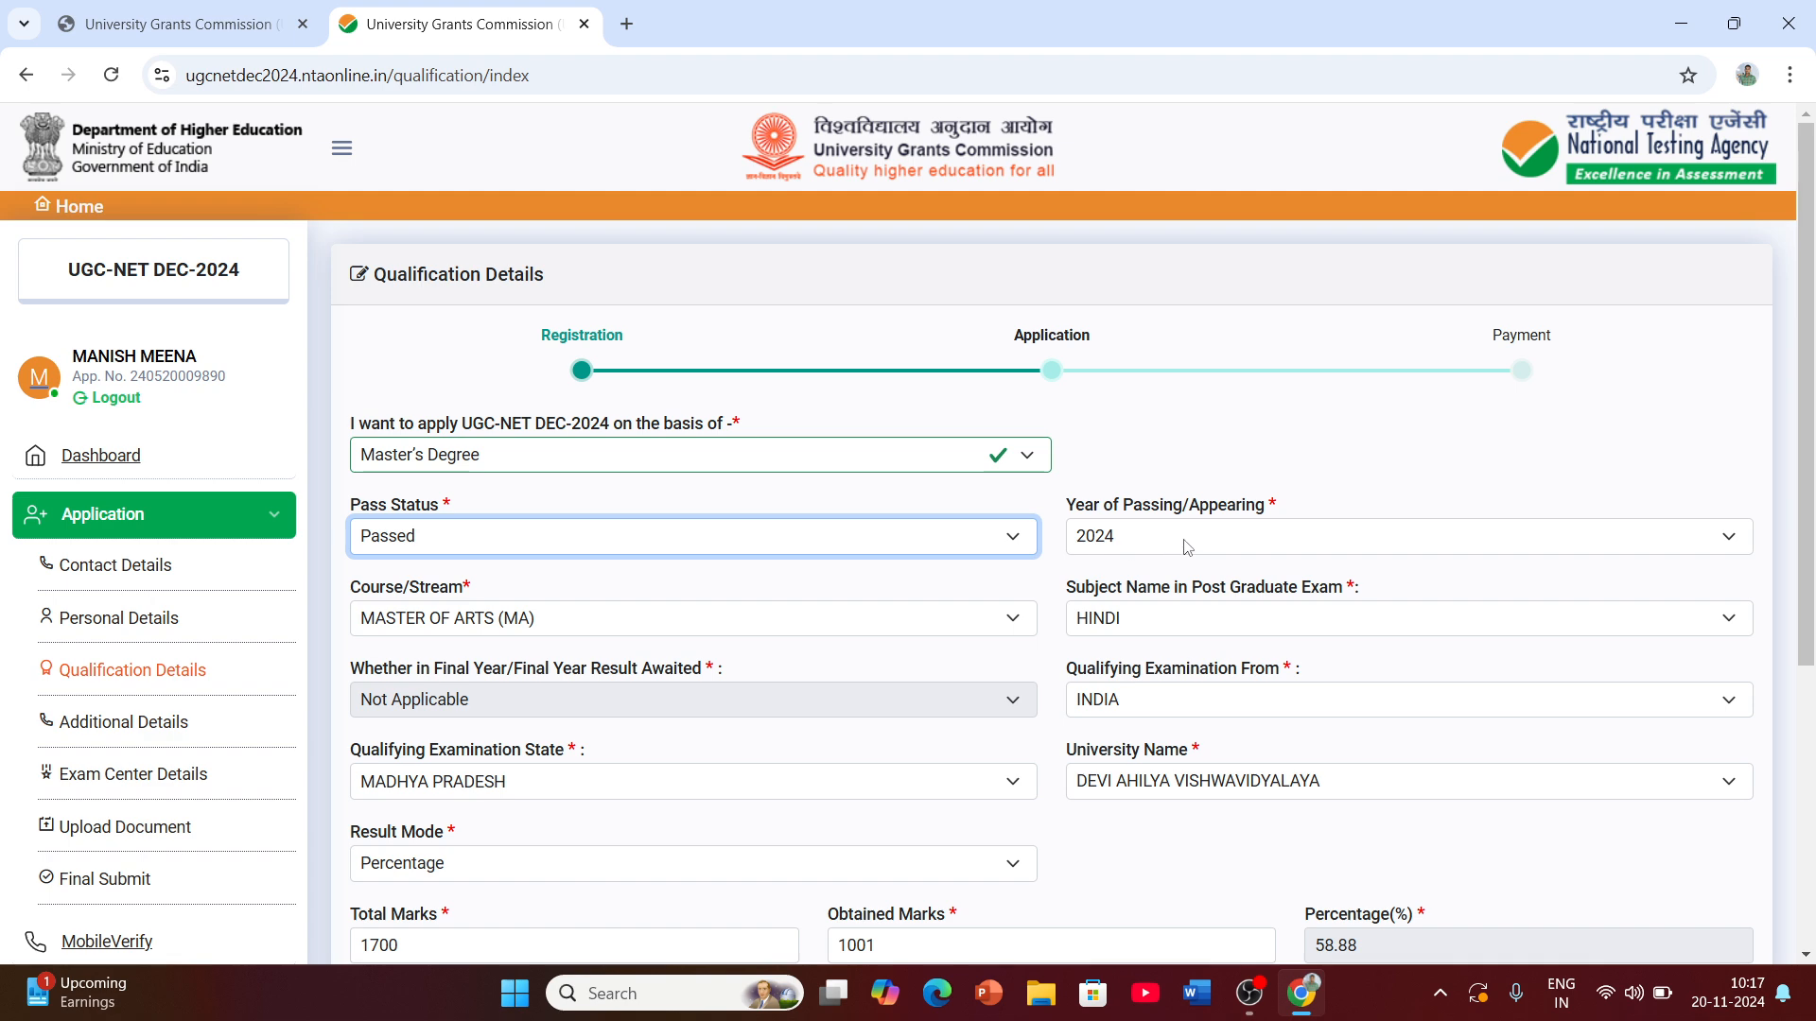
{"action": "left_click", "coordinate": [683, 618]}
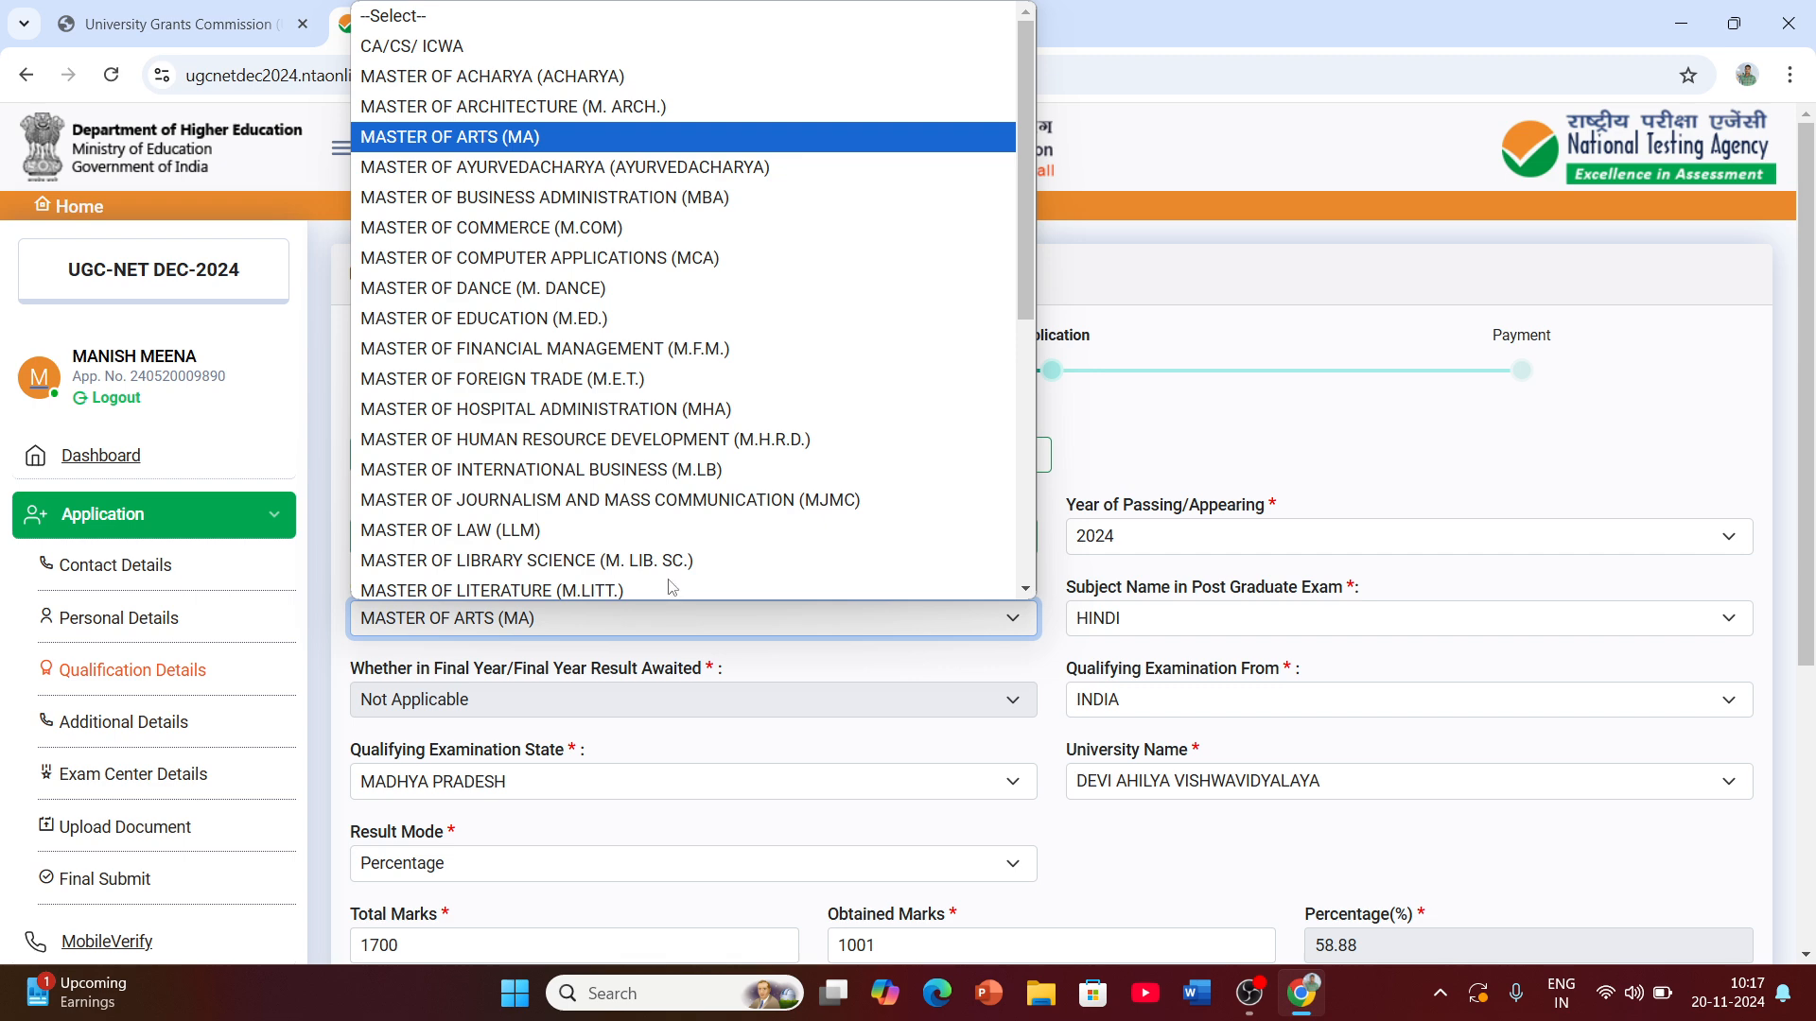
{"action": "left_click", "coordinate": [457, 135]}
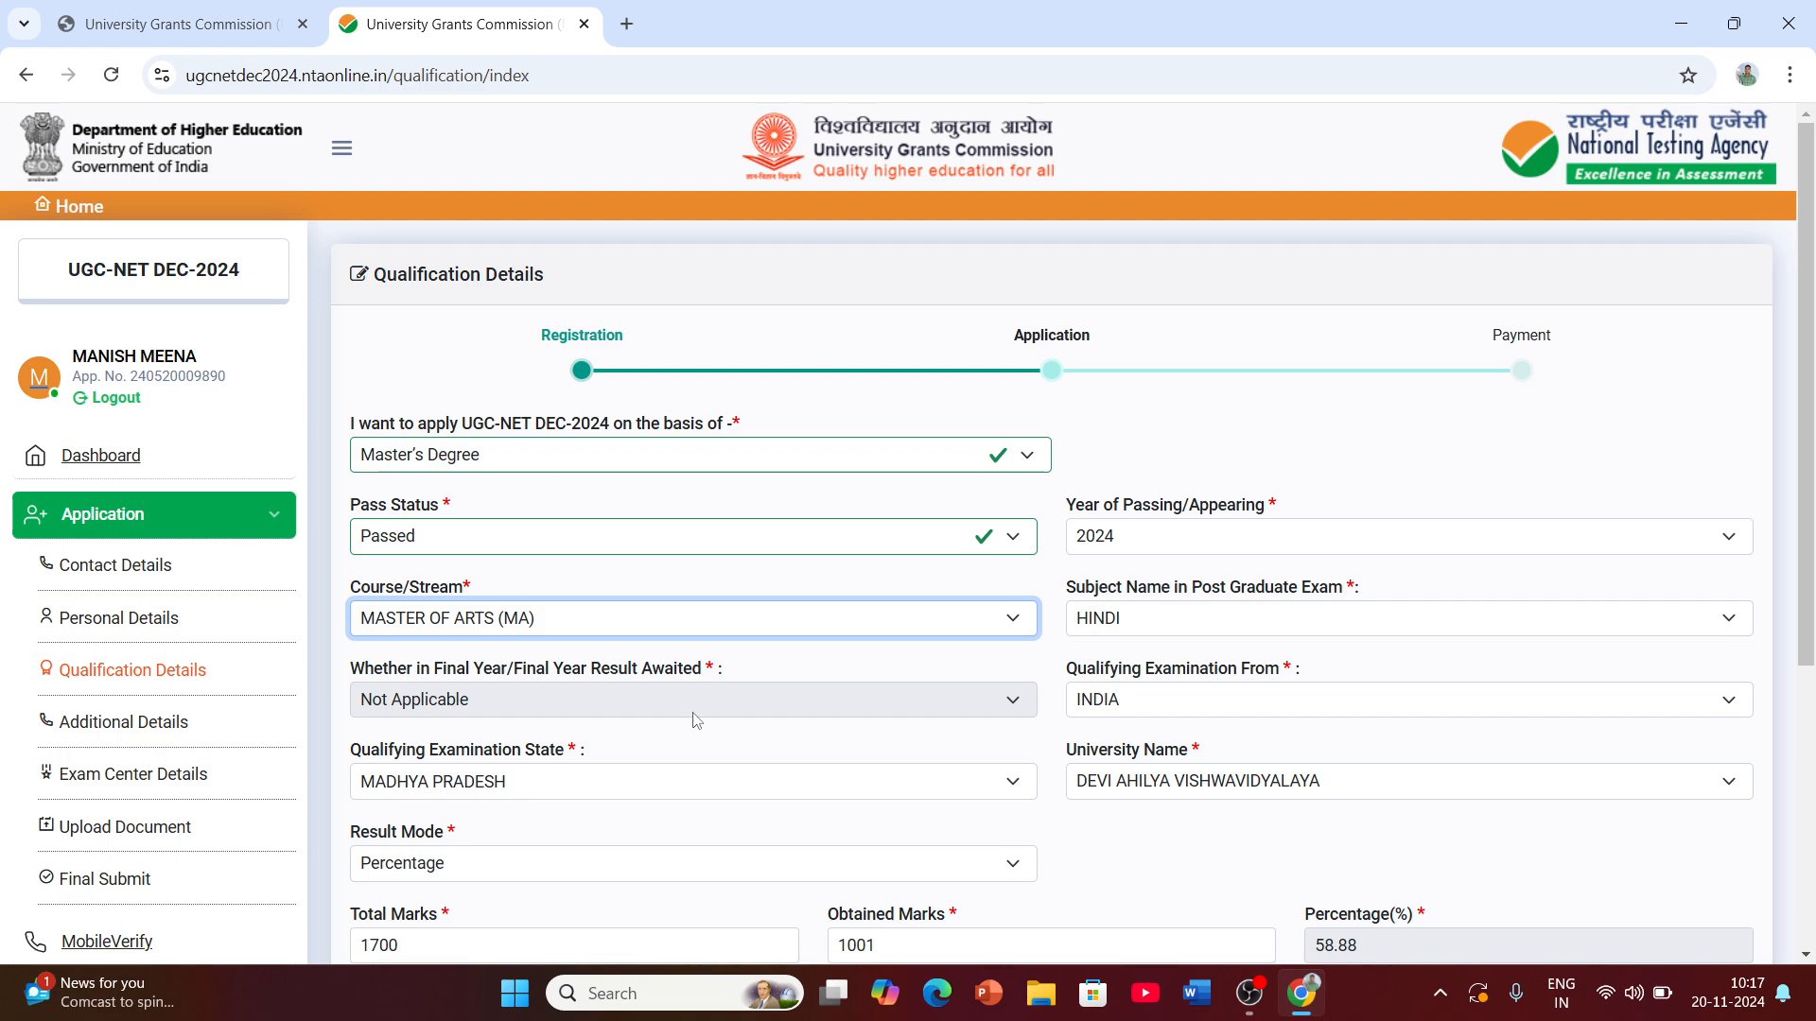
{"action": "scroll", "coordinate": [698, 722], "scroll_direction": "down", "scroll_amount": 3}
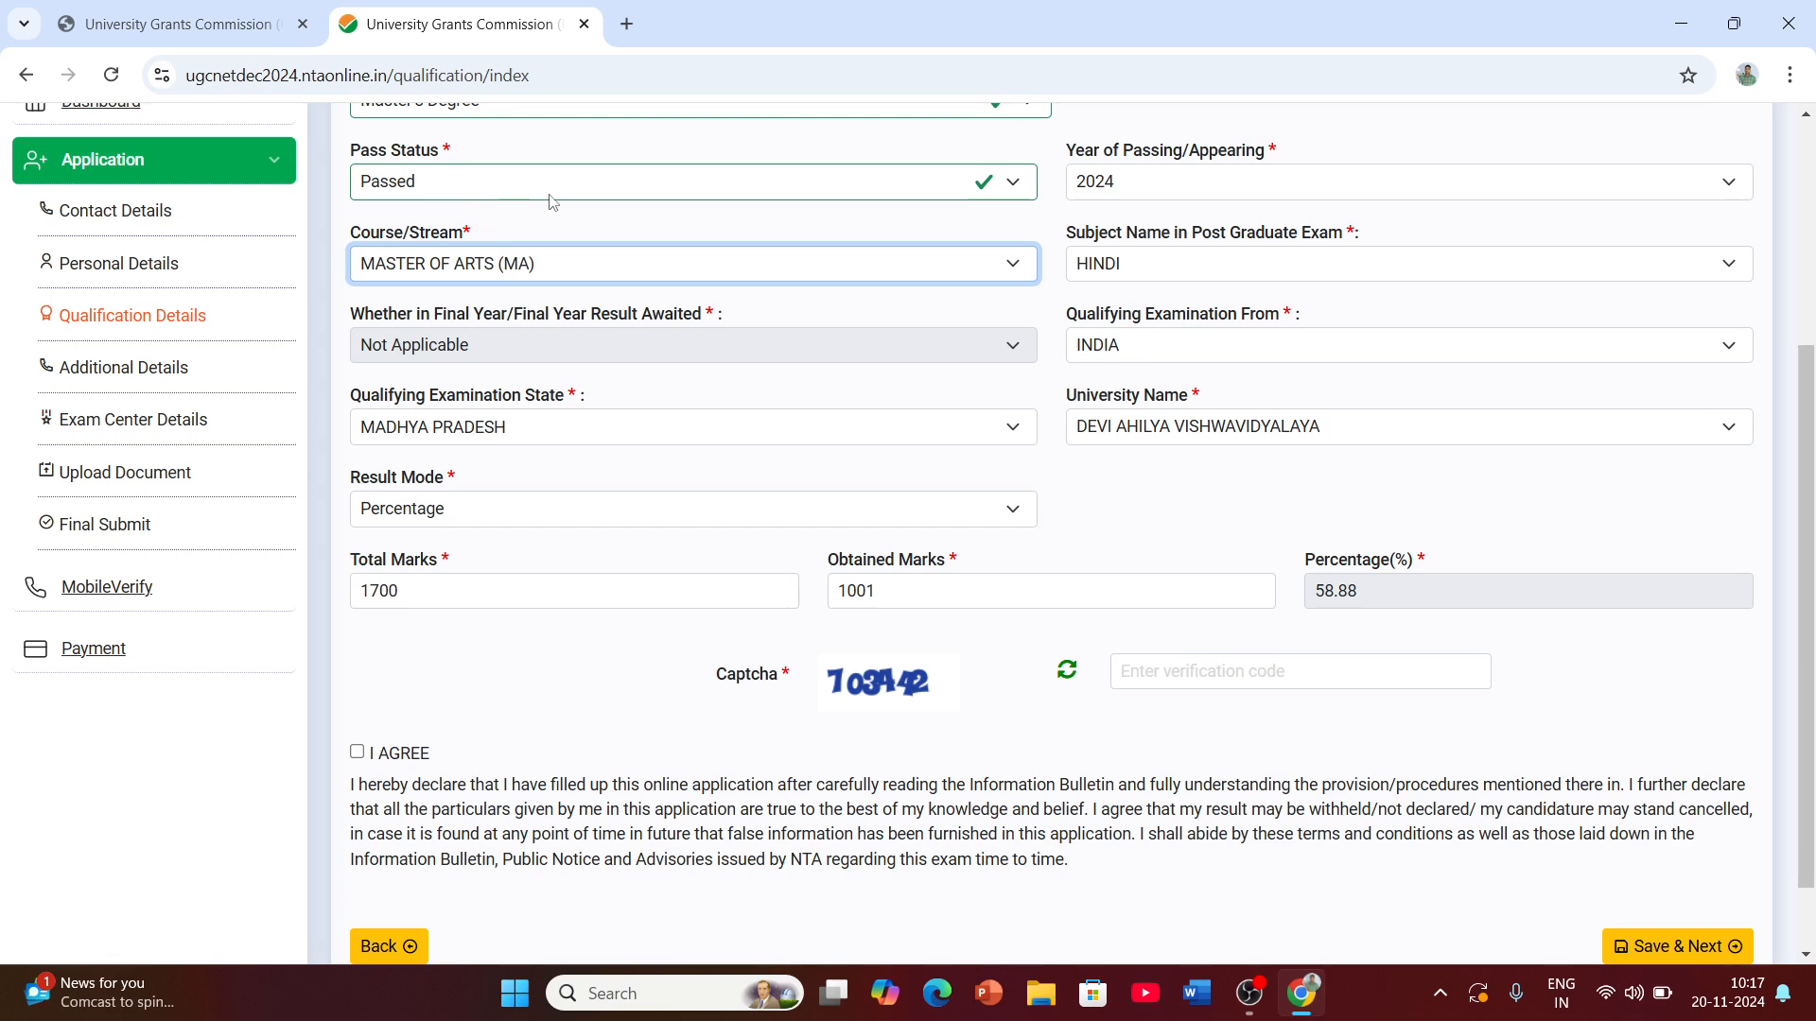
Step: Keep INDIA as the qualifying exam country and MADHYA PRADESH as the state
{"action": "left_click", "coordinate": [1167, 352]}
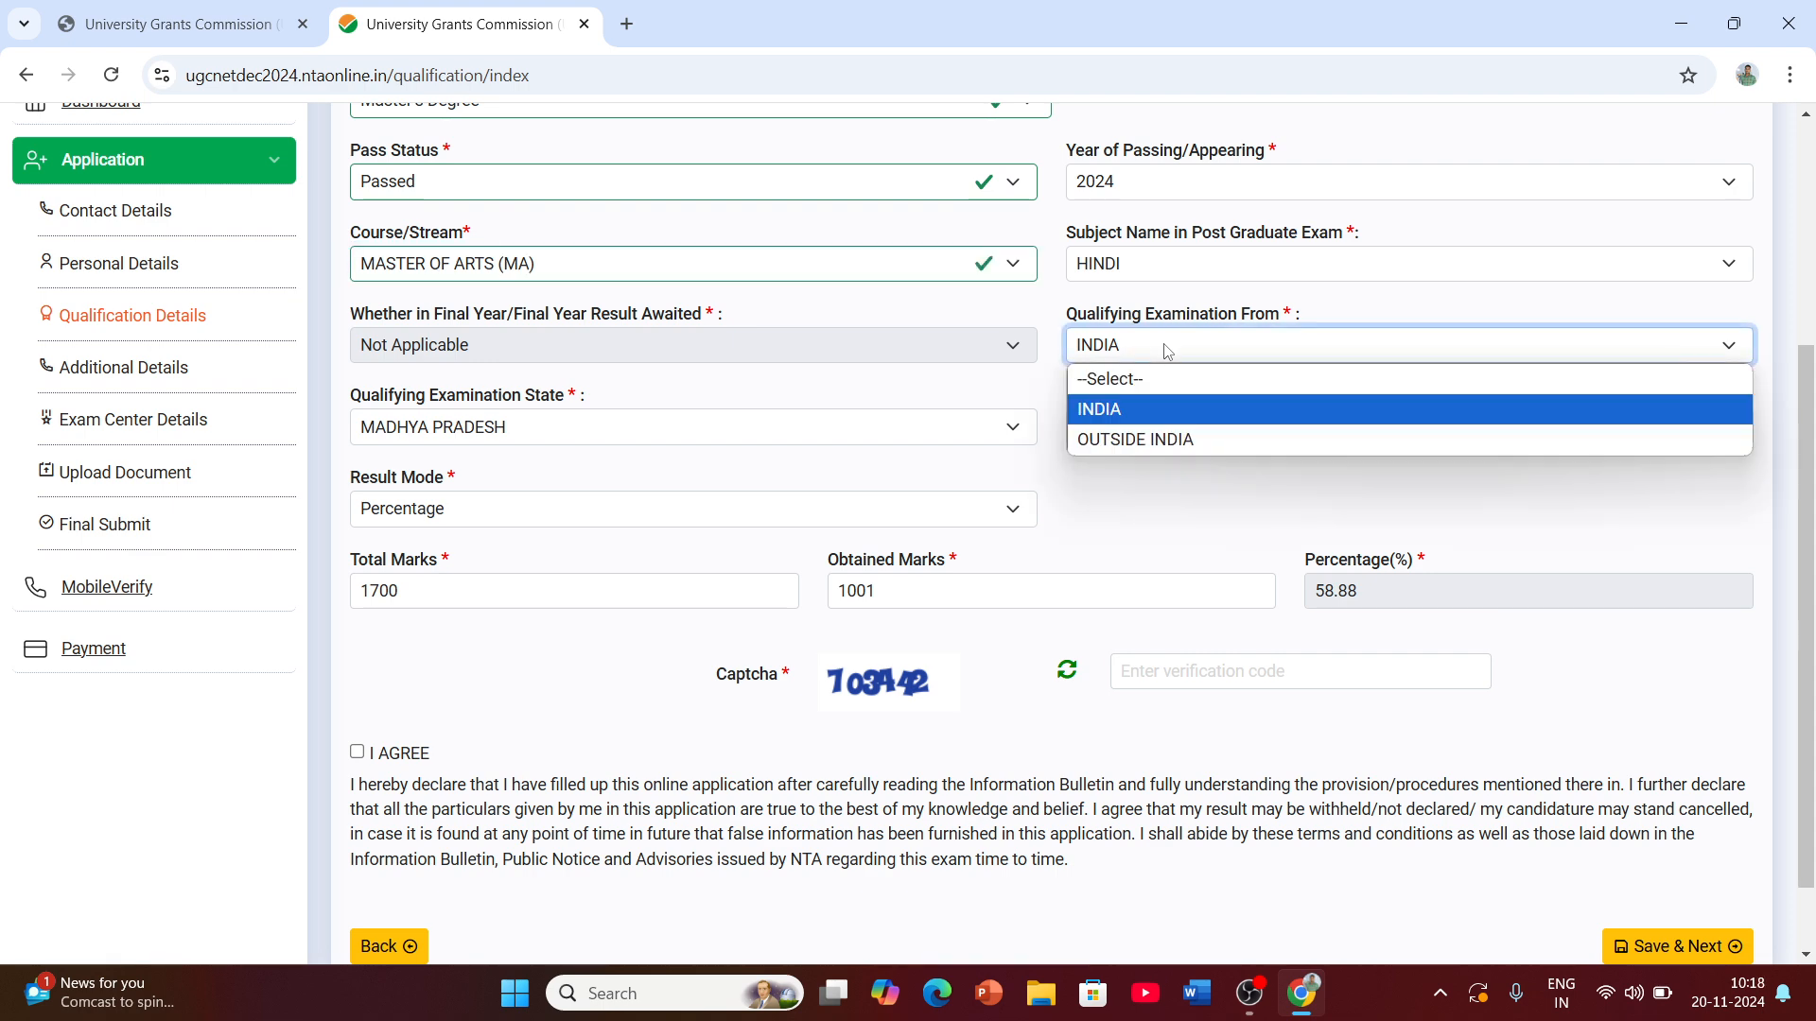
{"action": "left_click", "coordinate": [1116, 346]}
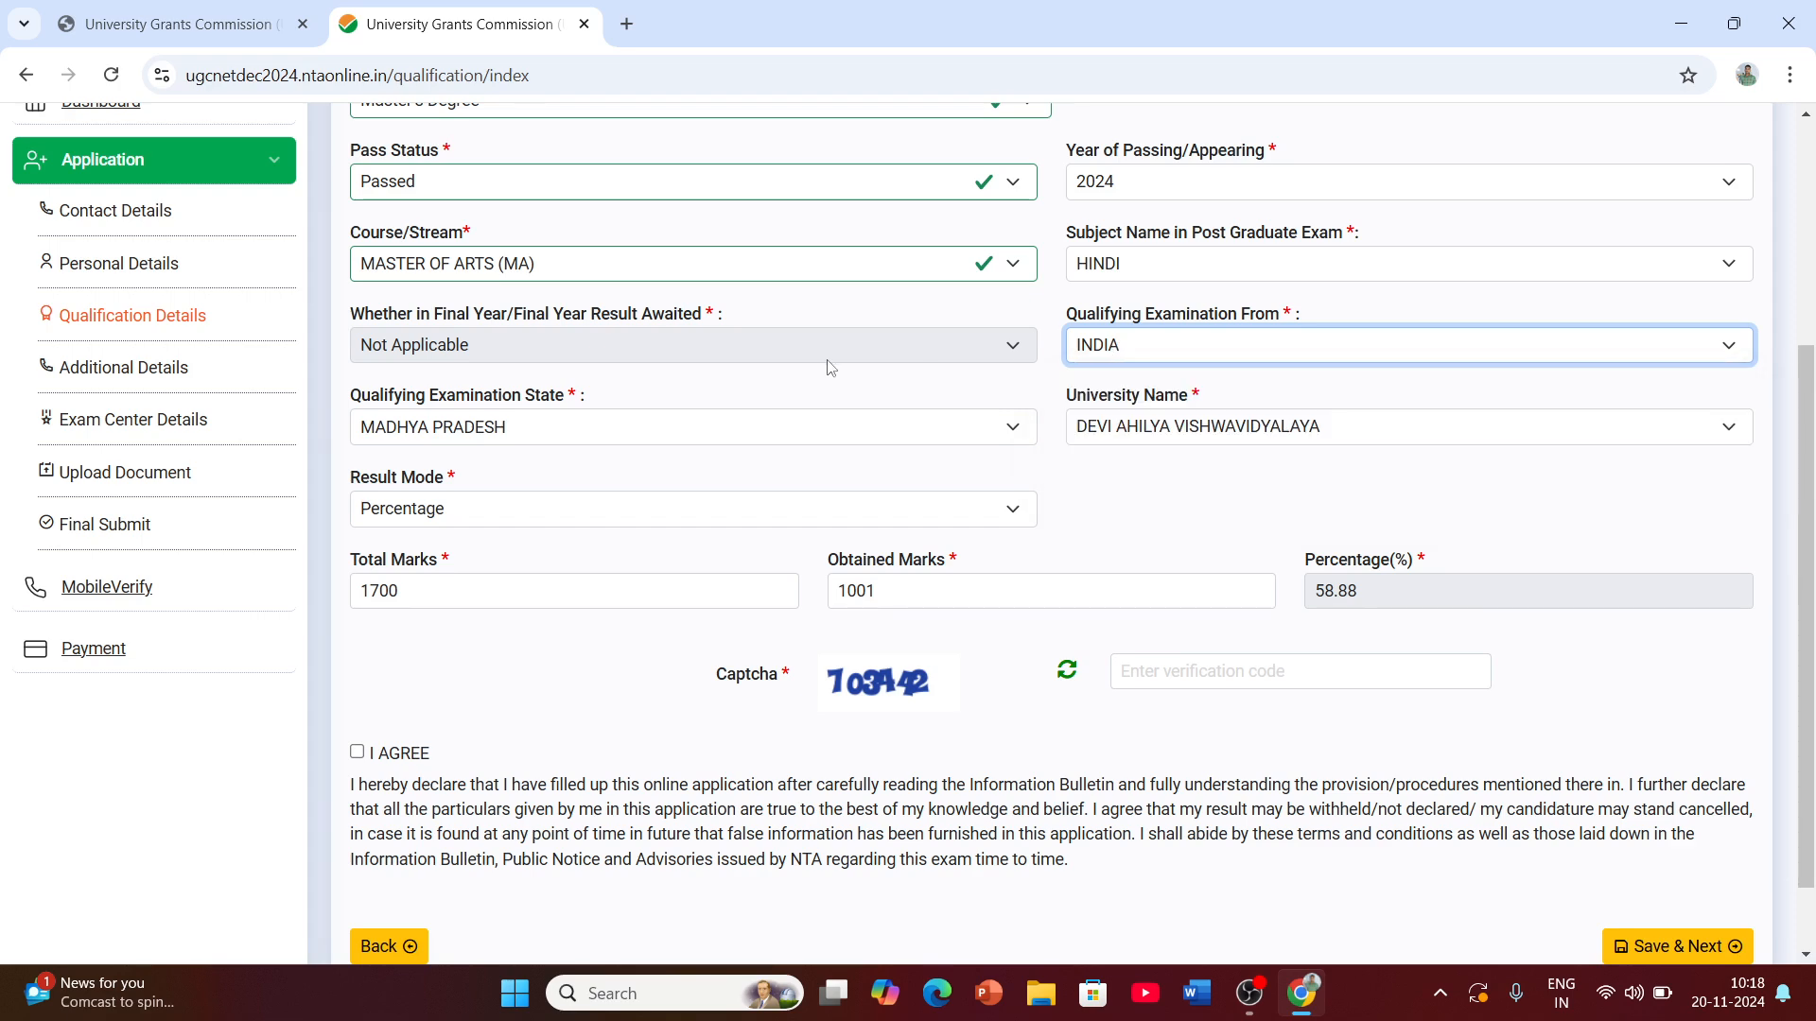
{"action": "left_click", "coordinate": [592, 433]}
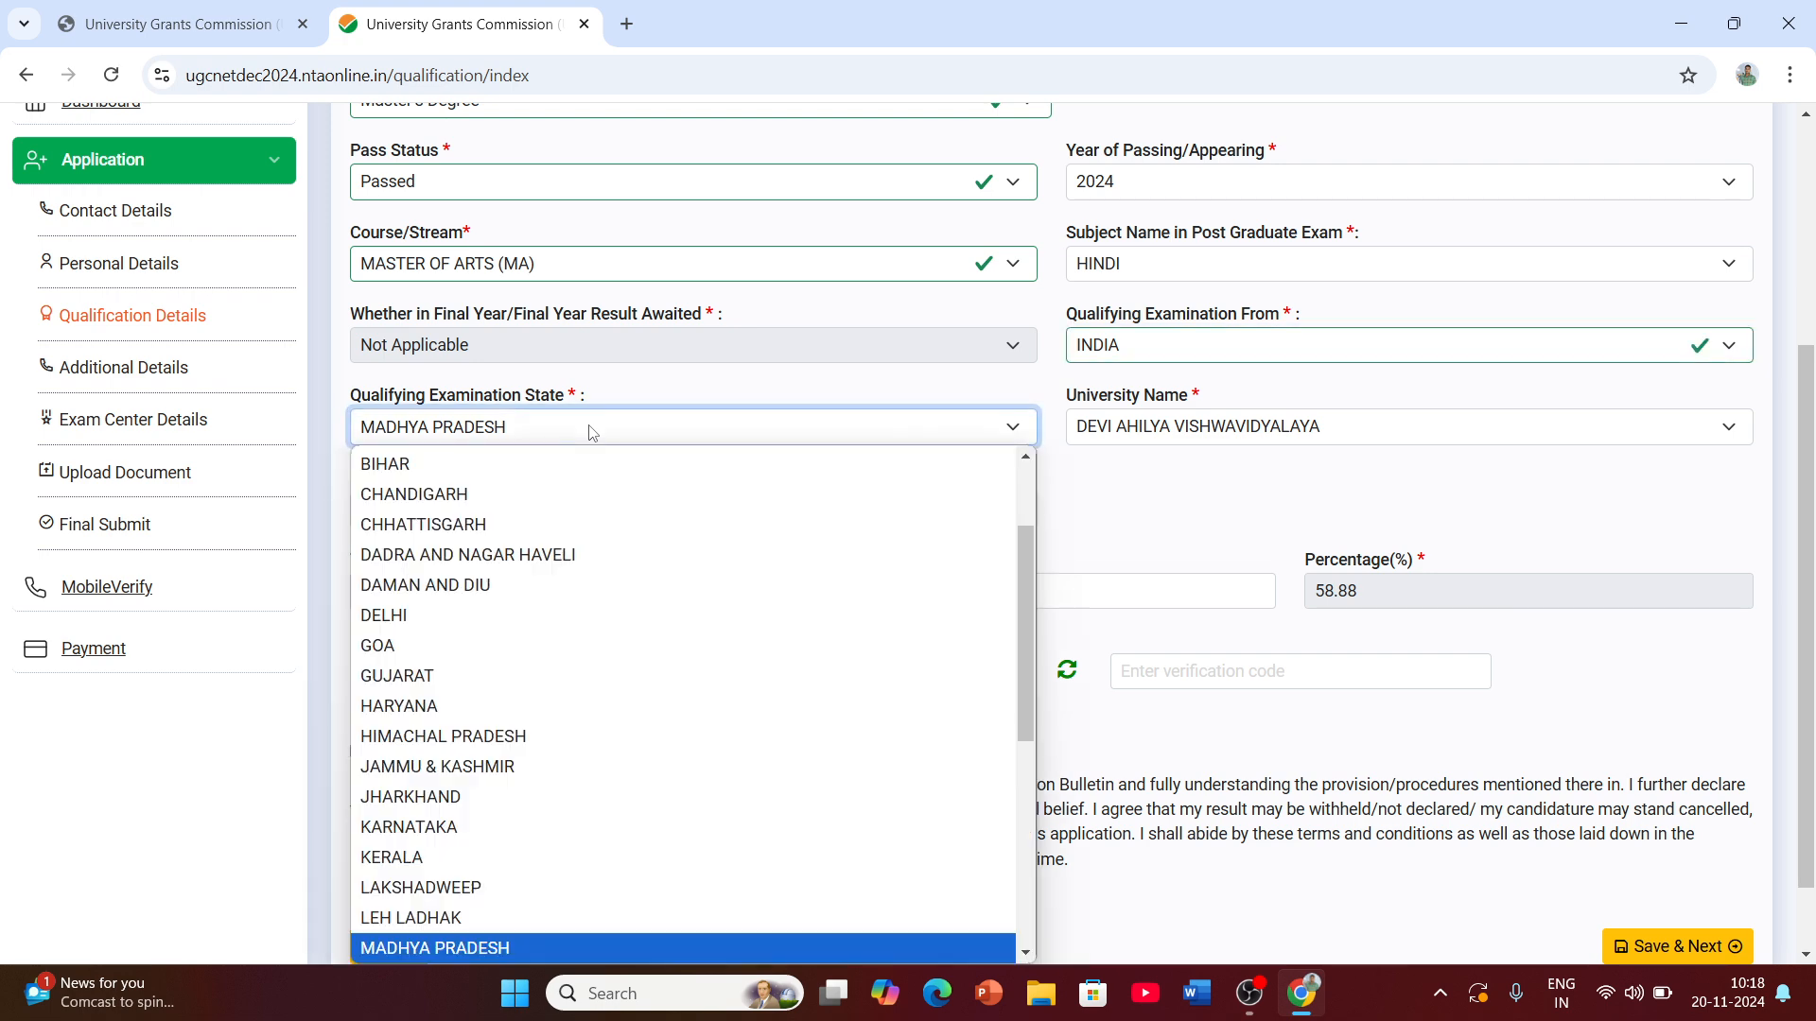
{"action": "left_click", "coordinate": [592, 433]}
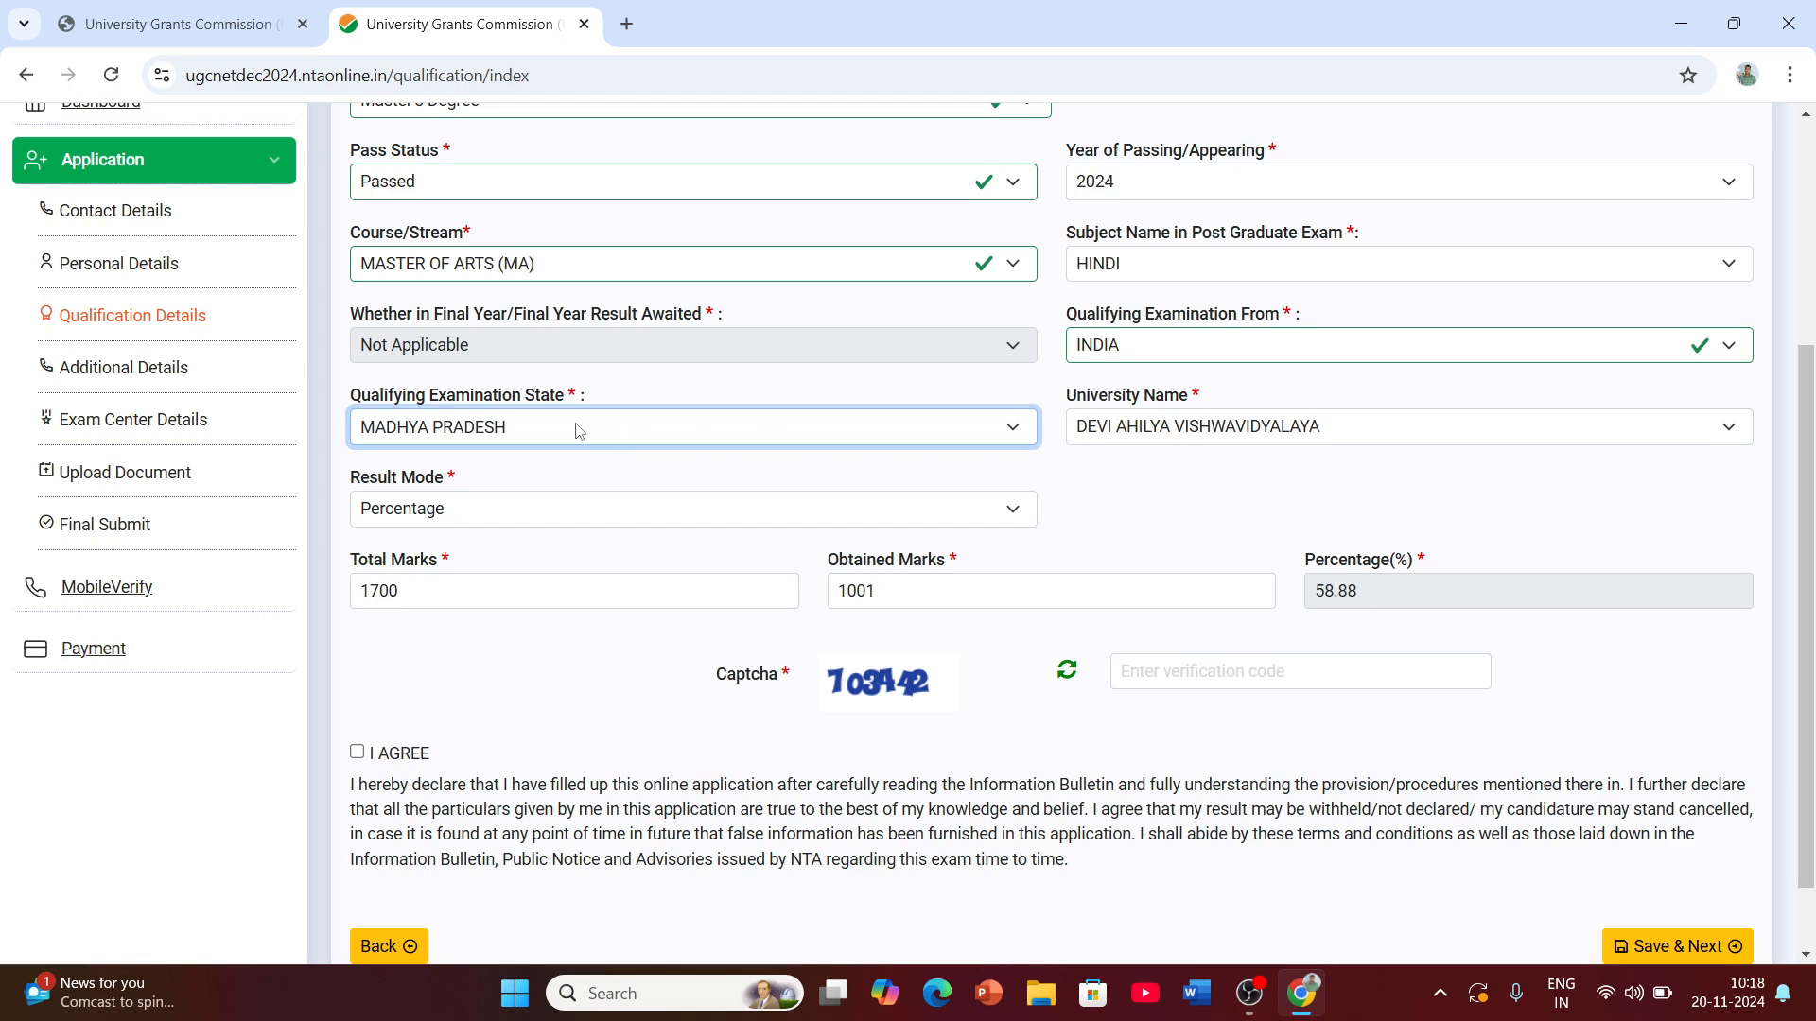
{"action": "scroll", "coordinate": [553, 301], "scroll_direction": "up", "scroll_amount": 3}
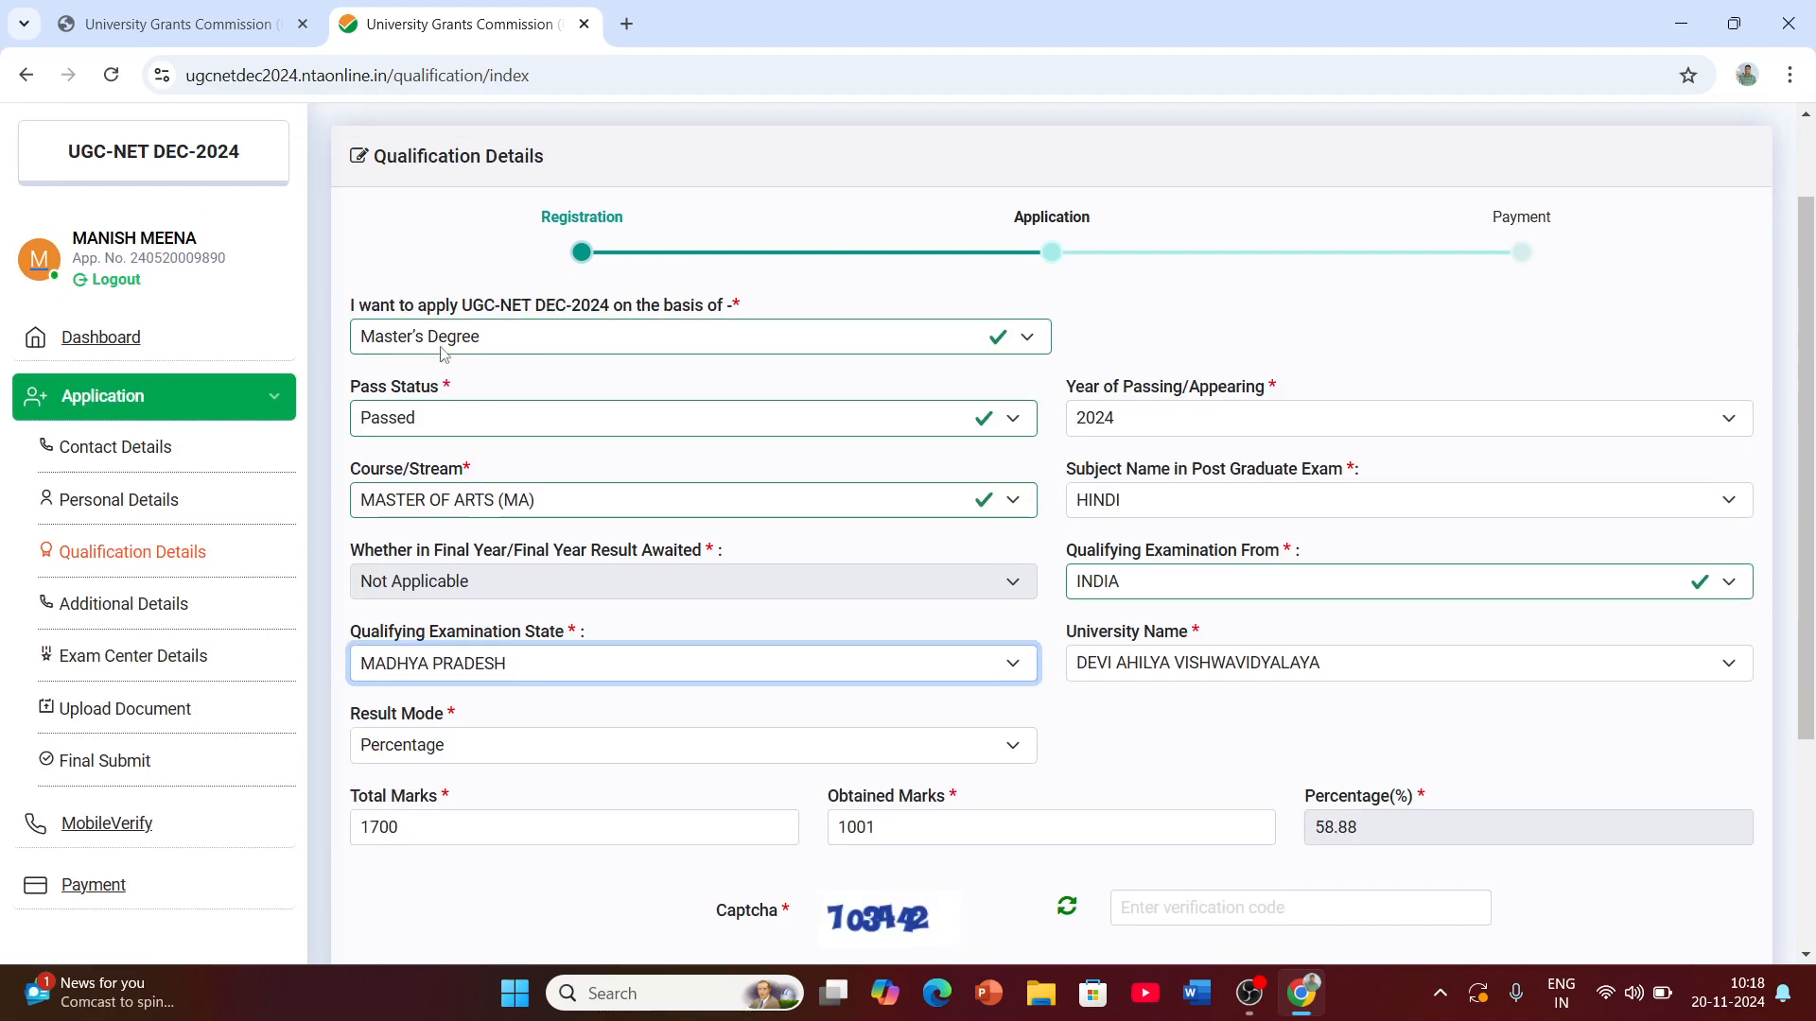
{"action": "scroll", "coordinate": [518, 342], "scroll_direction": "down", "scroll_amount": 4}
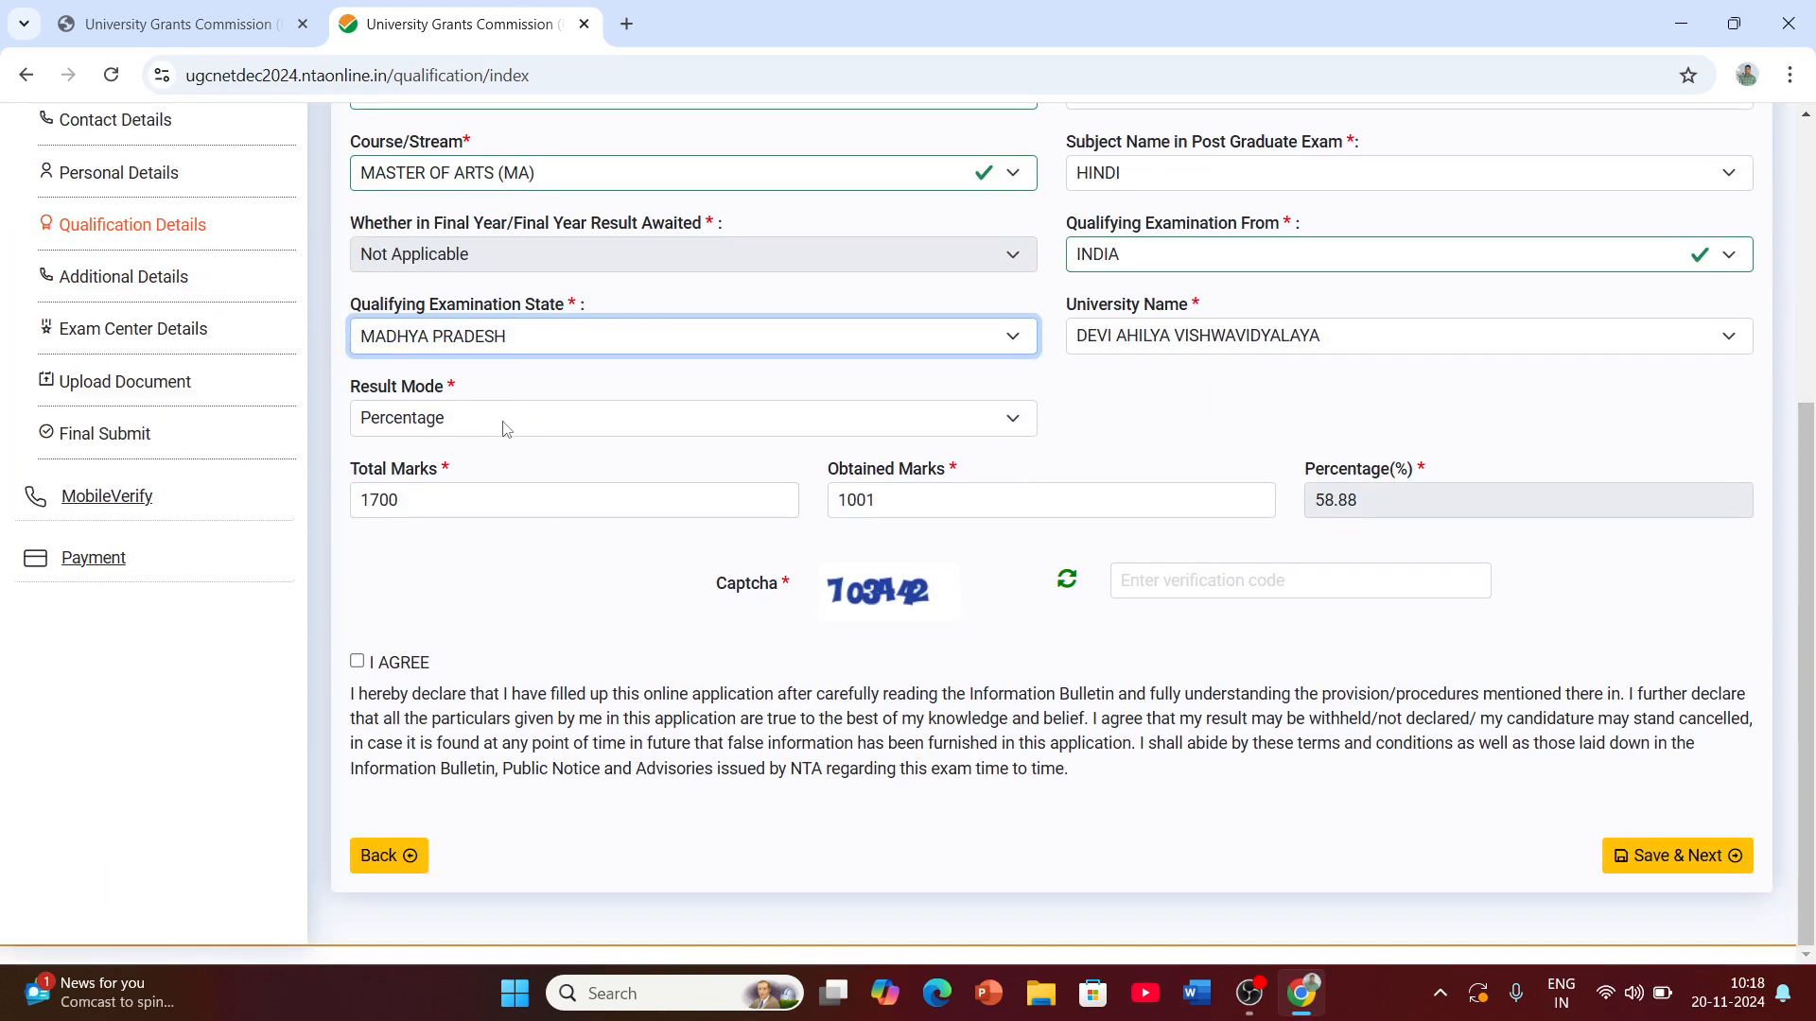
{"action": "left_click", "coordinate": [625, 344]}
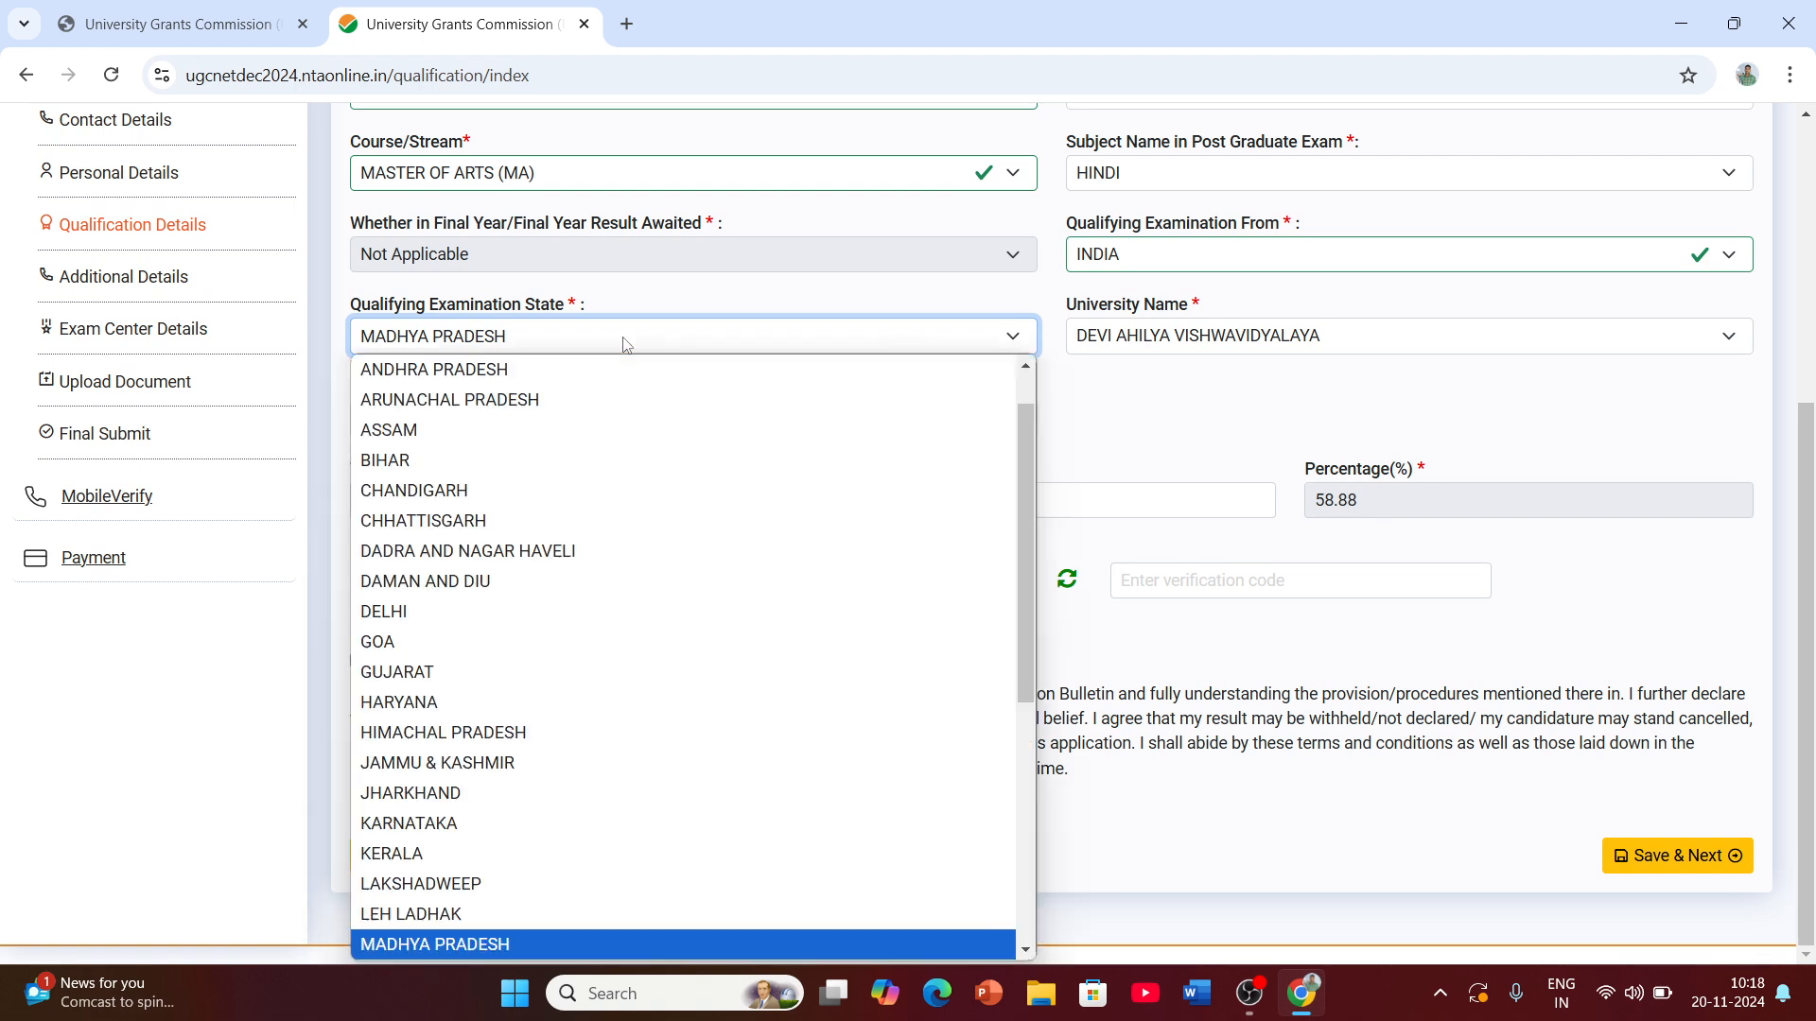
{"action": "left_click", "coordinate": [625, 344]}
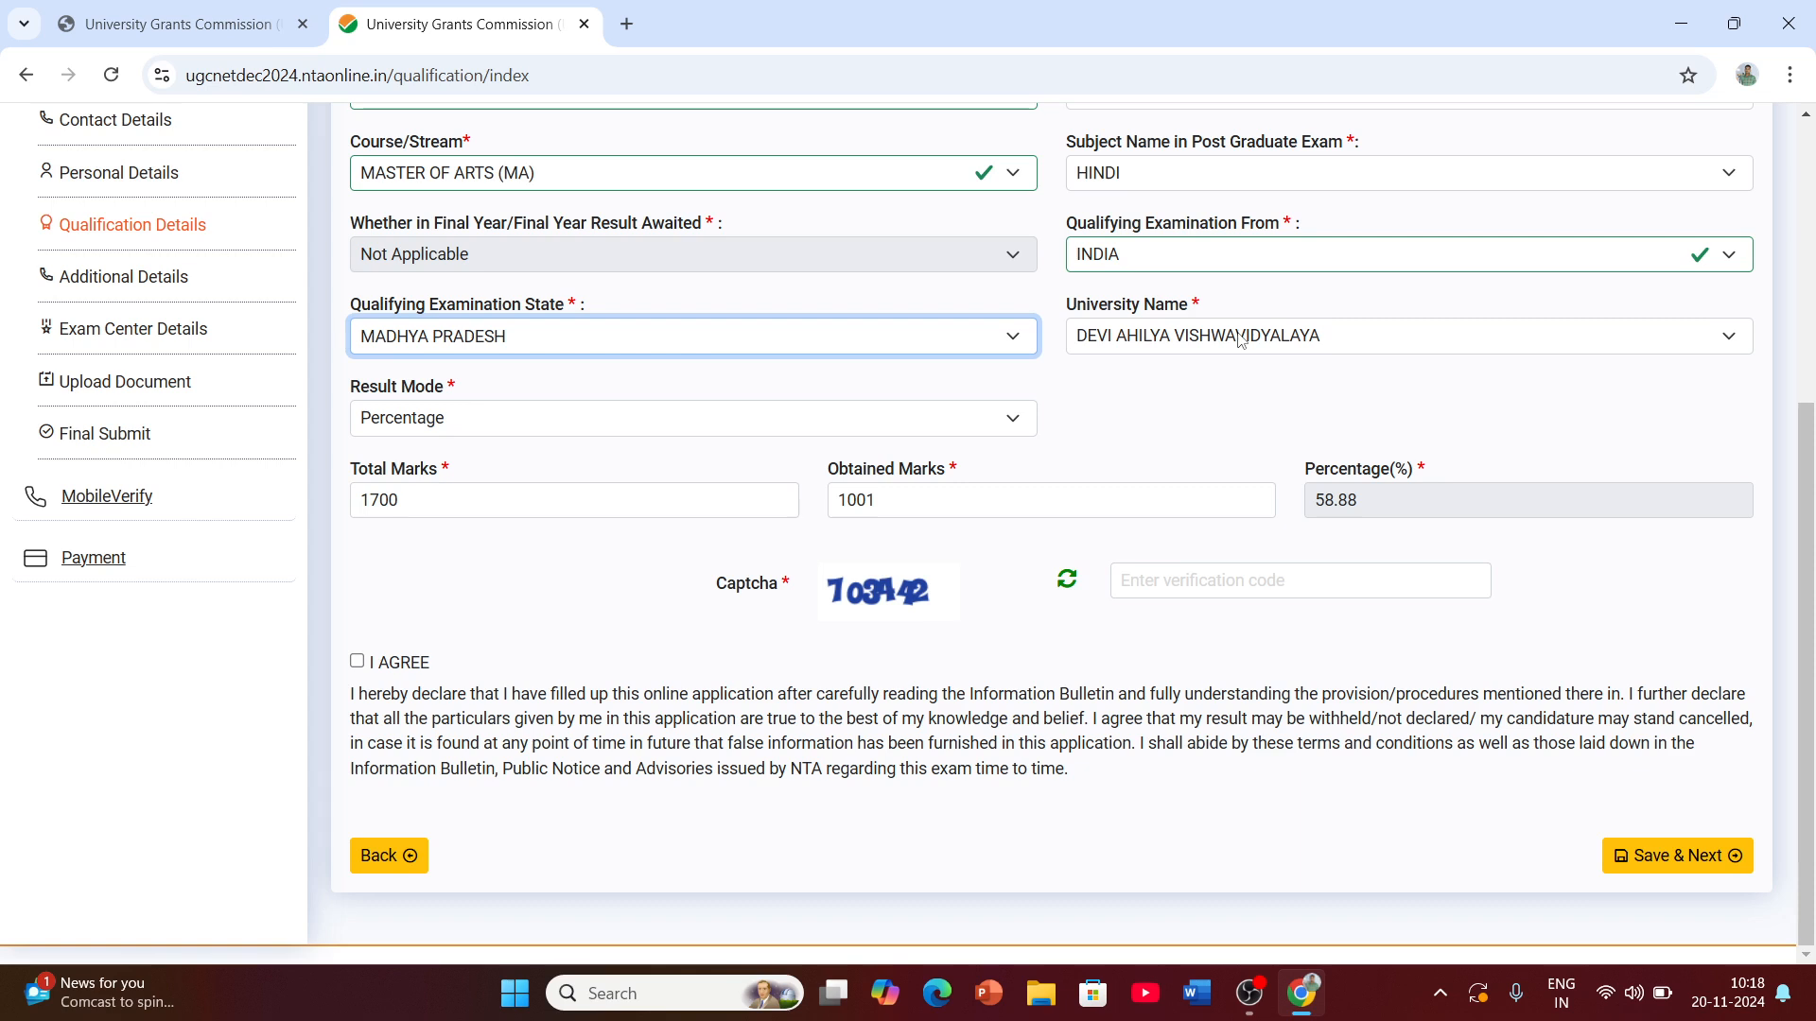
Step: Choose Percentage result mode and verify 1001 of 1700 marks giving 58.88%
{"action": "left_click", "coordinate": [546, 420]}
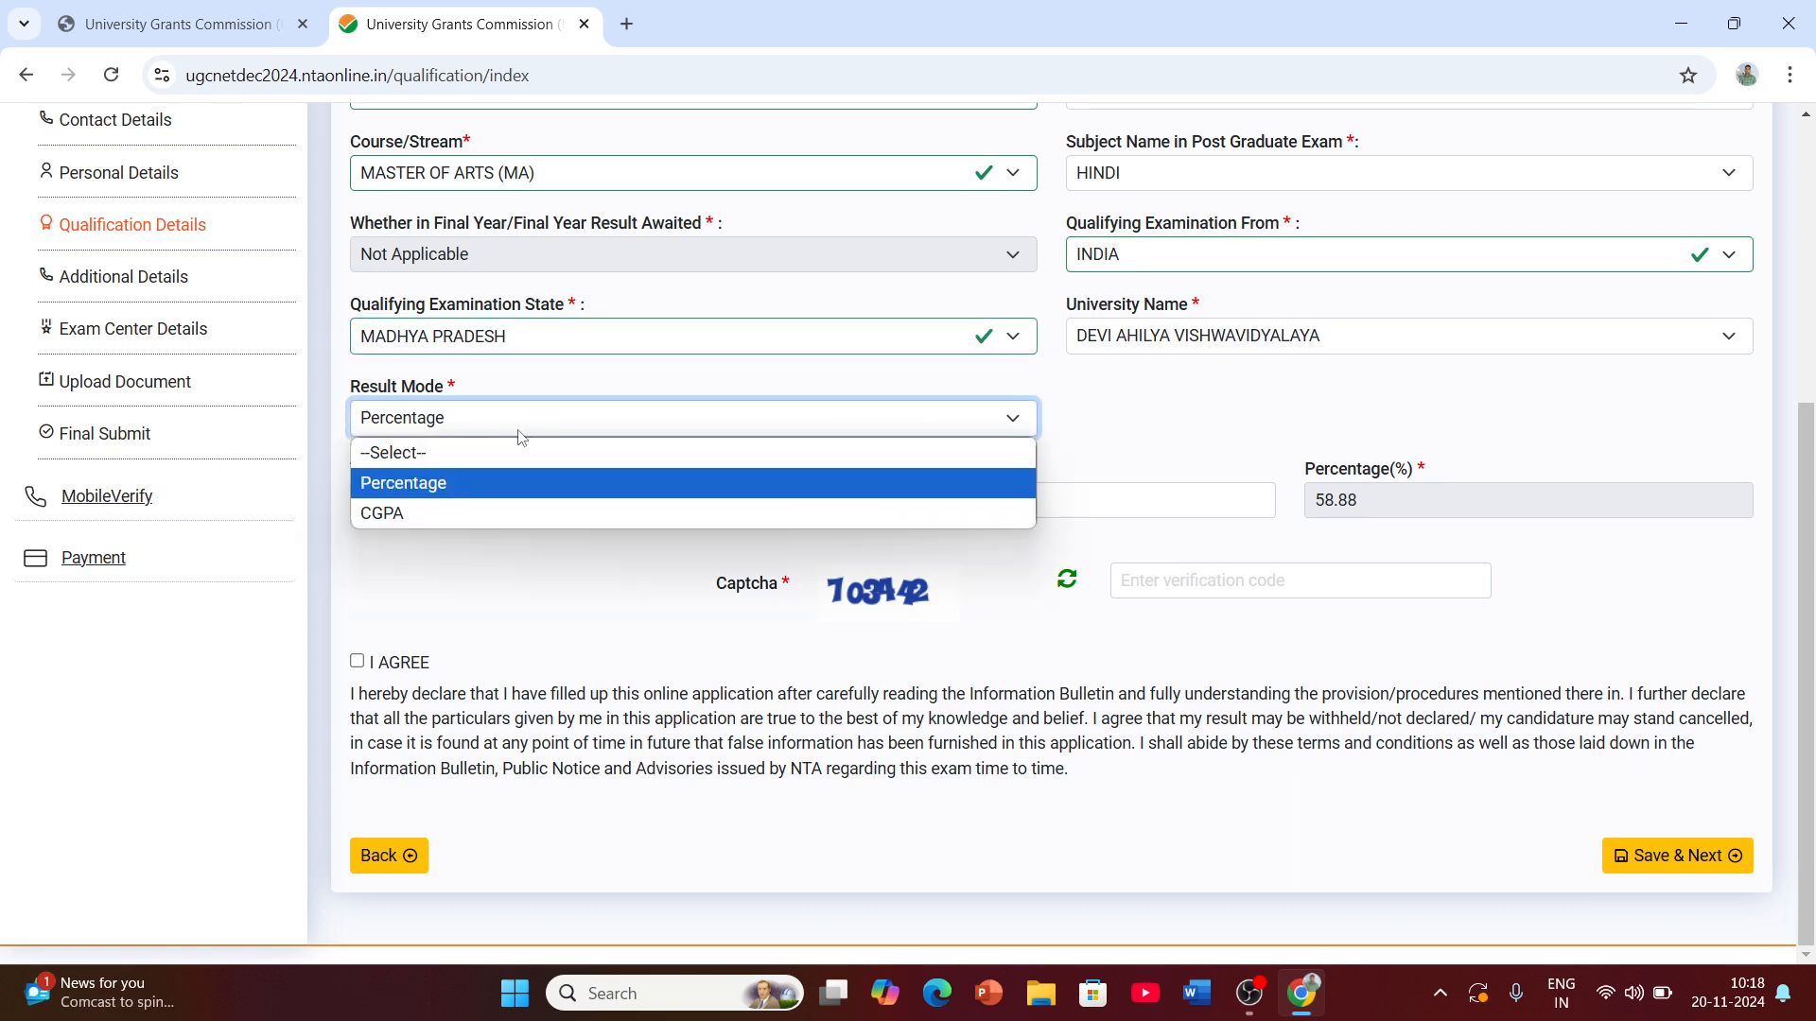
{"action": "left_click", "coordinate": [448, 486]}
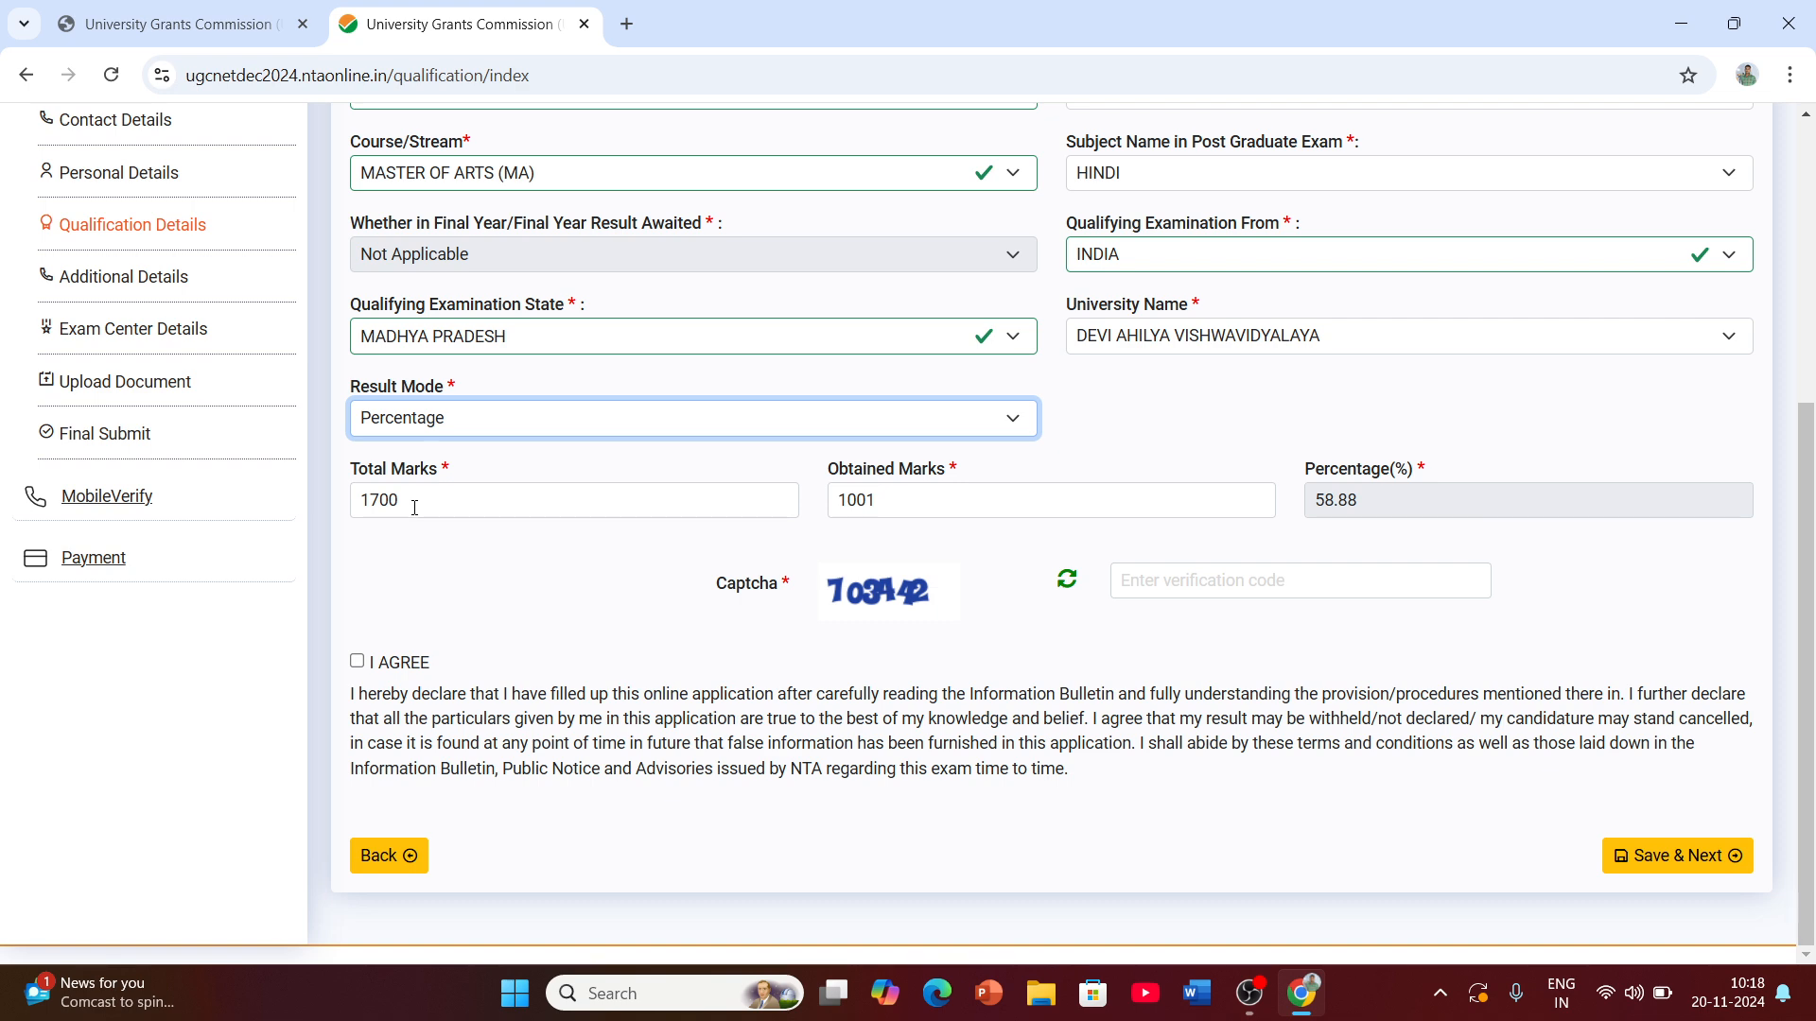
{"action": "left_click", "coordinate": [889, 504]}
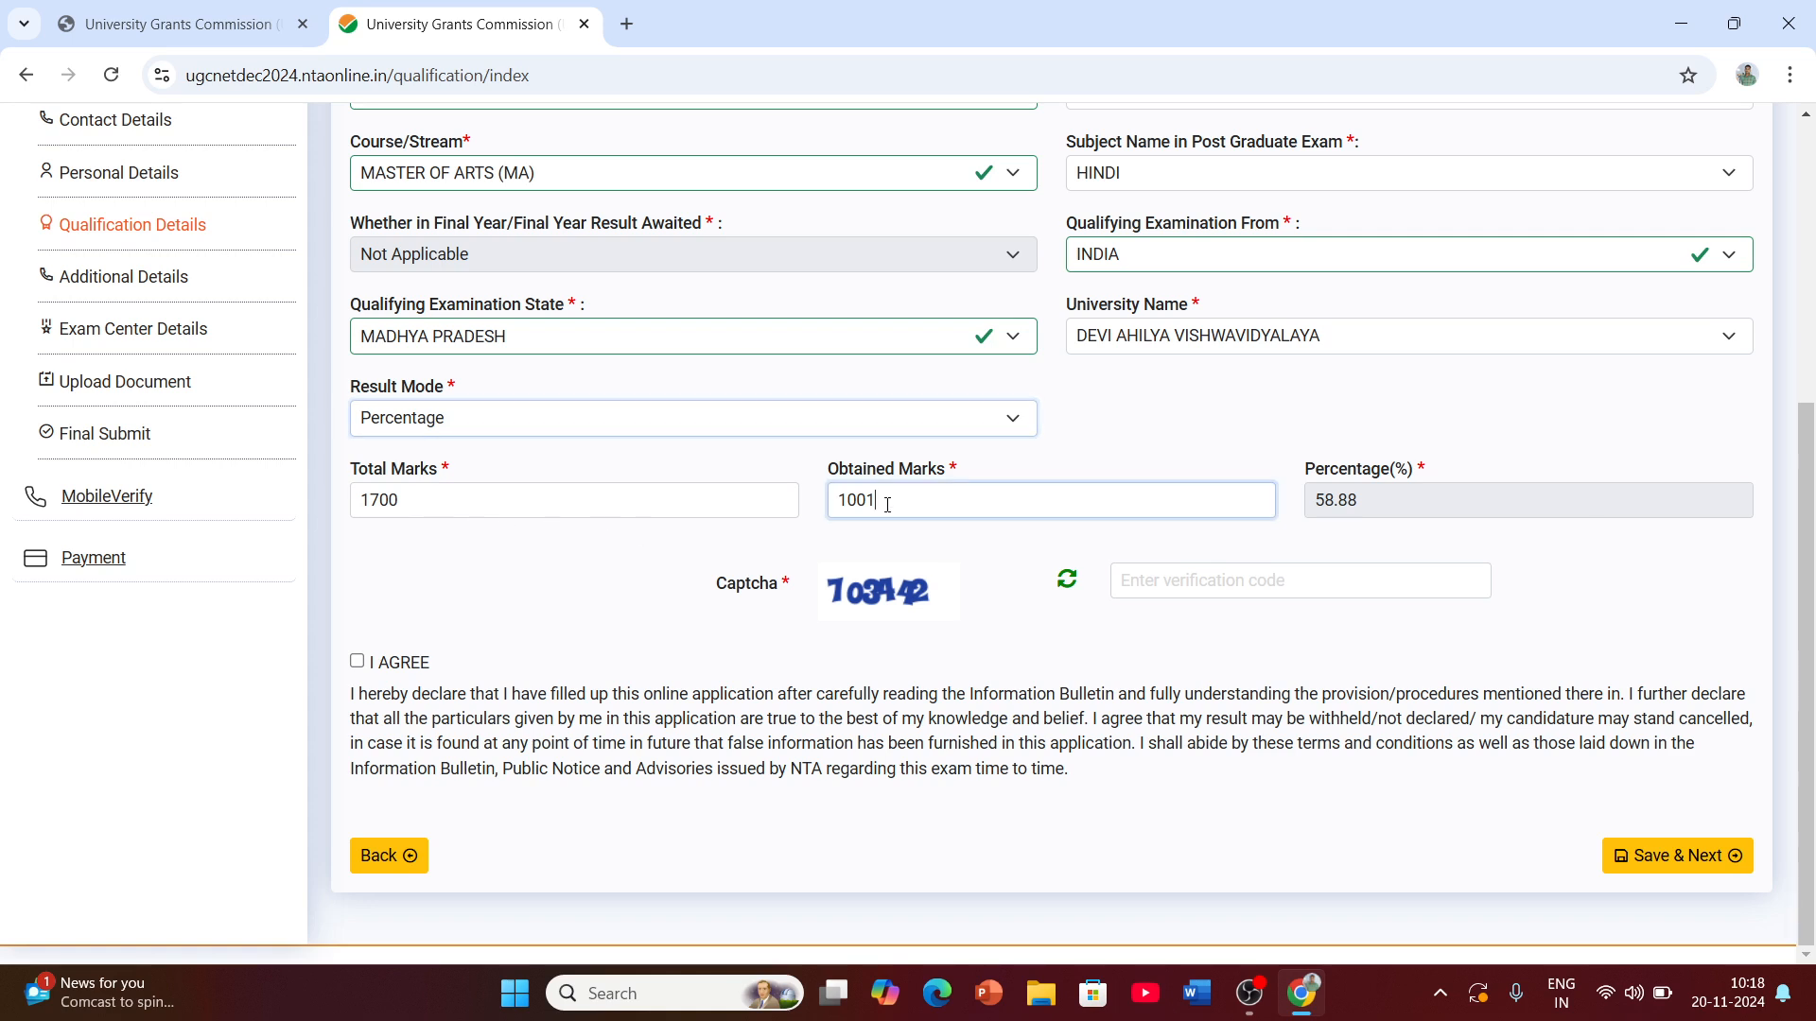
{"action": "left_click", "coordinate": [1400, 508]}
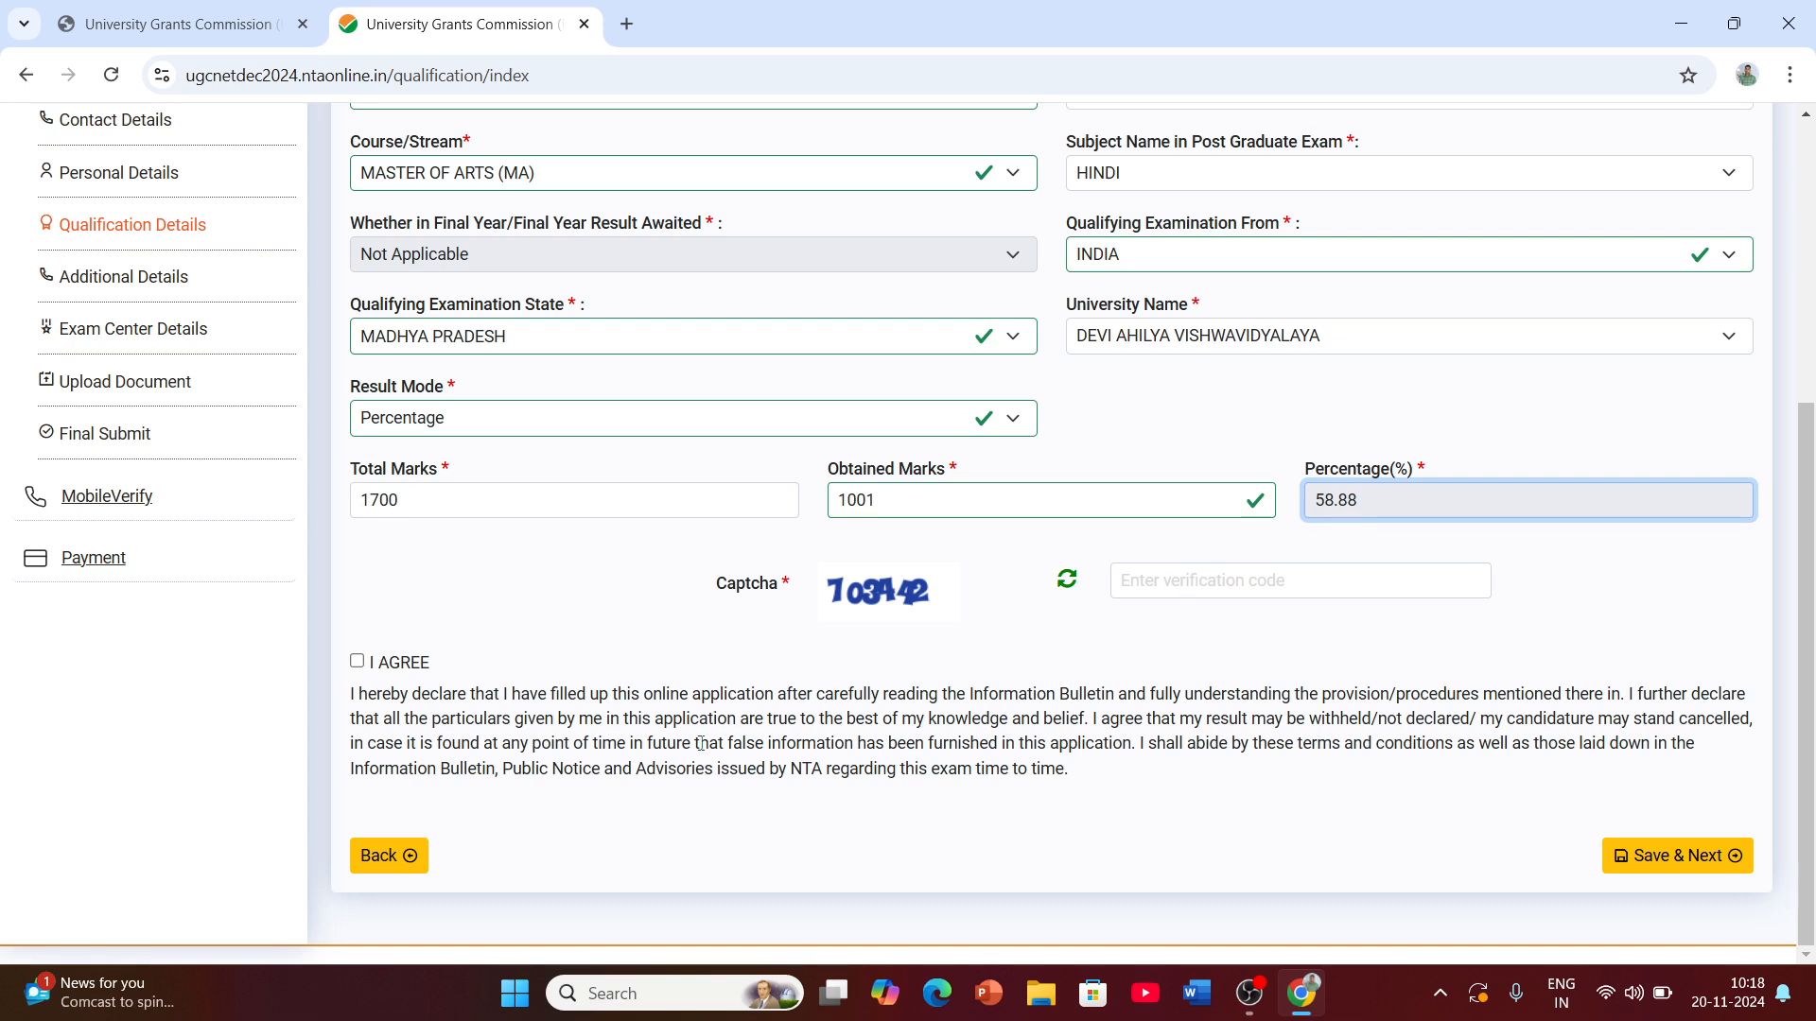
Step: On Additional Details, keep Yes for Master's completion by 1991
{"action": "left_click", "coordinate": [139, 281]}
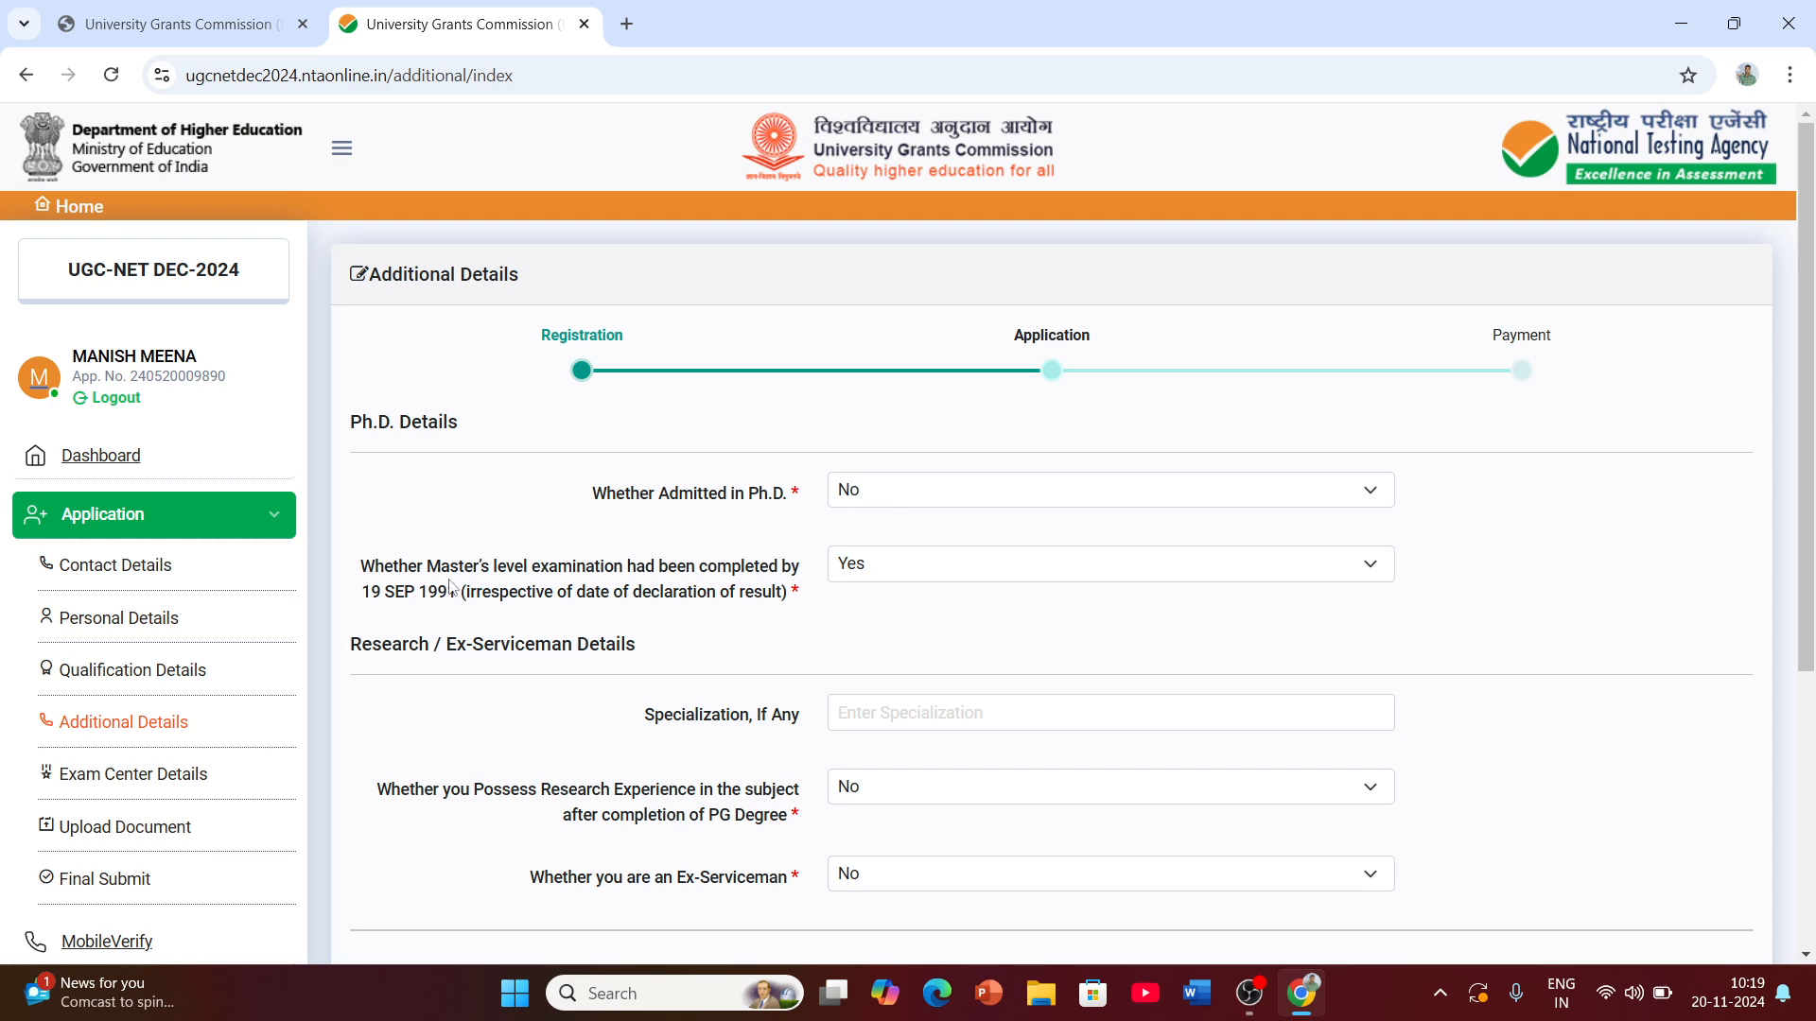
{"action": "scroll", "coordinate": [440, 548], "scroll_direction": "down", "scroll_amount": 3}
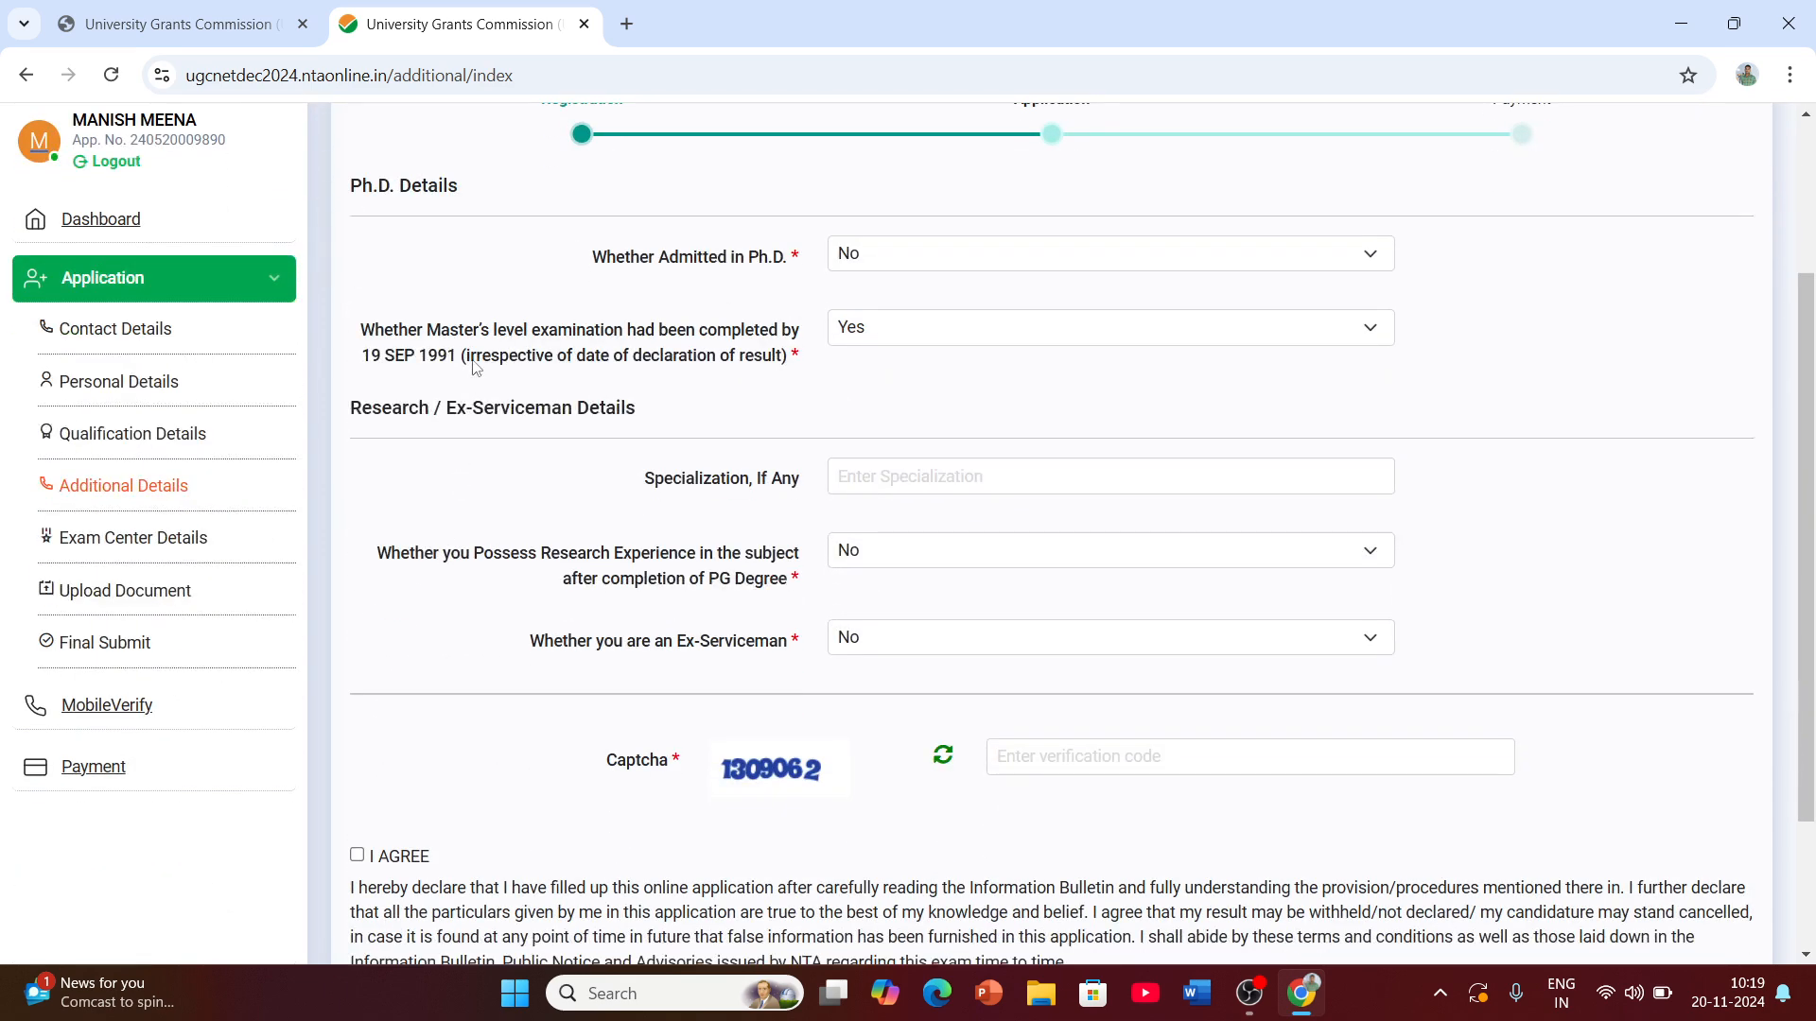
{"action": "left_click", "coordinate": [1012, 336]}
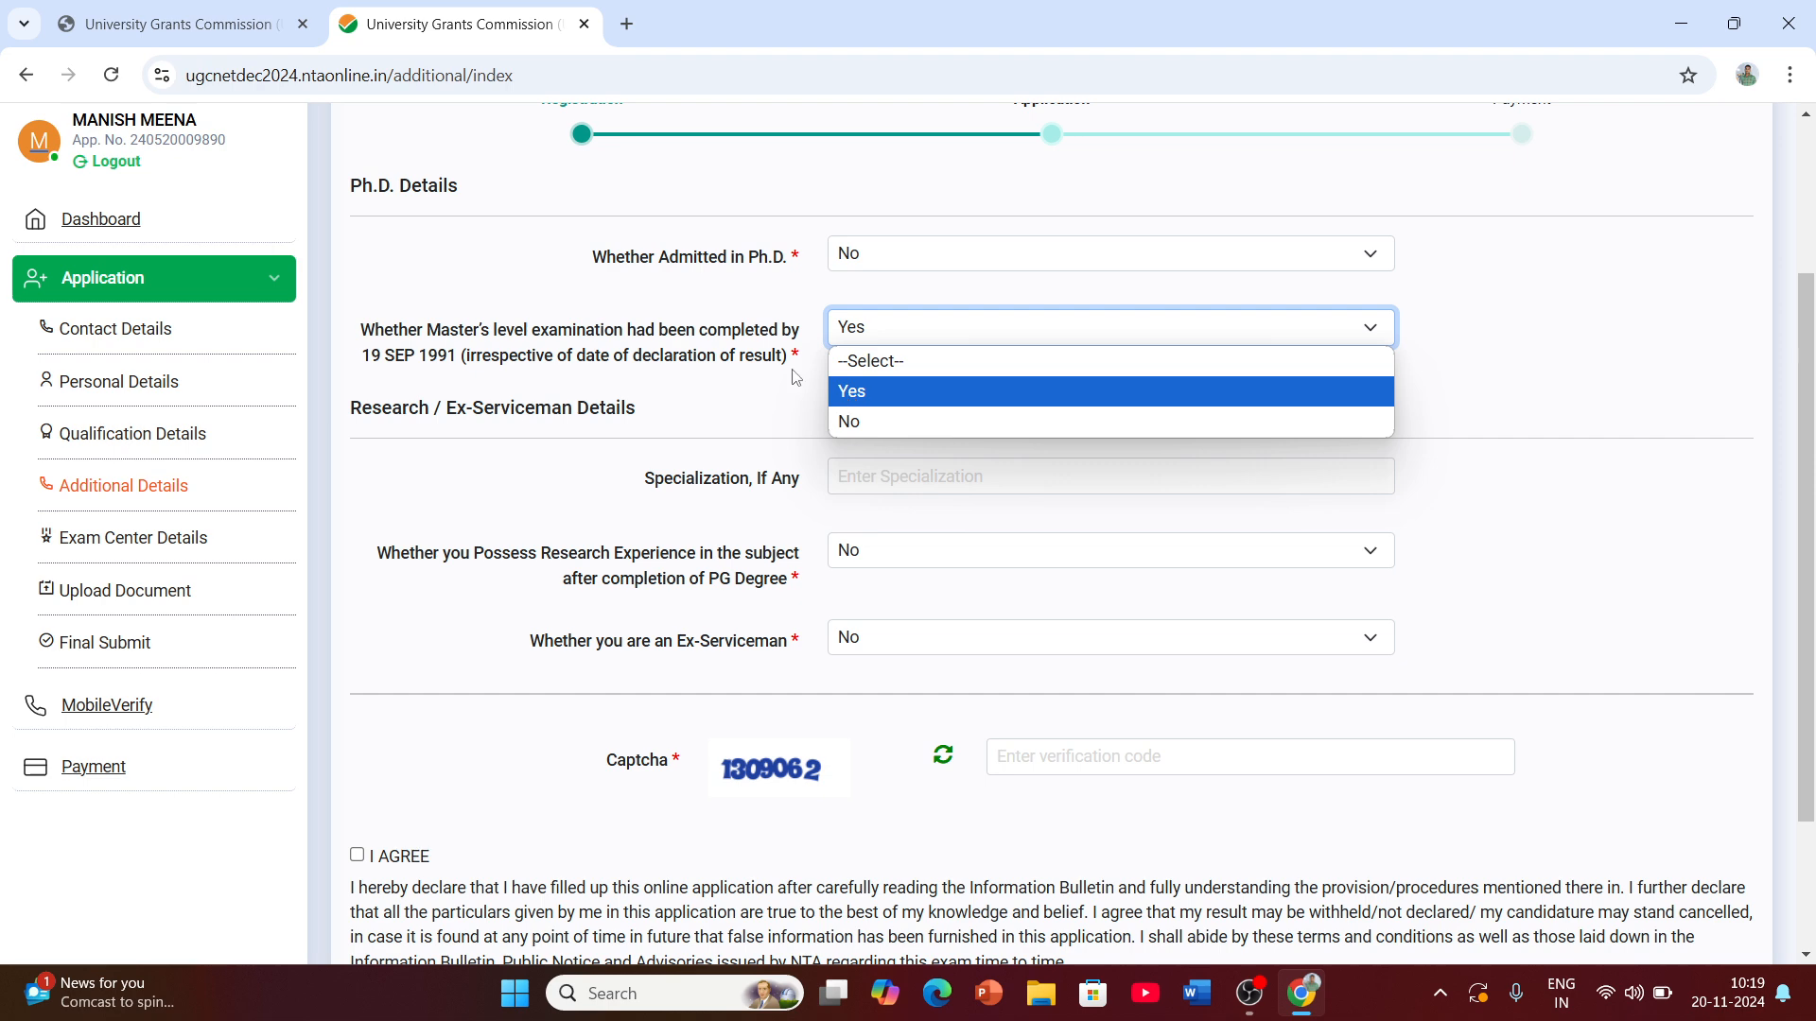
{"action": "left_click", "coordinate": [632, 356]}
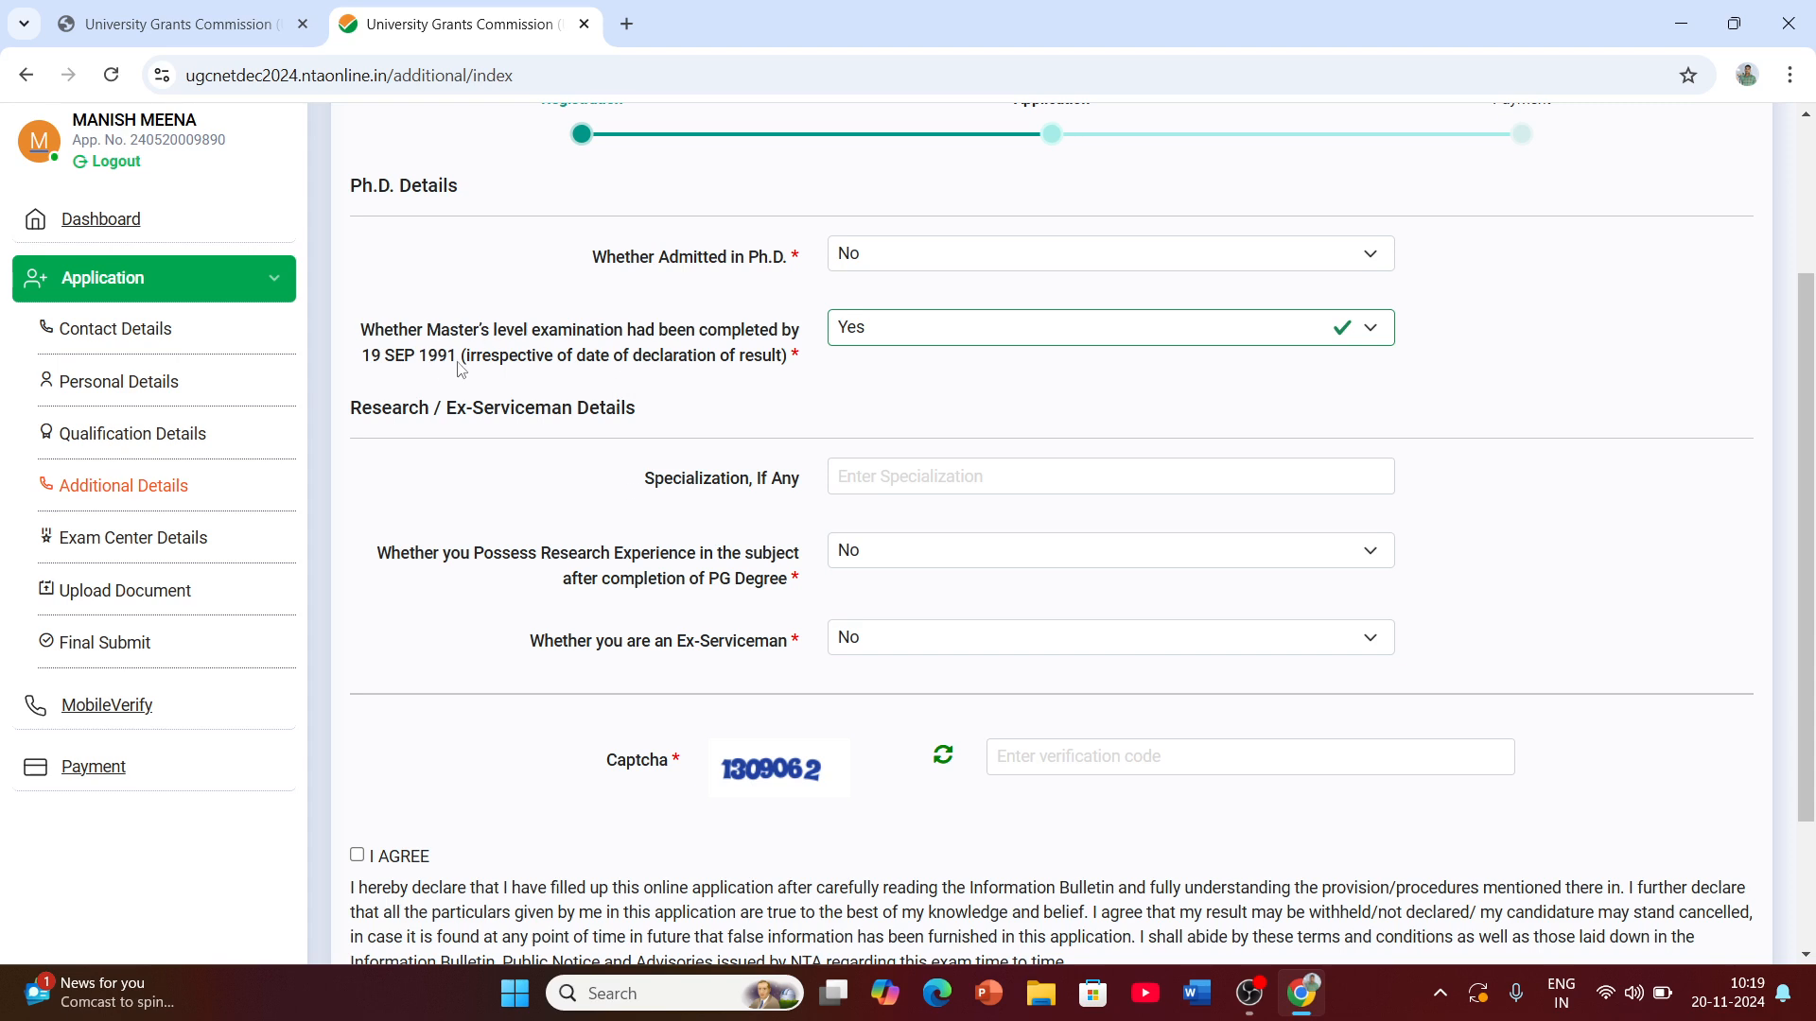
{"action": "left_click", "coordinate": [906, 333]}
{"action": "left_click", "coordinate": [897, 331]}
Step: Keep No for research experience and ex-serviceman, then go to Exam Center Details
{"action": "scroll", "coordinate": [810, 484], "scroll_direction": "down", "scroll_amount": 2}
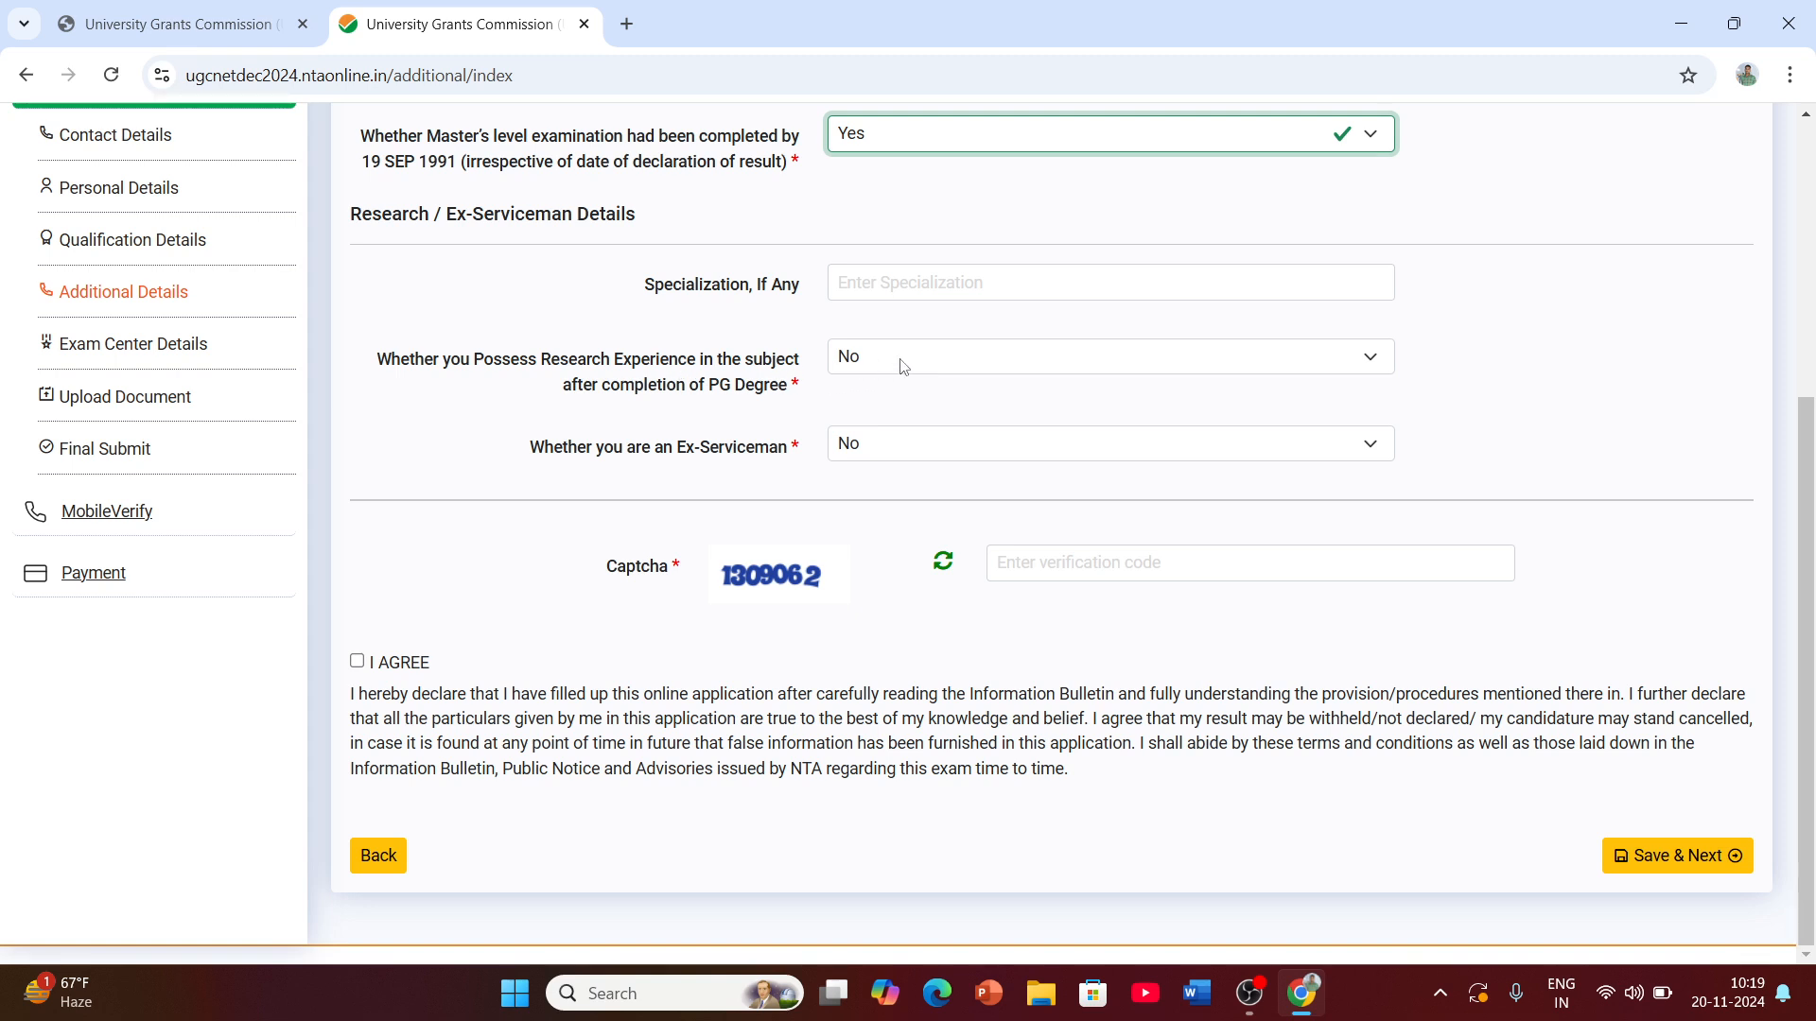
{"action": "left_click", "coordinate": [926, 366]}
{"action": "left_click", "coordinate": [926, 365]}
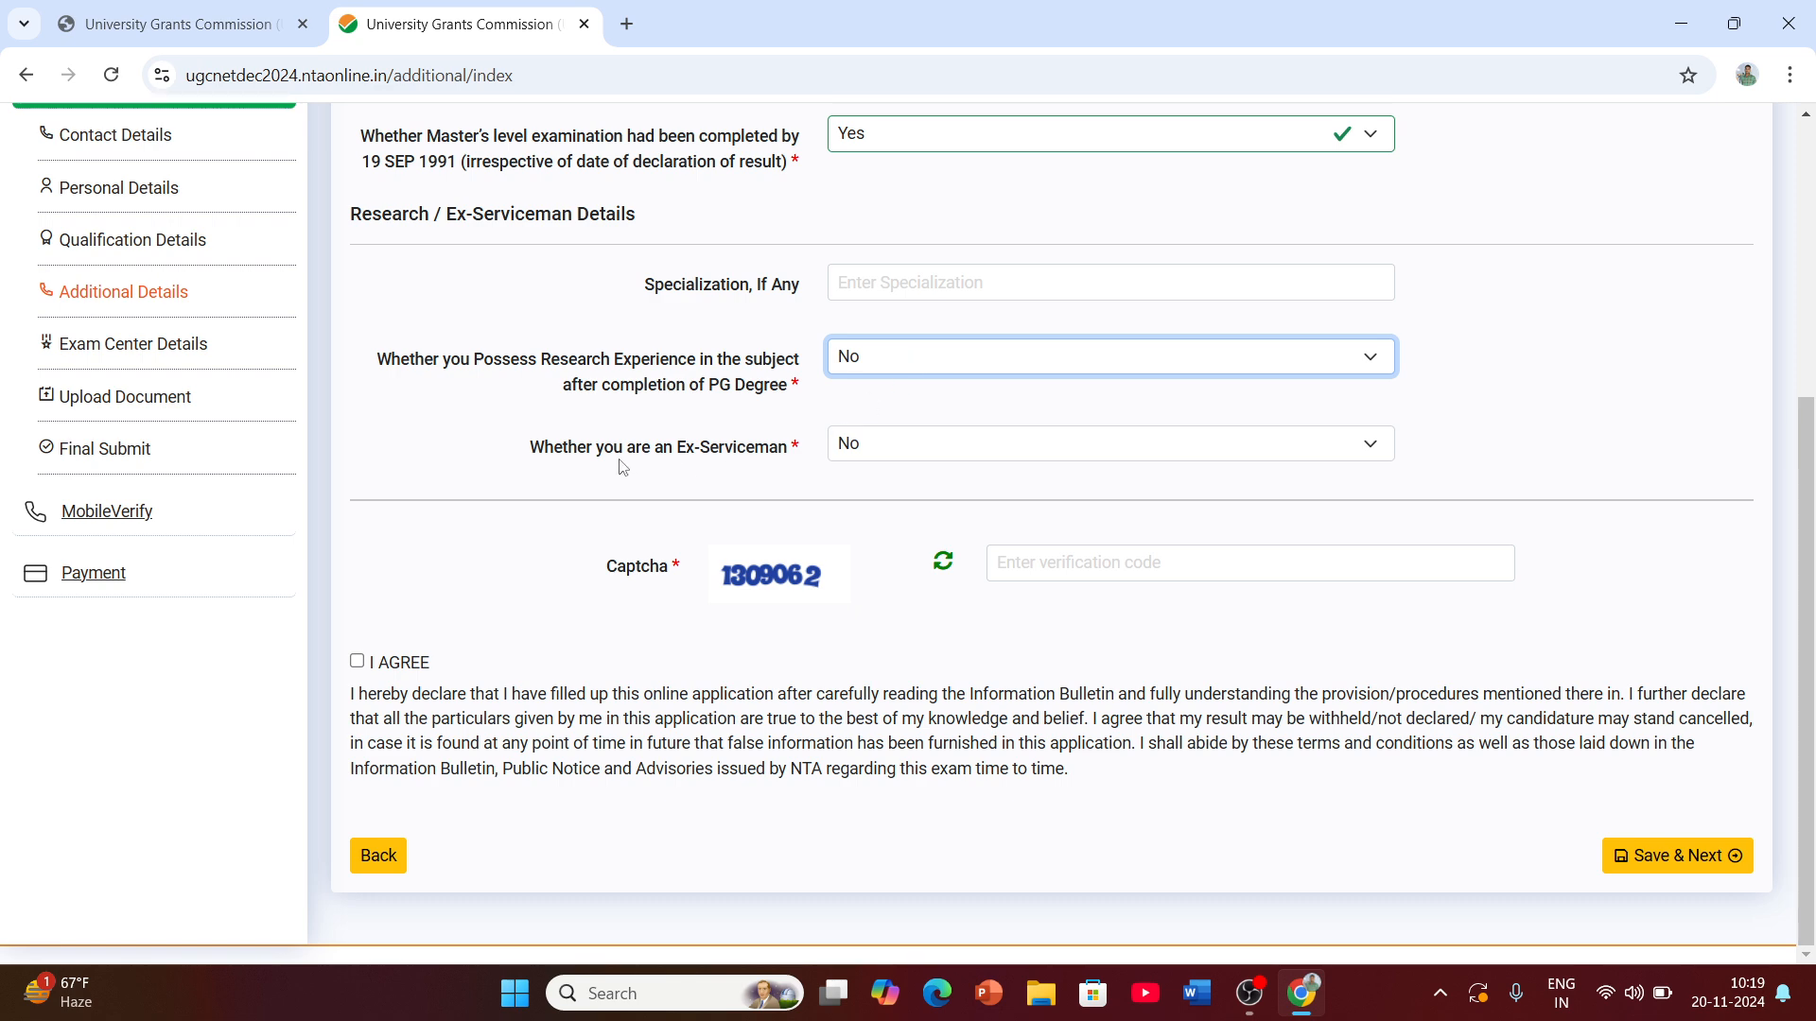
{"action": "left_click", "coordinate": [975, 456]}
{"action": "left_click", "coordinate": [977, 457]}
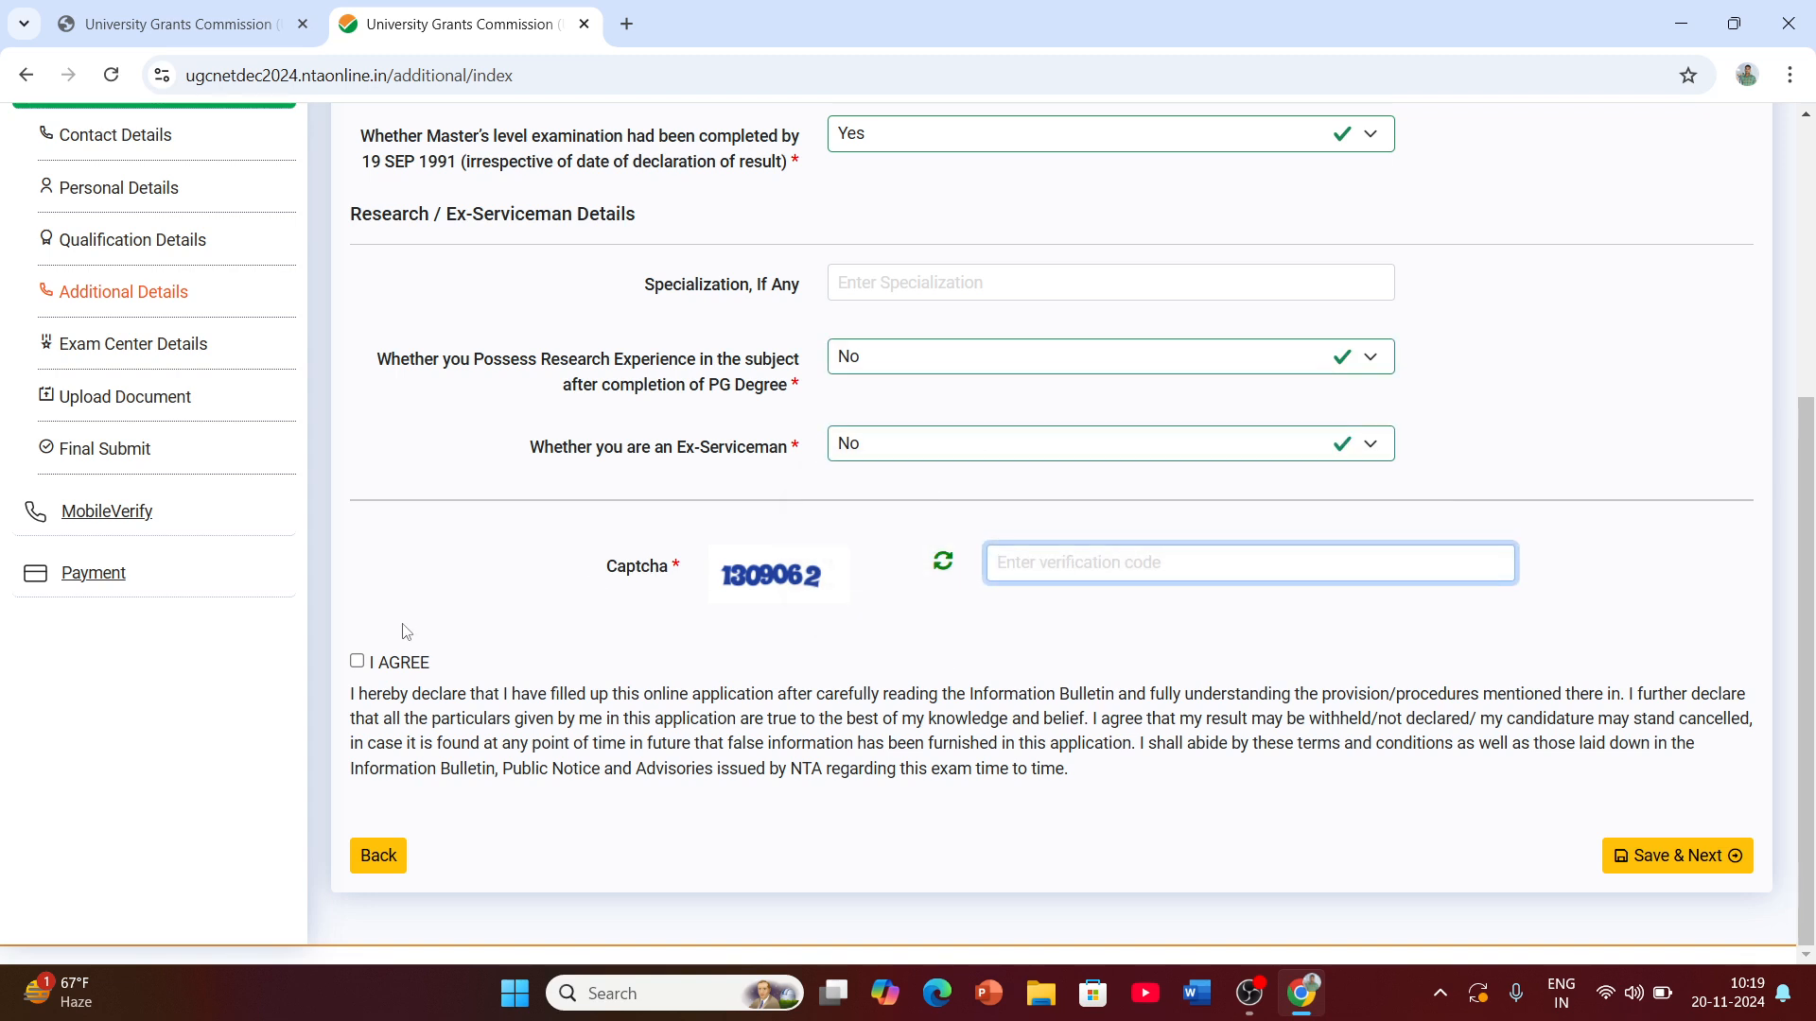
{"action": "left_click", "coordinate": [139, 348]}
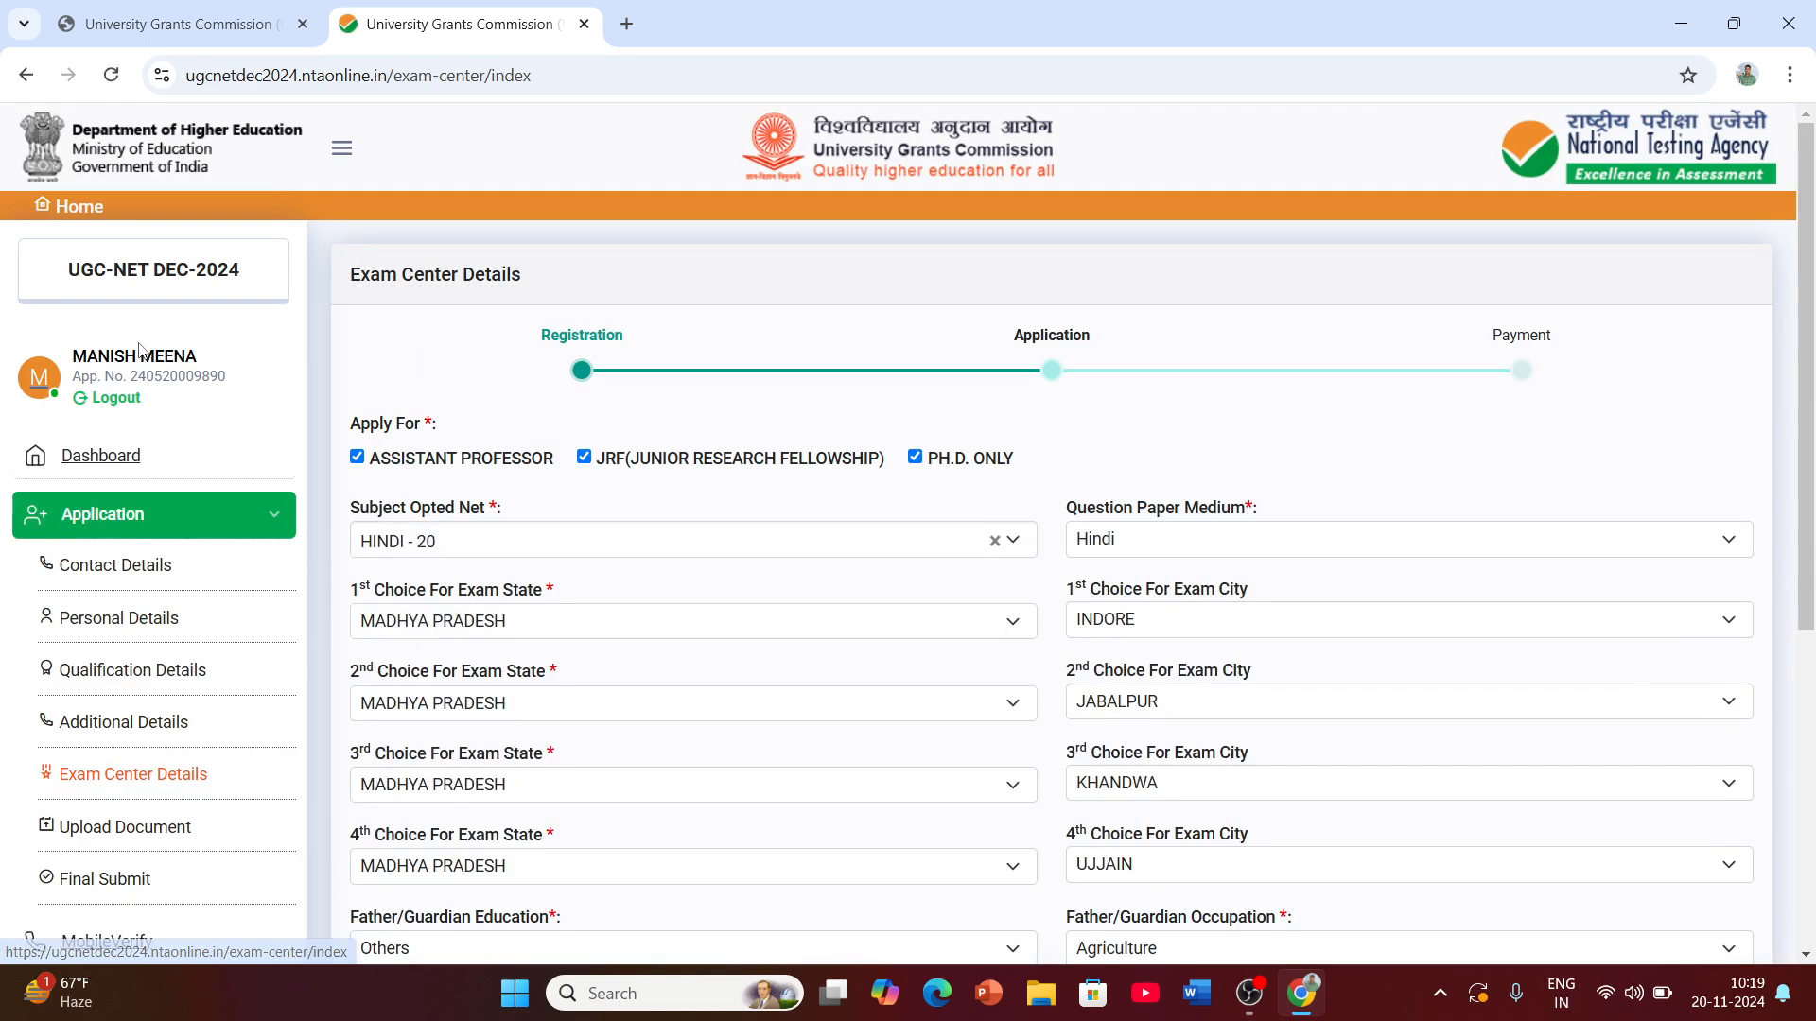
{"action": "scroll", "coordinate": [620, 493], "scroll_direction": "down", "scroll_amount": 3}
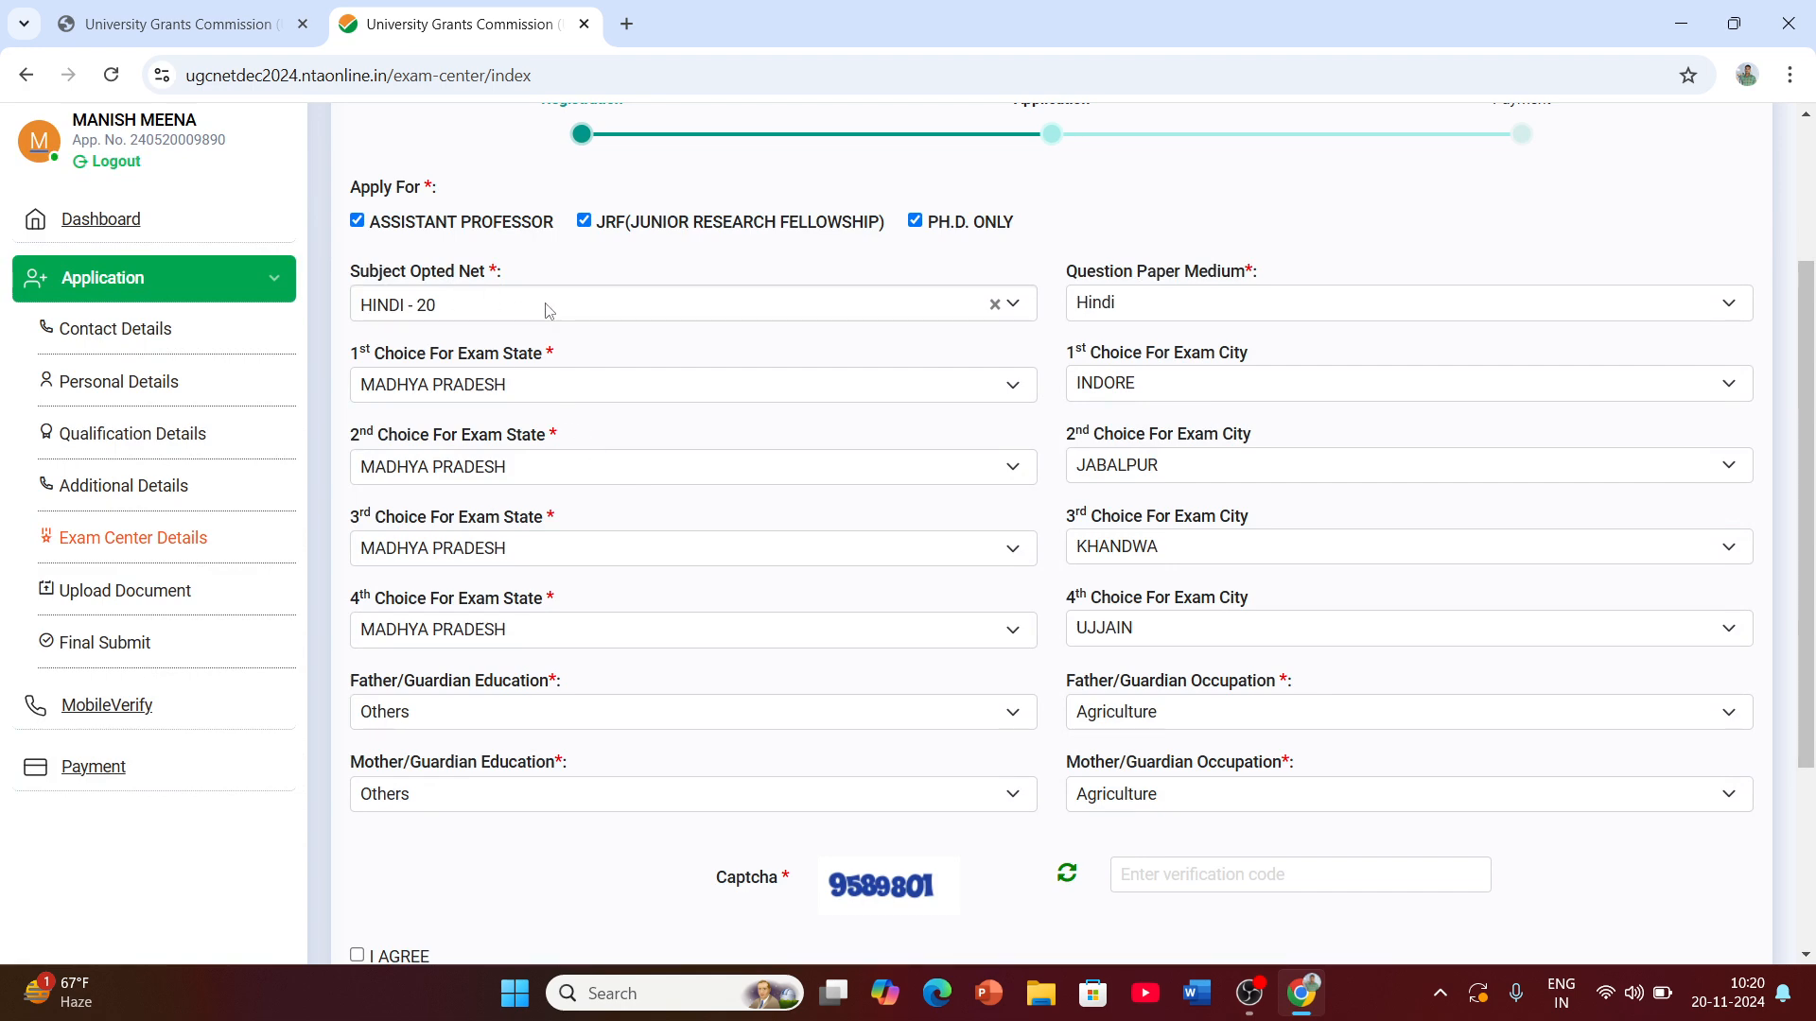
{"action": "left_click", "coordinate": [585, 221]}
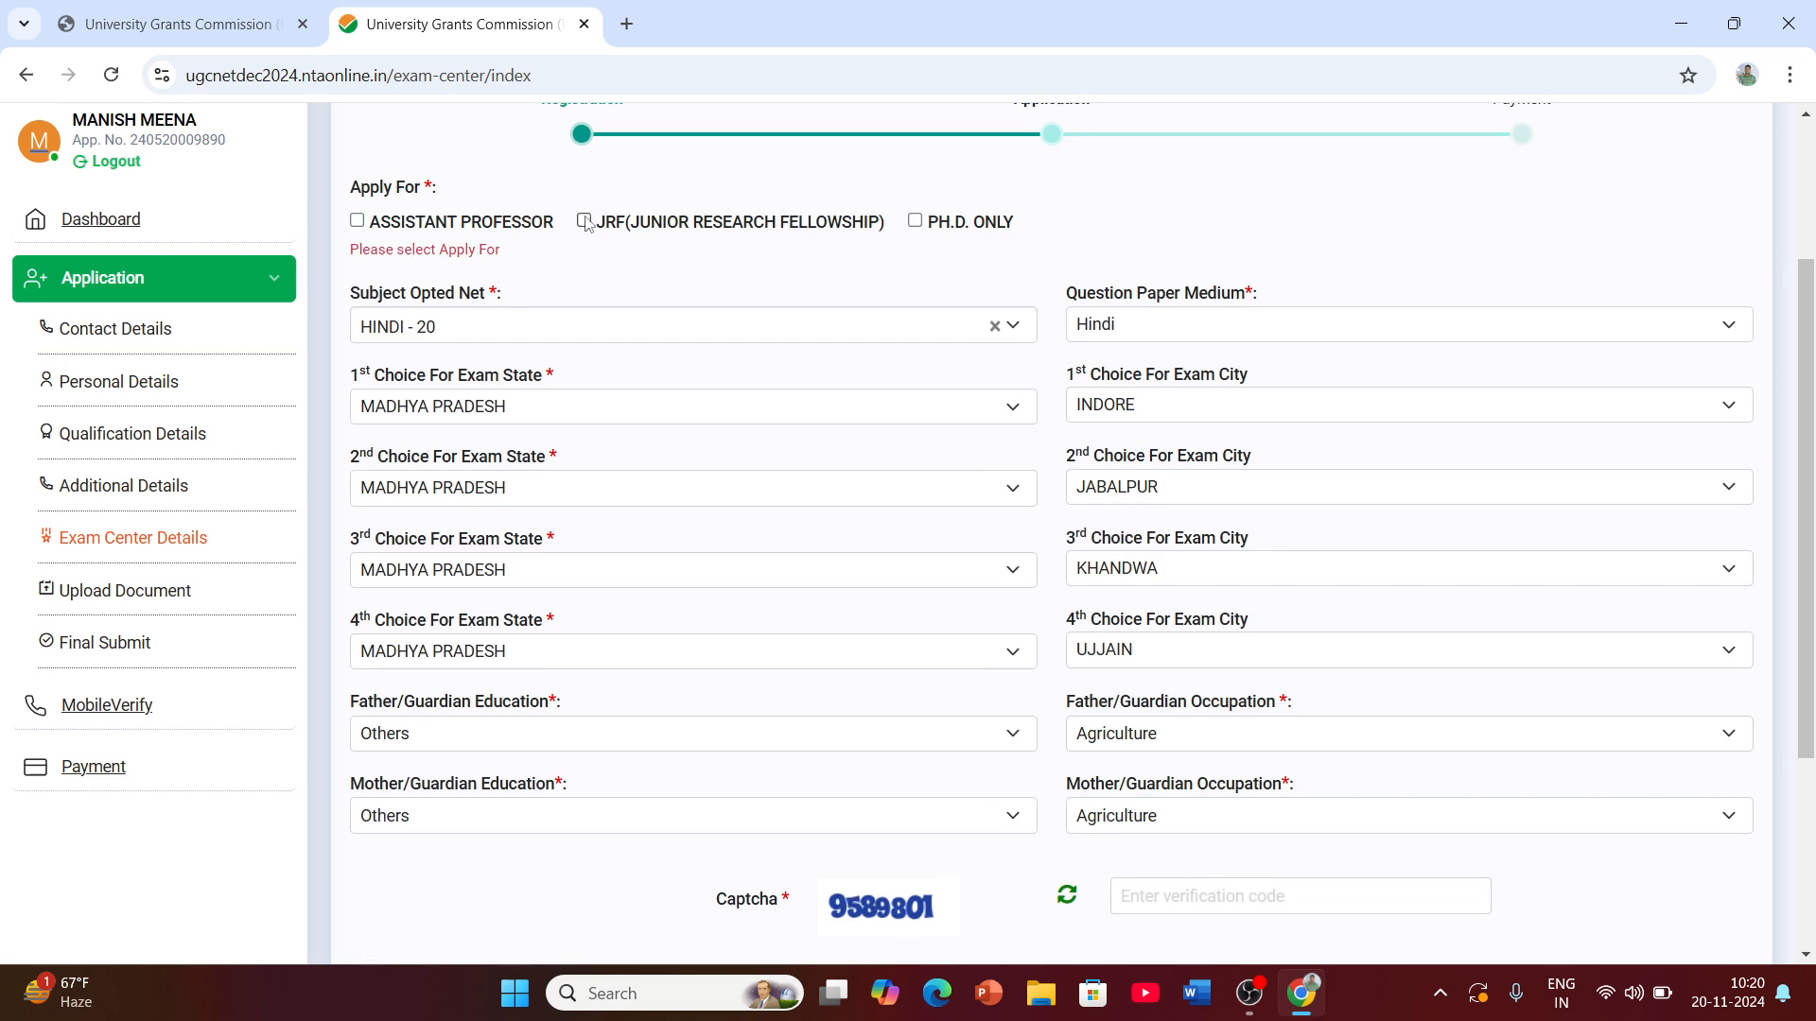
{"action": "left_click", "coordinate": [583, 222]}
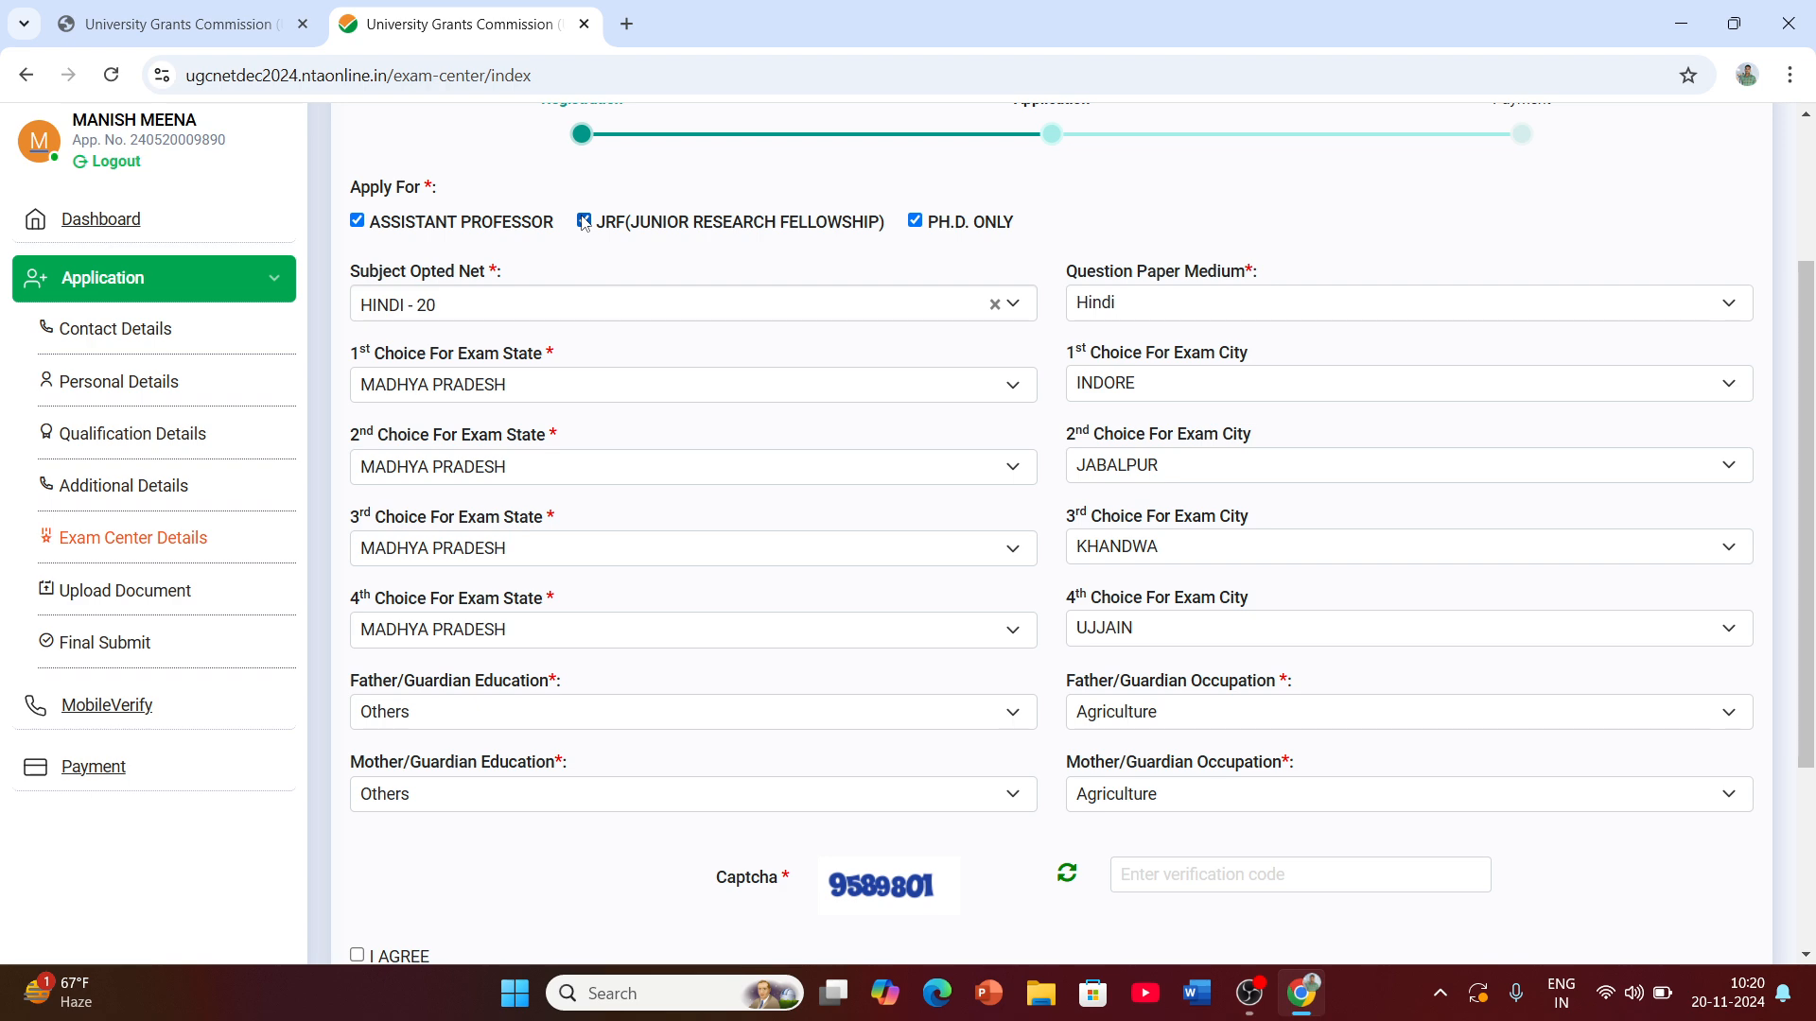
{"action": "left_click", "coordinate": [583, 221]}
{"action": "left_click", "coordinate": [583, 221]}
{"action": "left_click", "coordinate": [586, 231]}
{"action": "left_click", "coordinate": [584, 223]}
Step: Keep Others as father/guardian education and Agriculture as father/guardian occupation
{"action": "scroll", "coordinate": [568, 697], "scroll_direction": "down", "scroll_amount": 3}
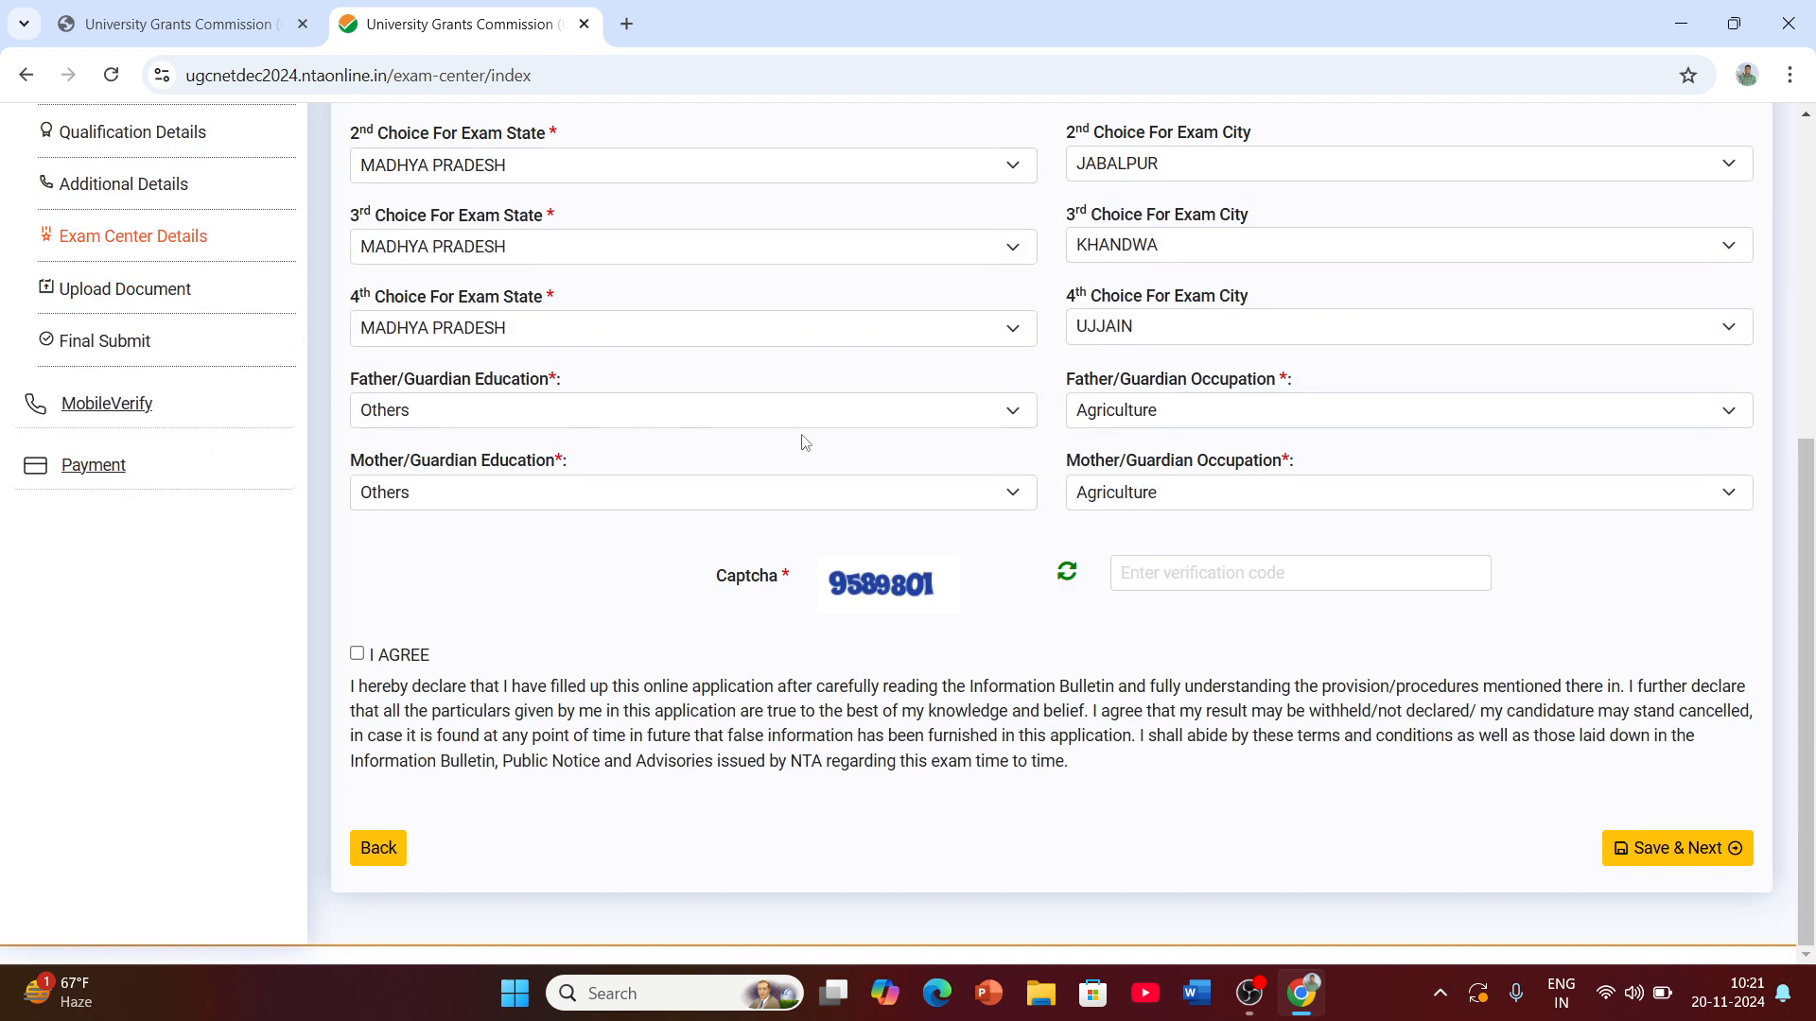
{"action": "left_click", "coordinate": [710, 420]}
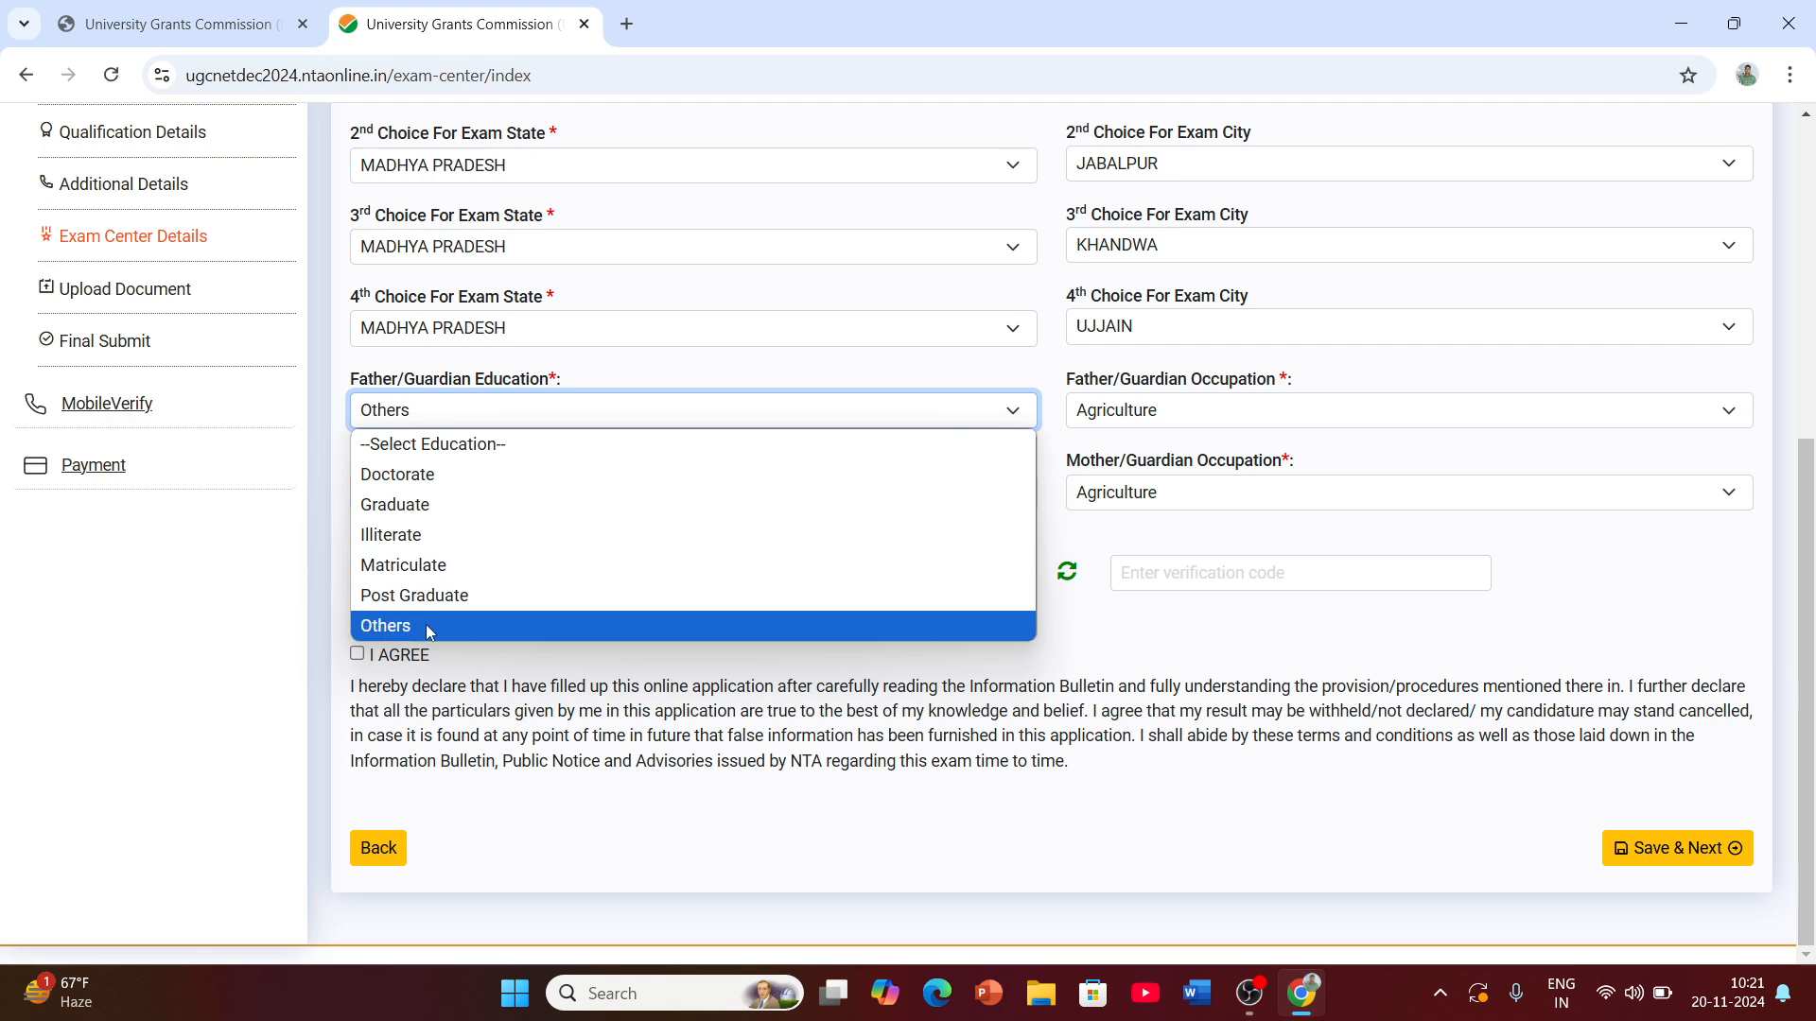
{"action": "left_click", "coordinate": [322, 530]}
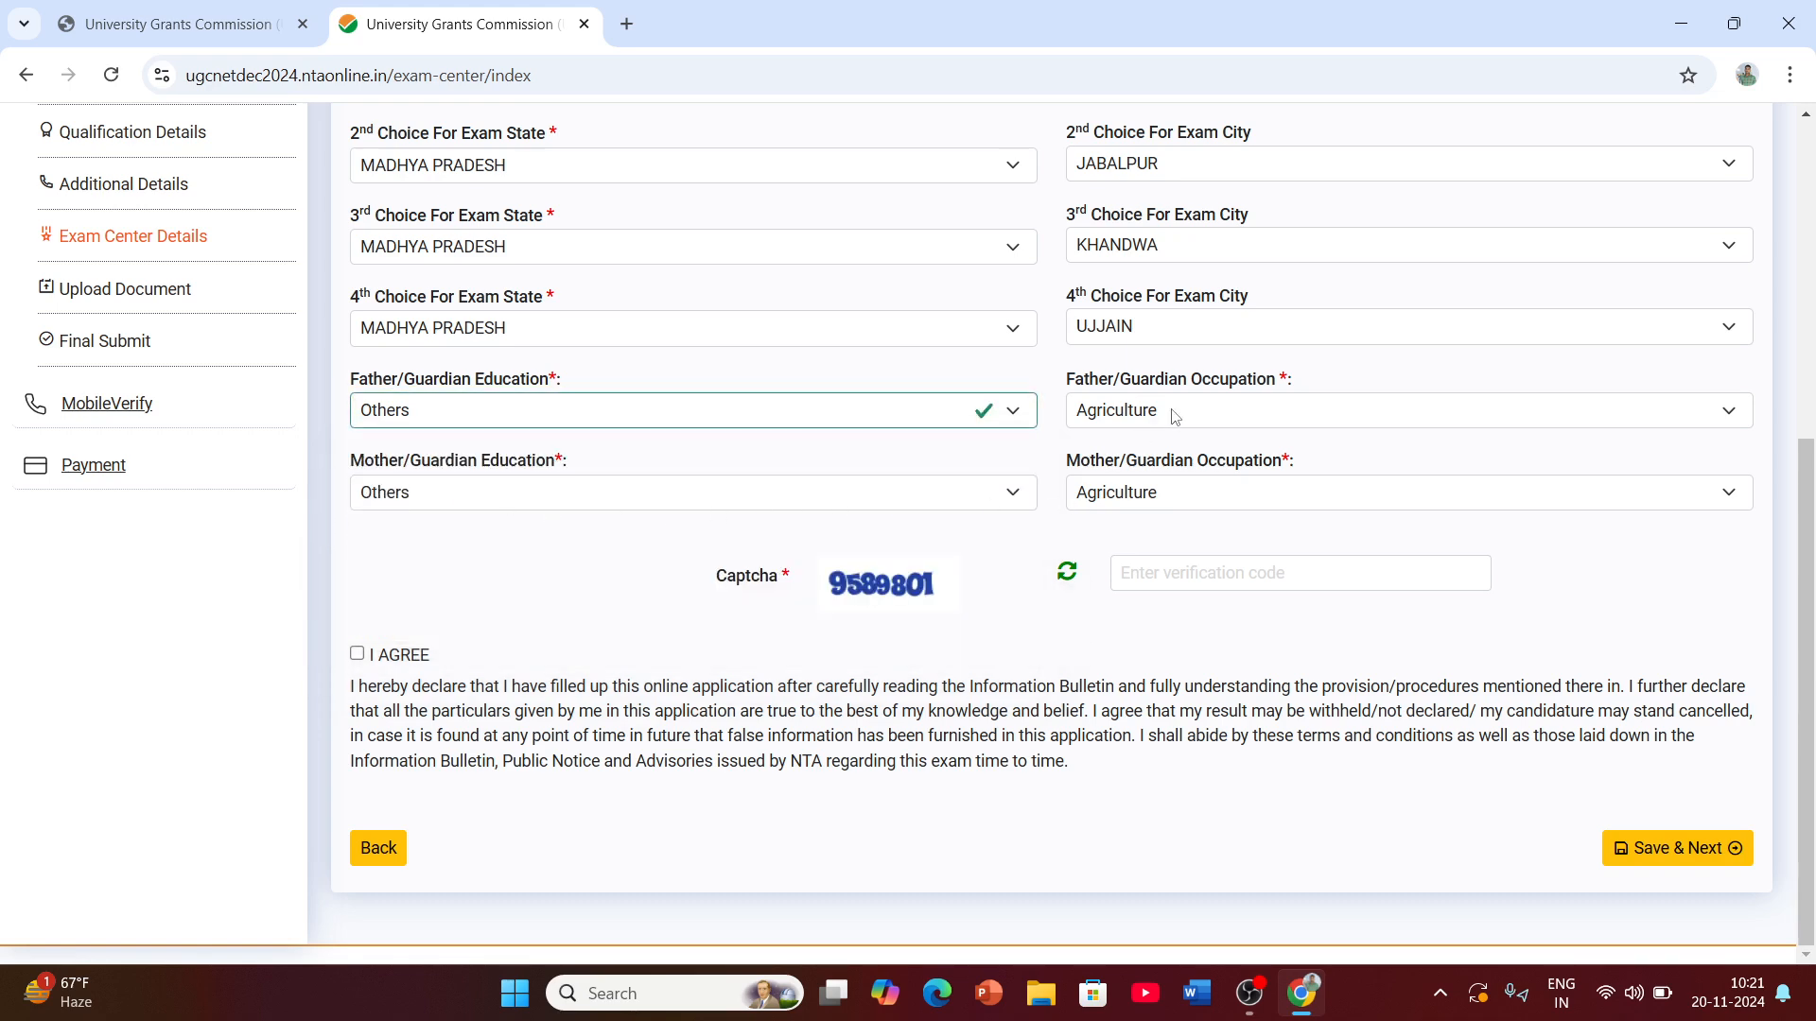
{"action": "left_click", "coordinate": [1229, 414]}
{"action": "left_click", "coordinate": [1099, 474]}
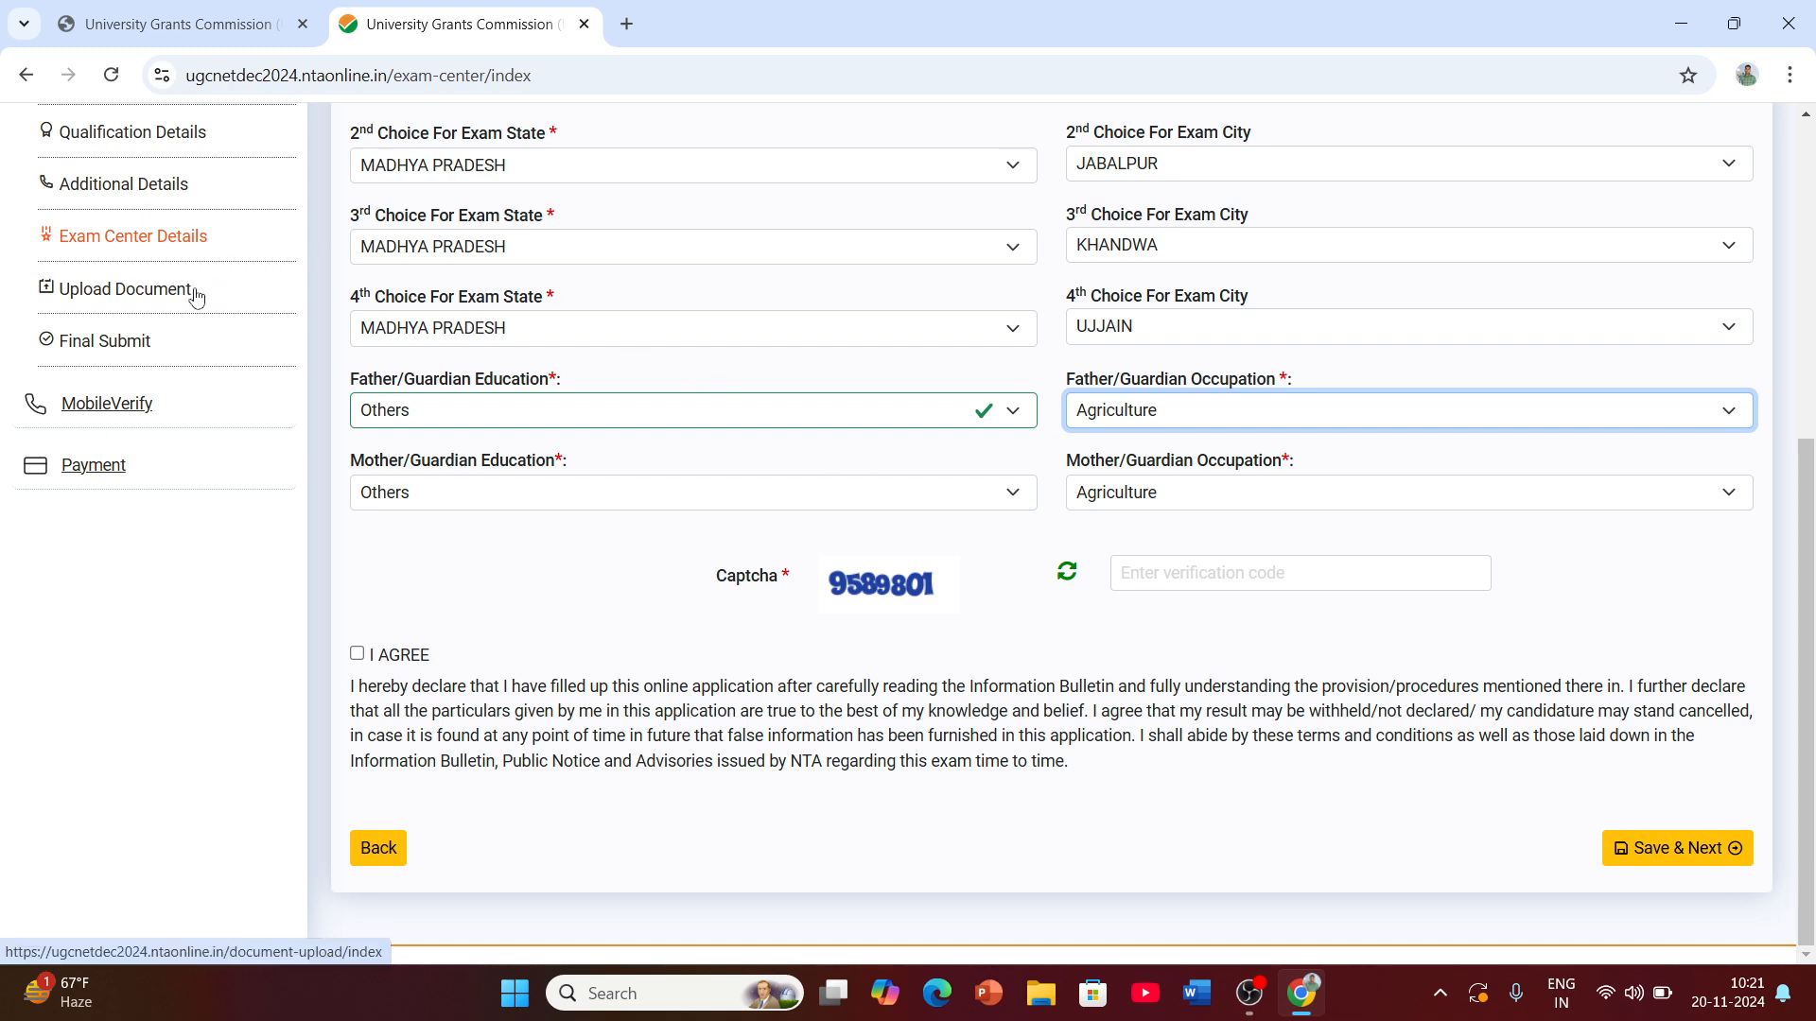
Step: Check the uploaded photo and signature, then open the Final Submit review page
{"action": "left_click", "coordinate": [126, 295]}
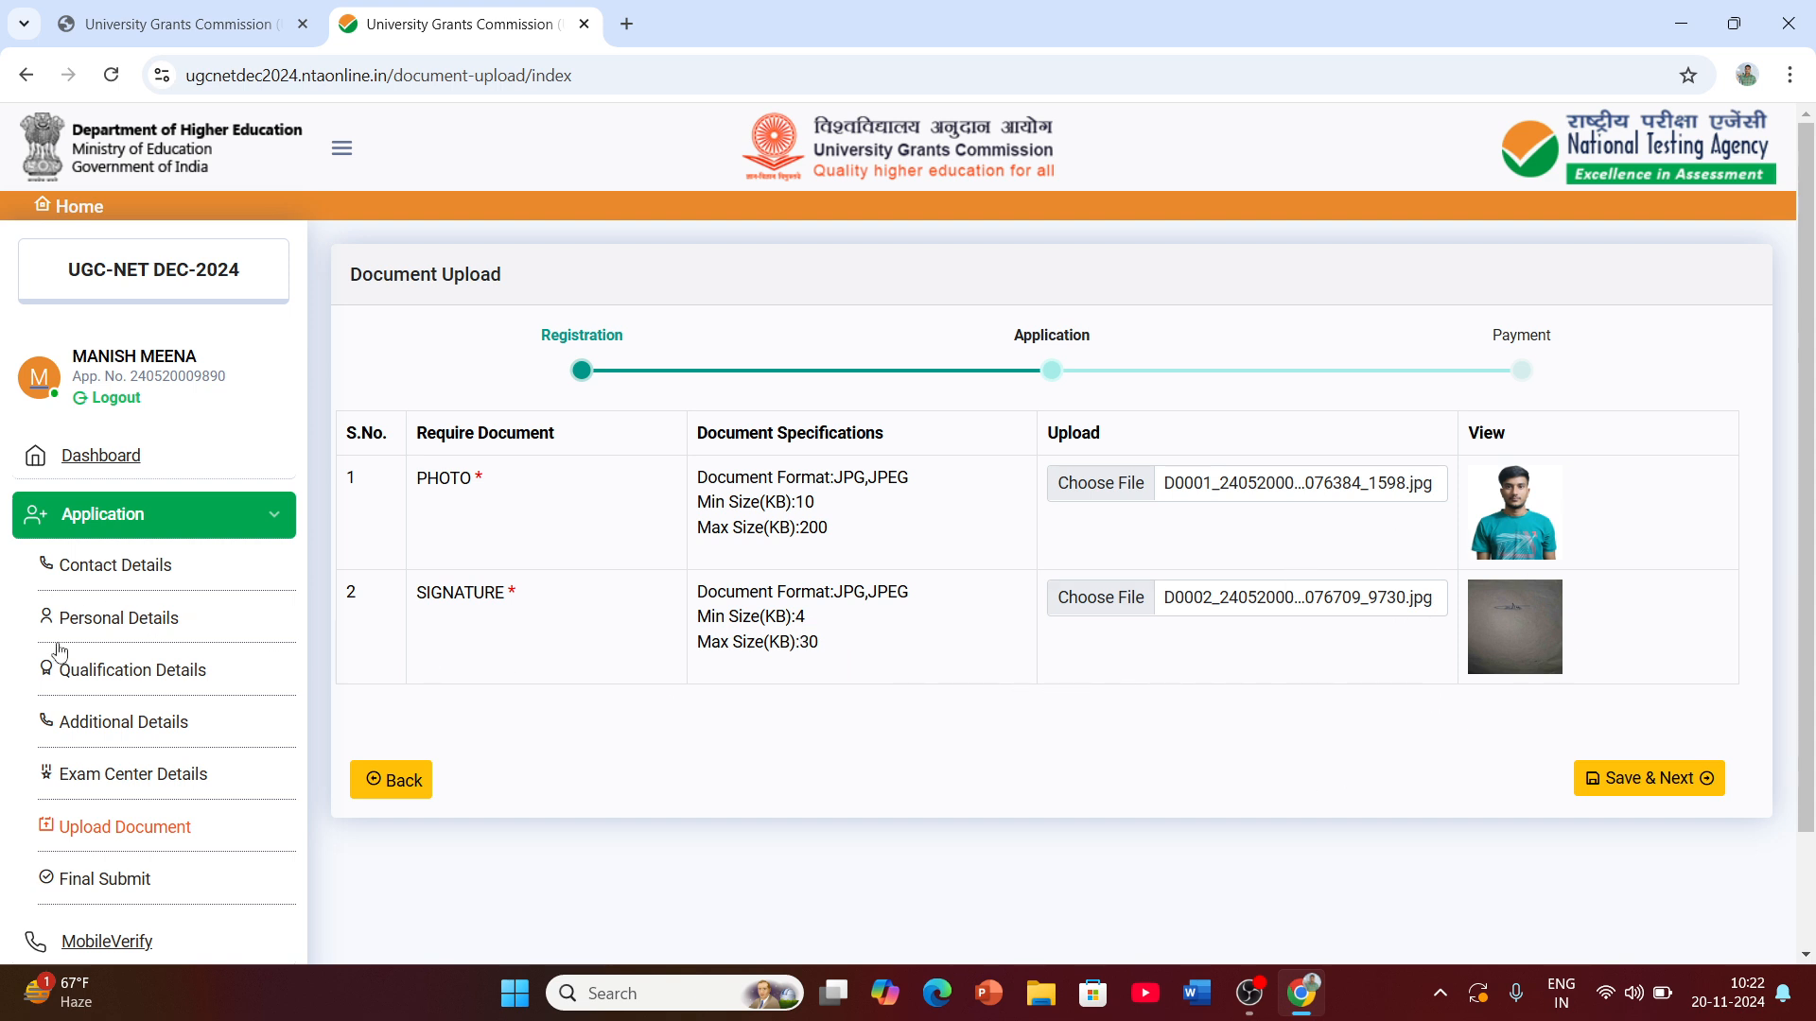
{"action": "scroll", "coordinate": [76, 686], "scroll_direction": "down", "scroll_amount": 2}
{"action": "left_click", "coordinate": [118, 743]}
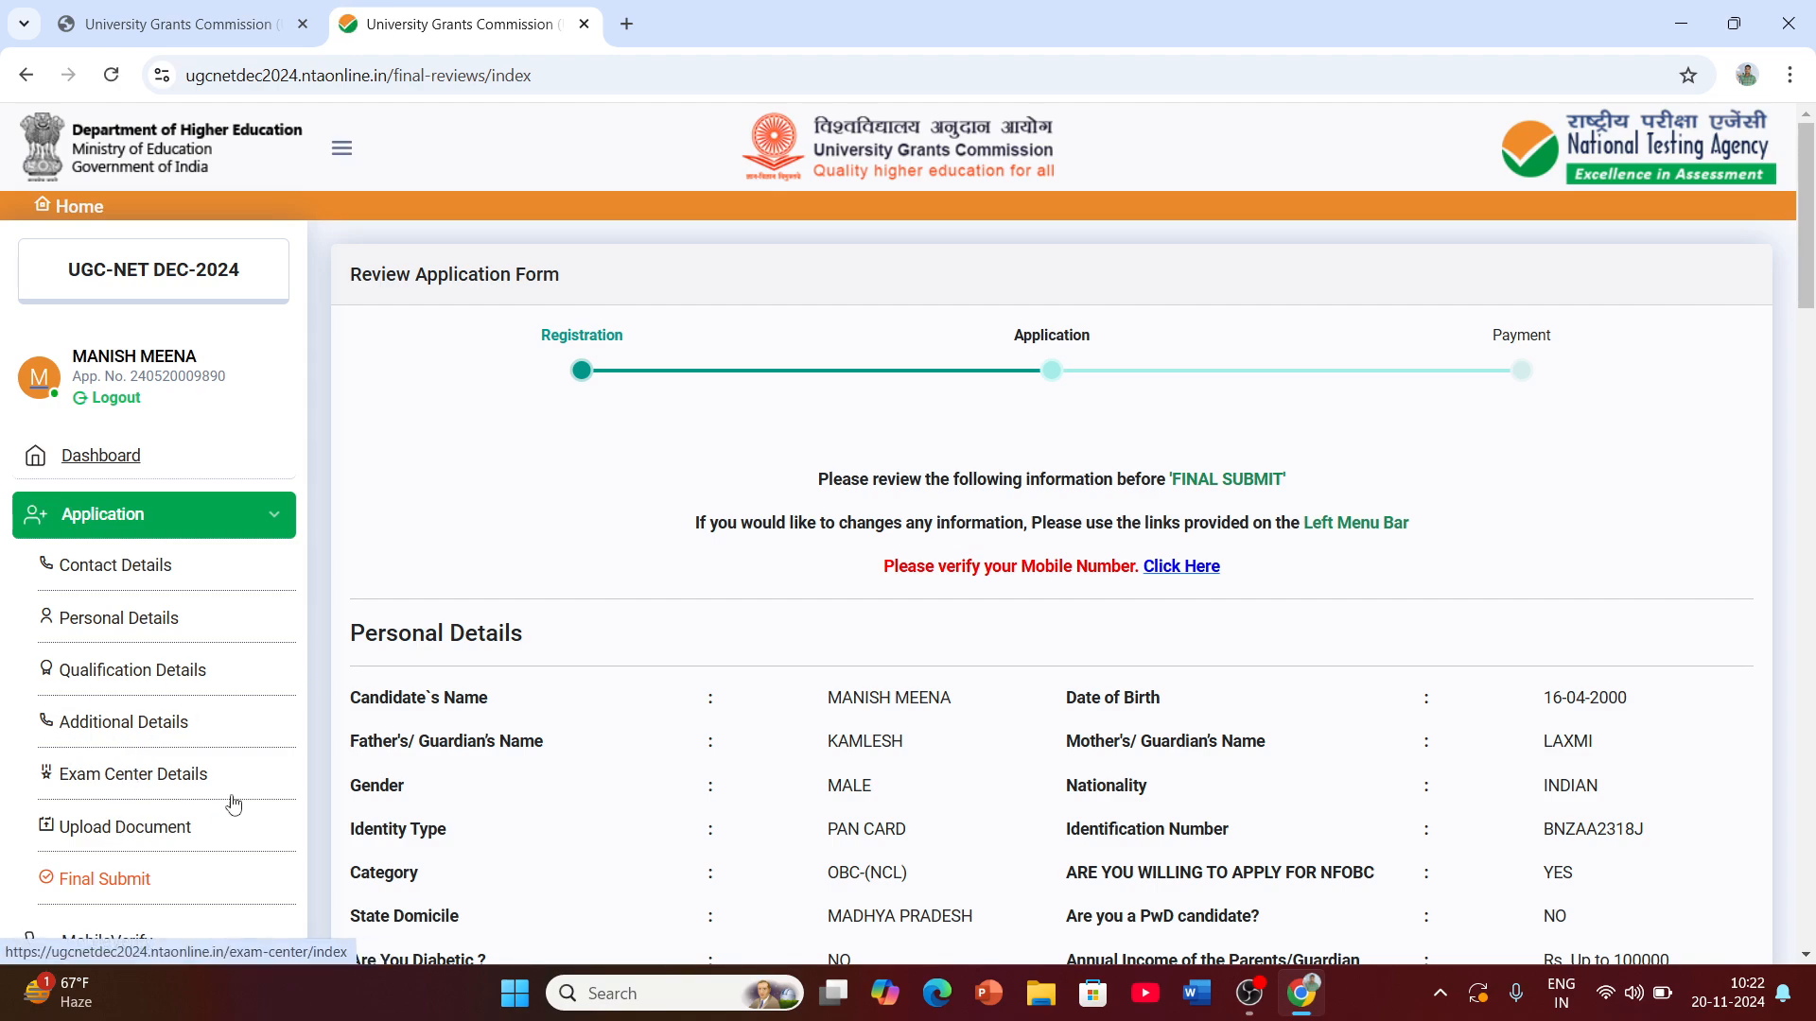
{"action": "scroll", "coordinate": [428, 694], "scroll_direction": "down", "scroll_amount": 6}
{"action": "scroll", "coordinate": [430, 691], "scroll_direction": "up", "scroll_amount": 4}
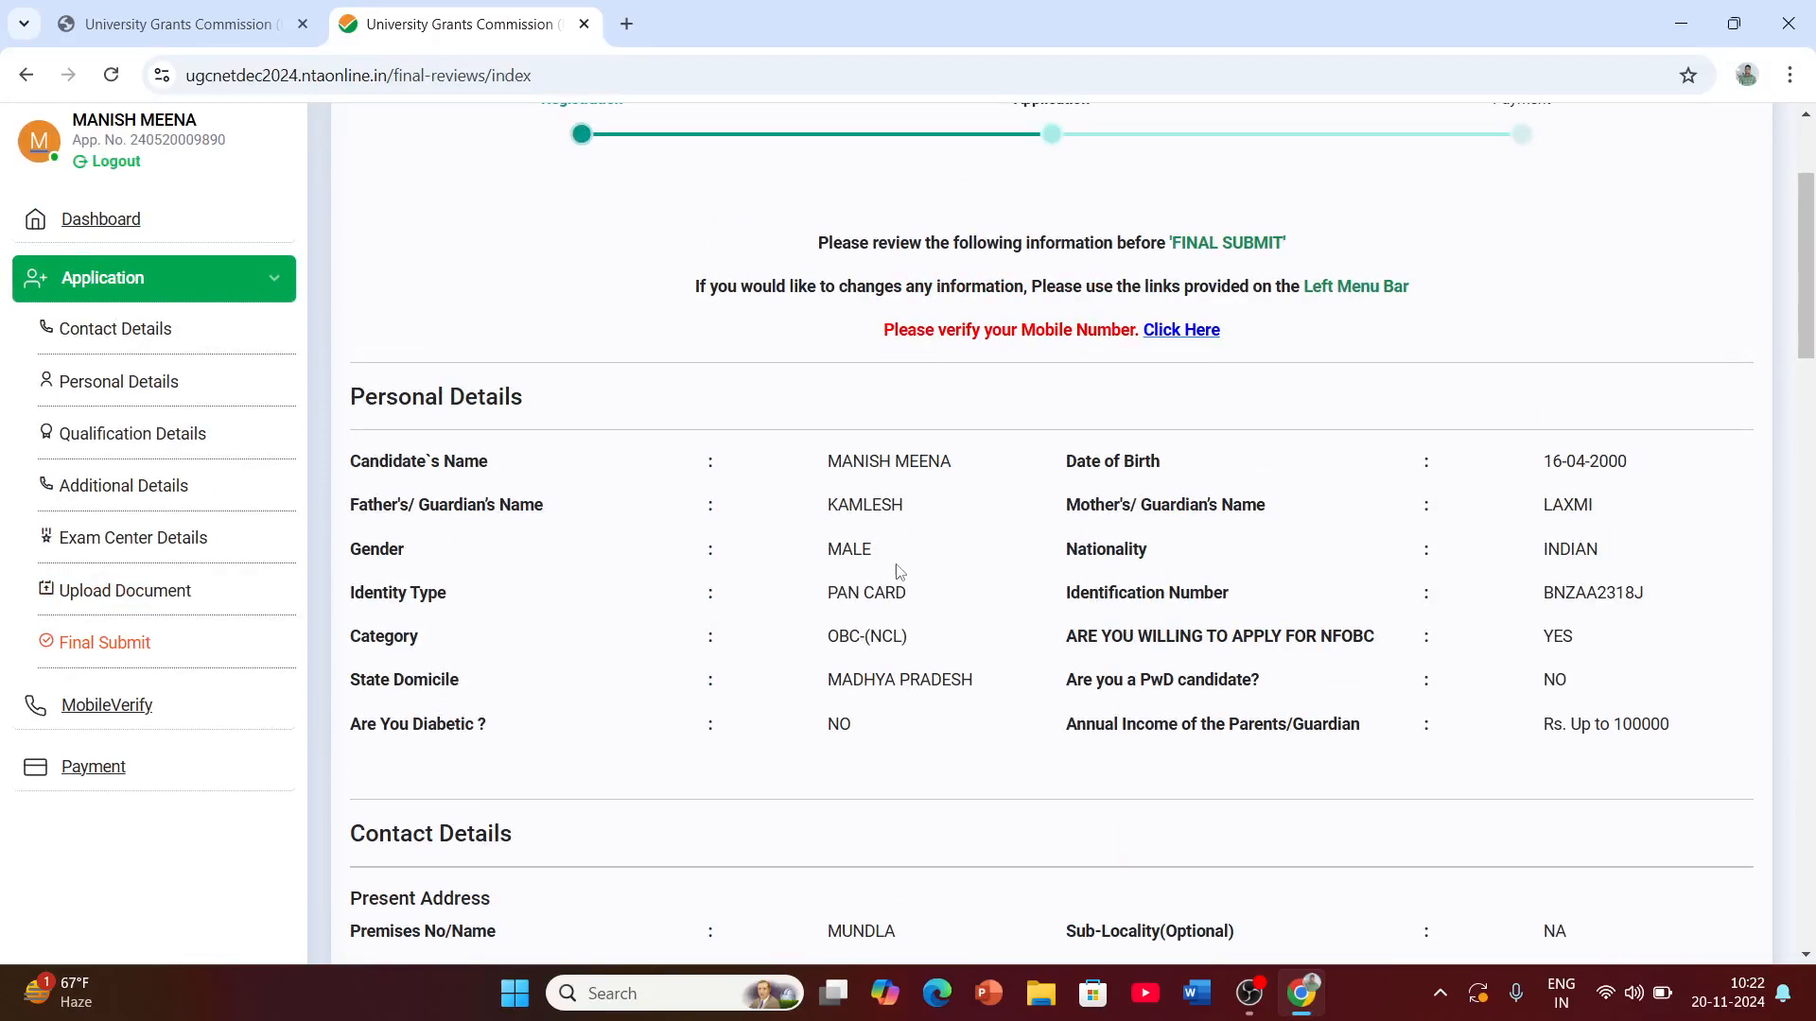
{"action": "scroll", "coordinate": [889, 565], "scroll_direction": "down", "scroll_amount": 1}
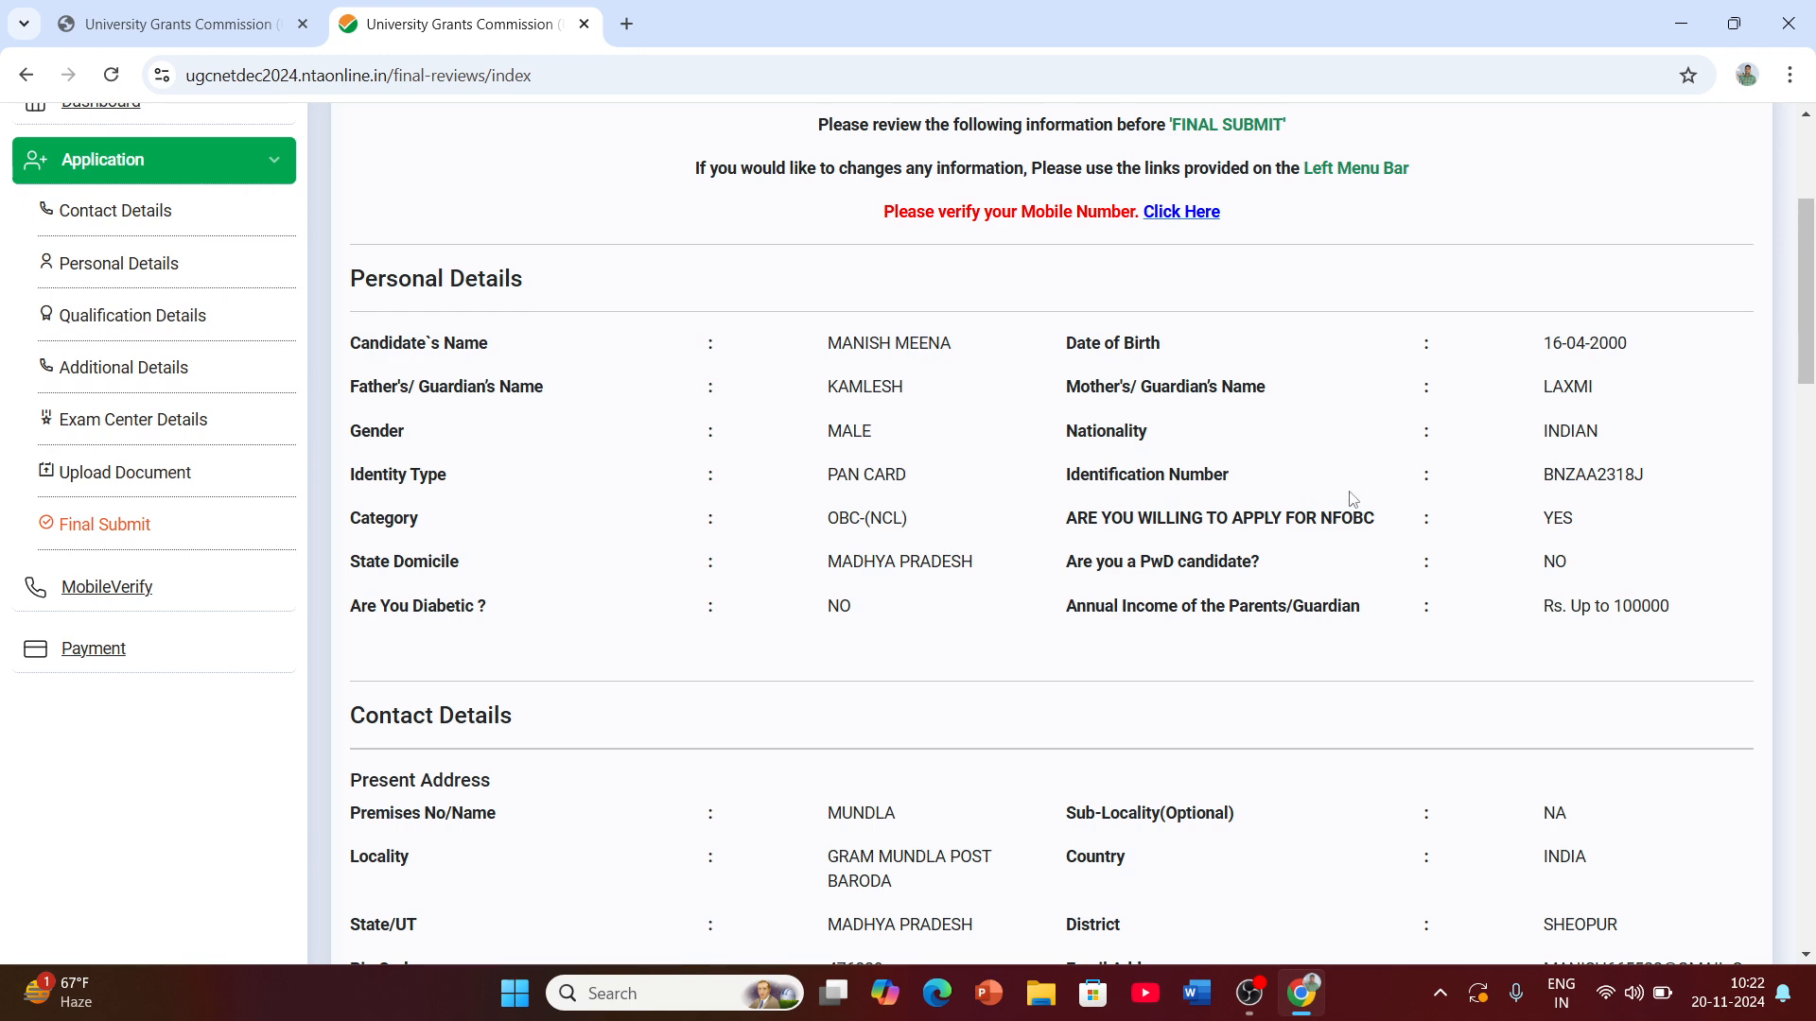
{"action": "scroll", "coordinate": [901, 552], "scroll_direction": "down", "scroll_amount": 7}
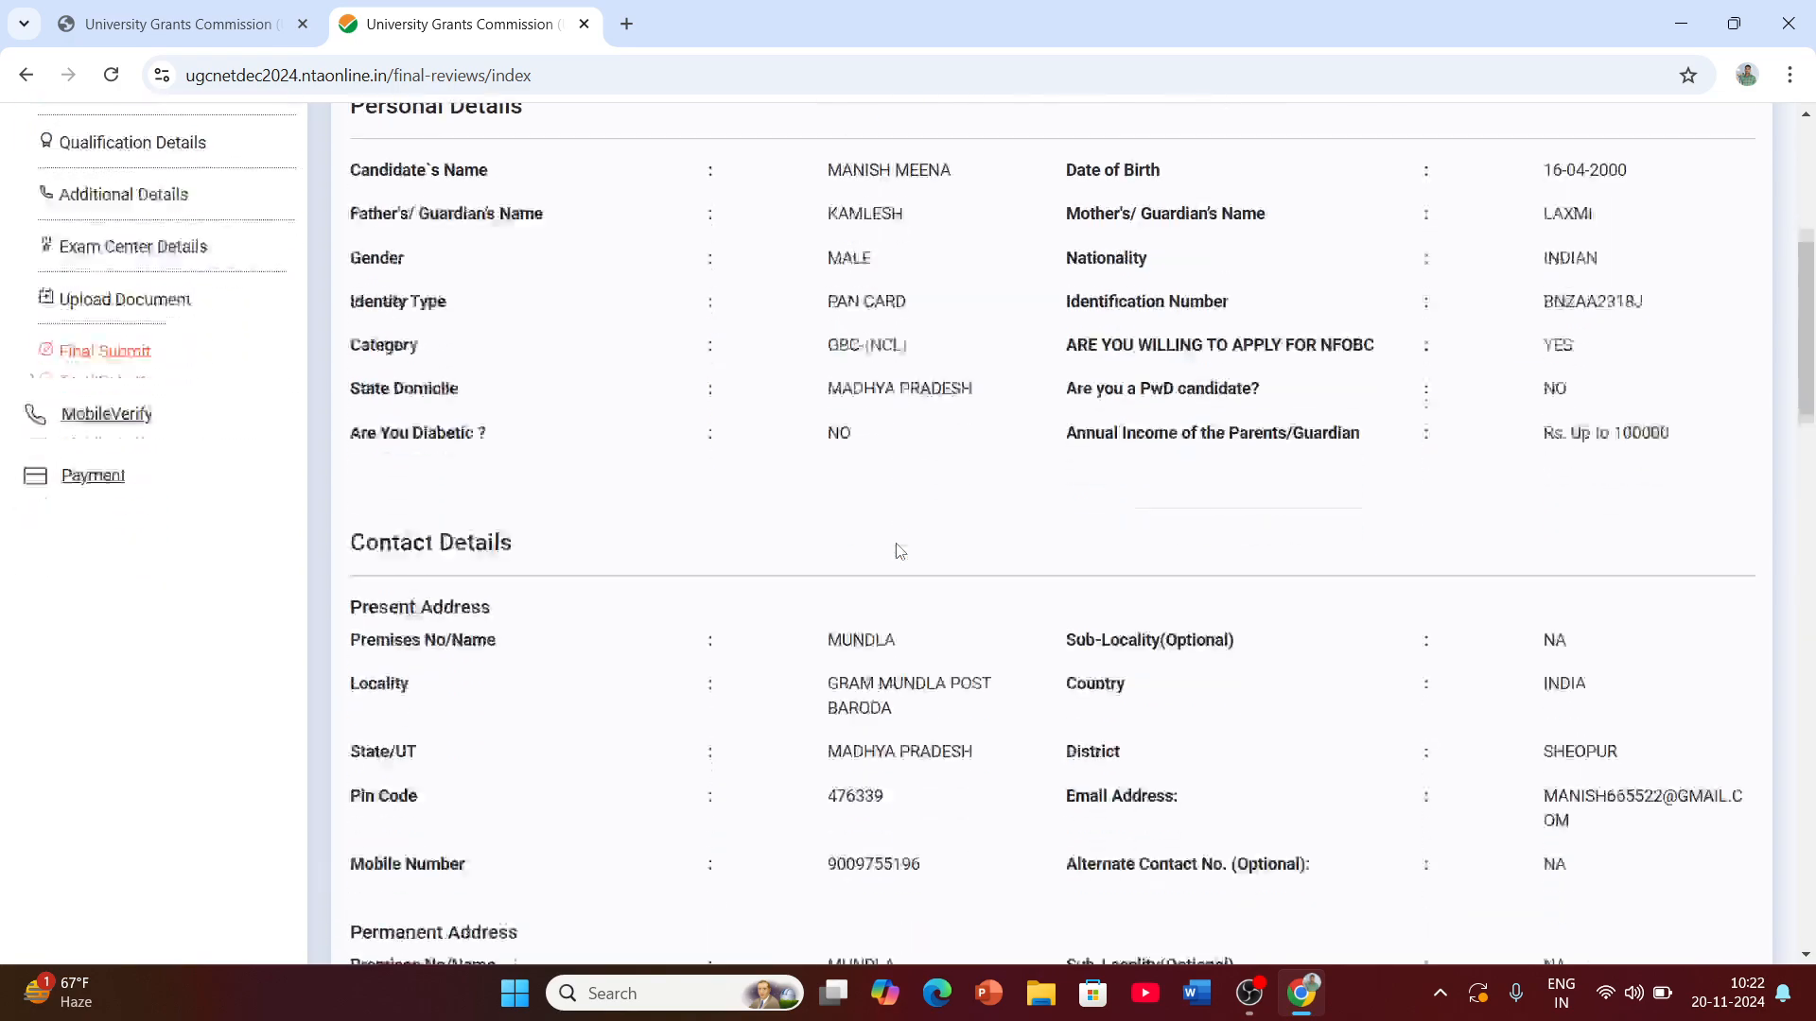
{"action": "scroll", "coordinate": [900, 551], "scroll_direction": "down", "scroll_amount": 18}
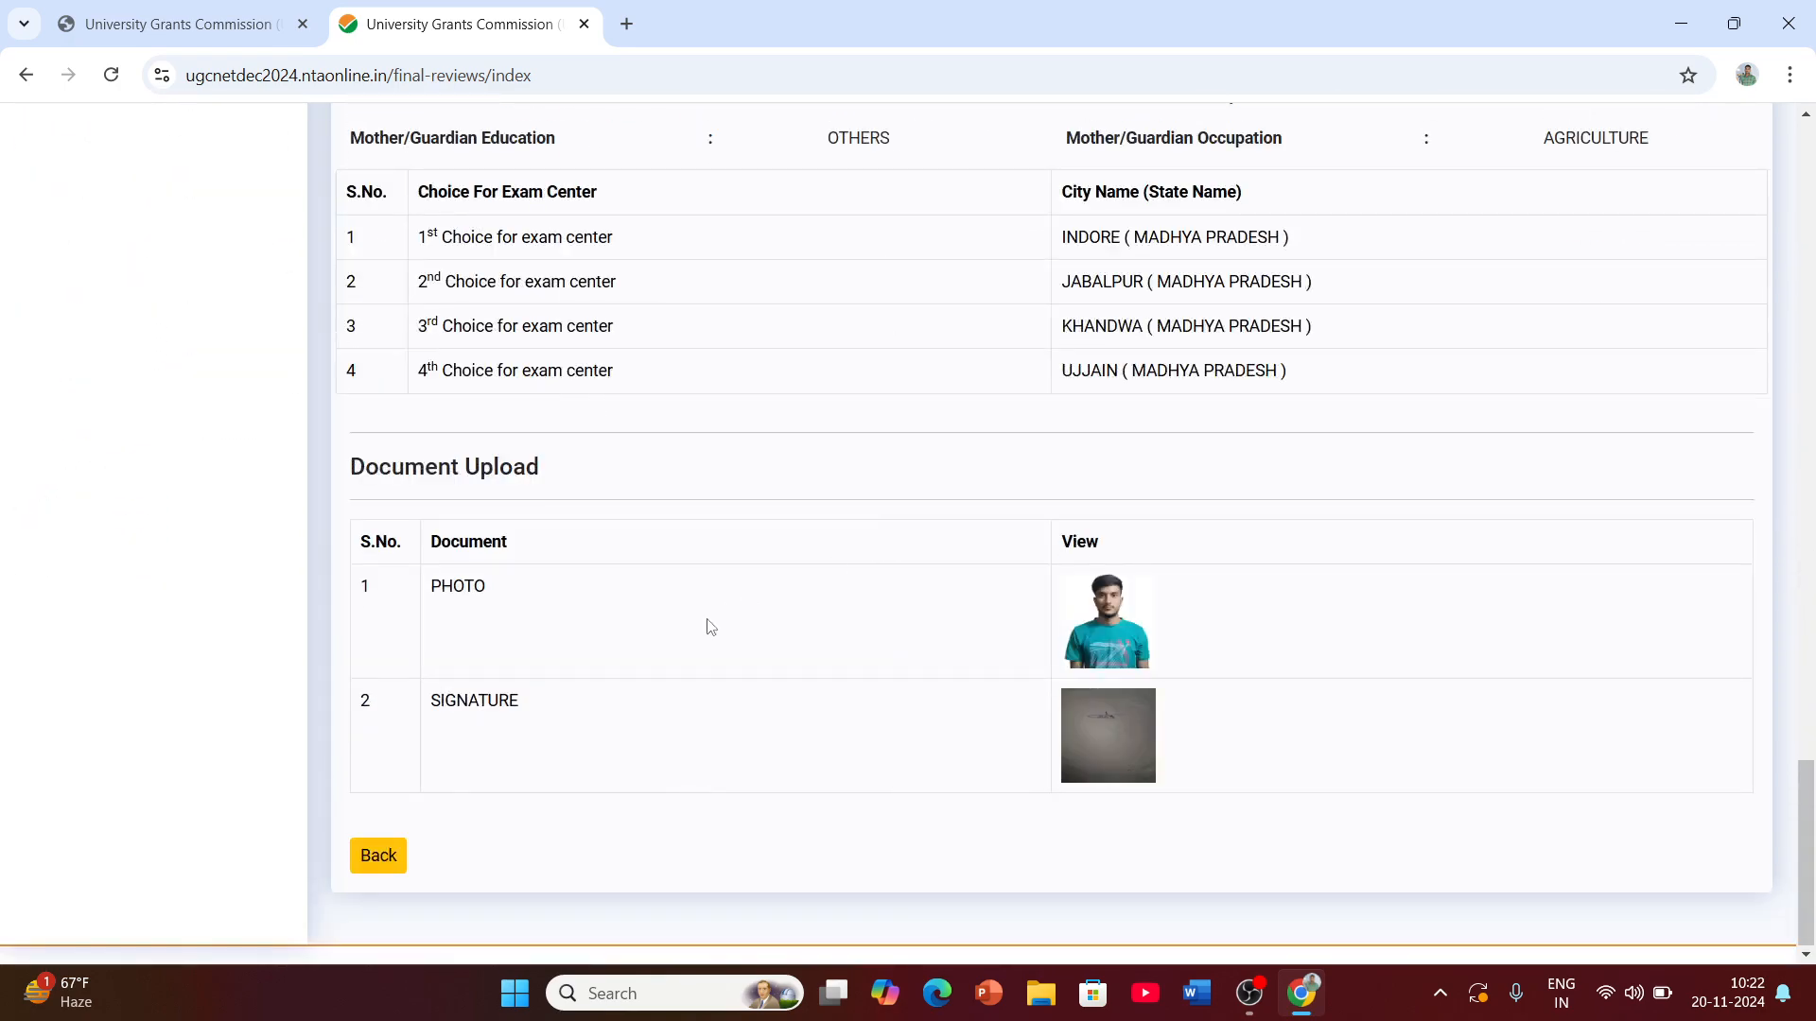
{"action": "scroll", "coordinate": [435, 539], "scroll_direction": "up", "scroll_amount": 18}
{"action": "scroll", "coordinate": [406, 537], "scroll_direction": "up", "scroll_amount": 9}
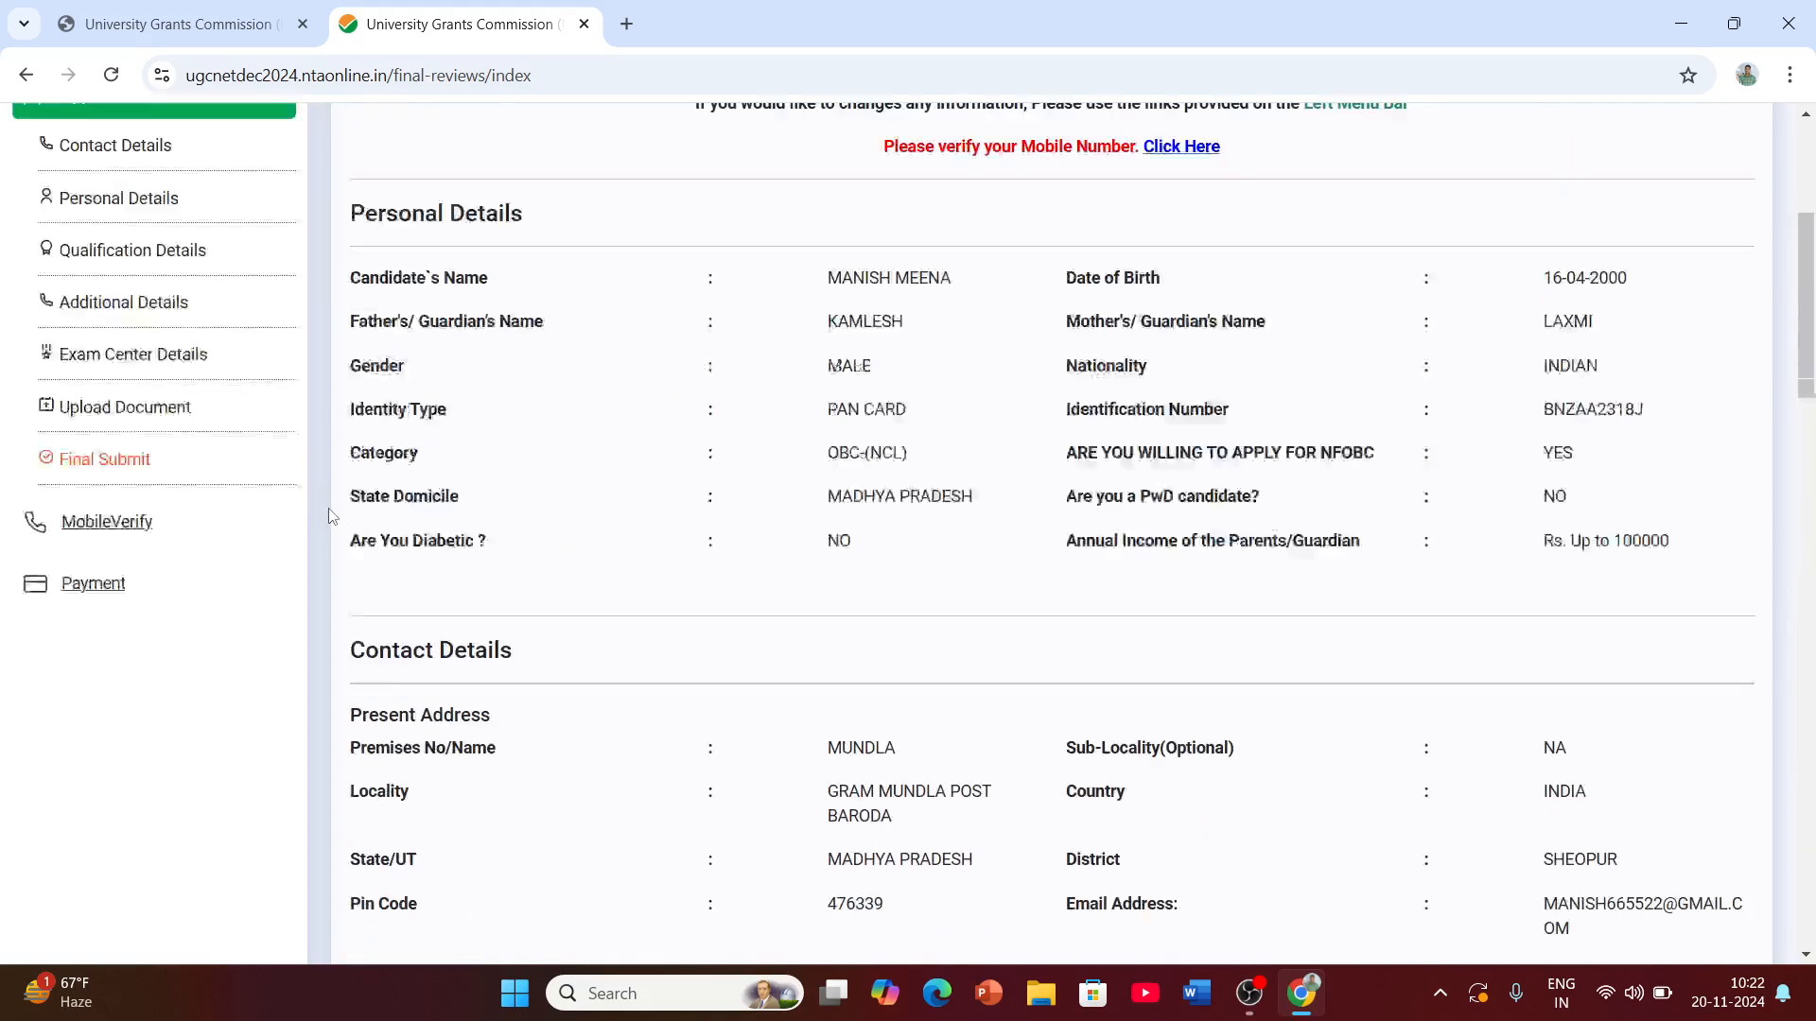
{"action": "scroll", "coordinate": [113, 719], "scroll_direction": "down", "scroll_amount": 1}
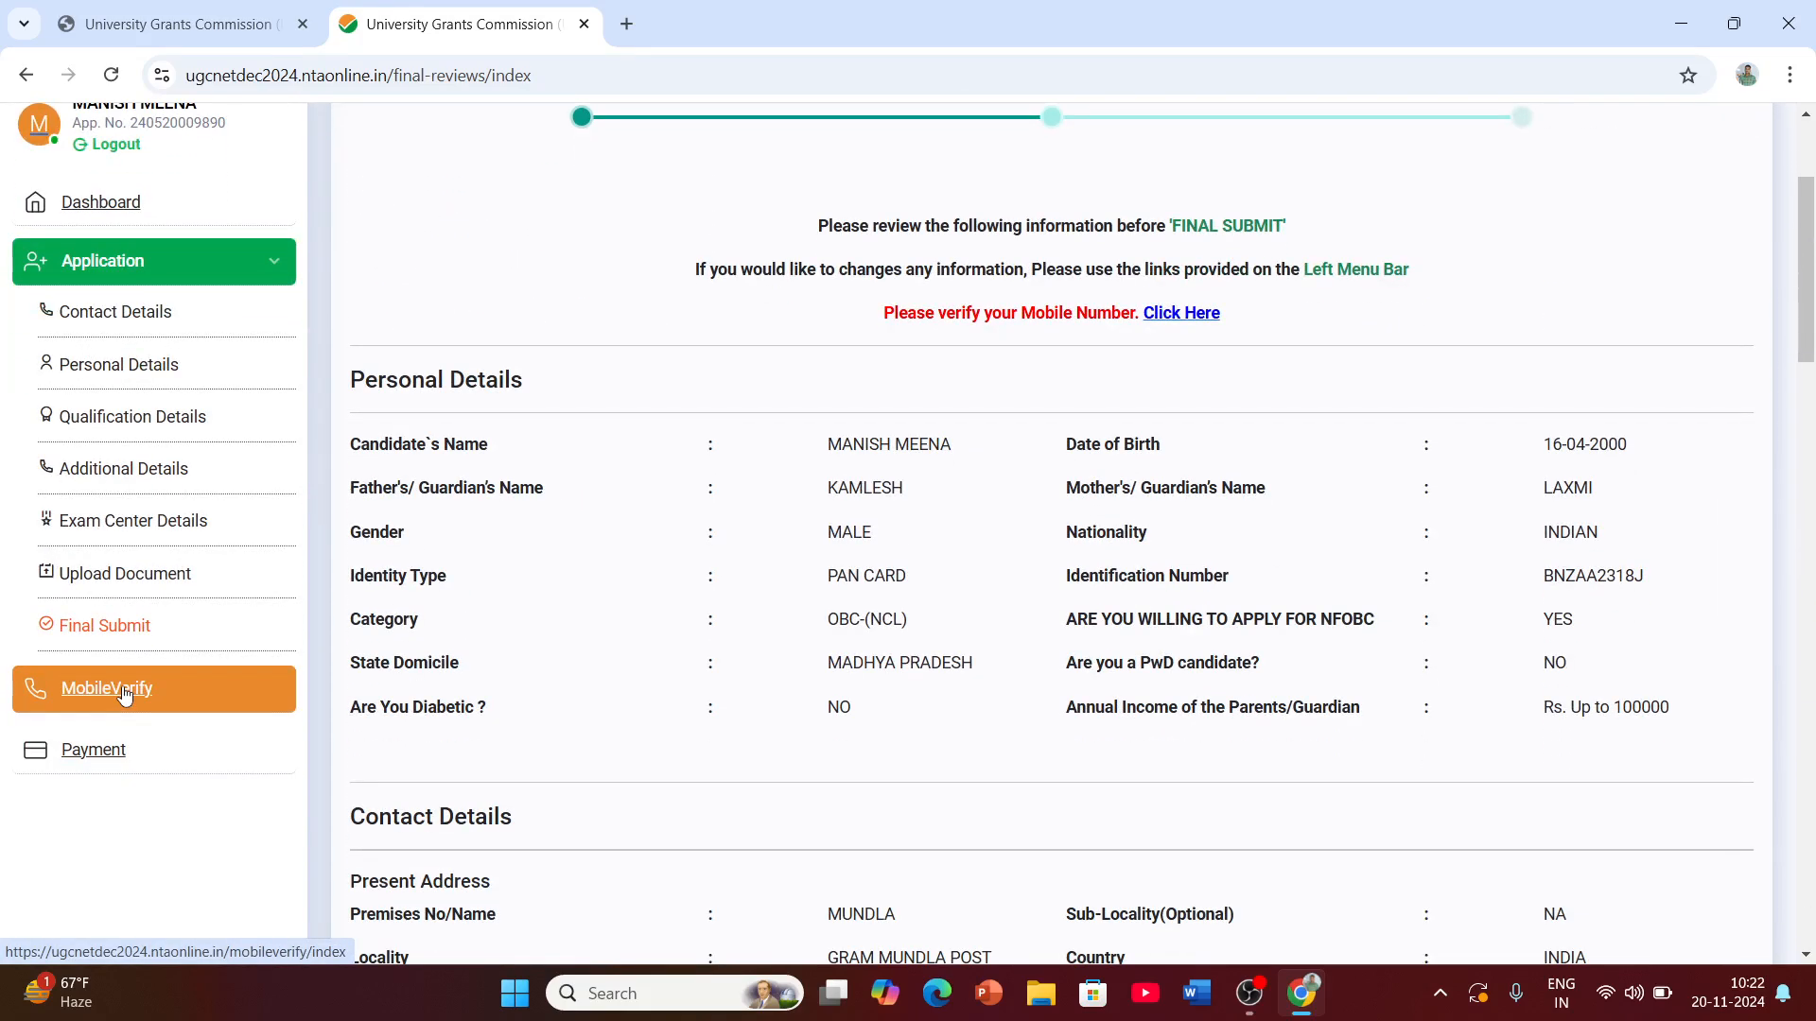
Step: On MobileVerify, enter the captcha code and send an OTP to the registered mobile
{"action": "left_click", "coordinate": [124, 693]}
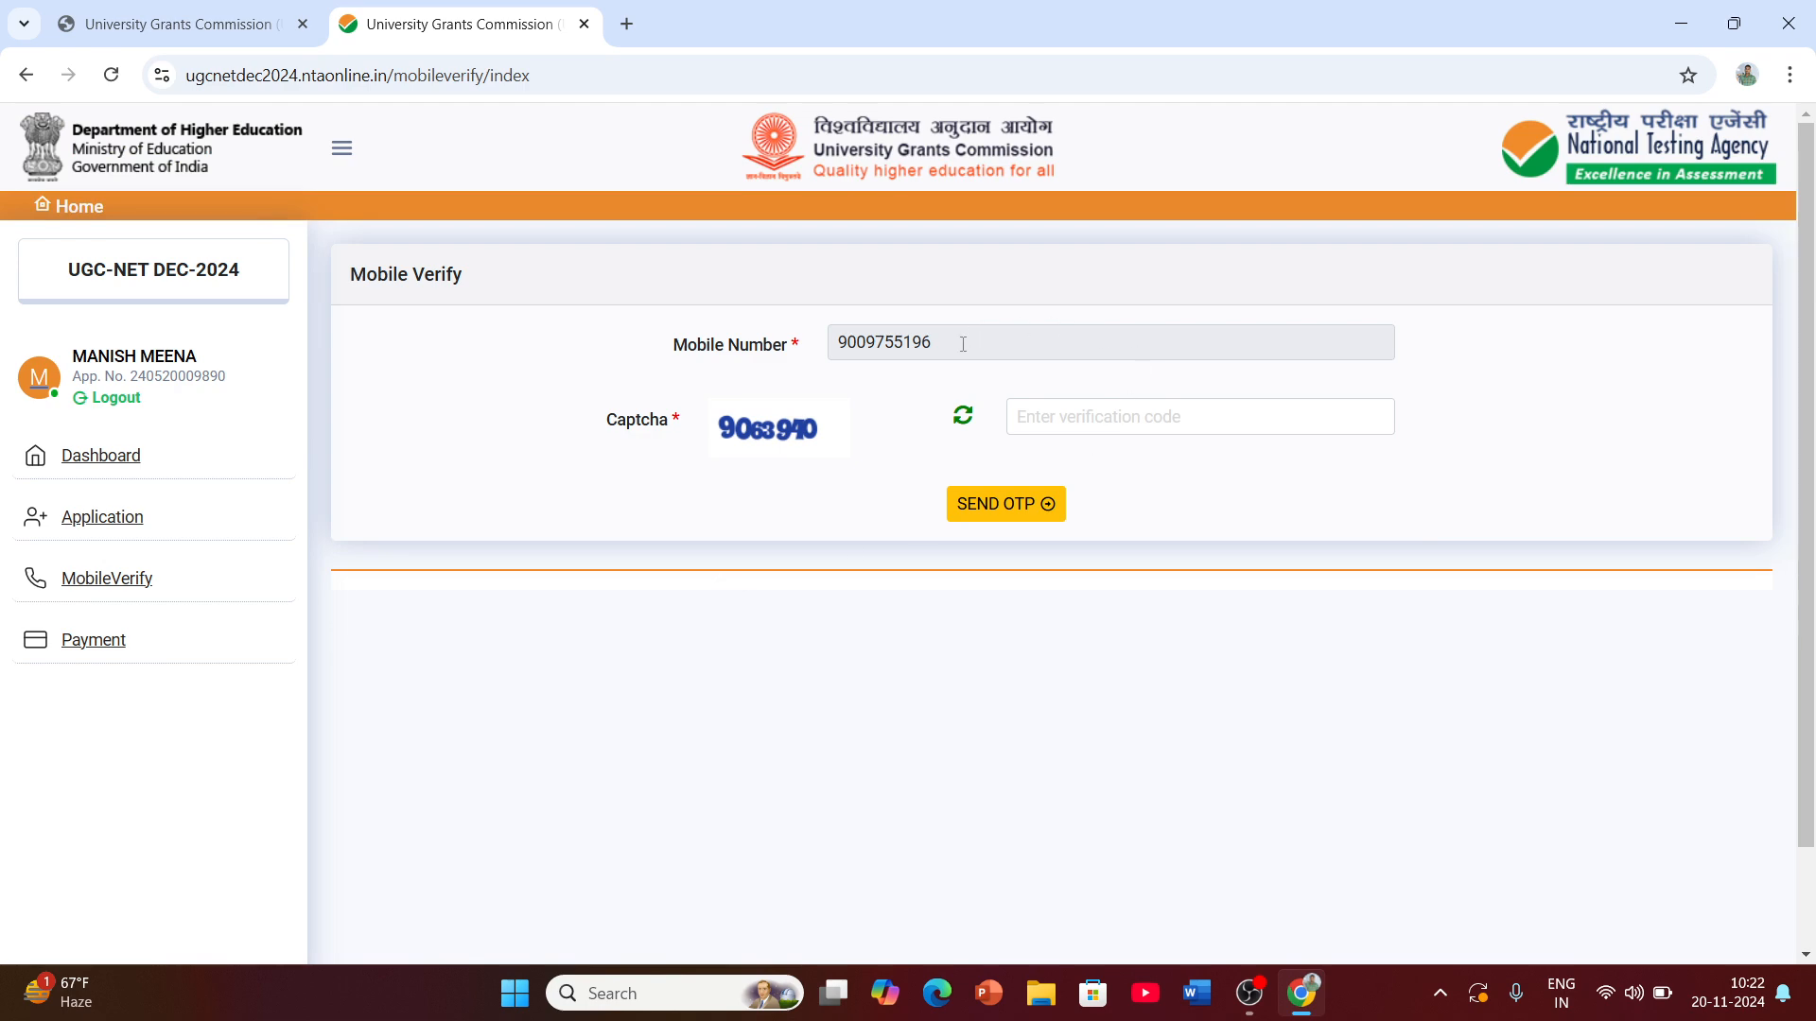
{"action": "left_click", "coordinate": [1086, 417]}
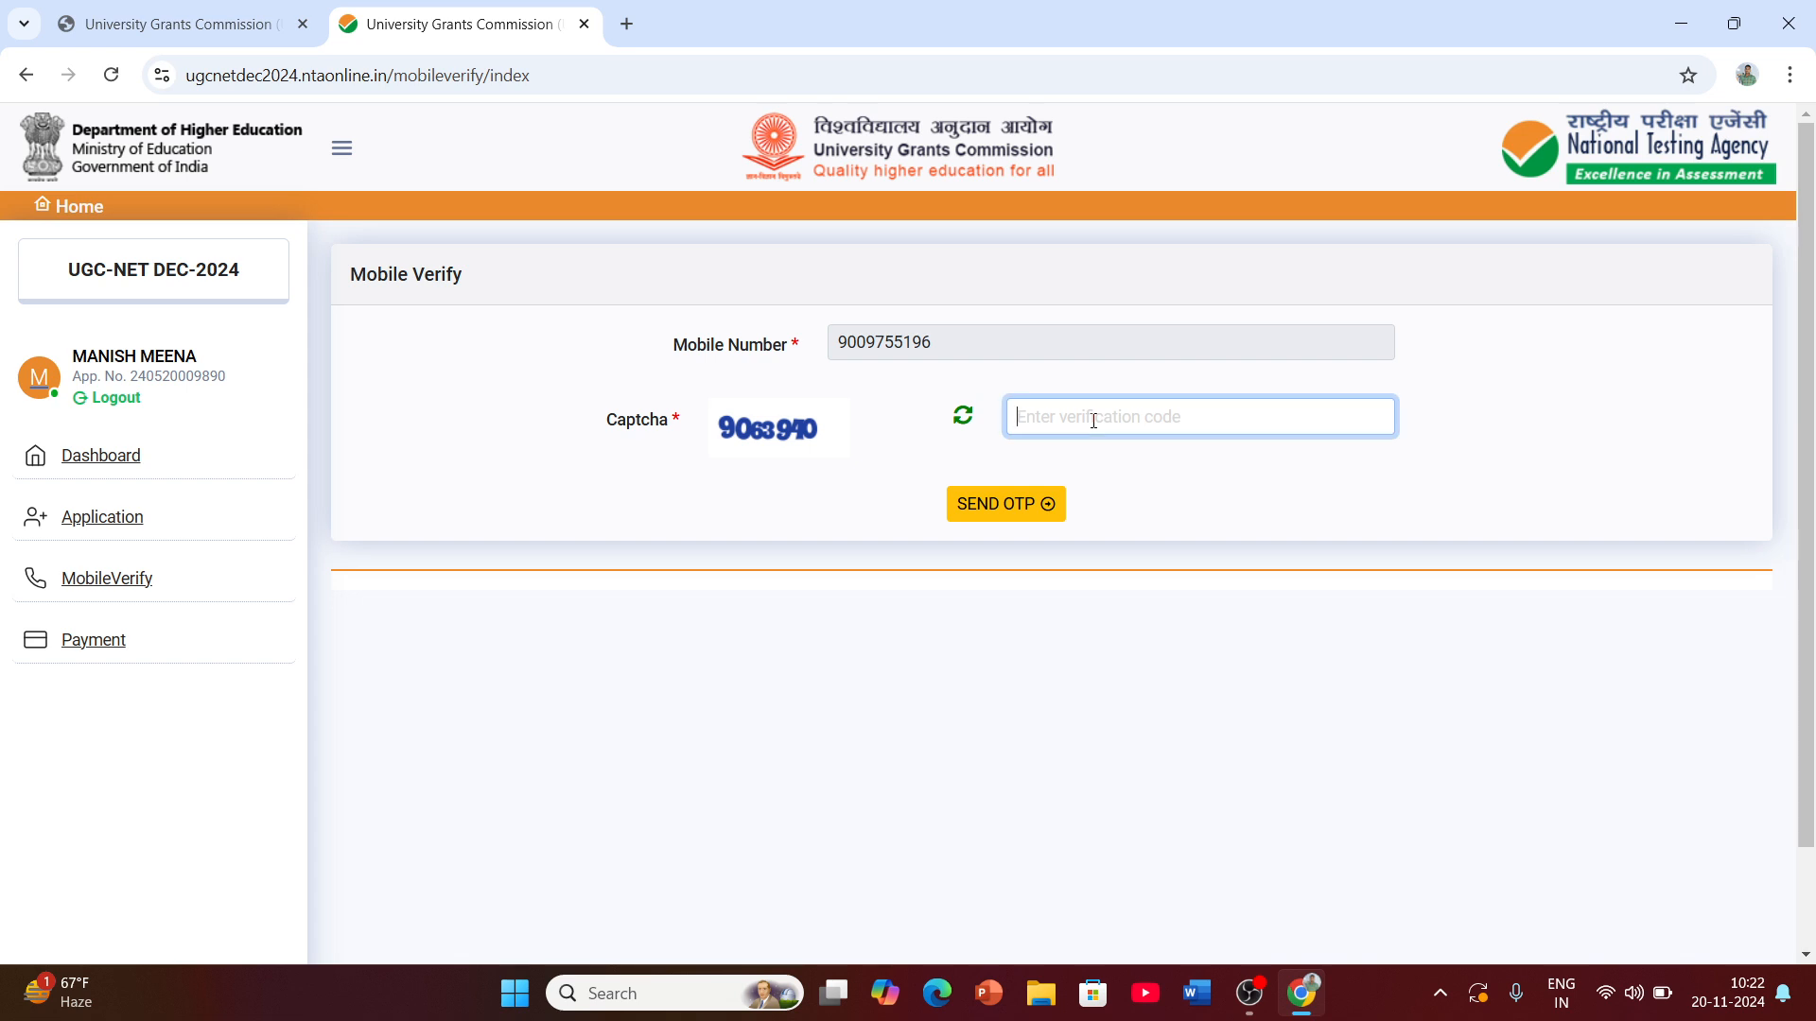
{"action": "left_click", "coordinate": [1010, 505]}
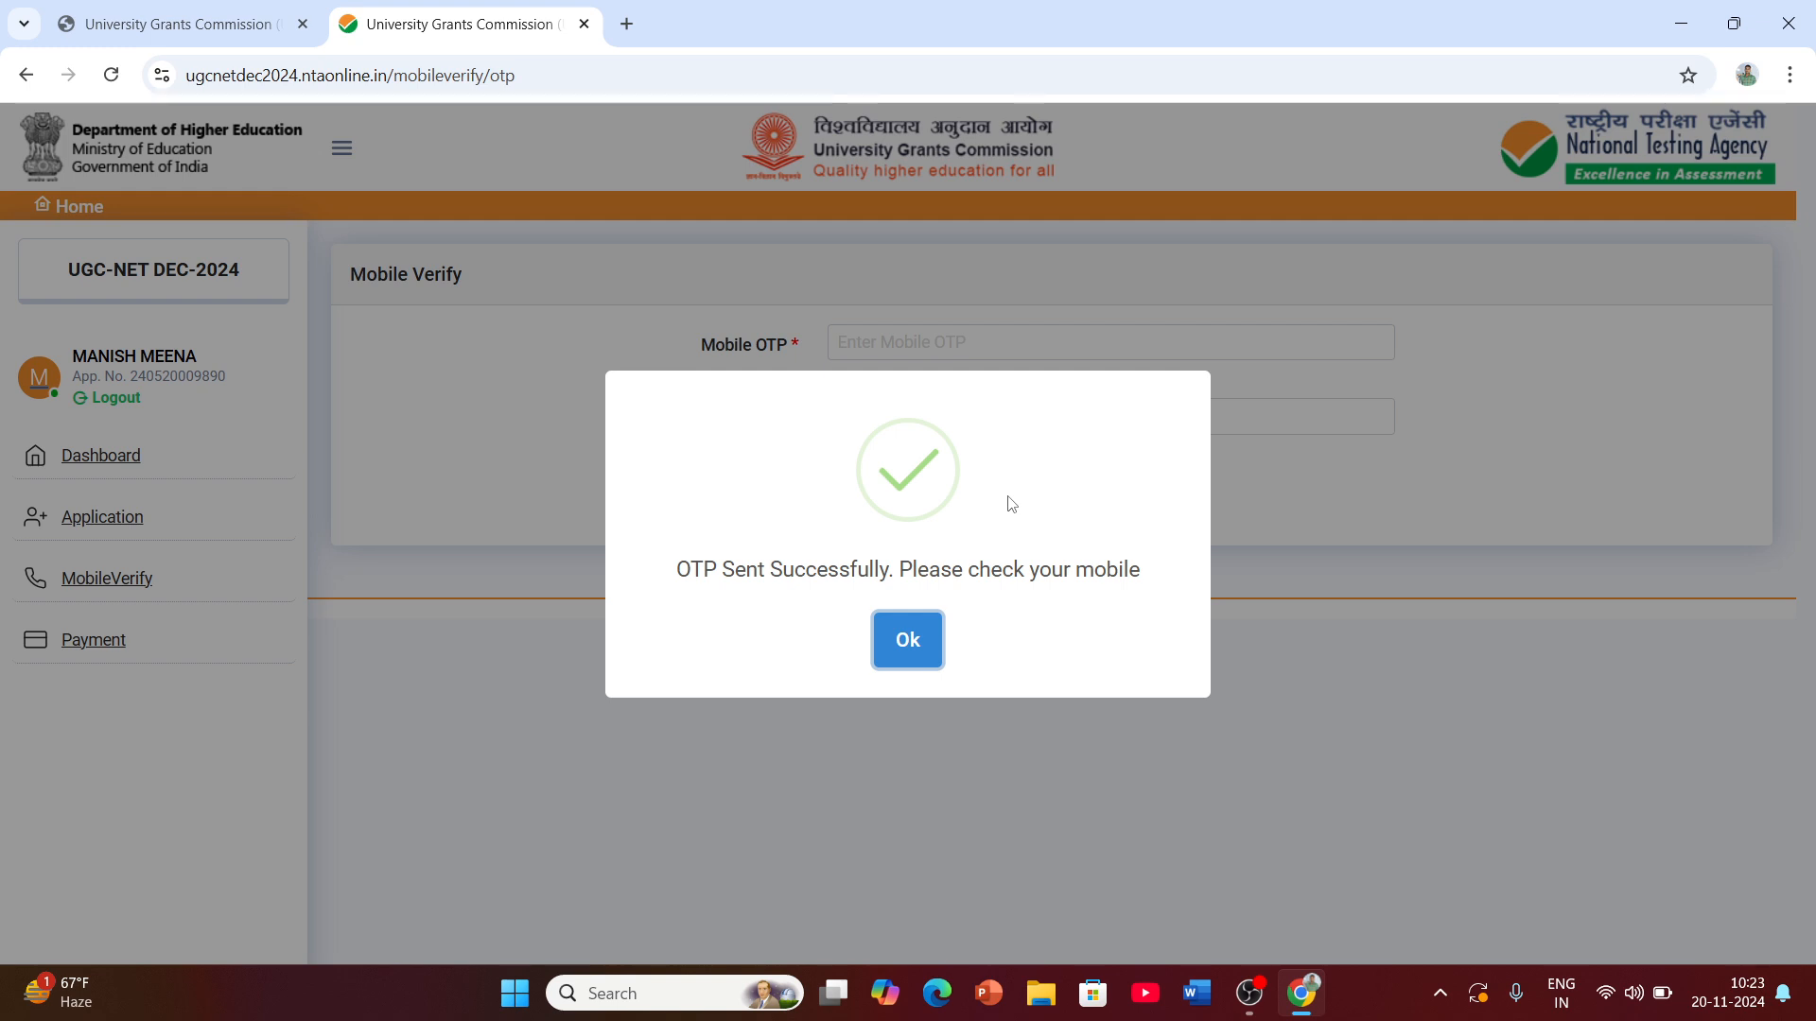
Step: Enter the received mobile OTP and the new captcha, verify the mobile number, and close the confirmation
{"action": "left_click", "coordinate": [906, 640]}
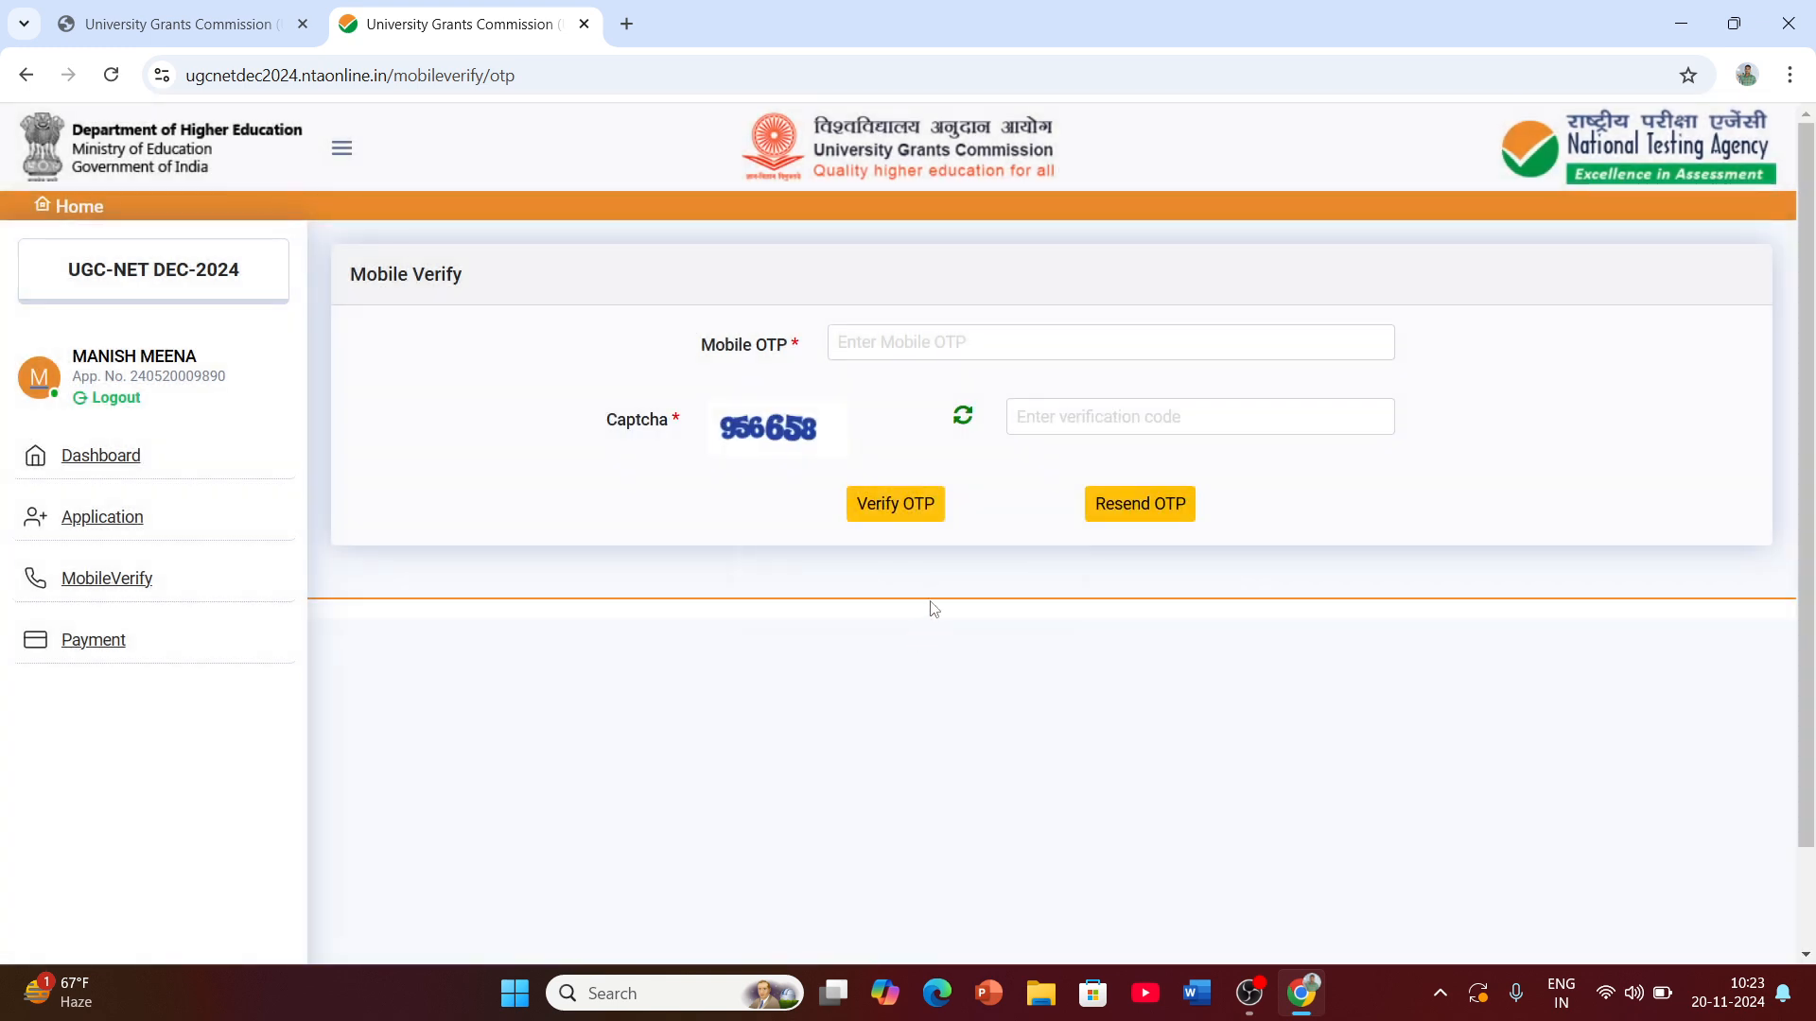
{"action": "left_click", "coordinate": [927, 347]}
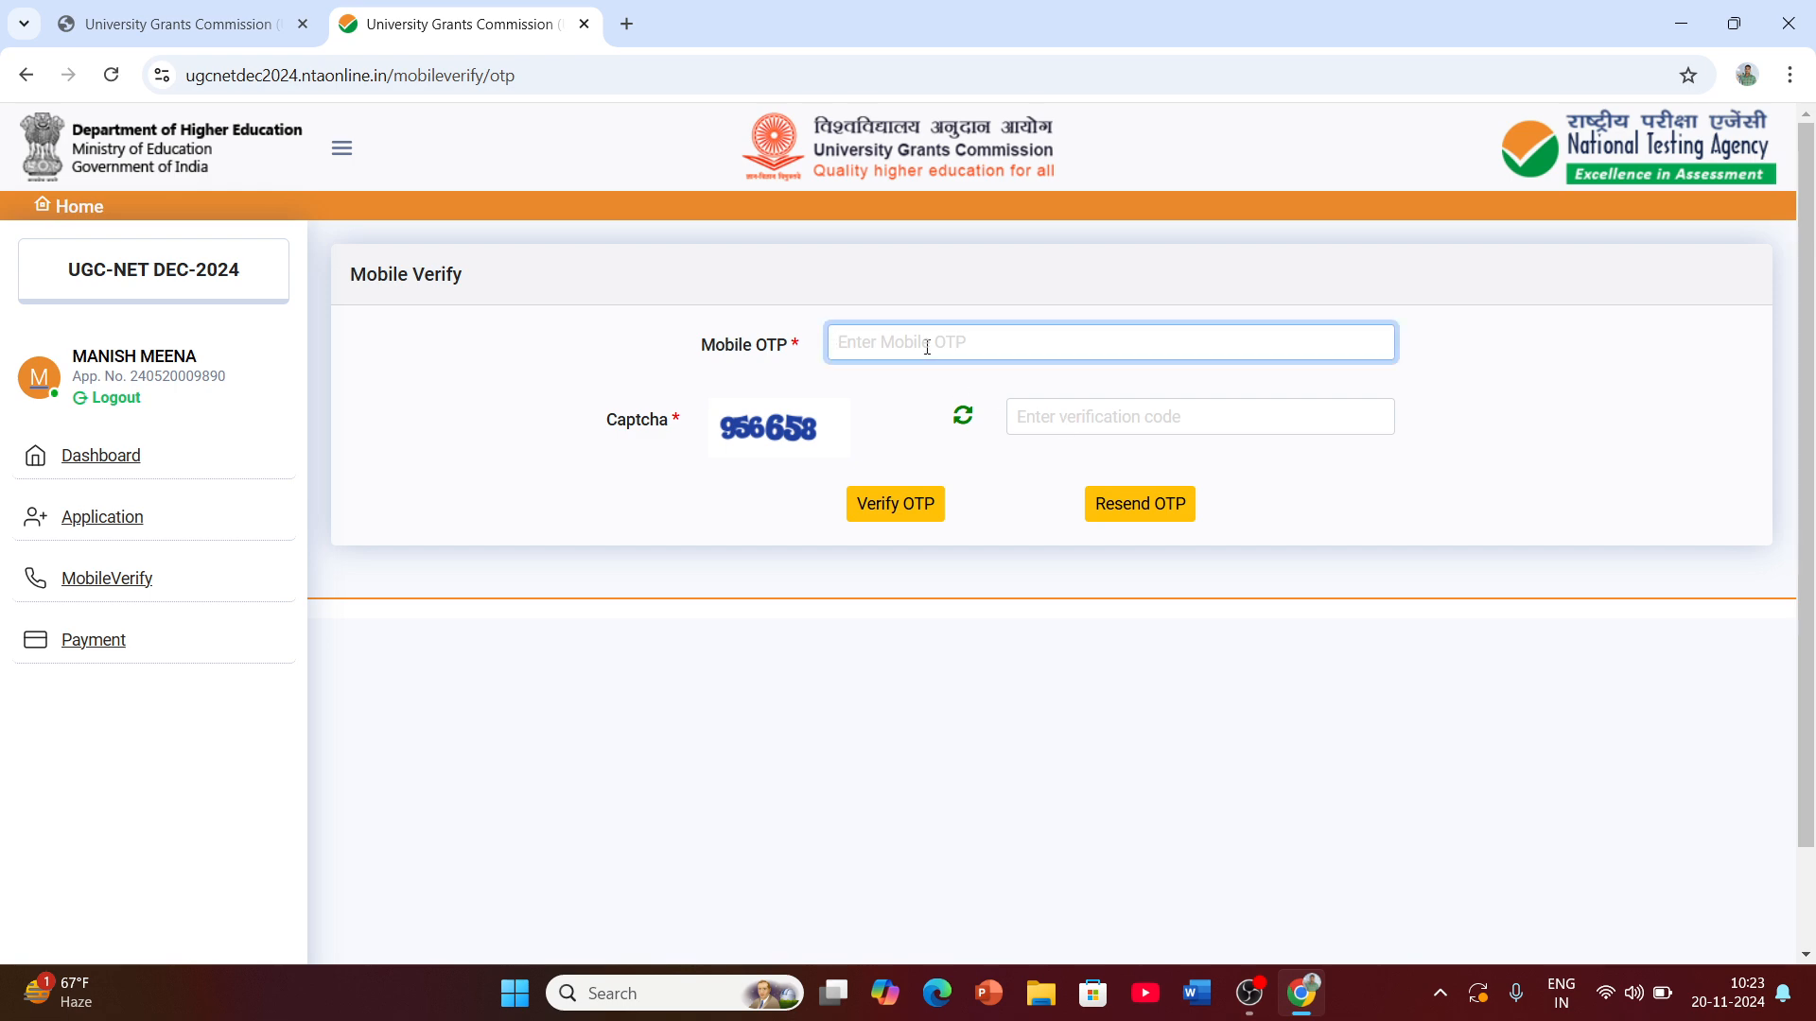
{"action": "left_click", "coordinate": [1039, 401]}
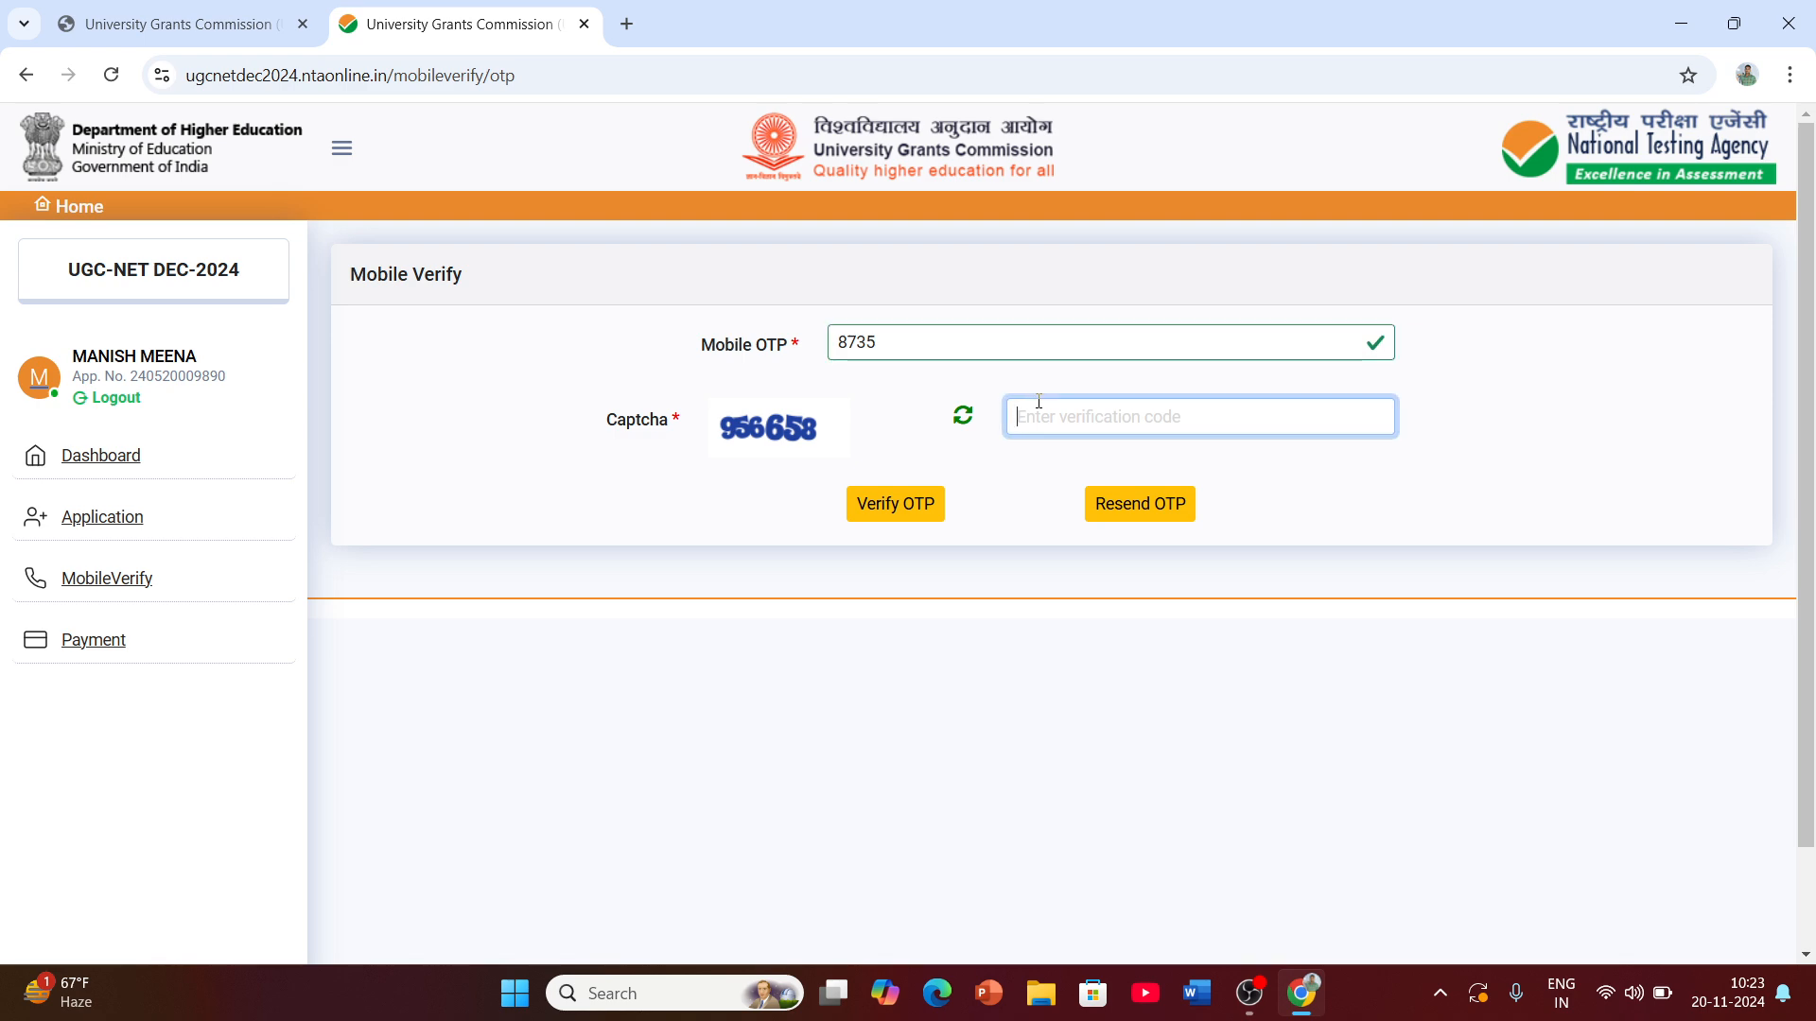
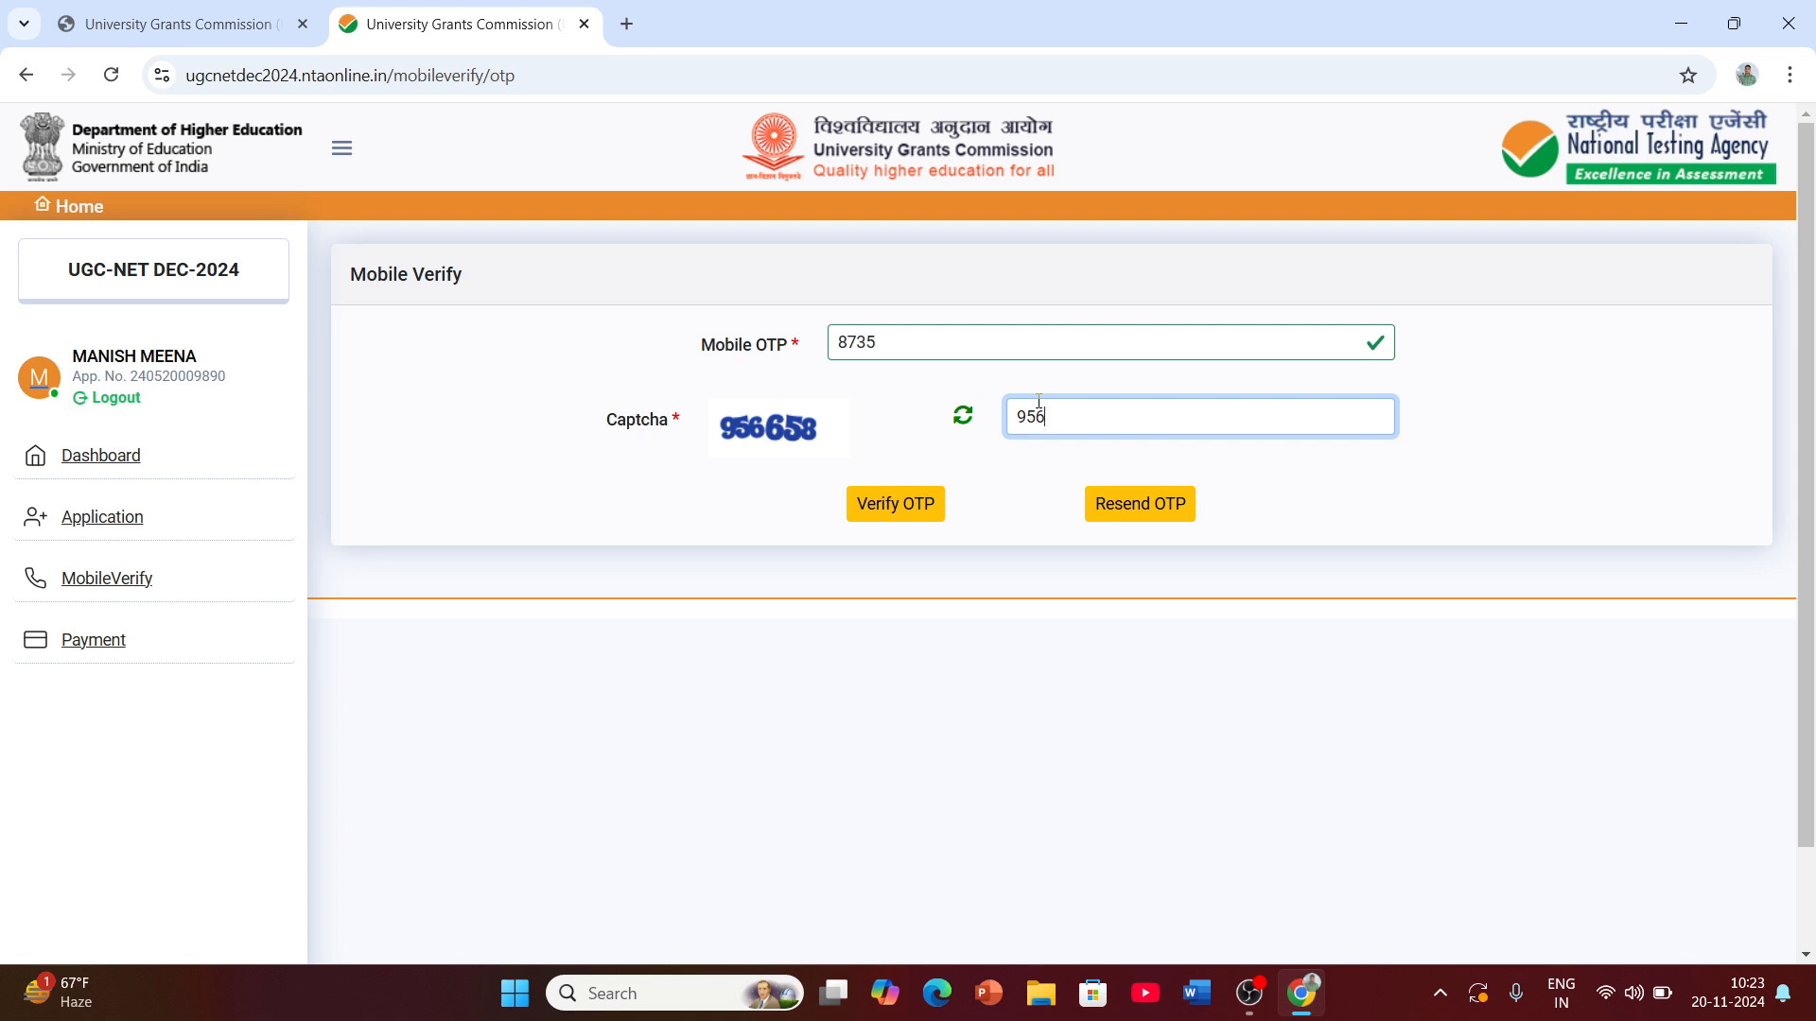
{"action": "left_click", "coordinate": [901, 506]}
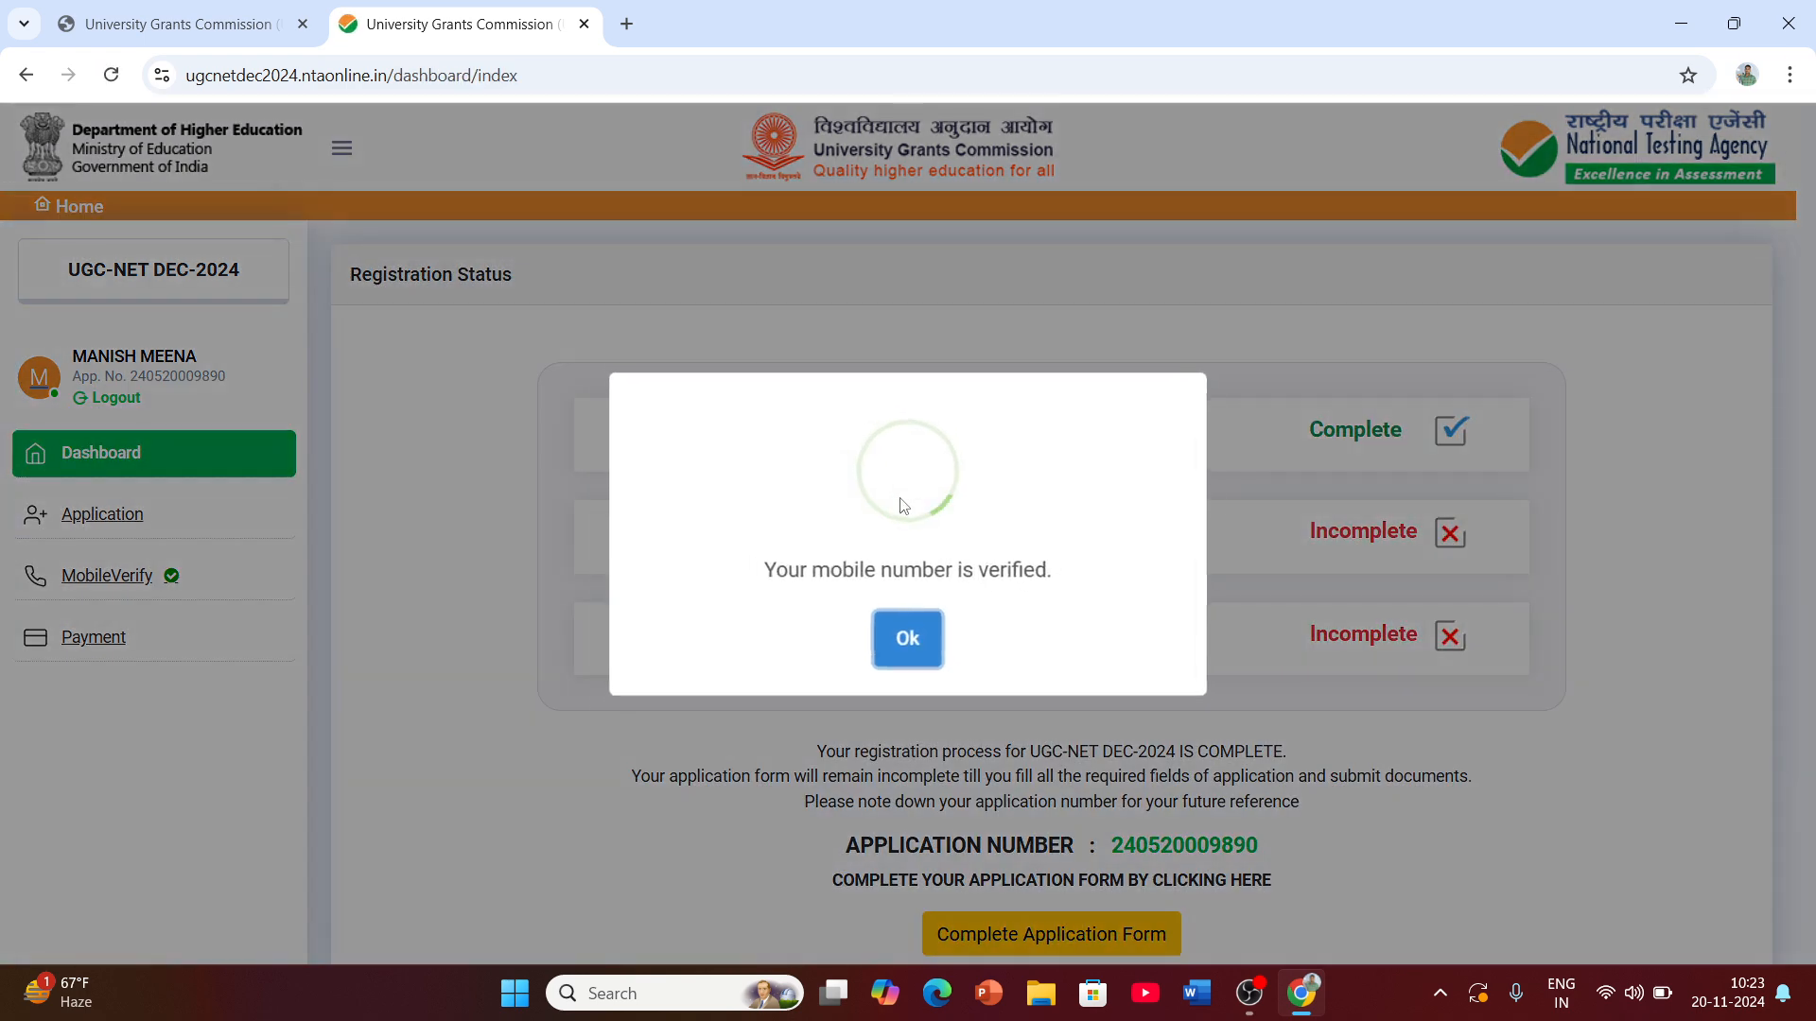
{"action": "left_click", "coordinate": [906, 641]}
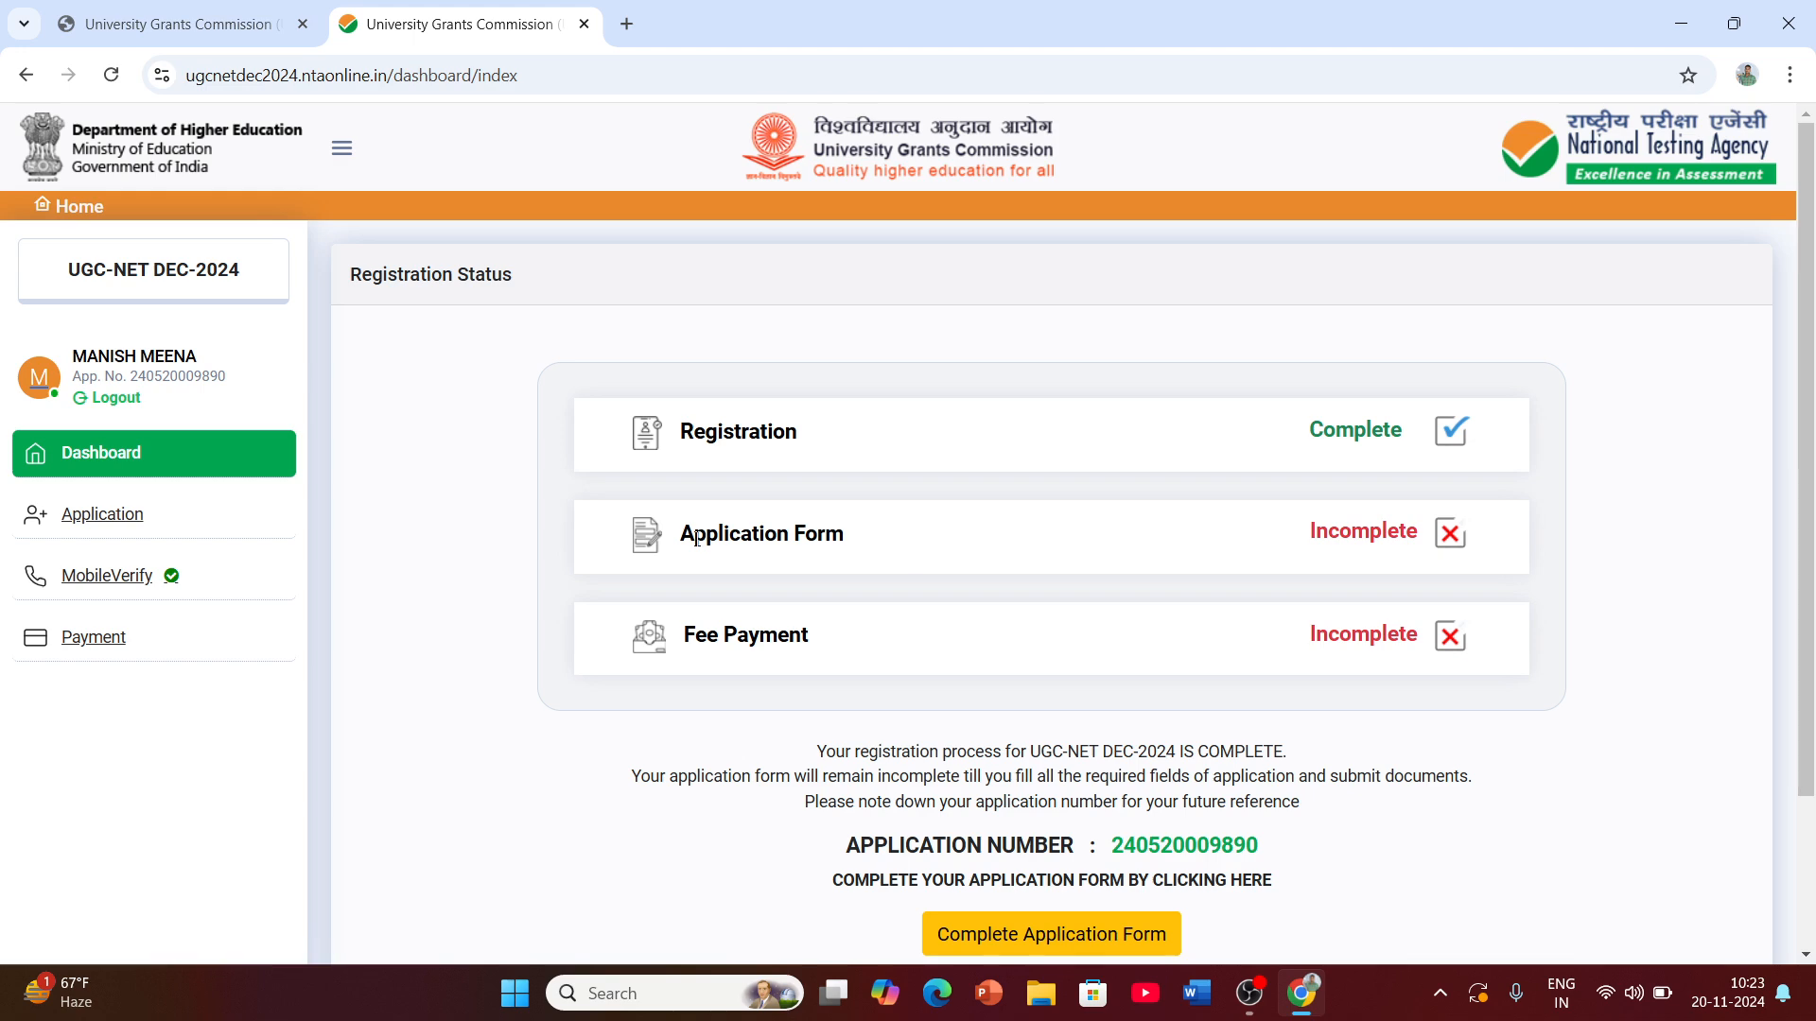
Step: Reopen the Review Application Form from Final Submit and scroll to its bottom
{"action": "left_click", "coordinate": [118, 517]}
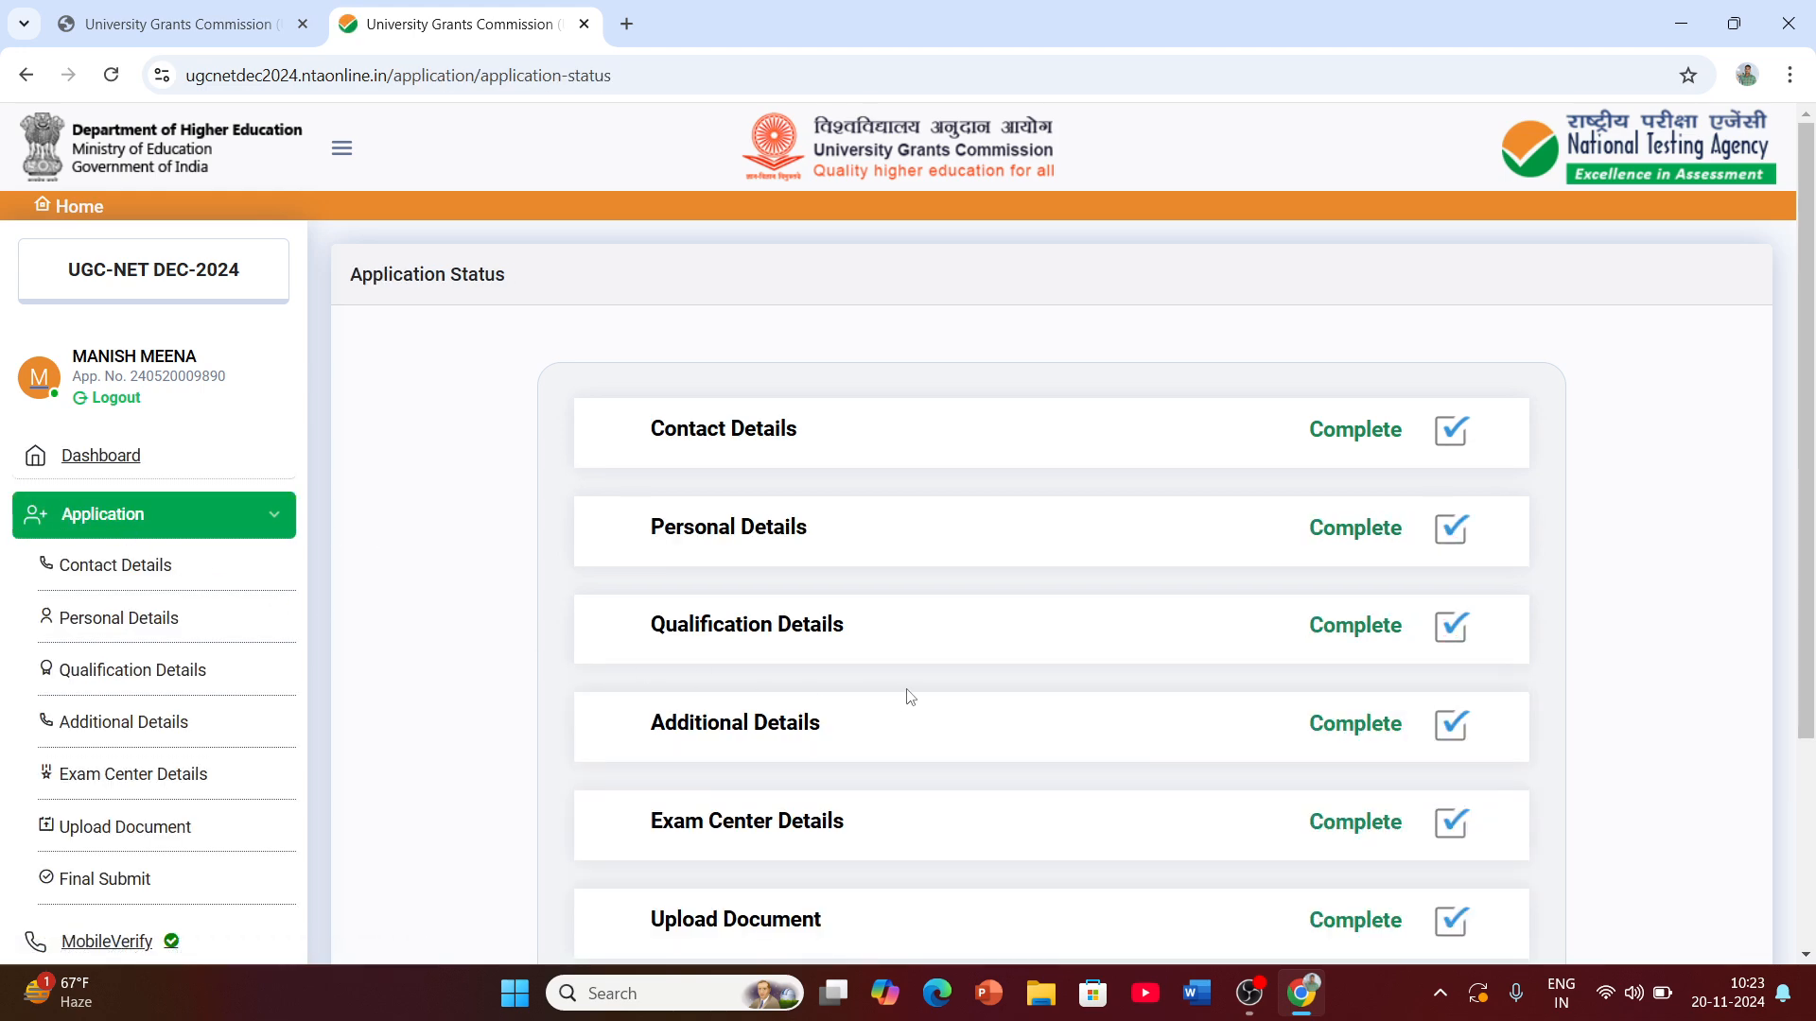
{"action": "scroll", "coordinate": [922, 700], "scroll_direction": "down", "scroll_amount": 3}
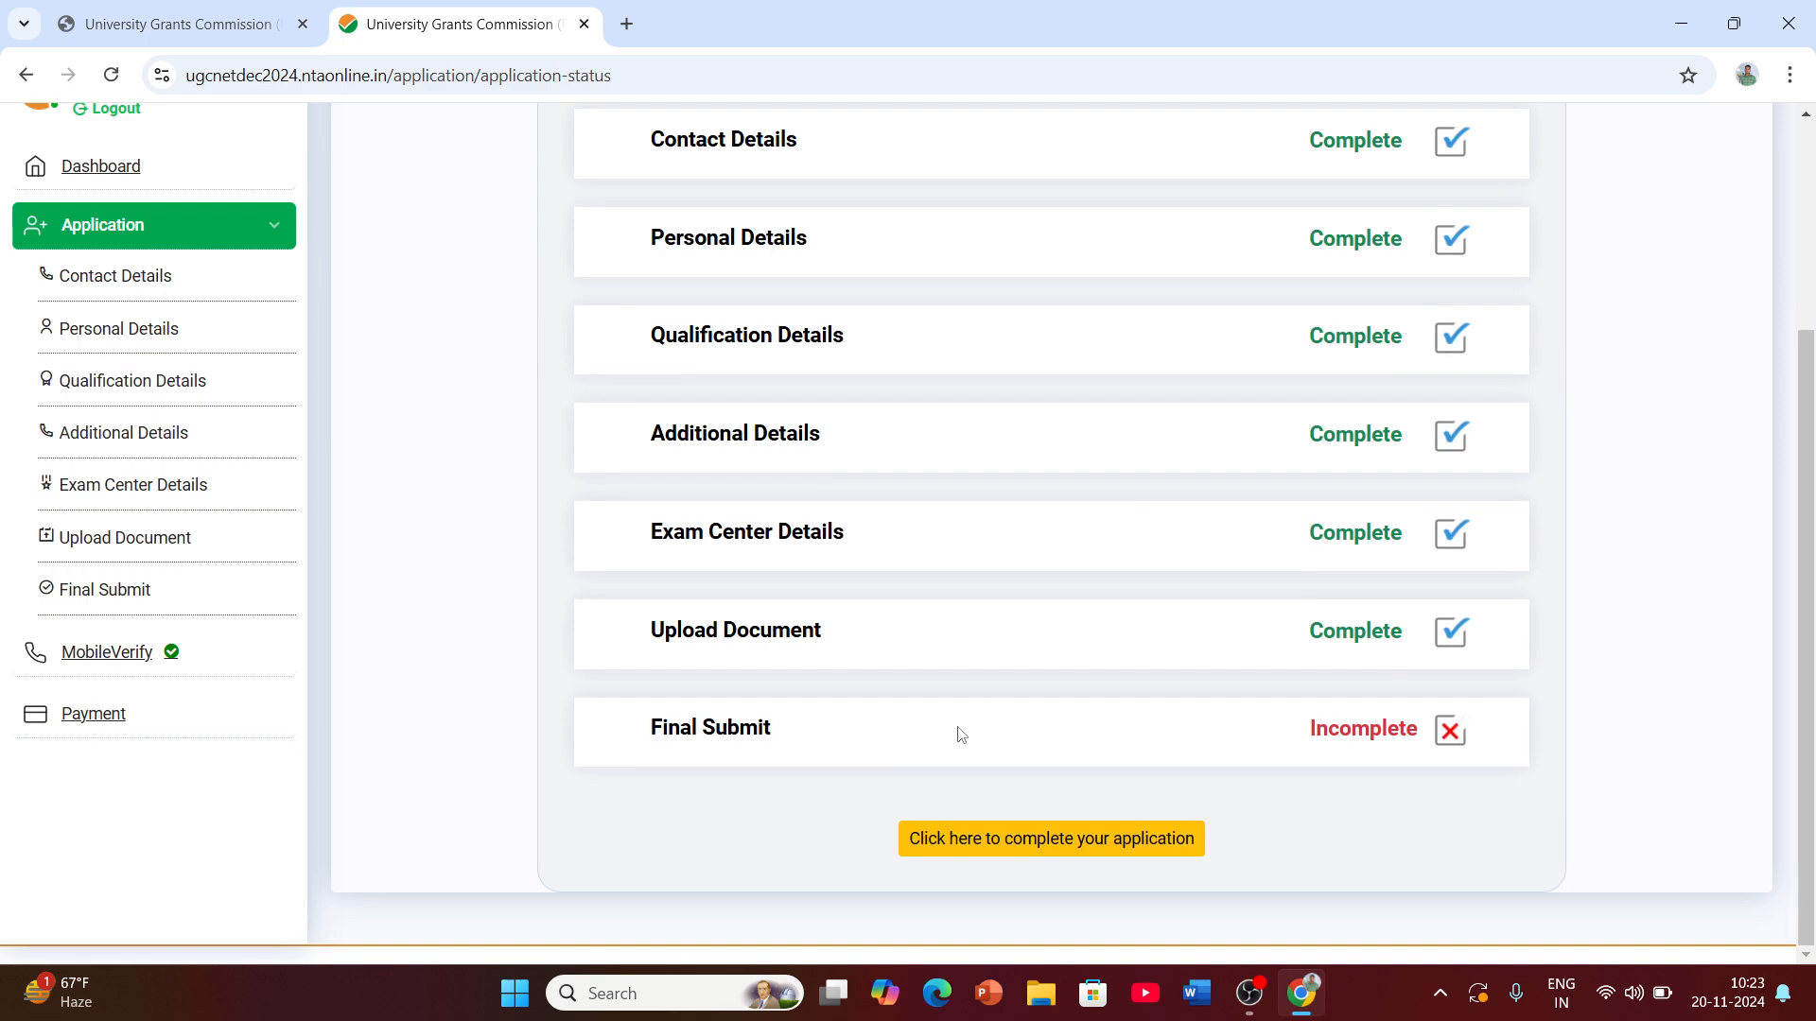
{"action": "left_click", "coordinate": [130, 582]}
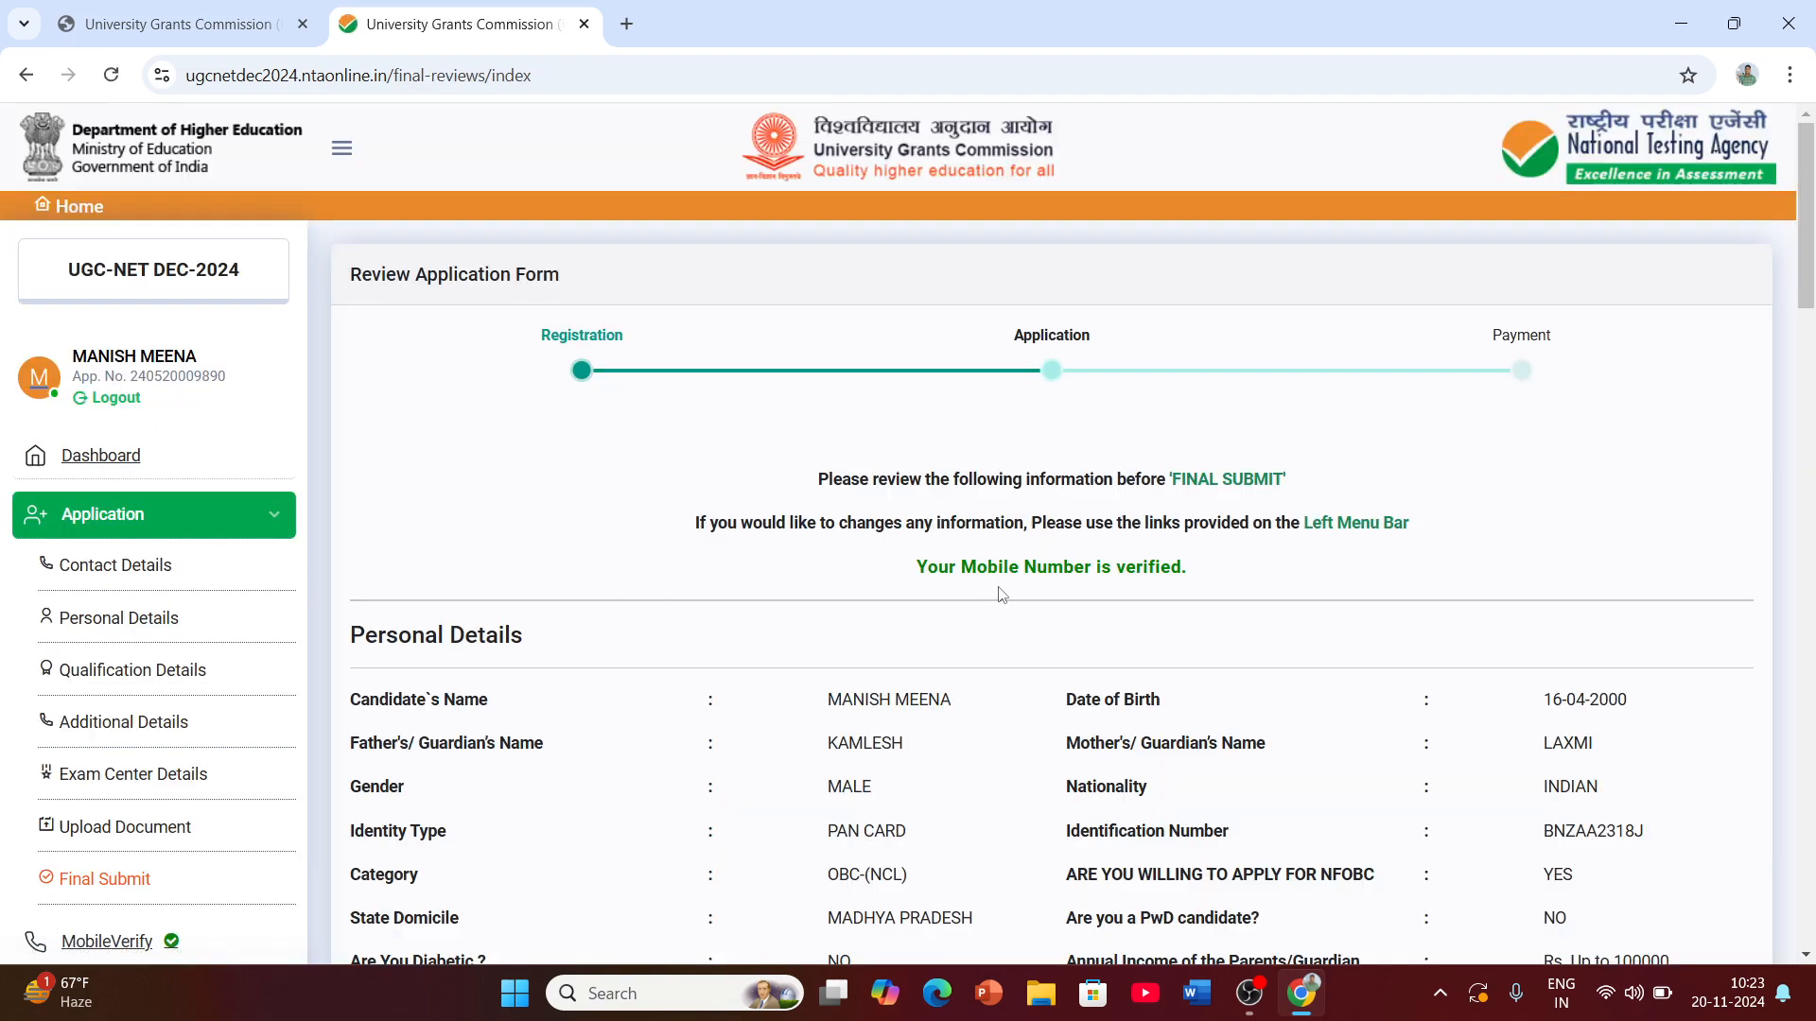
{"action": "scroll", "coordinate": [1030, 608], "scroll_direction": "down", "scroll_amount": 20}
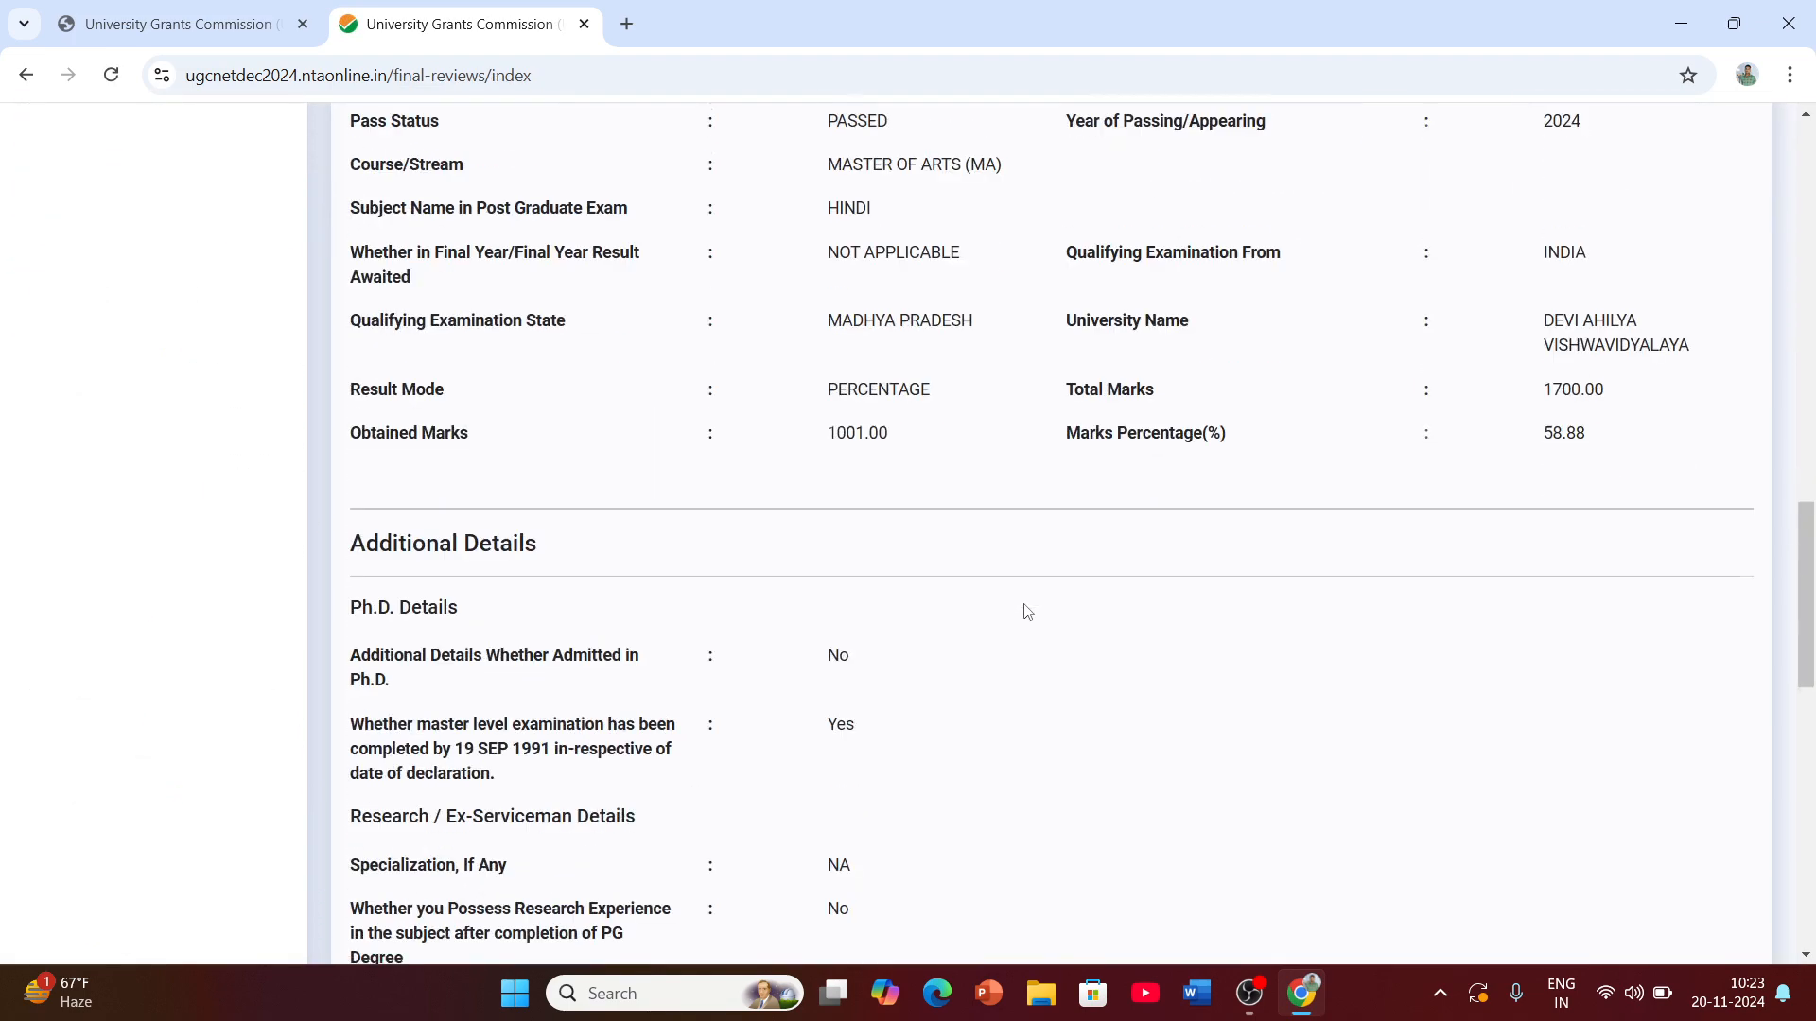
{"action": "scroll", "coordinate": [1012, 616], "scroll_direction": "down", "scroll_amount": 3}
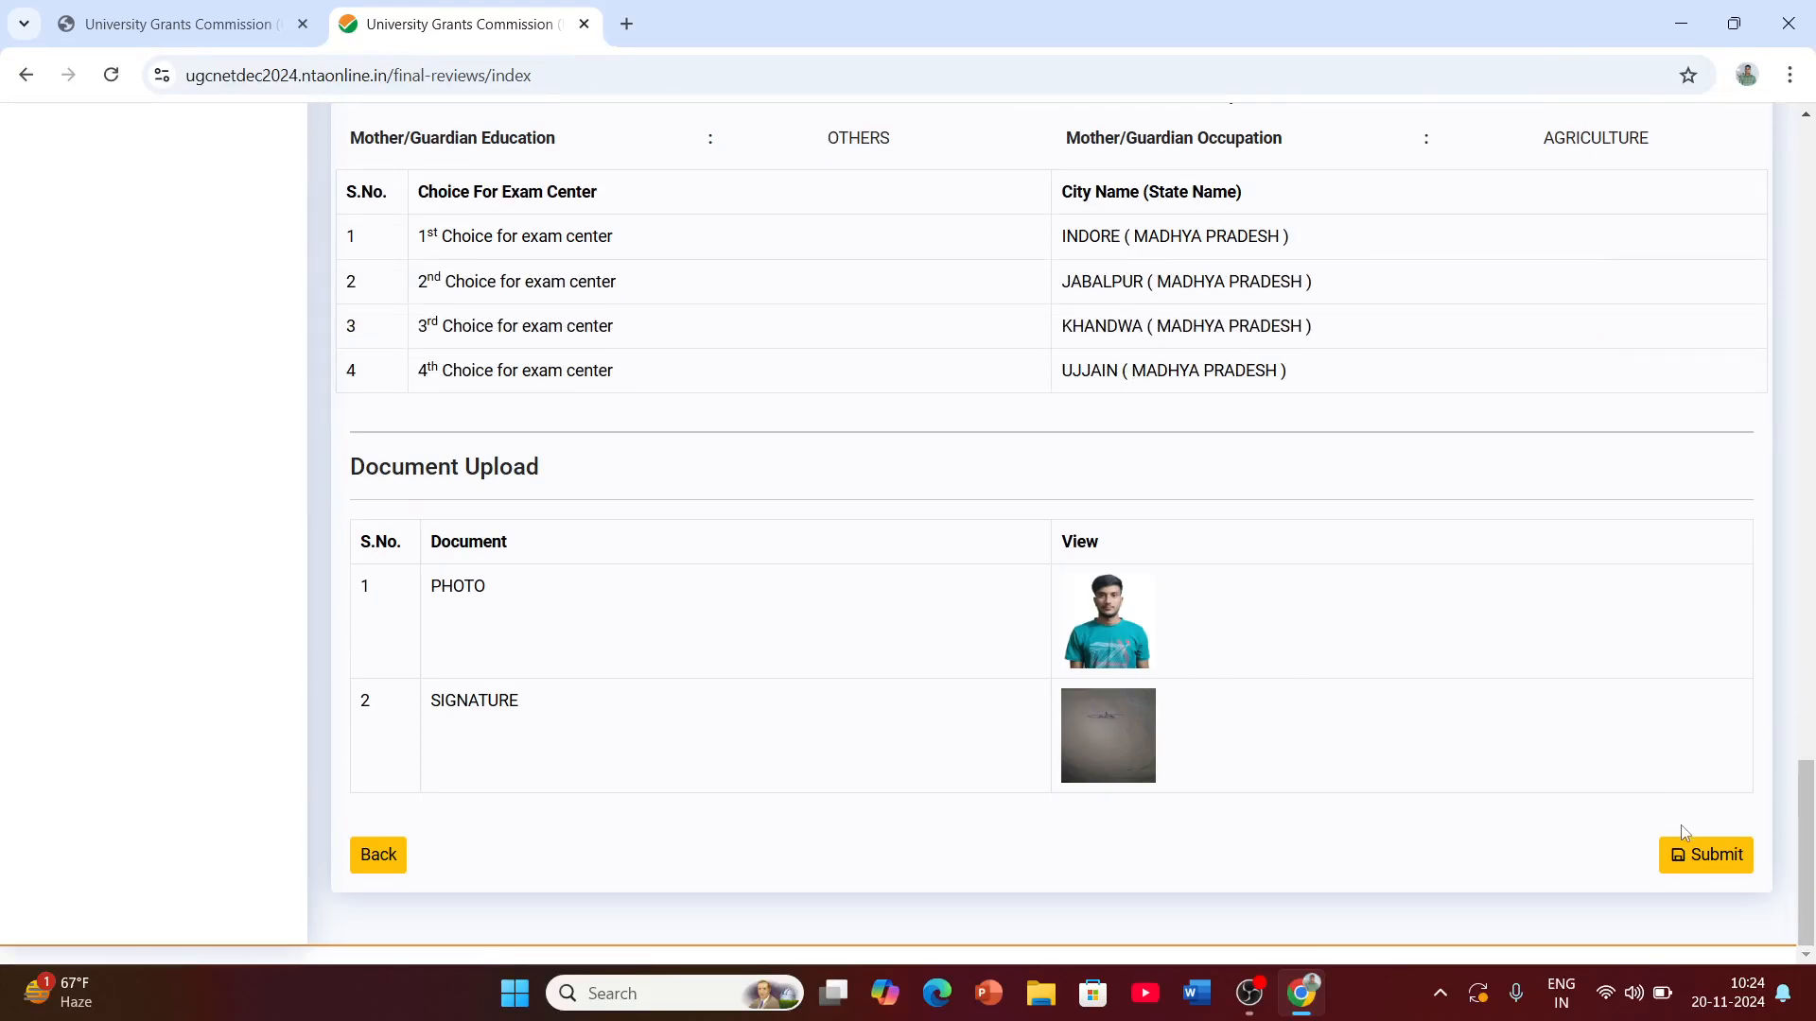
Step: Open the verification checklist and tick every particular, from name through center city, plus I Agree
{"action": "left_click", "coordinate": [1693, 868]}
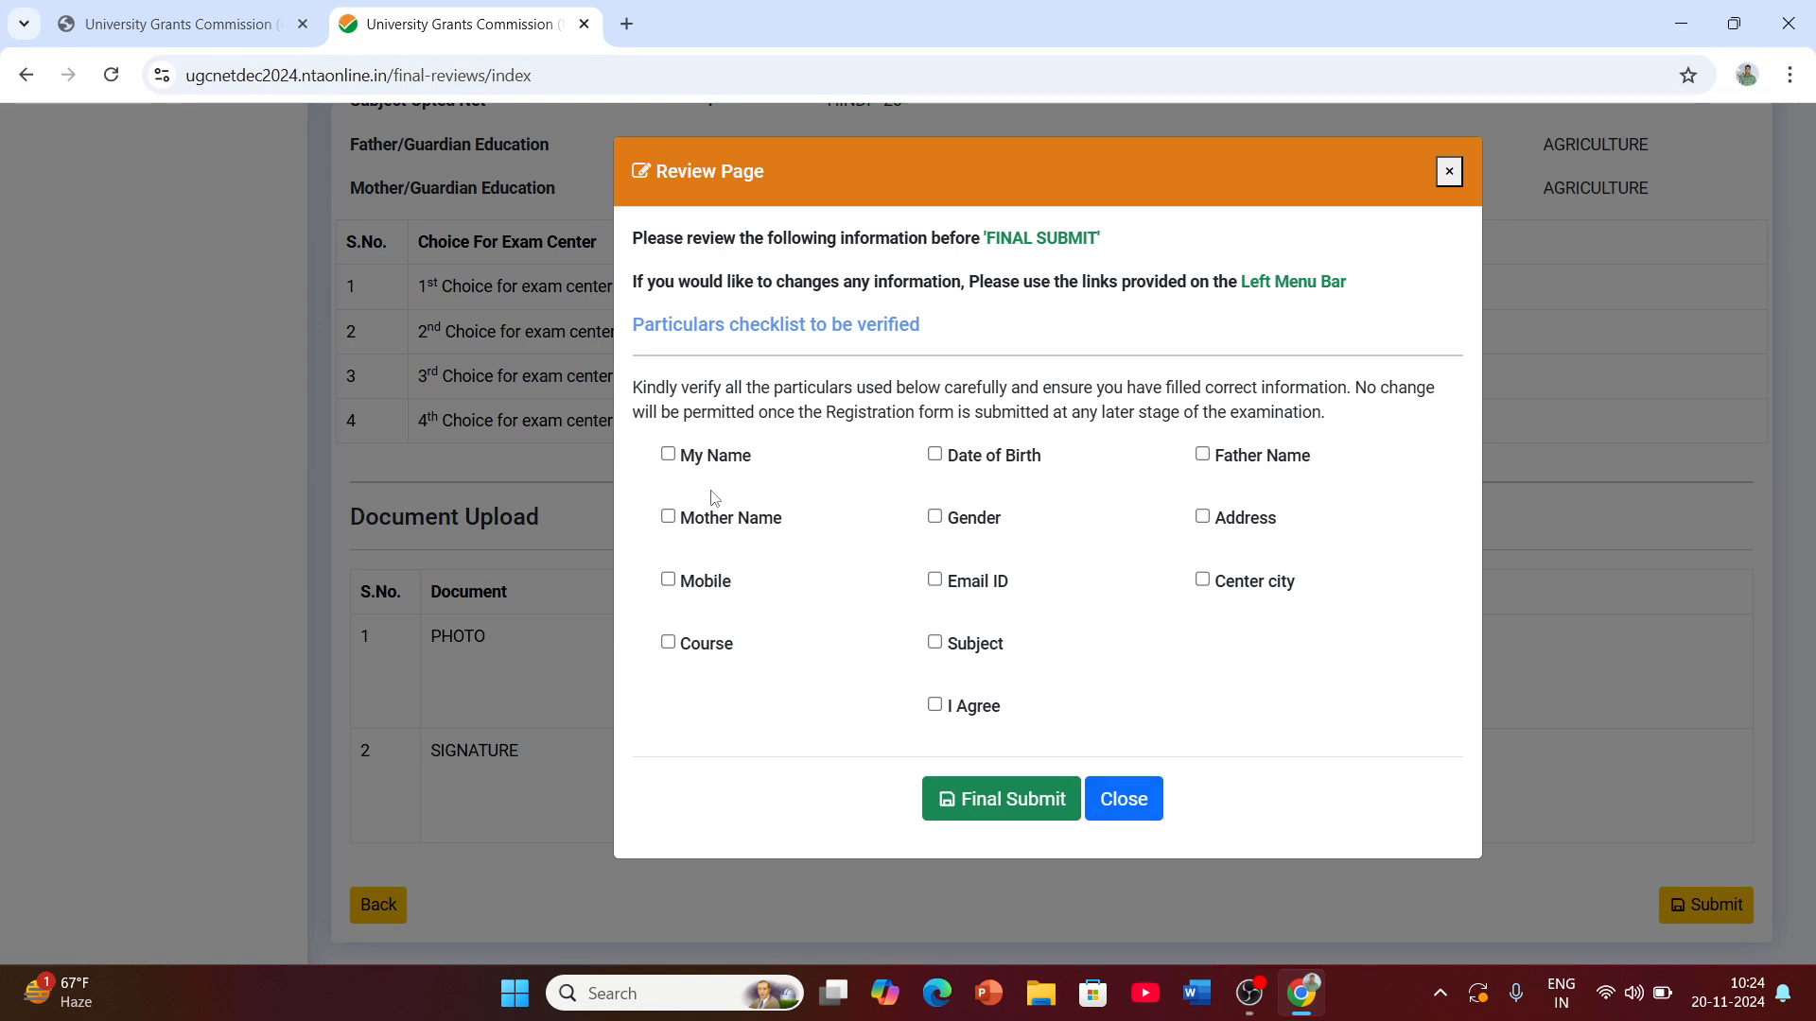
{"action": "left_click", "coordinate": [668, 455]}
{"action": "left_click", "coordinate": [669, 516]}
{"action": "left_click", "coordinate": [668, 577]}
{"action": "left_click", "coordinate": [936, 454]}
{"action": "left_click", "coordinate": [935, 516]}
{"action": "left_click", "coordinate": [935, 580]}
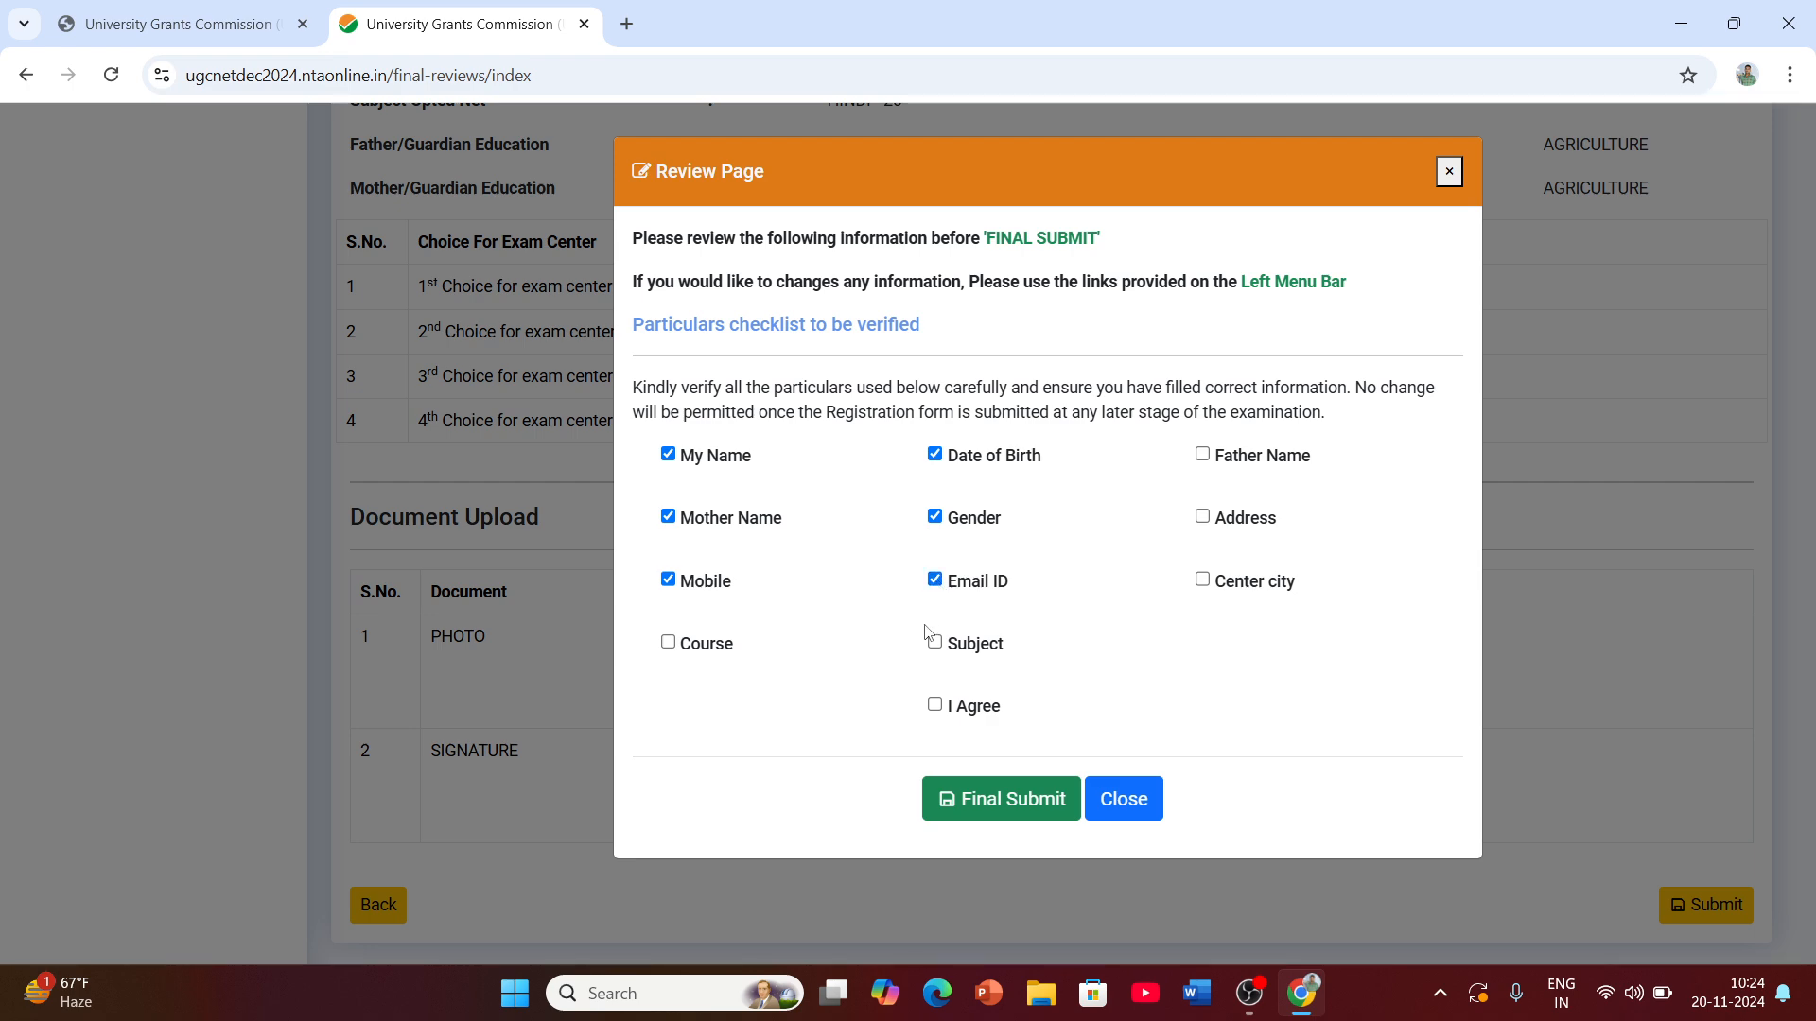
{"action": "left_click", "coordinate": [935, 643]}
{"action": "left_click", "coordinate": [935, 705]}
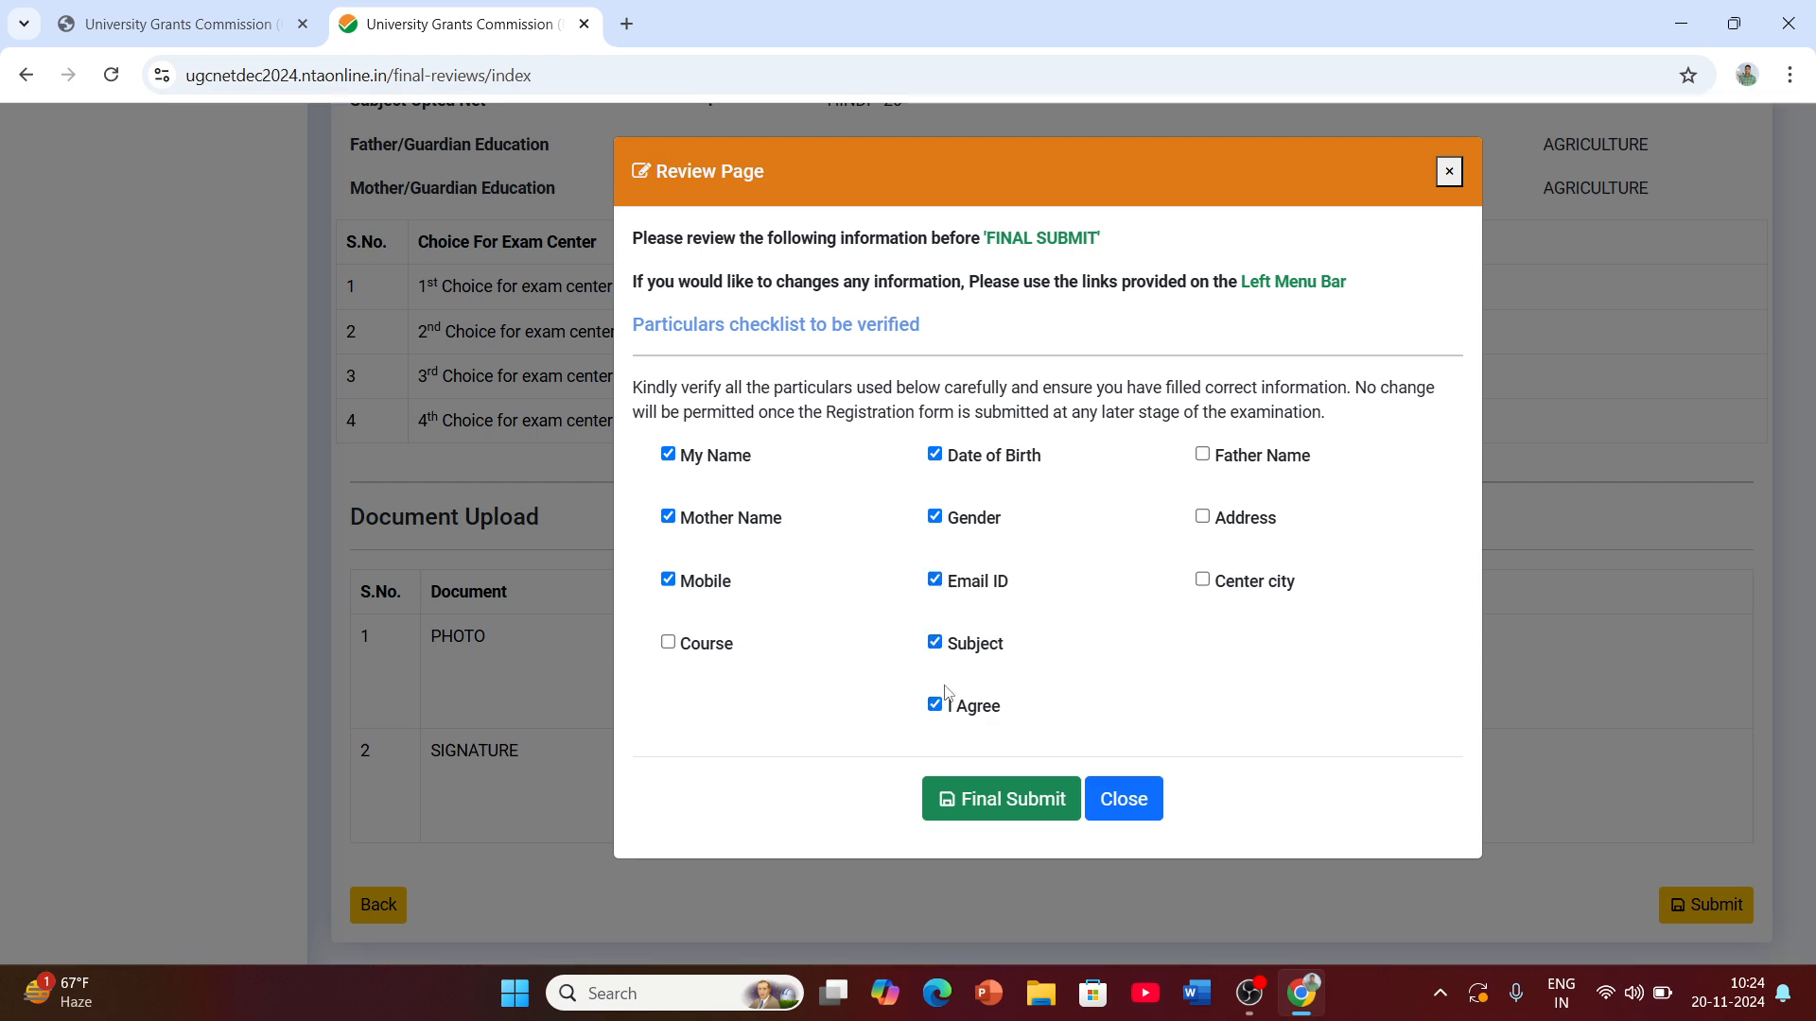
{"action": "left_click", "coordinate": [1202, 454]}
{"action": "left_click", "coordinate": [1202, 517]}
{"action": "left_click", "coordinate": [1202, 579]}
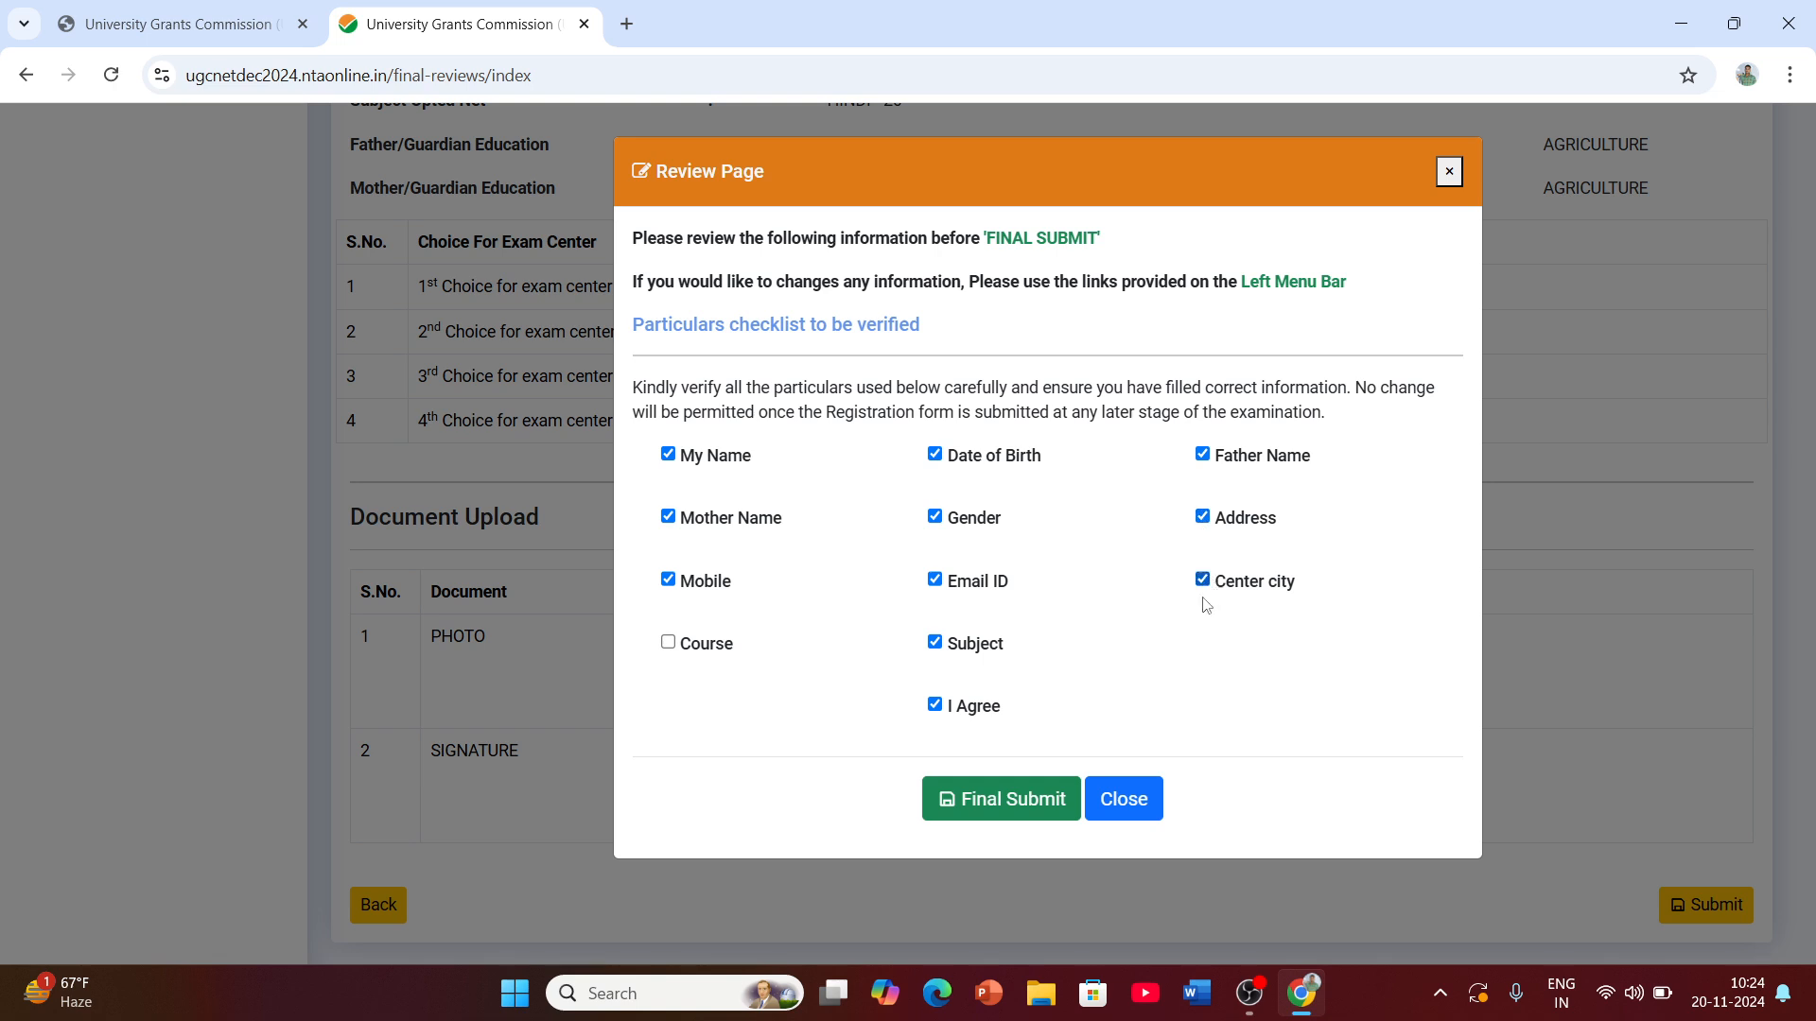
Step: Tick the still-required Course item and final-submit the application
{"action": "left_click", "coordinate": [1034, 797]}
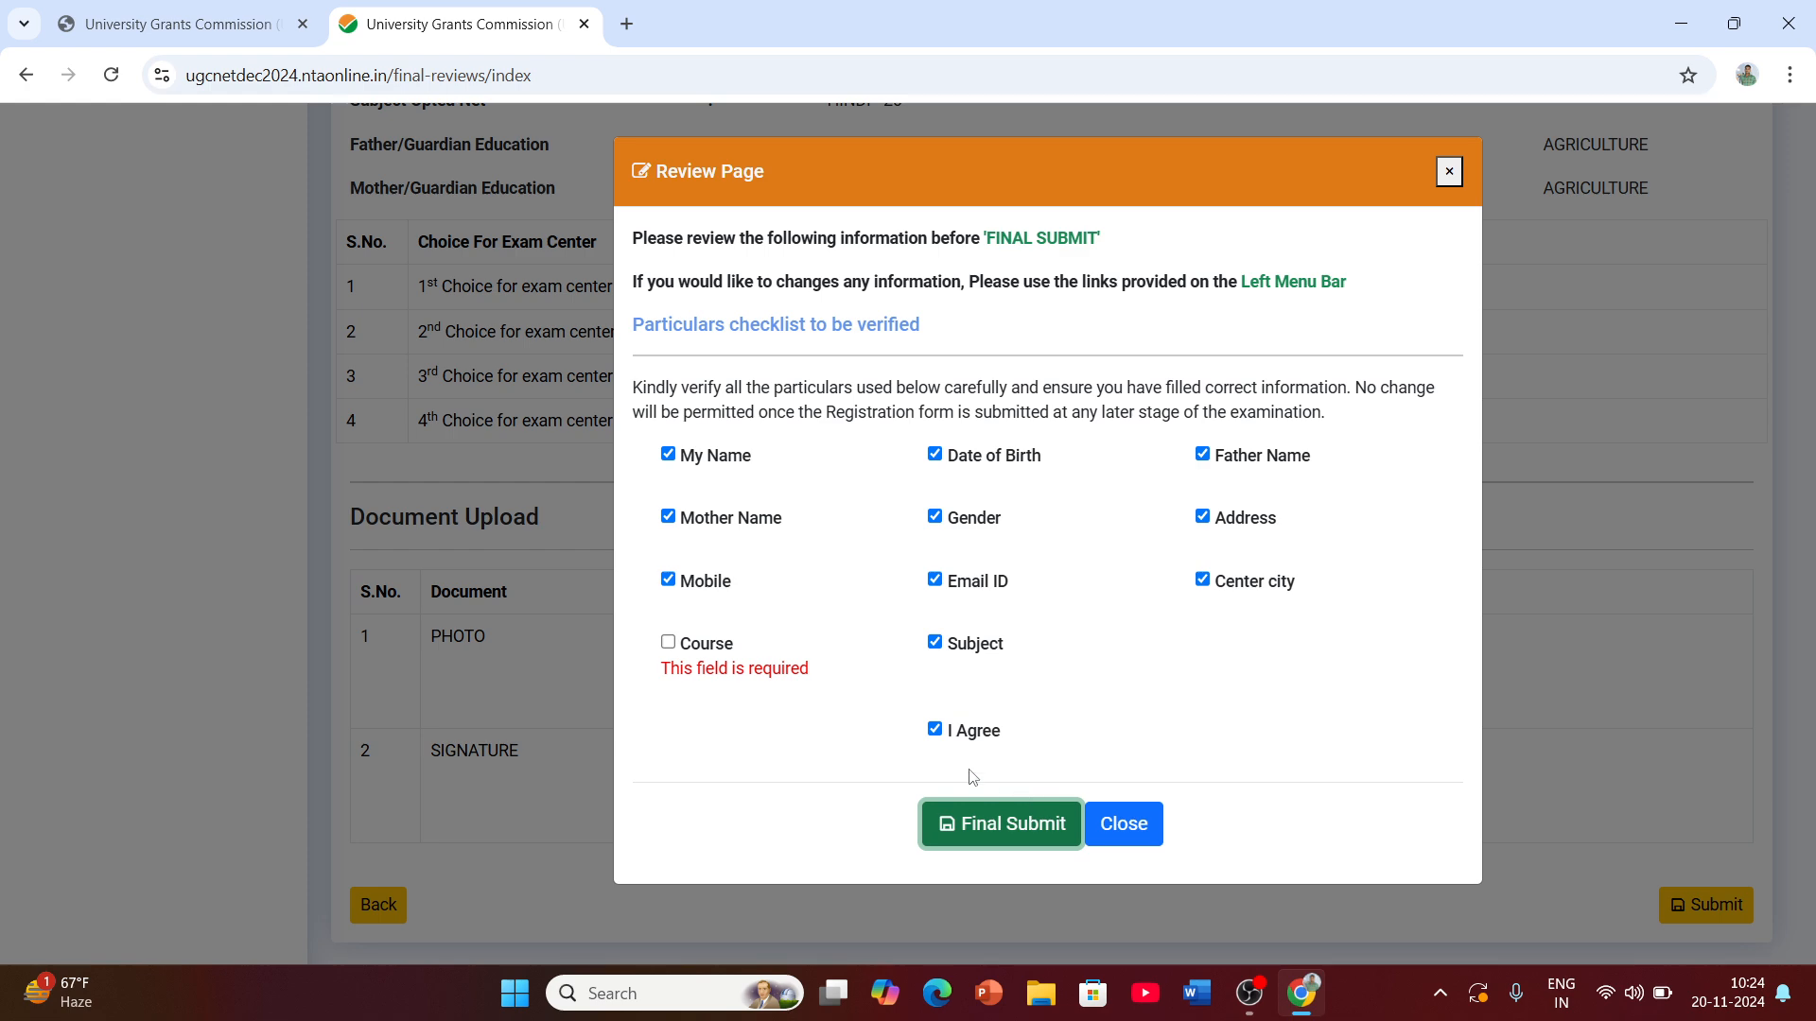
{"action": "left_click", "coordinate": [667, 644]}
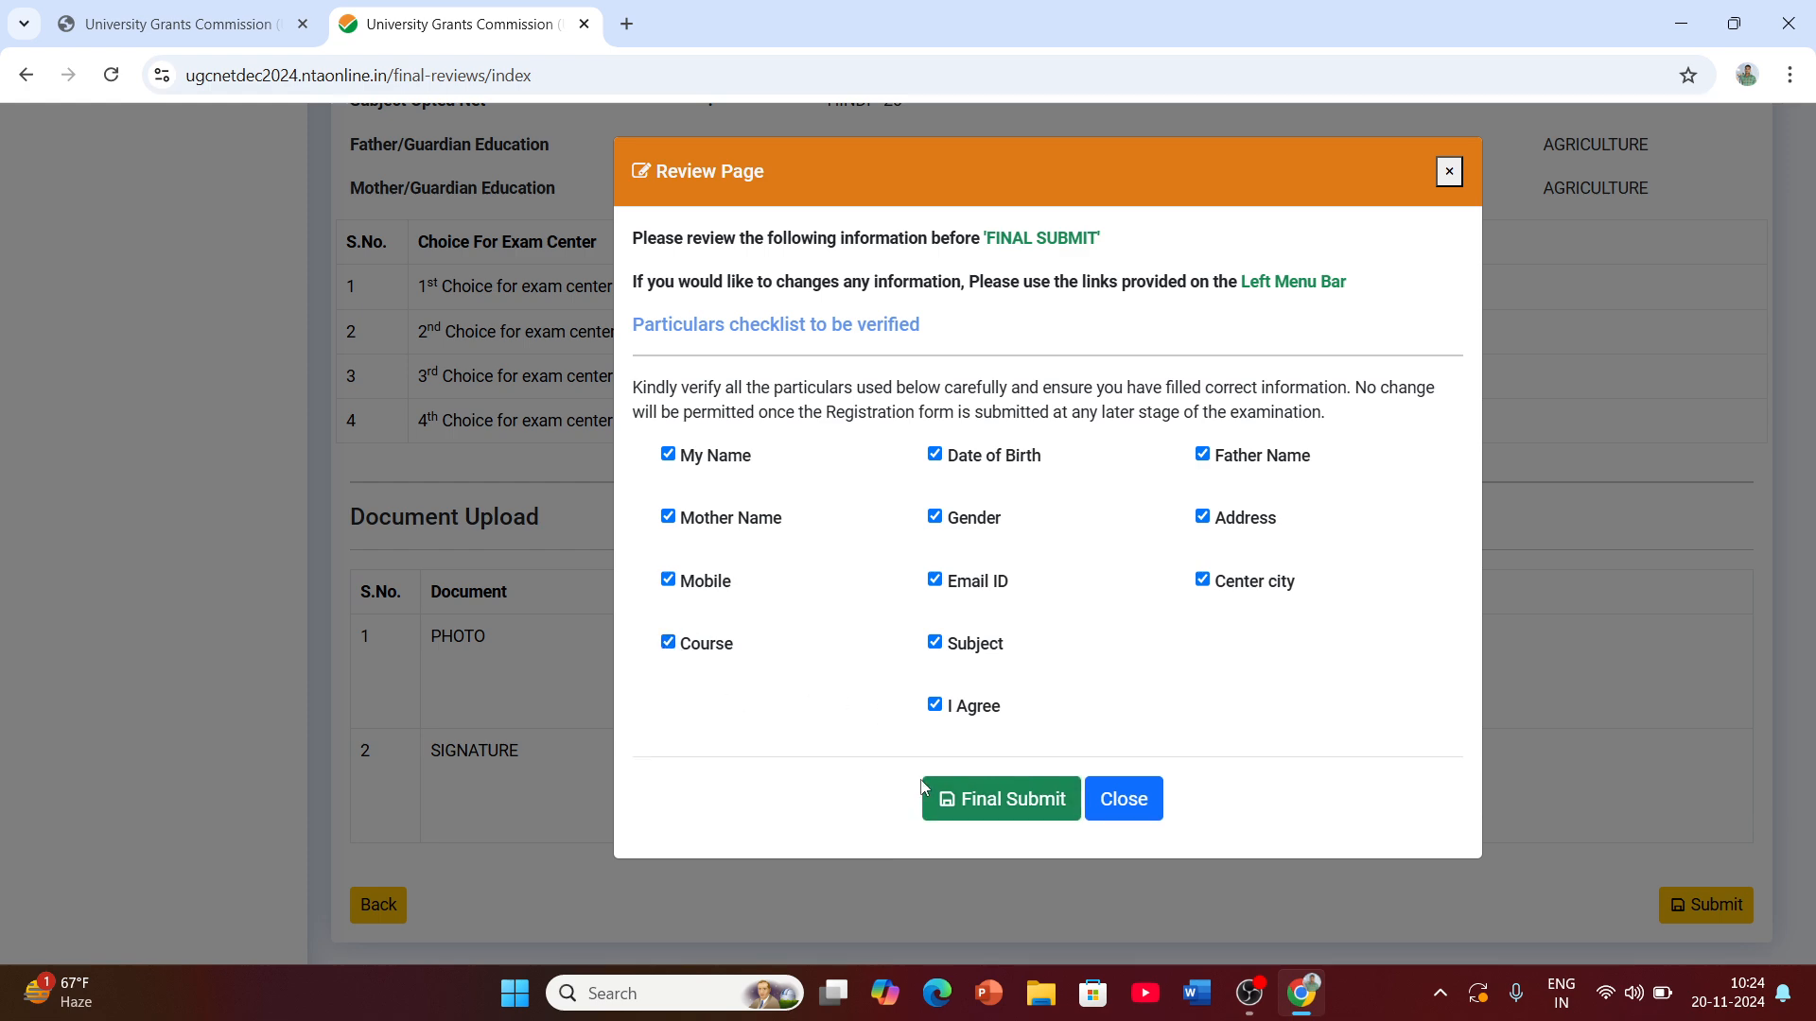
{"action": "left_click", "coordinate": [1008, 800]}
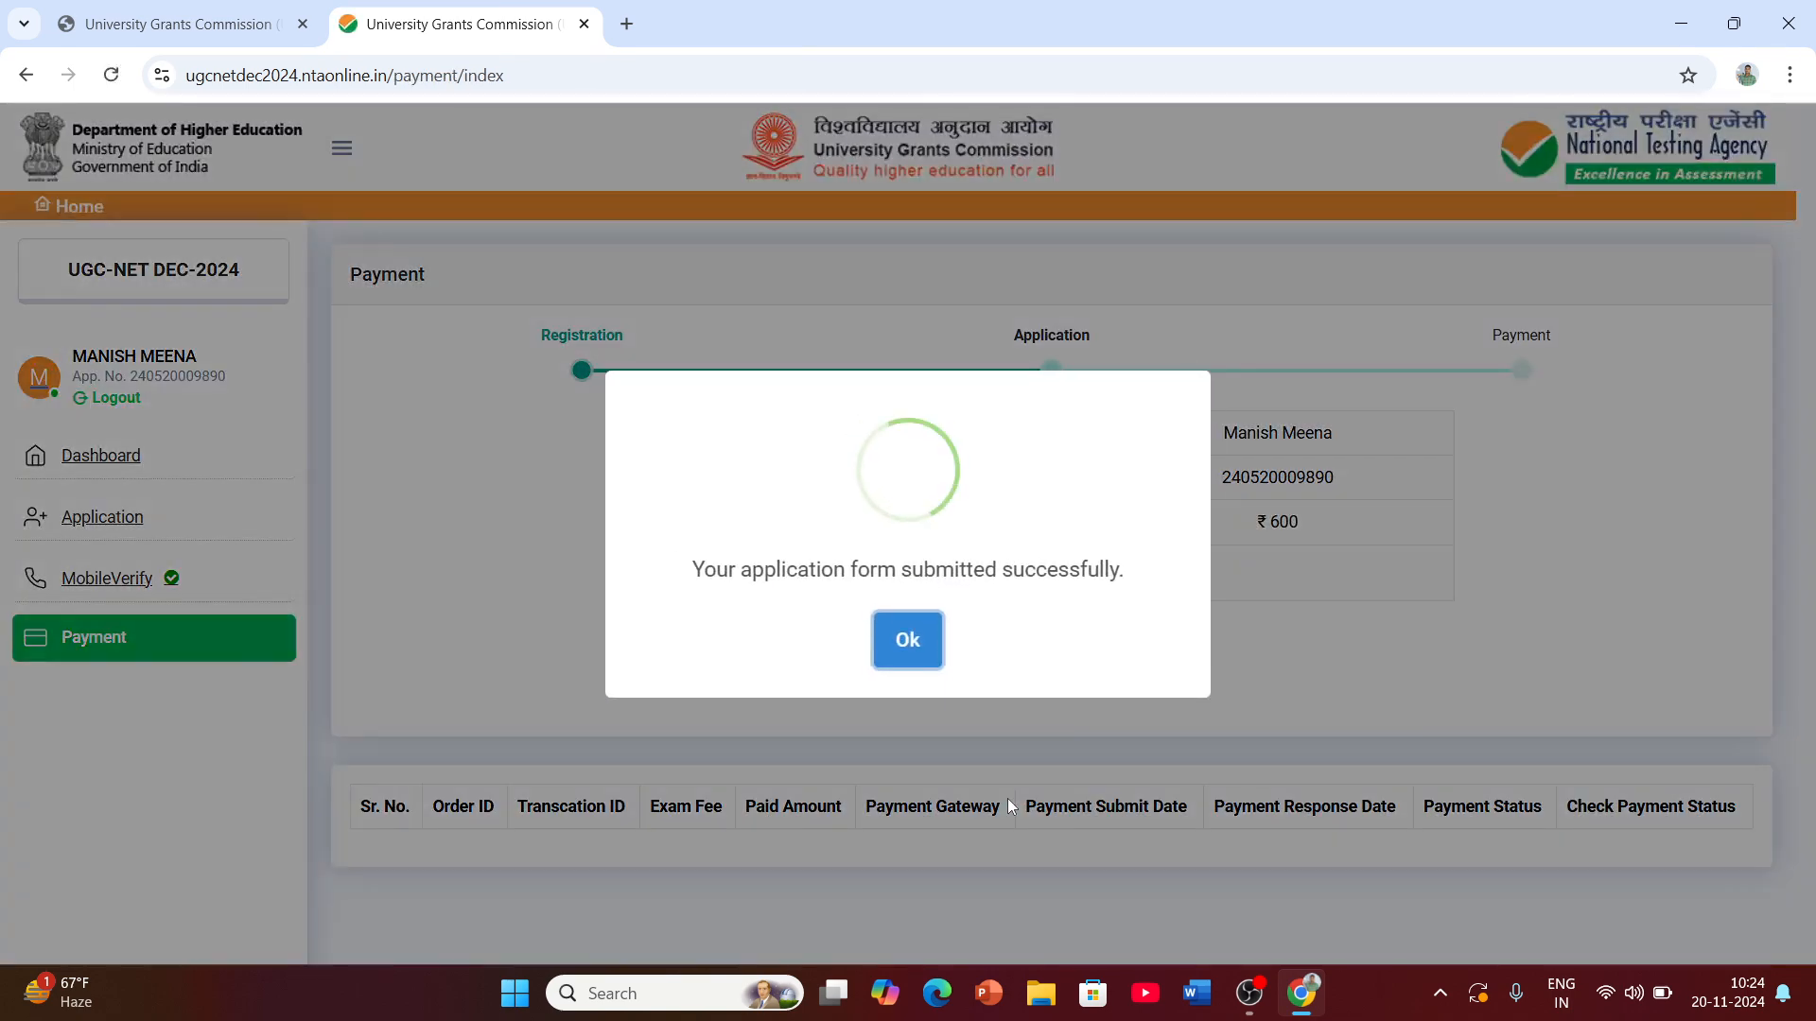
Step: Close the submission success message to view the Payment page with the ₹600 fee
{"action": "left_click", "coordinate": [904, 645]}
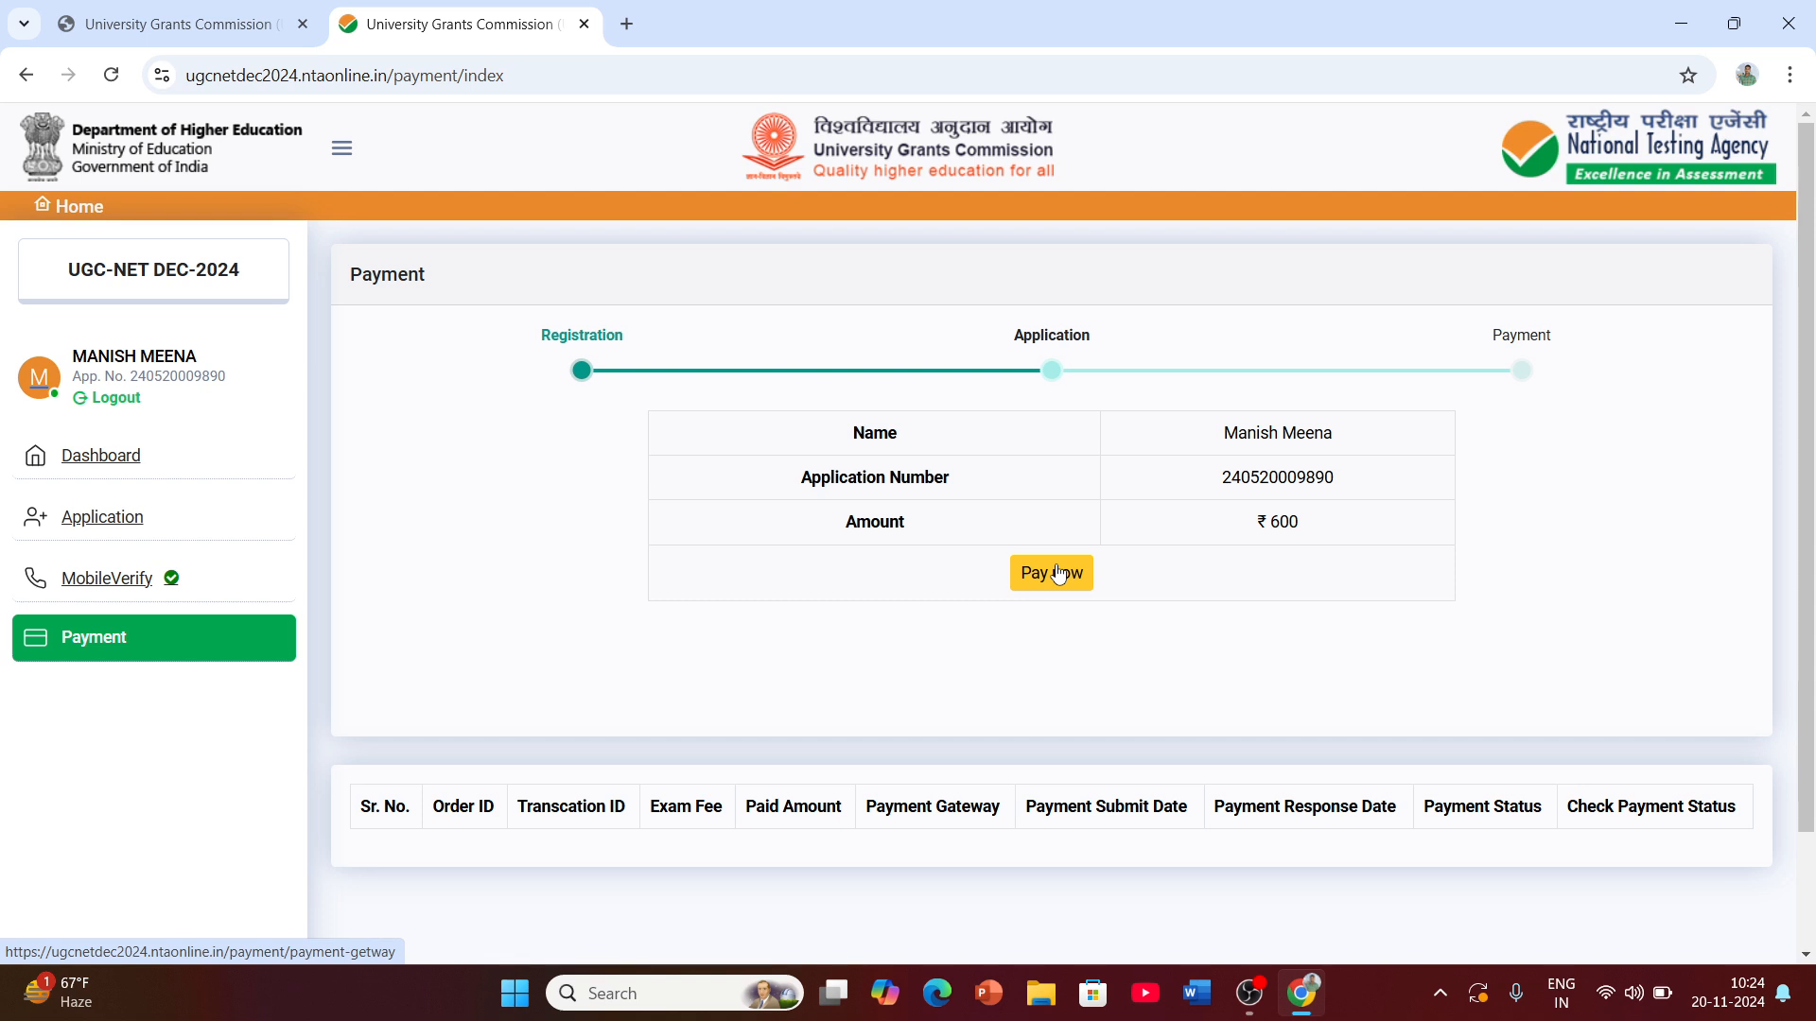
{"action": "scroll", "coordinate": [1058, 574], "scroll_direction": "down", "scroll_amount": 2}
{"action": "scroll", "coordinate": [1059, 573], "scroll_direction": "up", "scroll_amount": 2}
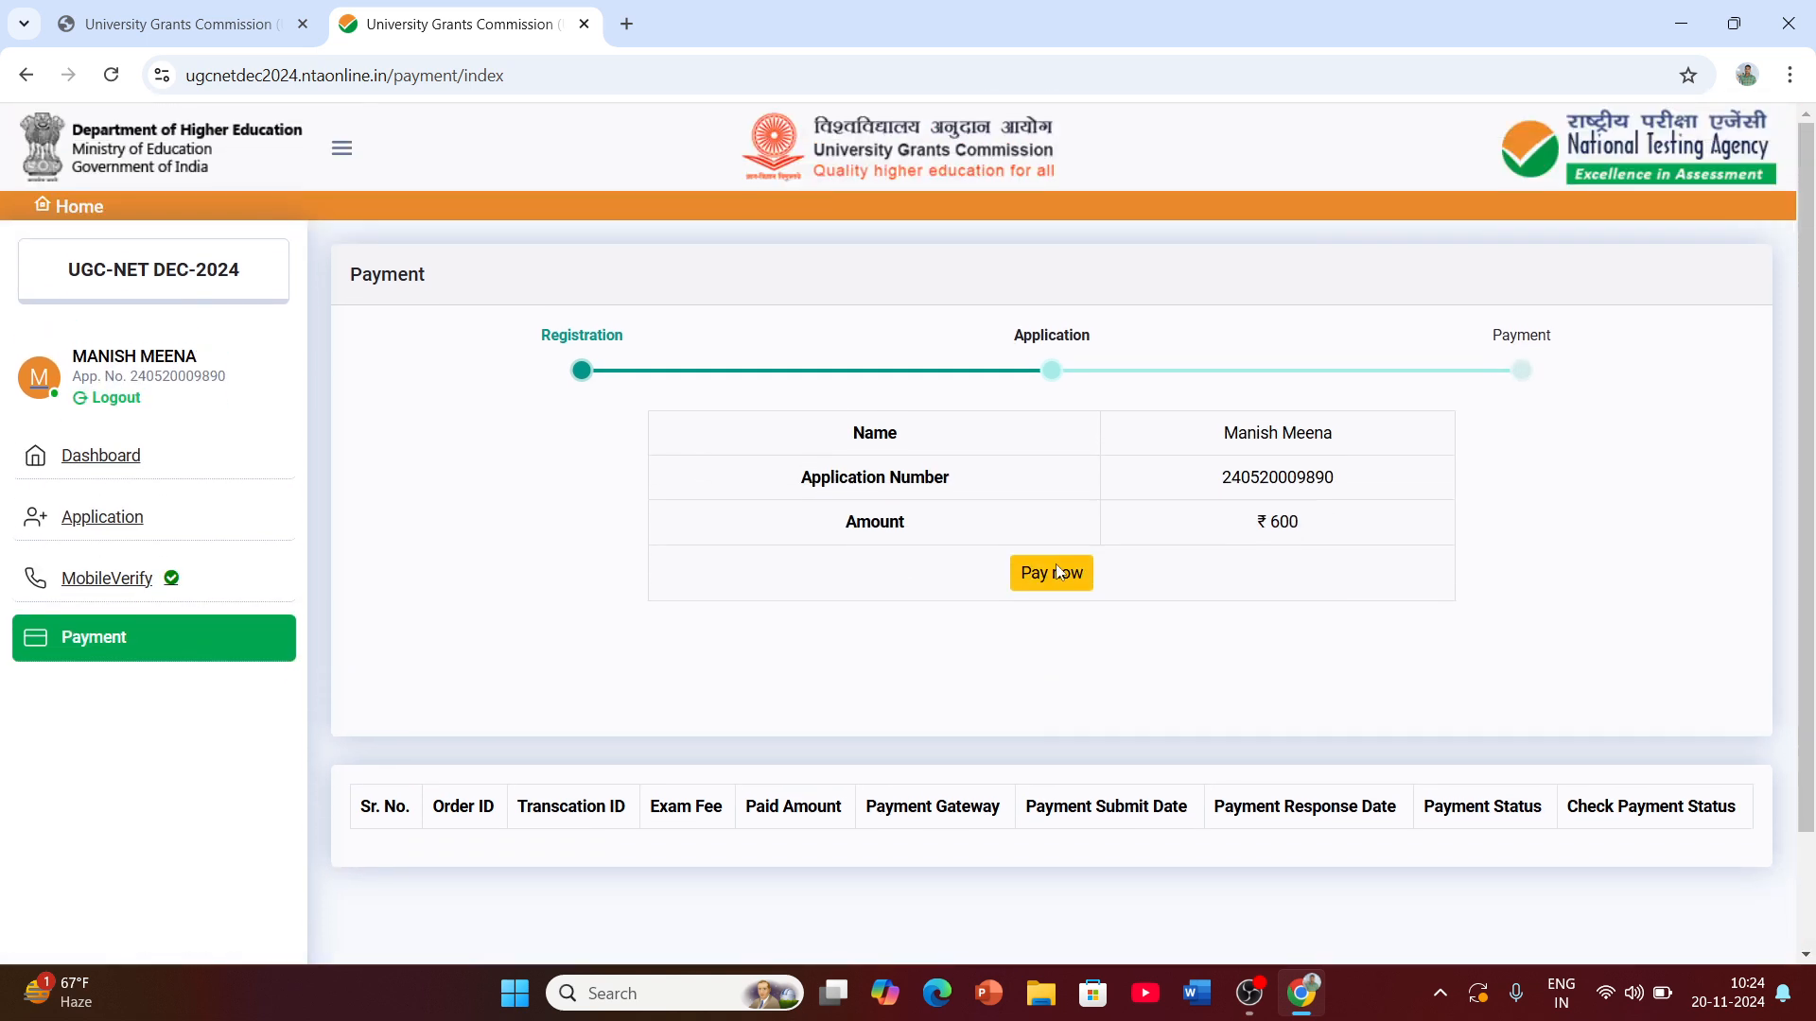